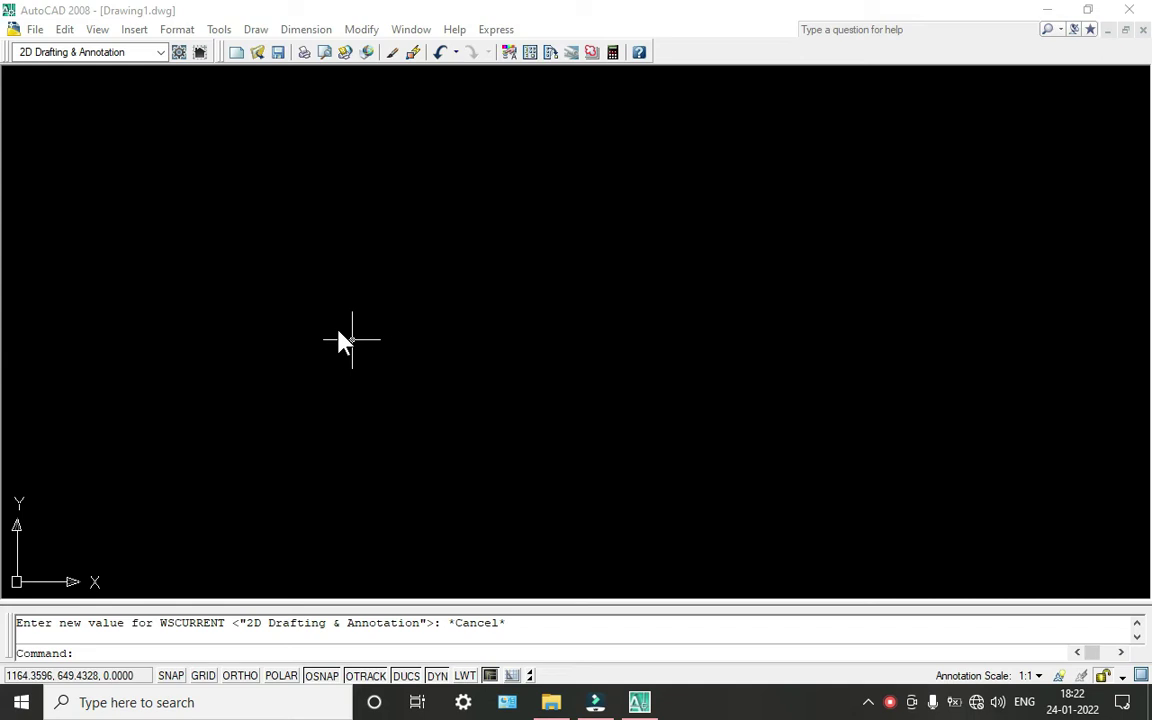
Set drawing units to Architectural length at 0'-0" precision, with Inches insertion scale.
left_click(461, 333)
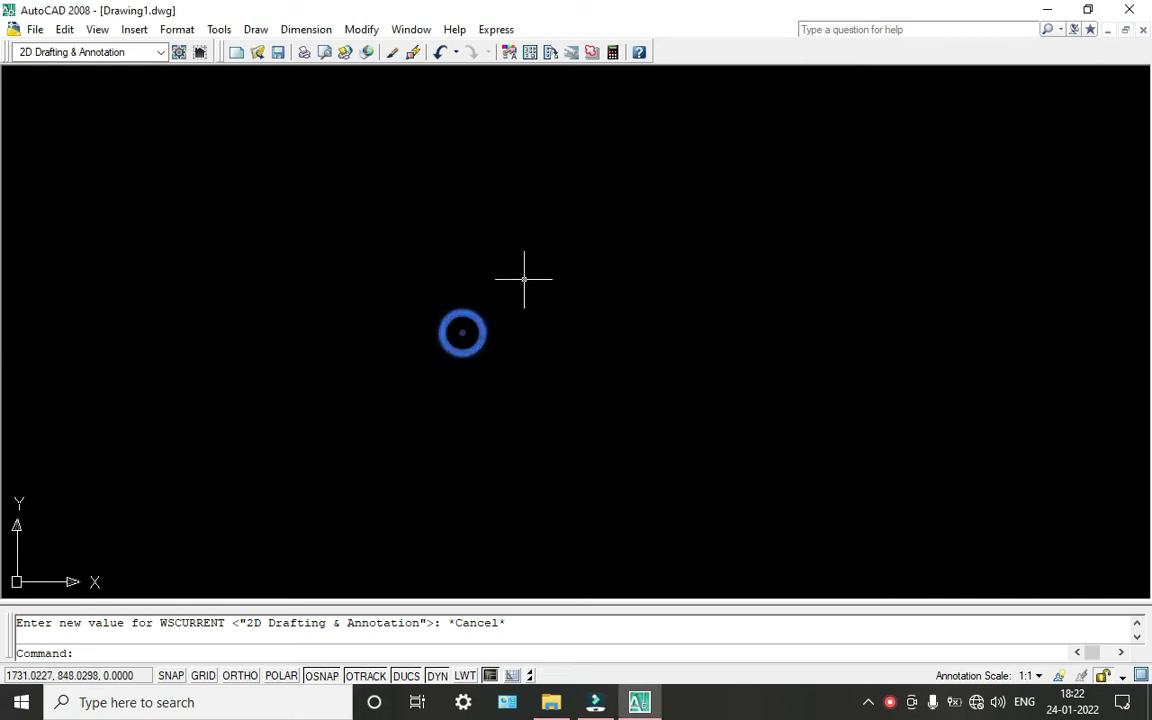
left_click(489, 262)
left_click(697, 340)
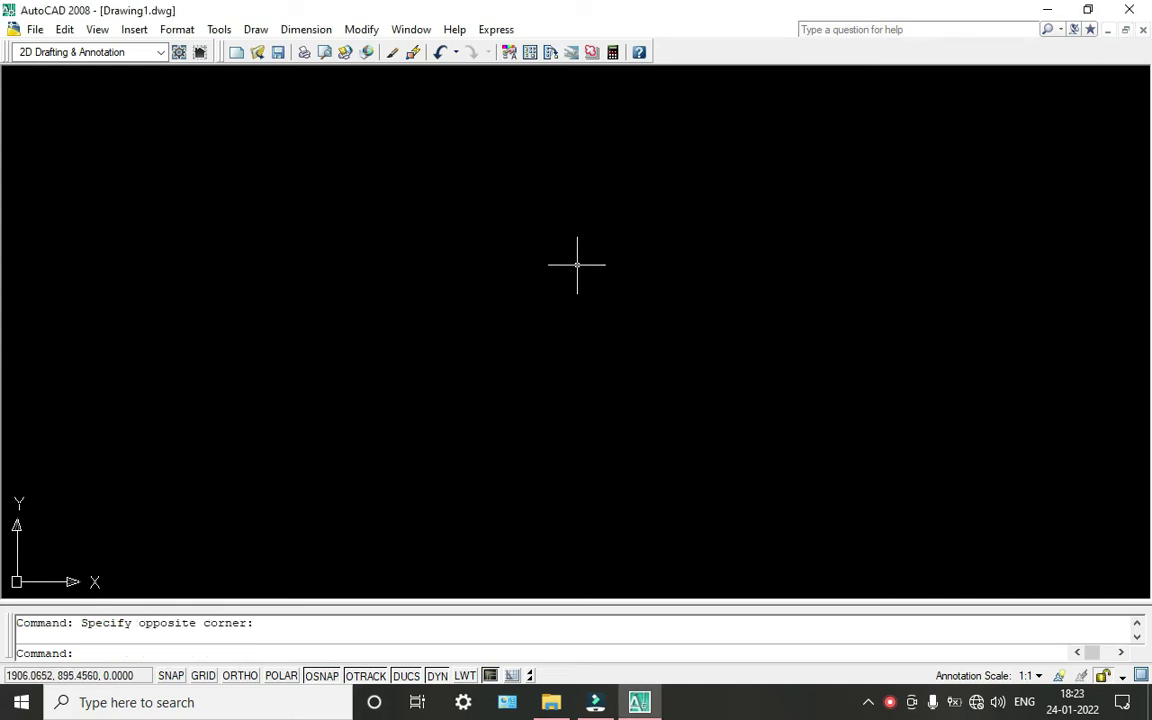
type("u")
key("Return")
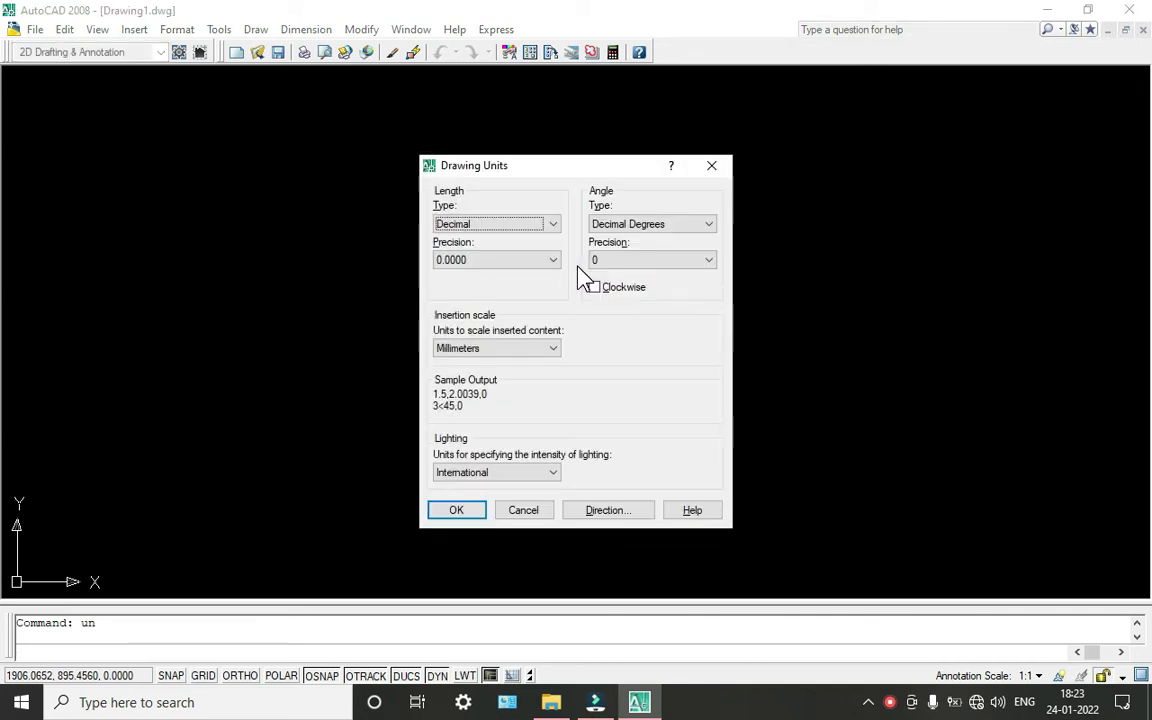
left_click(522, 224)
left_click(489, 226)
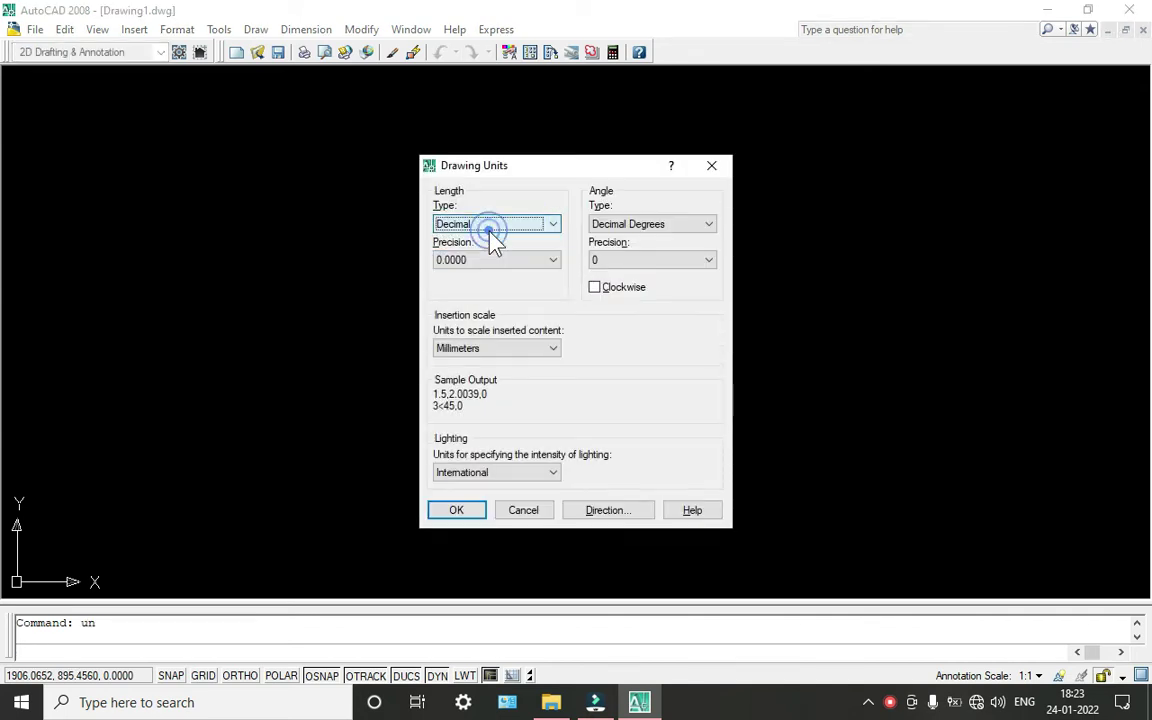
left_click(488, 225)
left_click(489, 240)
left_click(501, 259)
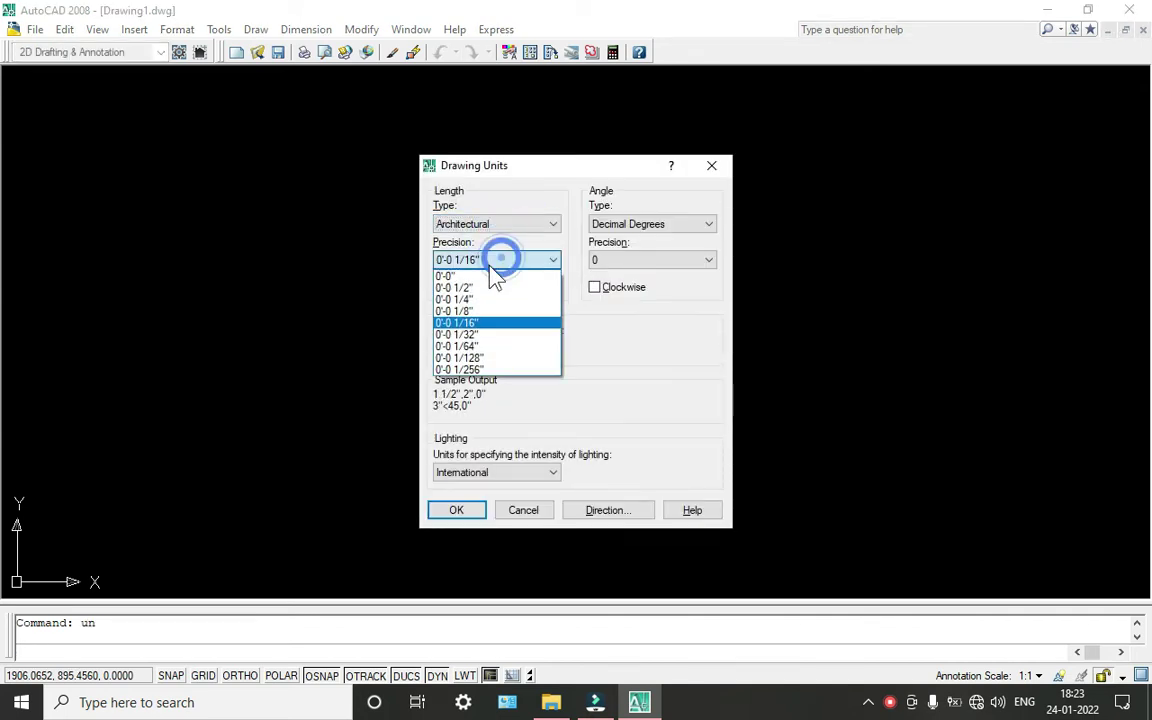
left_click(475, 275)
left_click(522, 348)
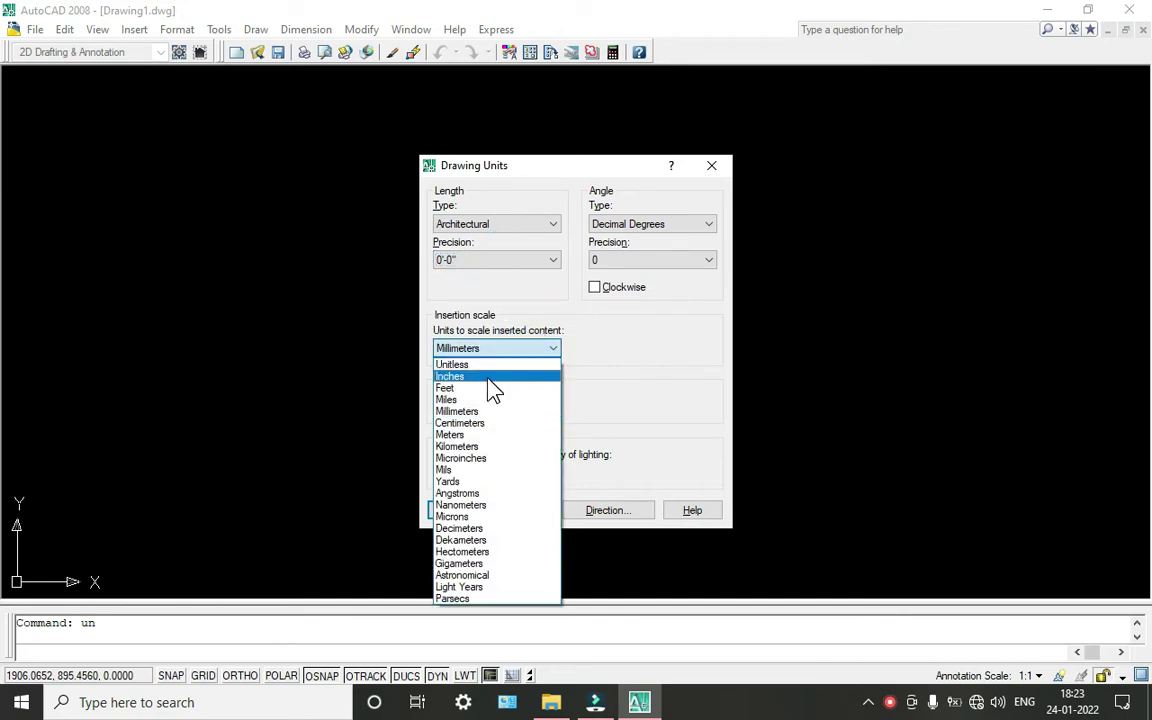
left_click(489, 376)
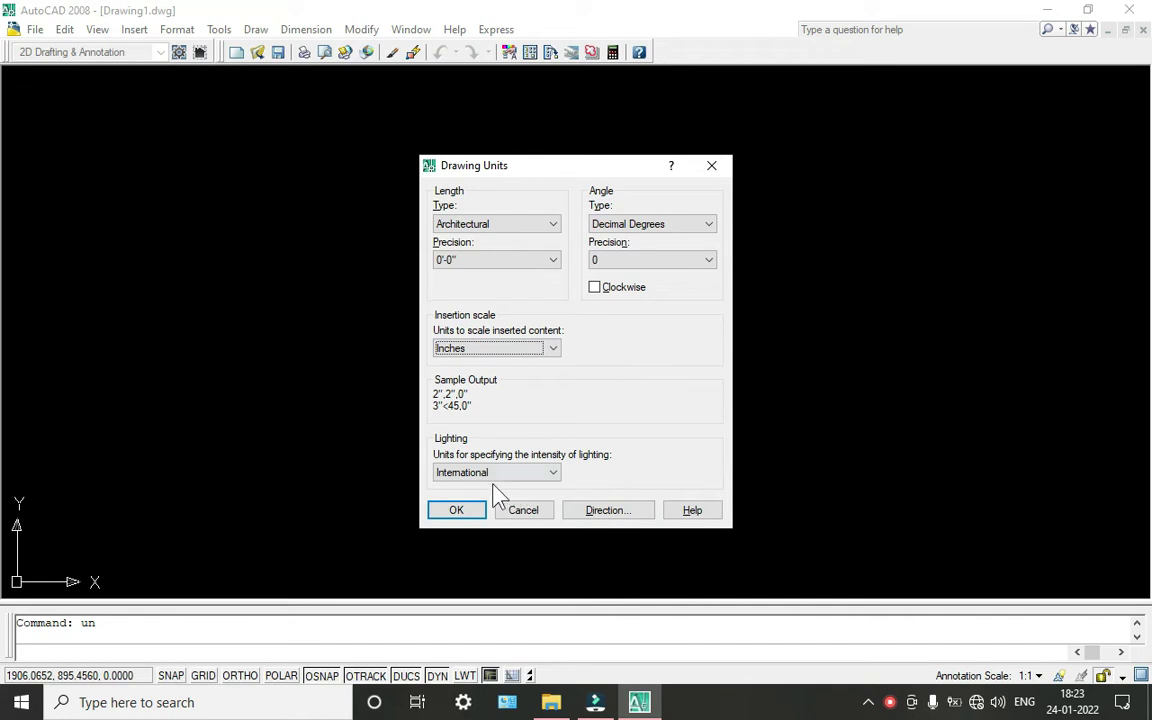
left_click(466, 511)
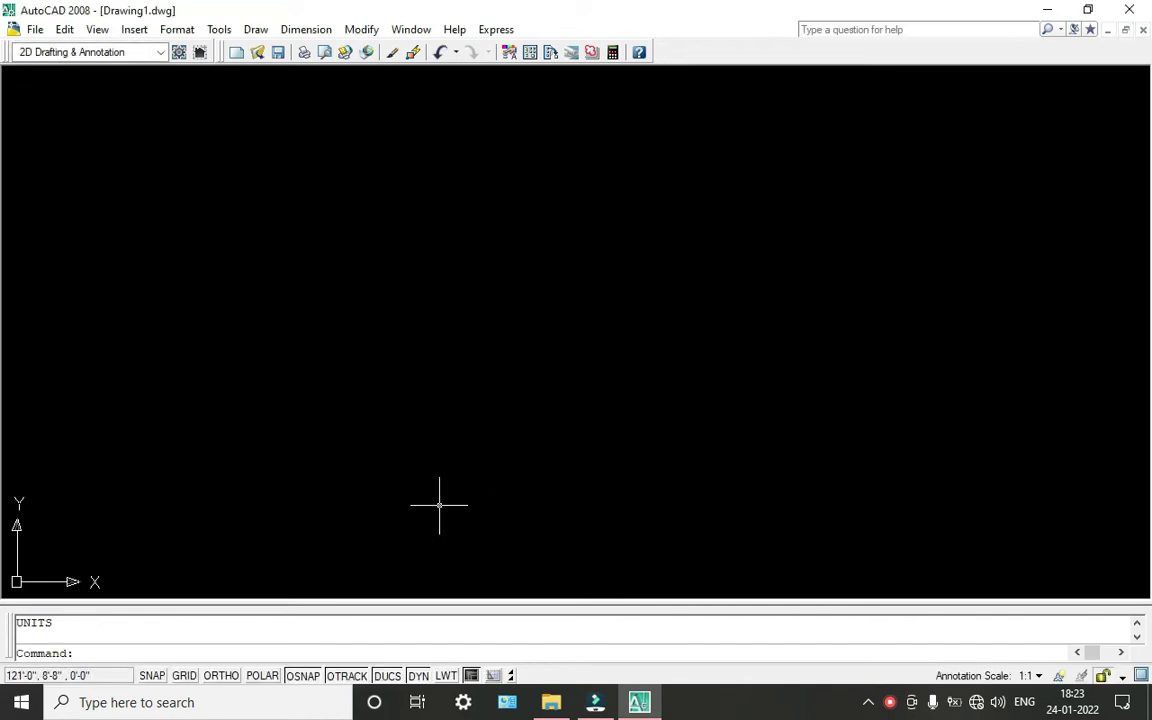
Give the ISO-25 dimension style Architectural primary units at 0'-0" precision.
type("d")
key("Return")
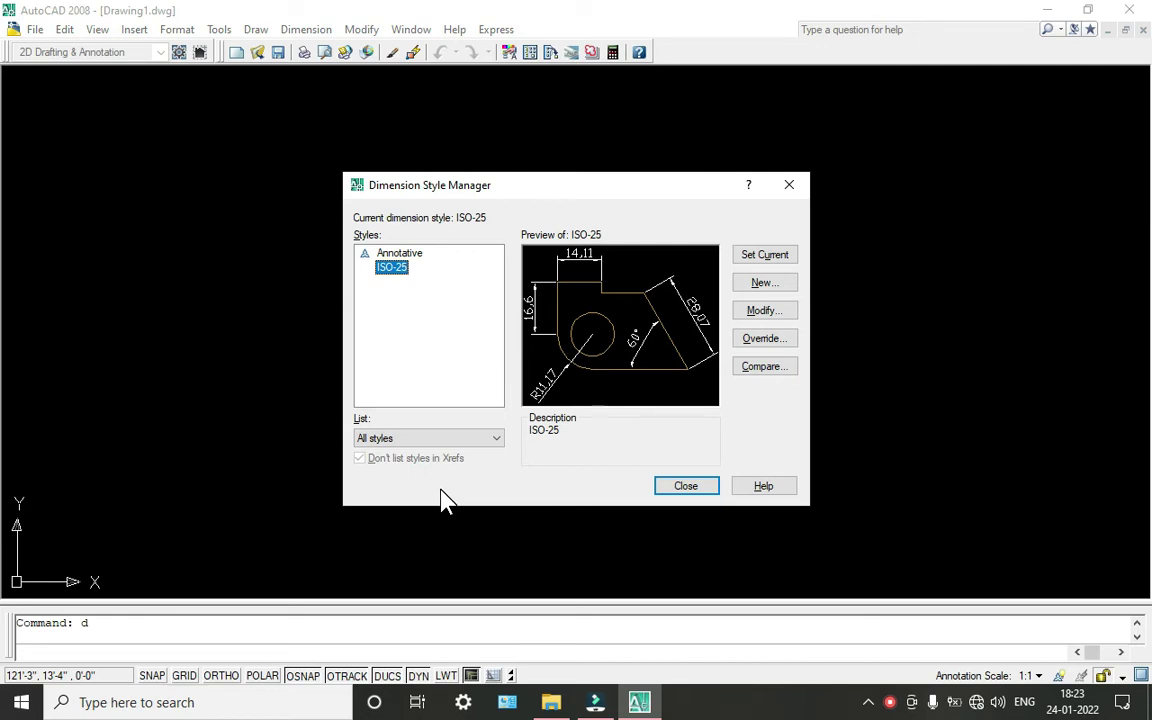
left_click(755, 314)
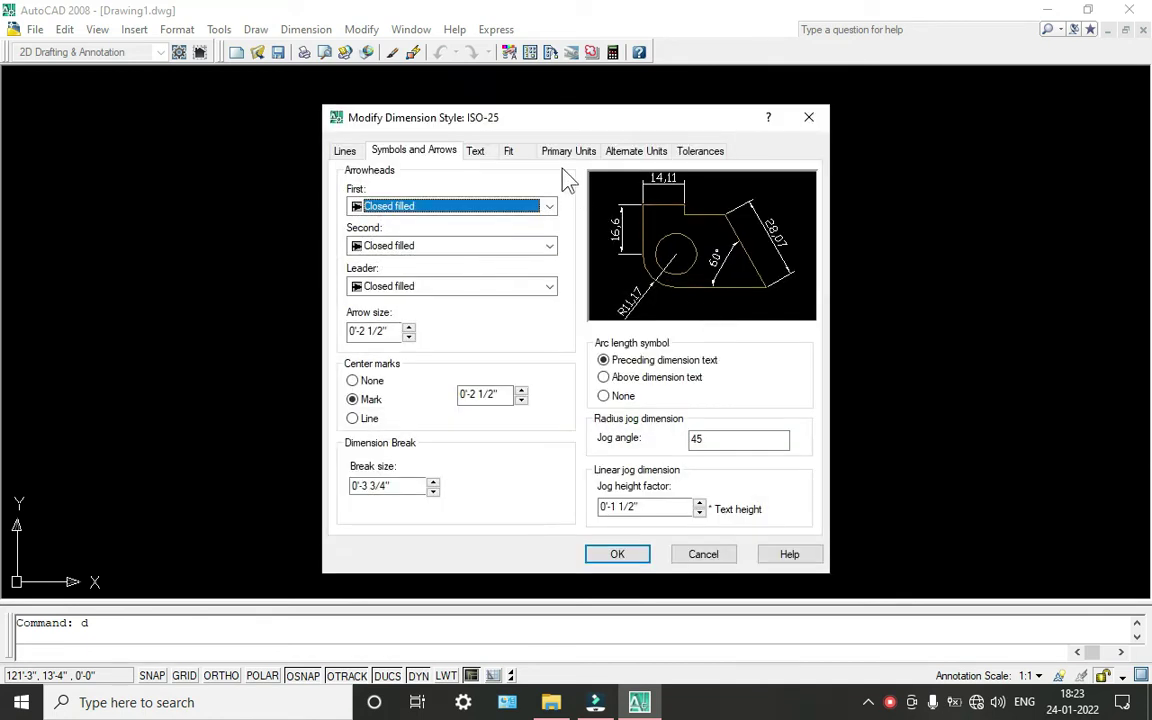
left_click(564, 152)
left_click(530, 188)
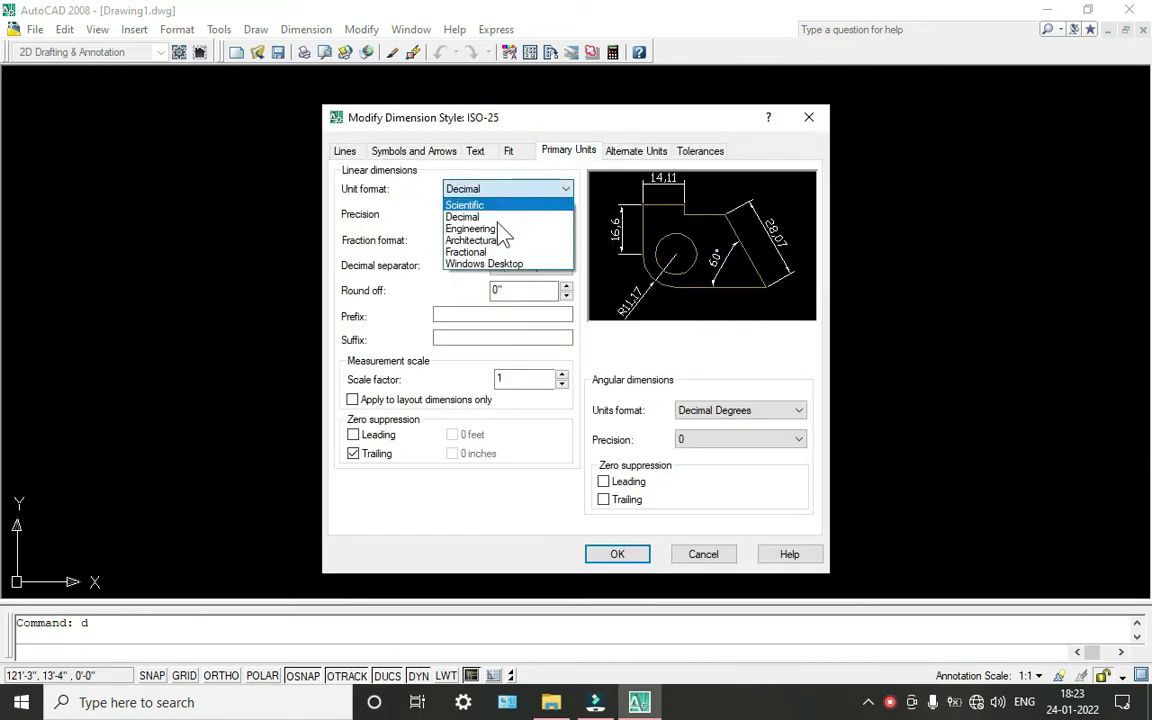
left_click(500, 242)
left_click(498, 214)
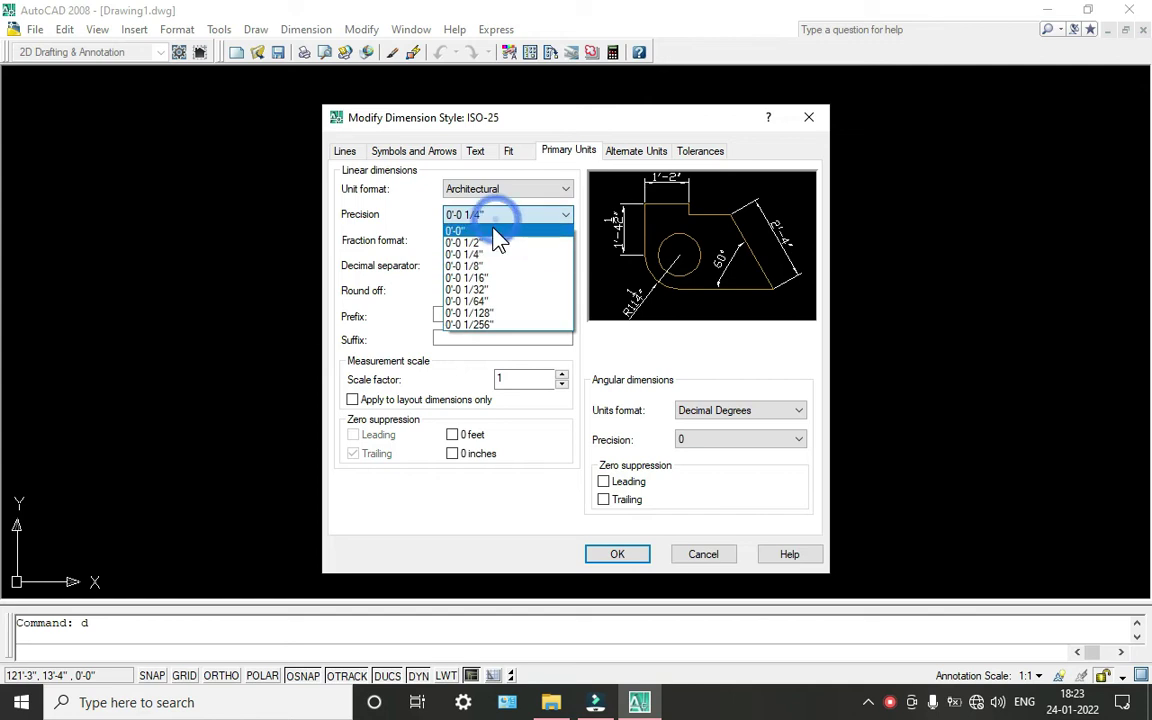
left_click(496, 228)
Make all ISO-25 arrowheads Architectural ticks, then set ISO-25 as the current style.
left_click(440, 155)
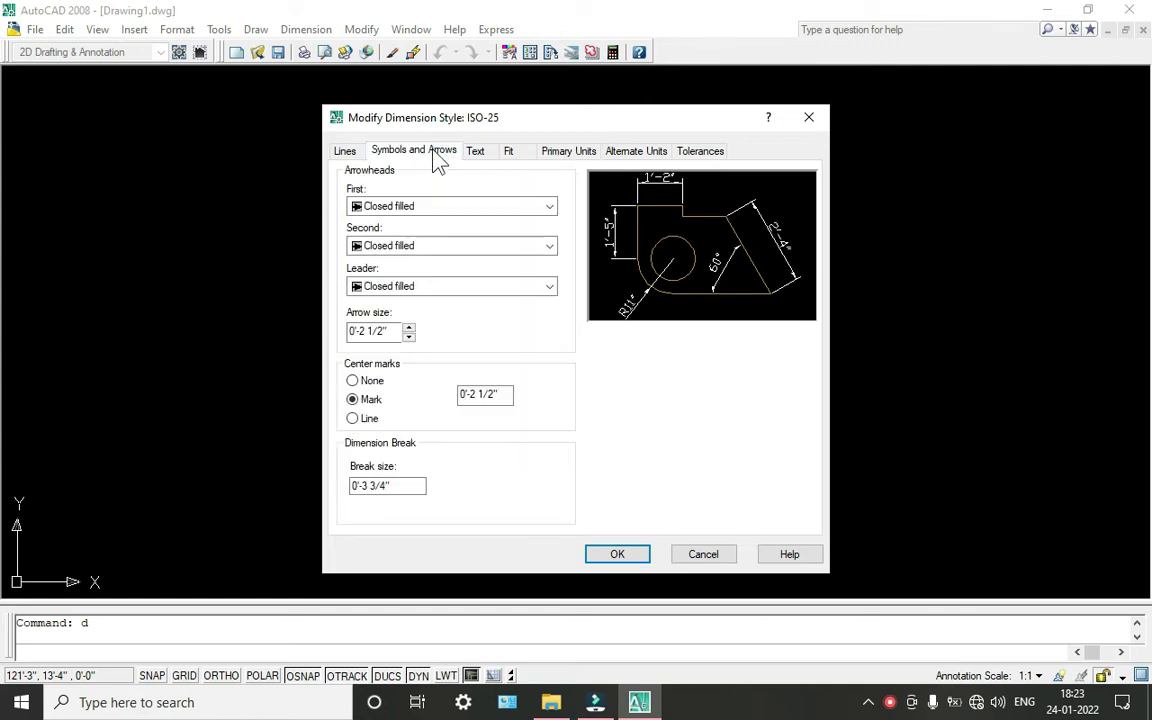
left_click(402, 206)
left_click(395, 282)
left_click(392, 245)
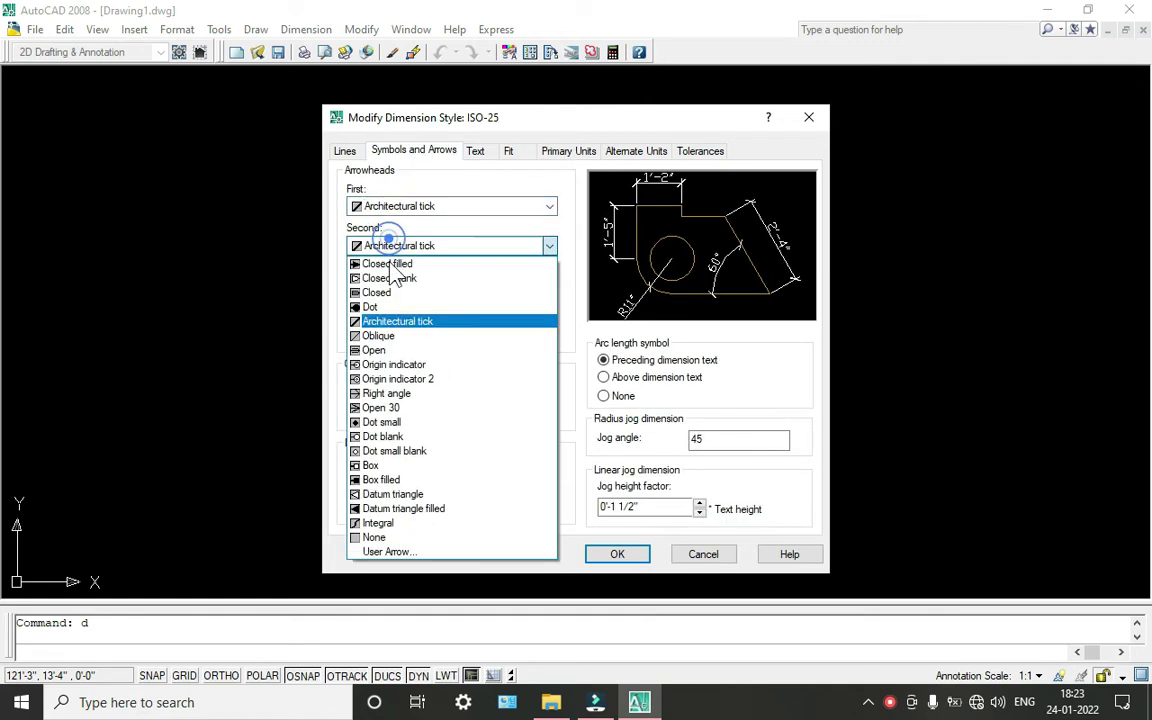
left_click(395, 321)
left_click(406, 287)
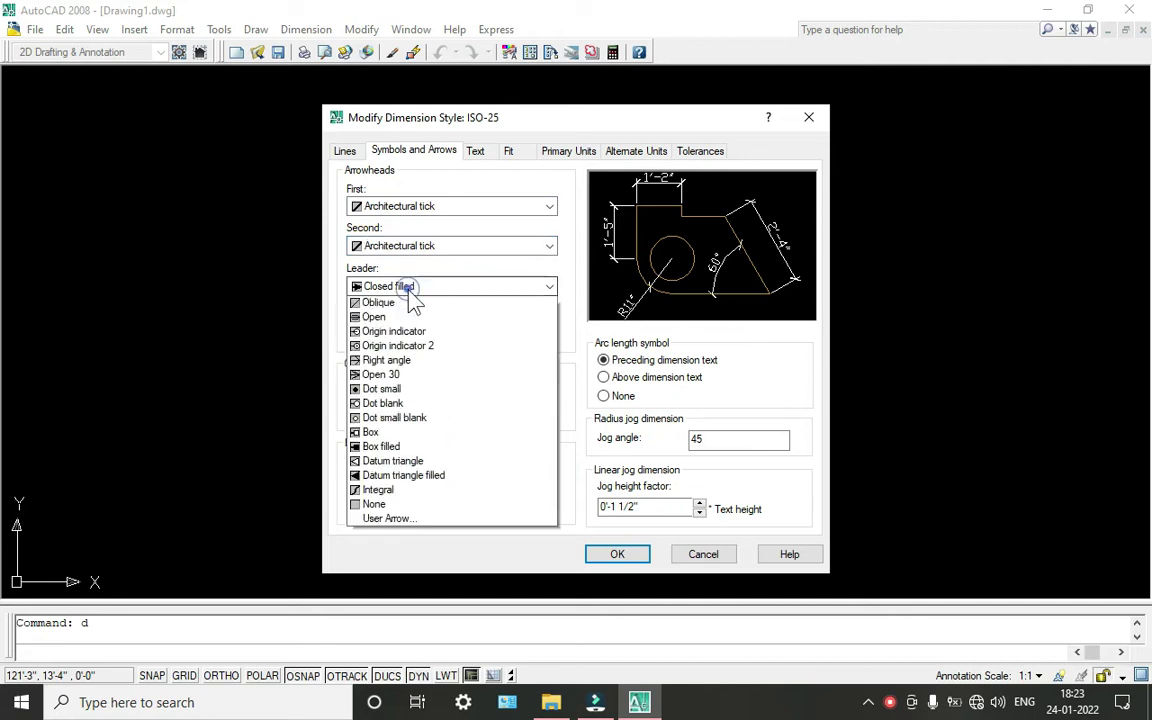
left_click(402, 360)
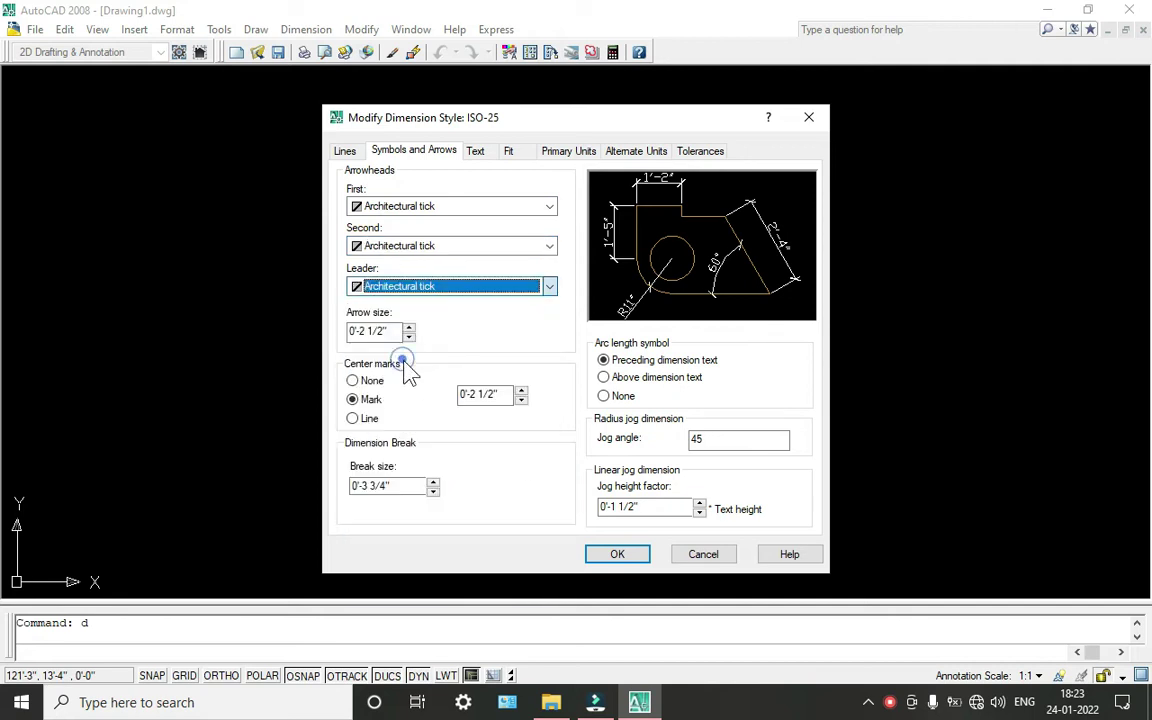
left_click(617, 556)
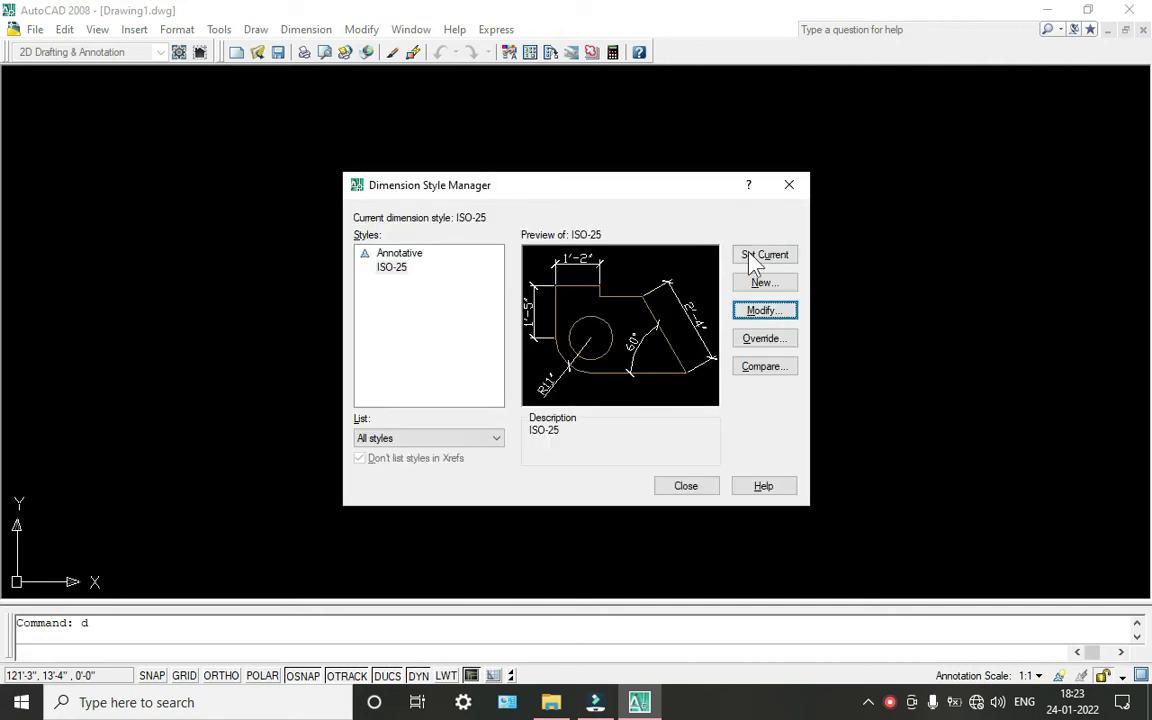
left_click(752, 253)
left_click(686, 486)
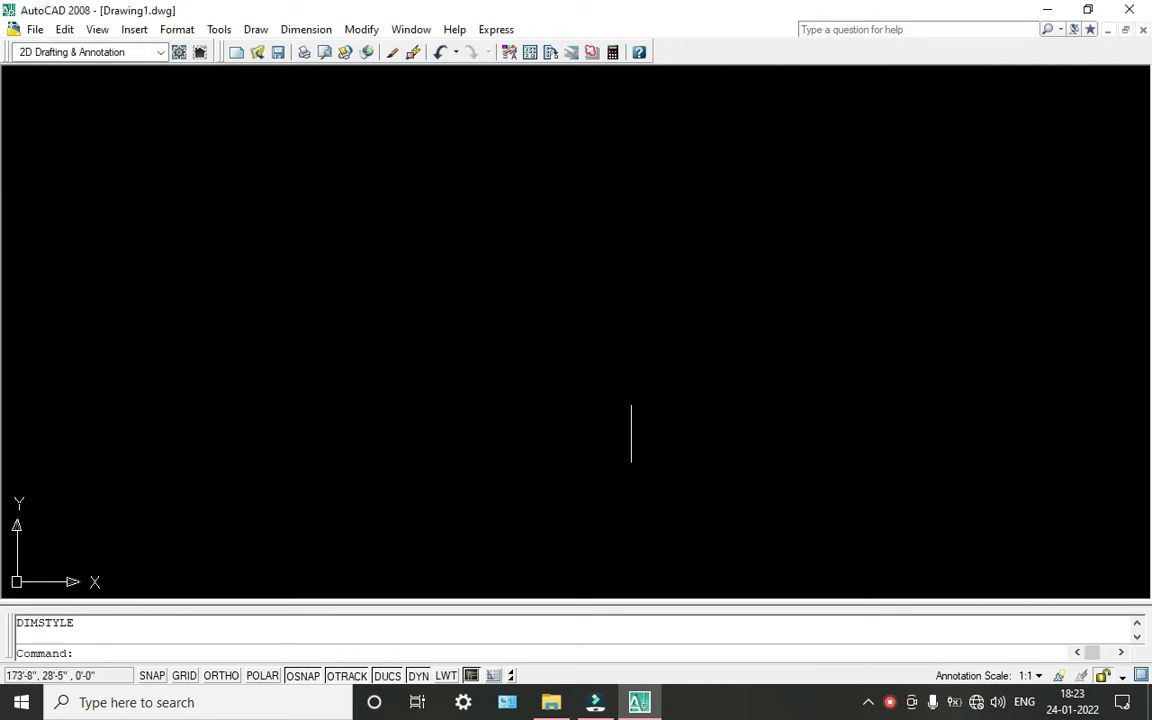
Draw a 36' horizontal base line with Ortho turned on.
scroll(466, 302, "down", 2)
scroll(466, 302, "up", 2)
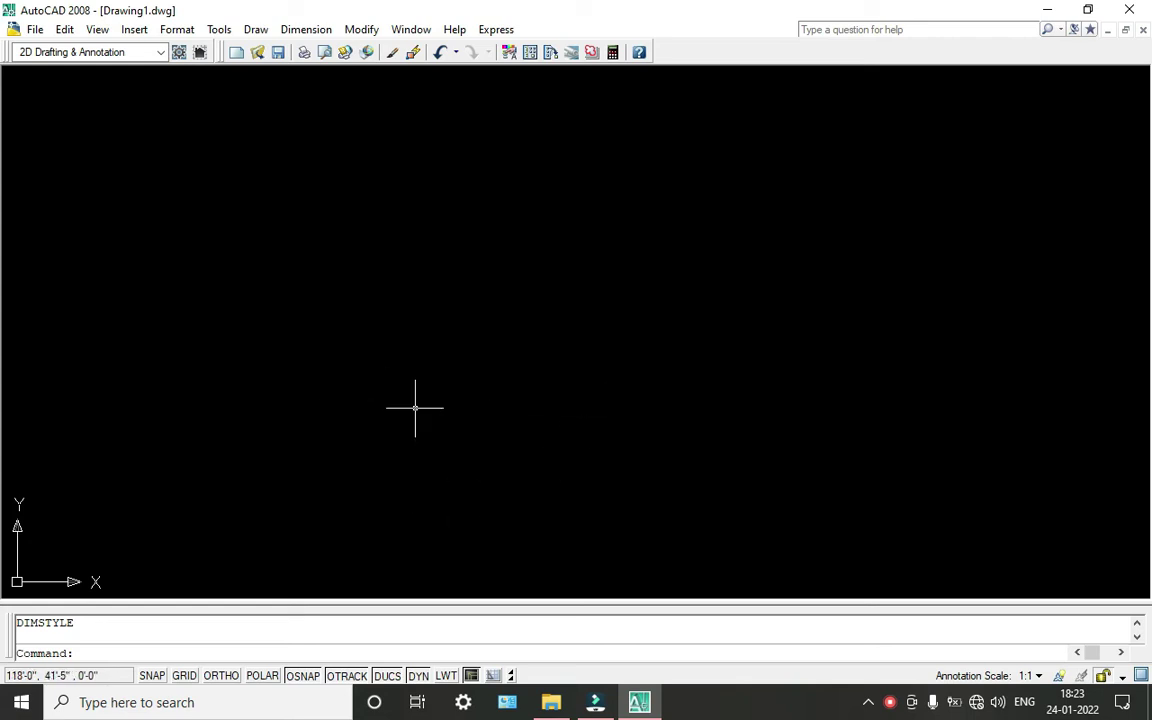
type("l")
key("Return")
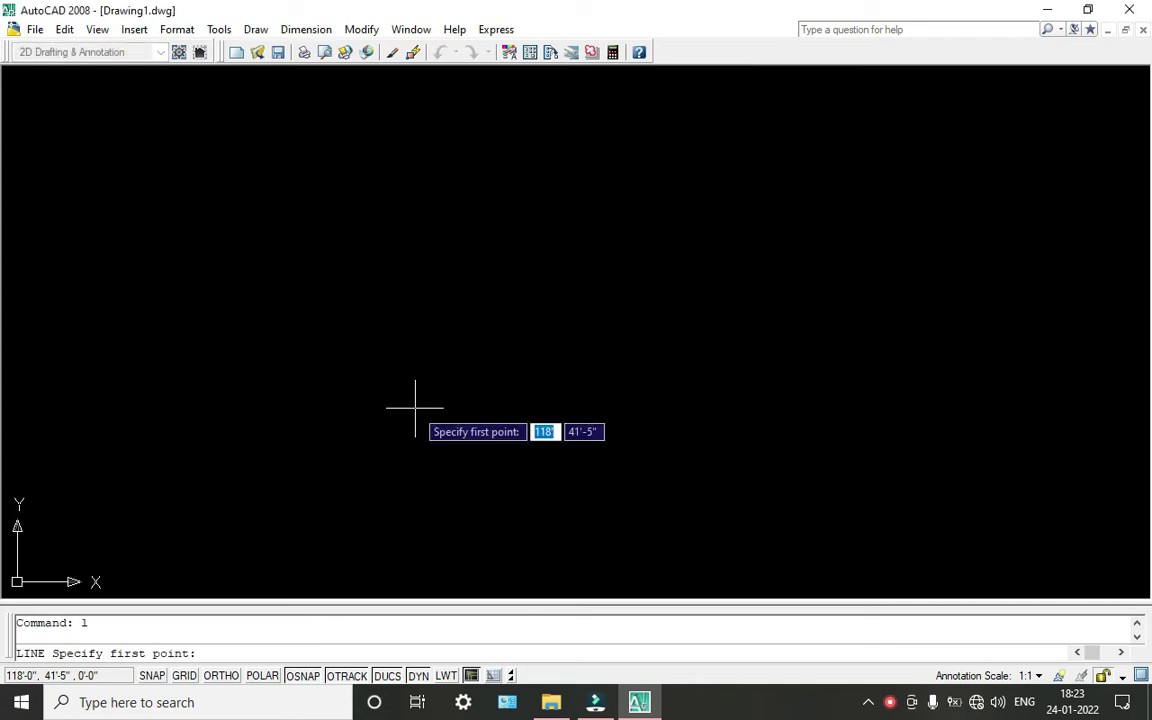
left_click(405, 420)
key("F8")
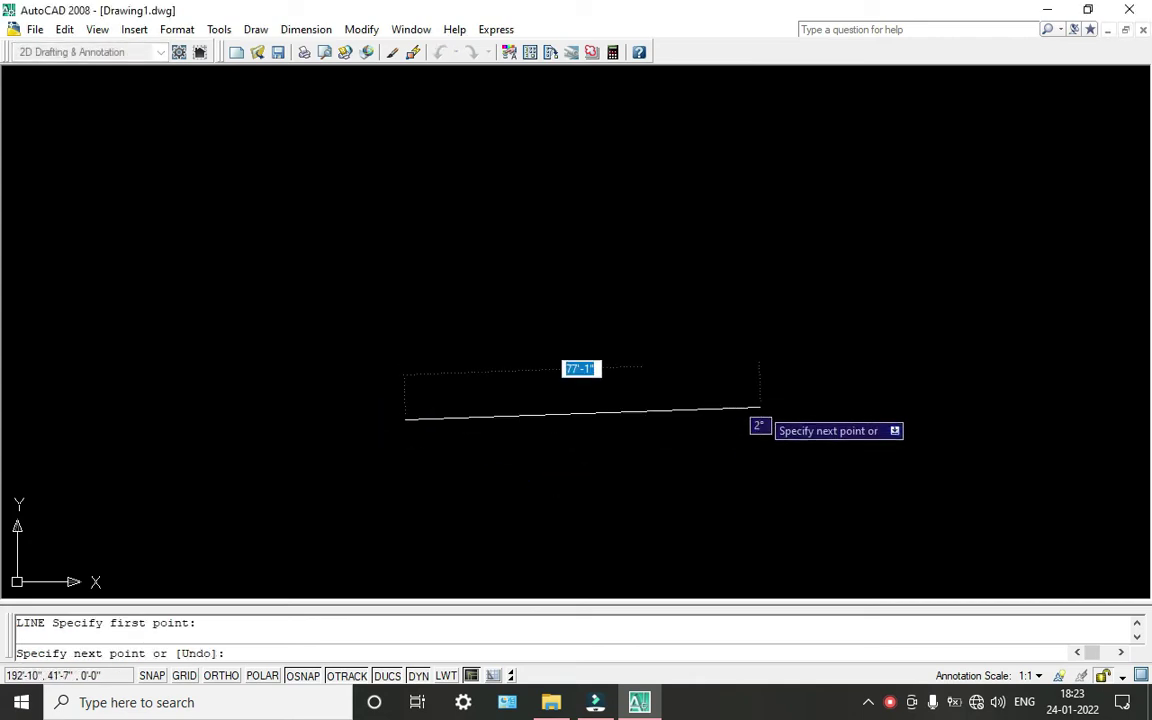
type("77")
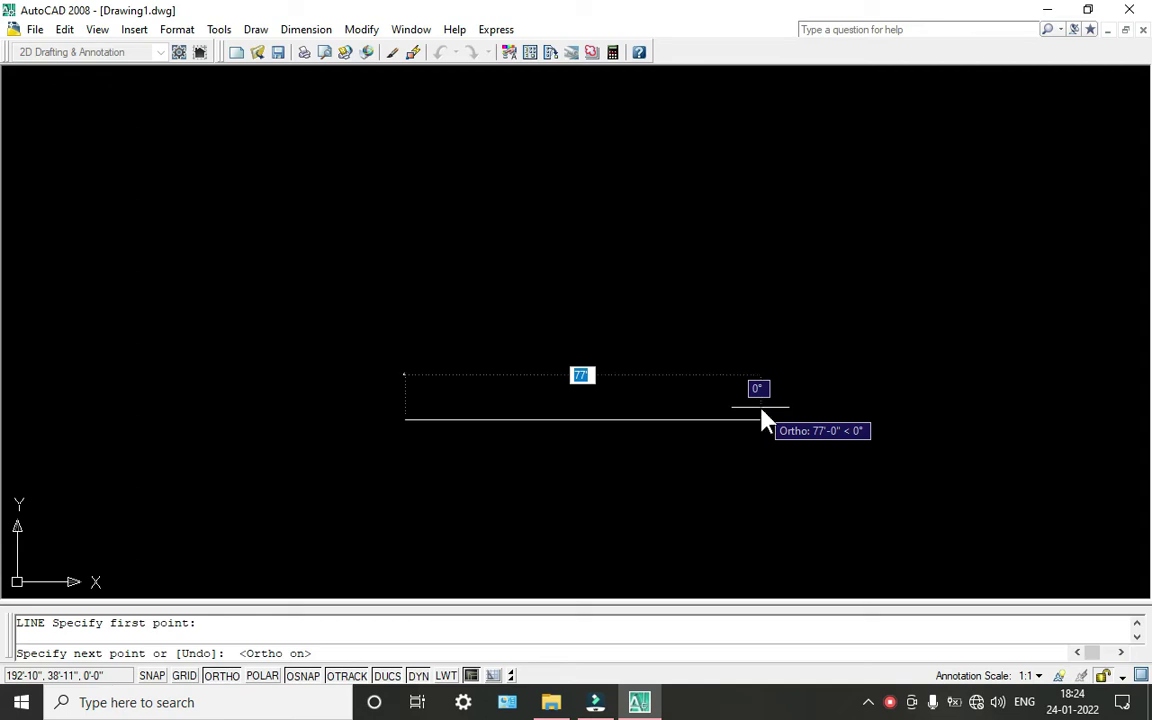
type("36")
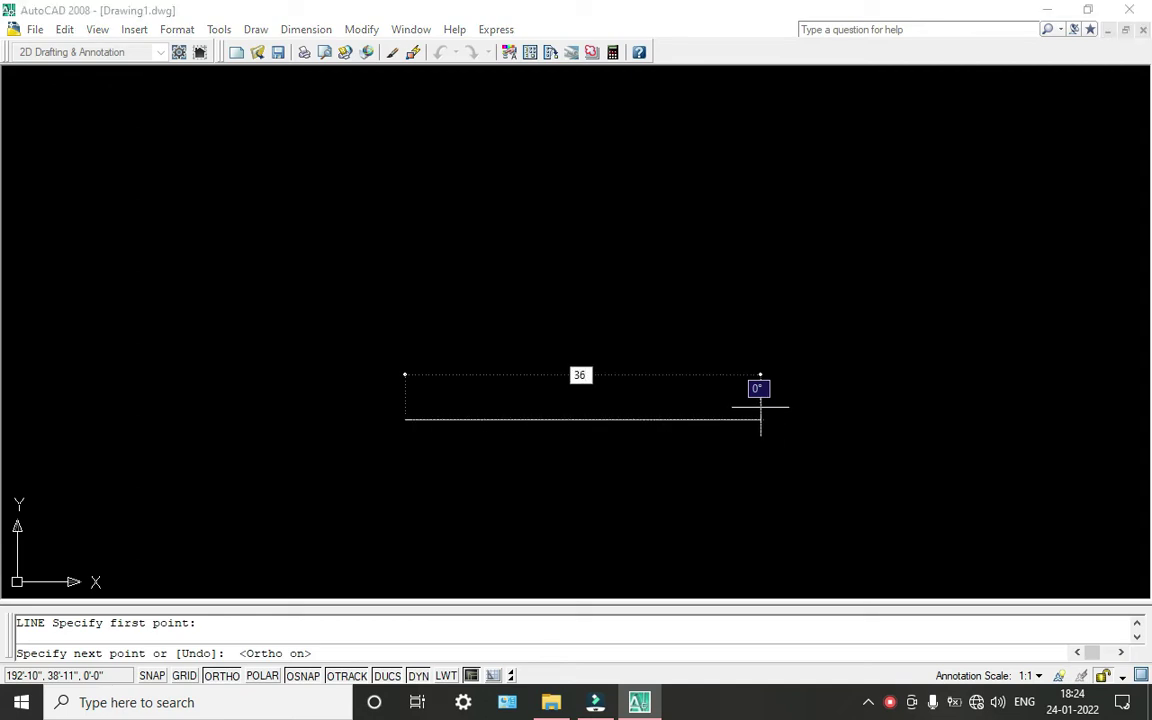
key("Return")
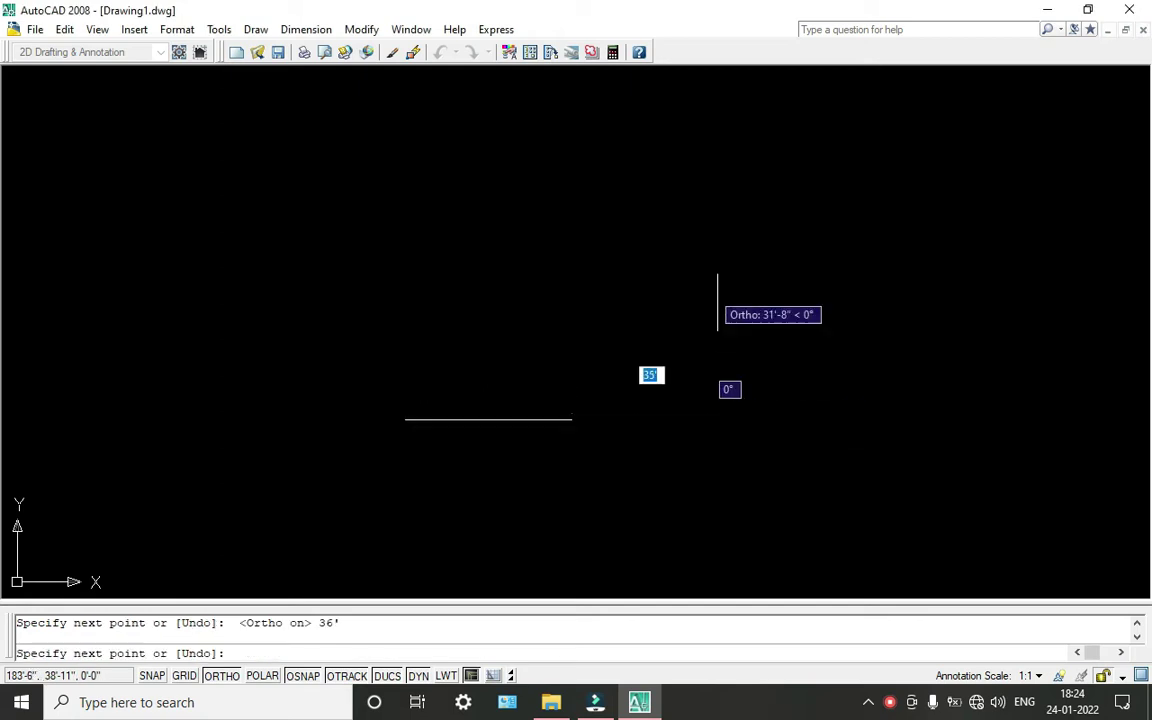
key("Escape")
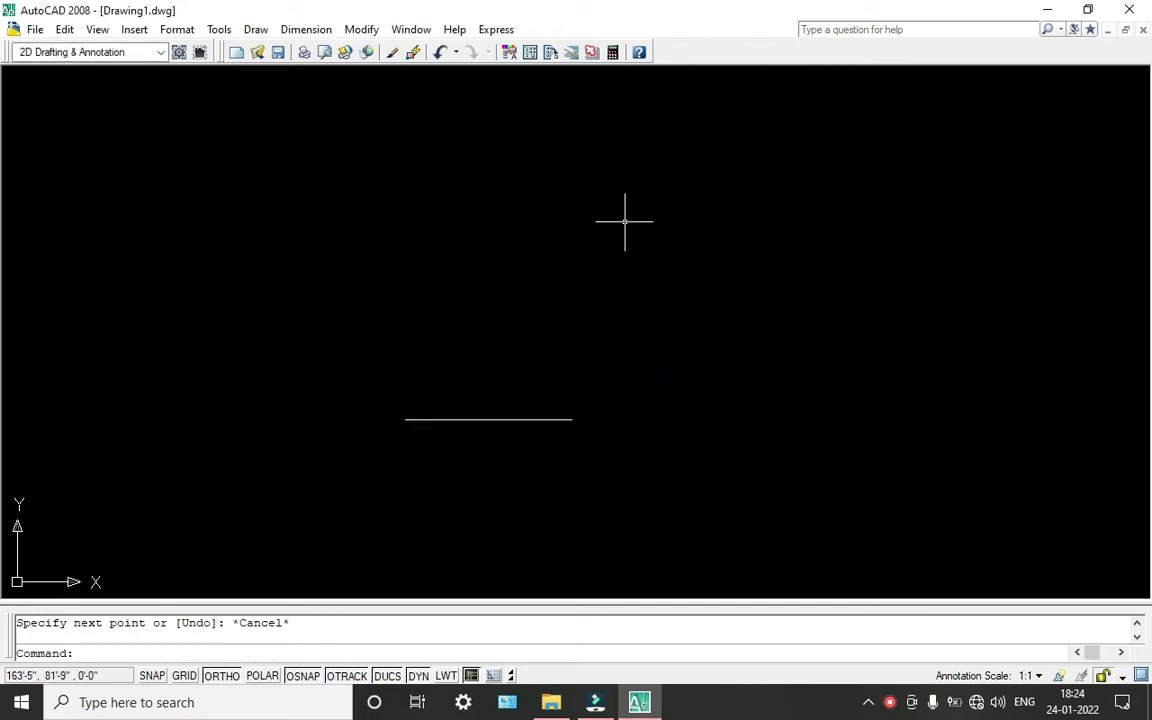
scroll(561, 351, "up", 4)
middle_click_drag(558, 347, 586, 355)
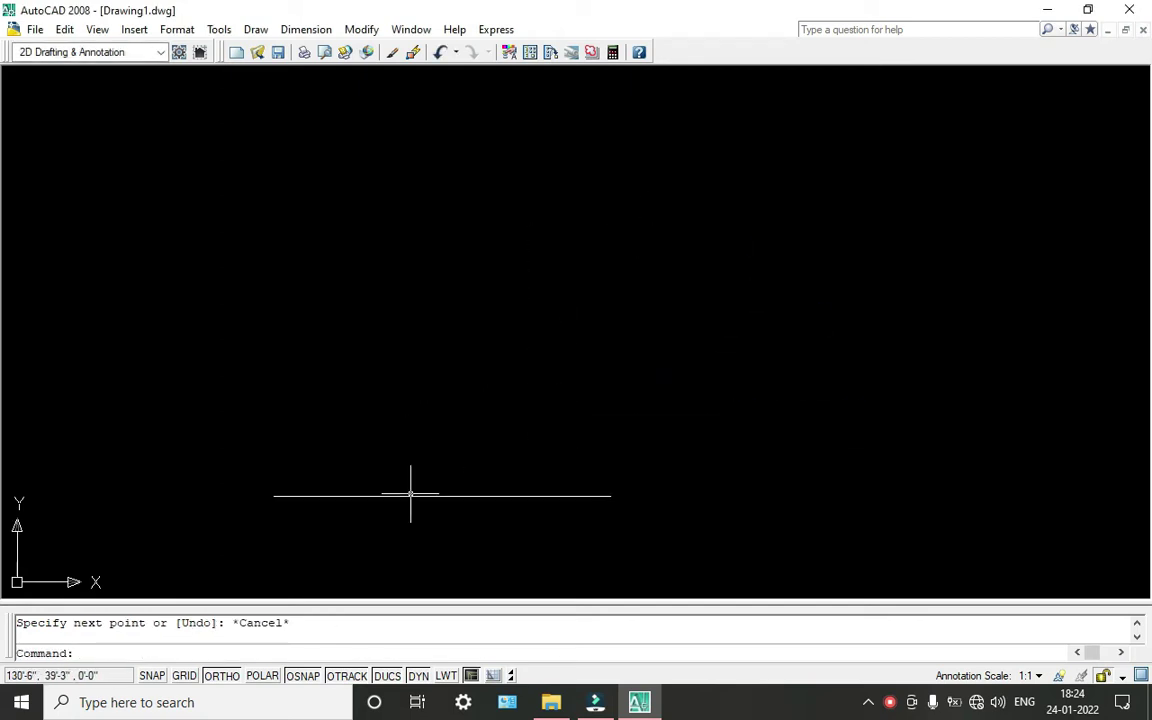
scroll(411, 488, "up", 2)
middle_click_drag(486, 476, 611, 439)
Add a 36' linear dimension spanning the base line's two endpoints.
left_click(306, 29)
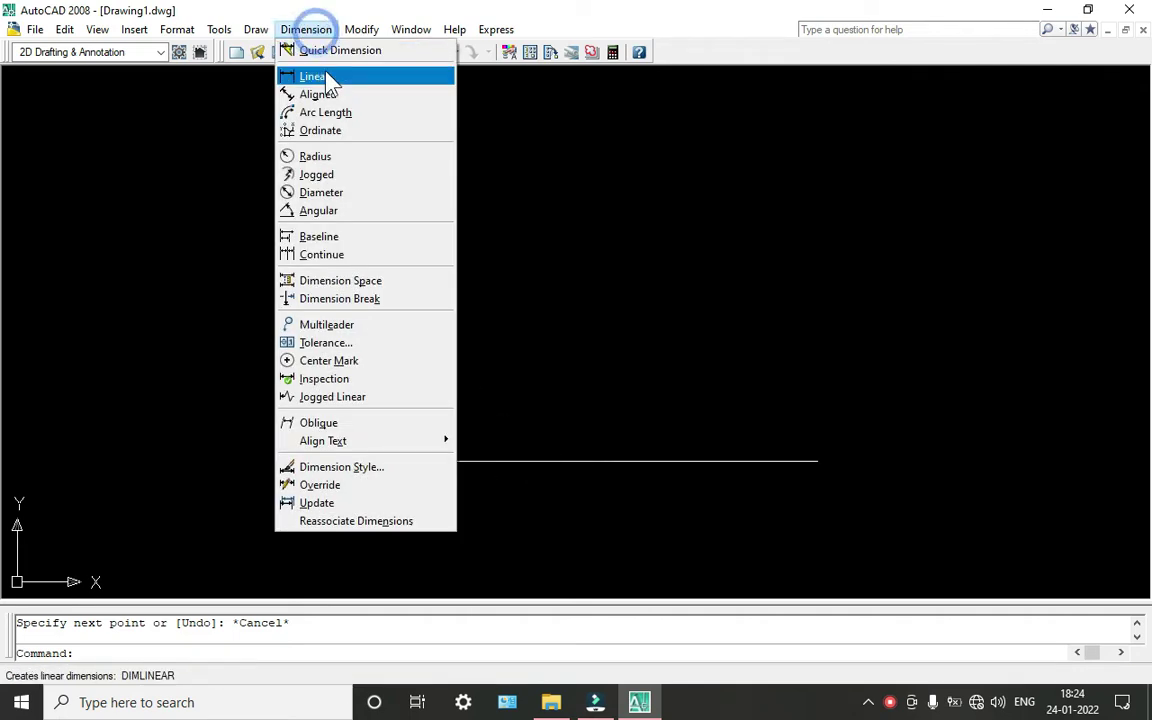
left_click(322, 75)
left_click(337, 461)
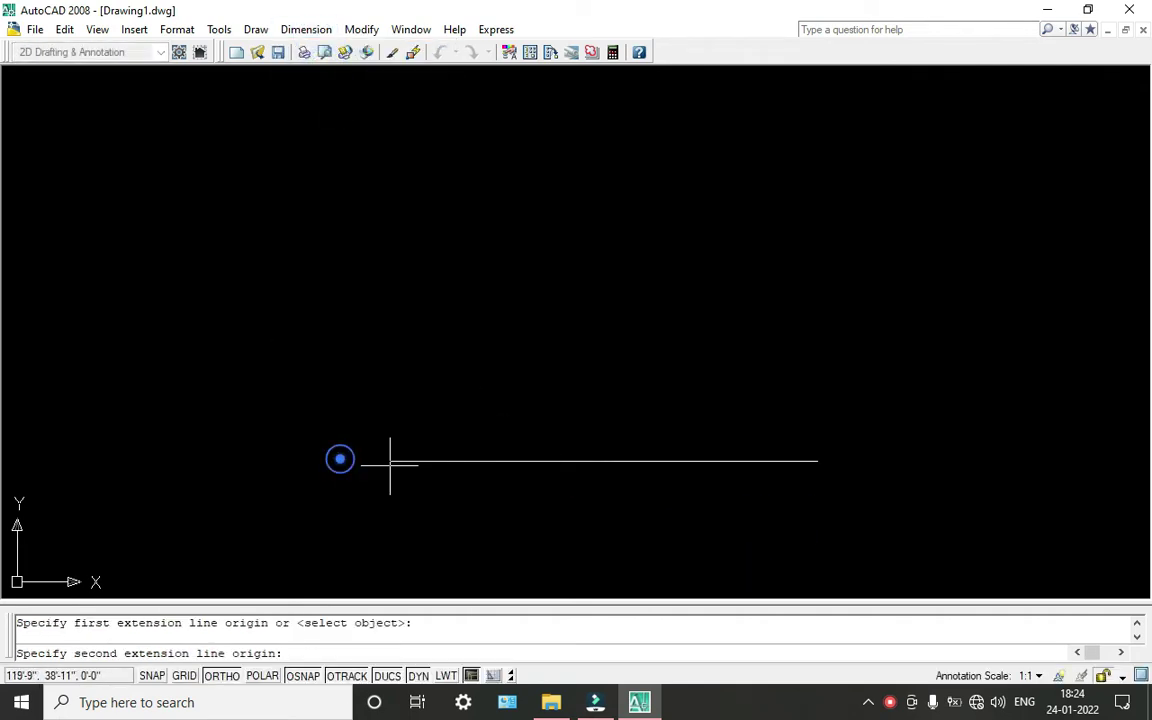
left_click(818, 462)
left_click(806, 507)
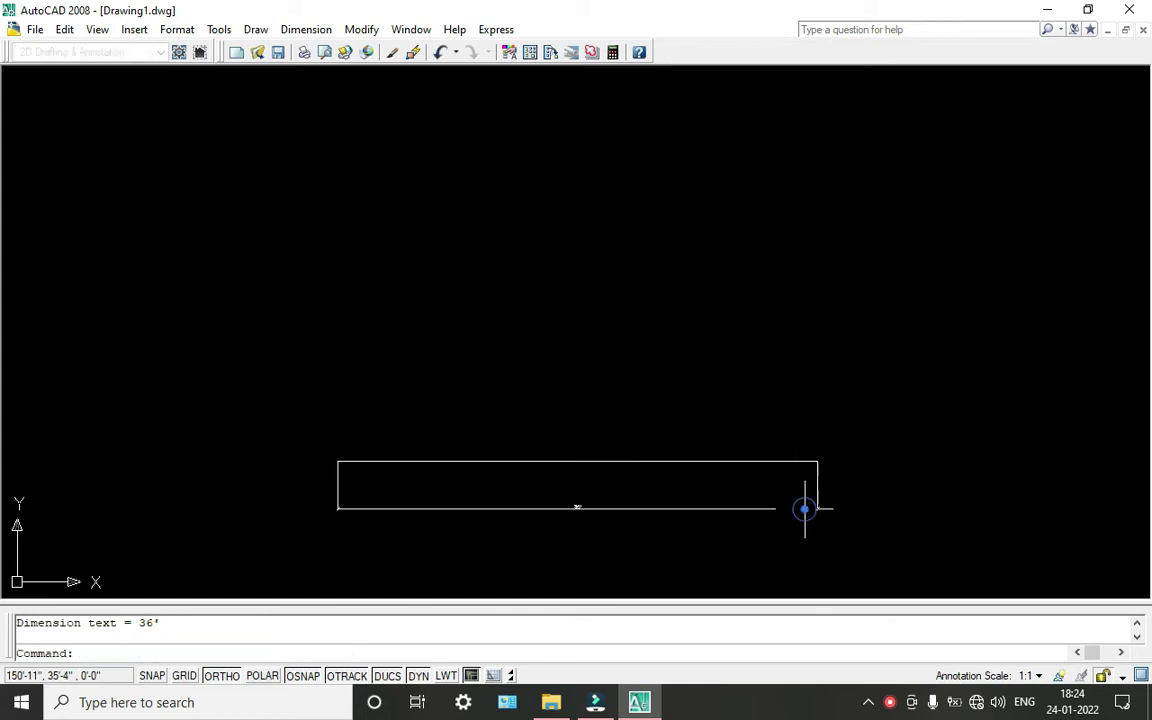
Delete the 36' dimension and recentre the view on the base line.
scroll(577, 507, "up", 3)
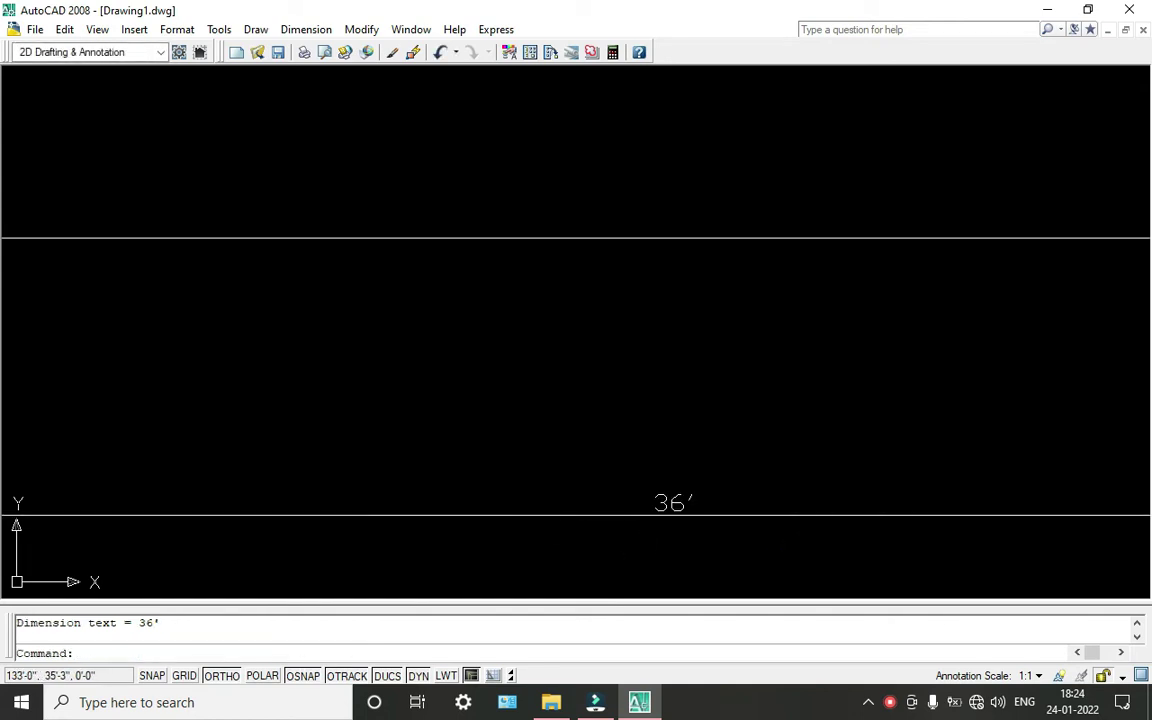
left_click(675, 505)
key("Delete")
scroll(584, 398, "down", 3)
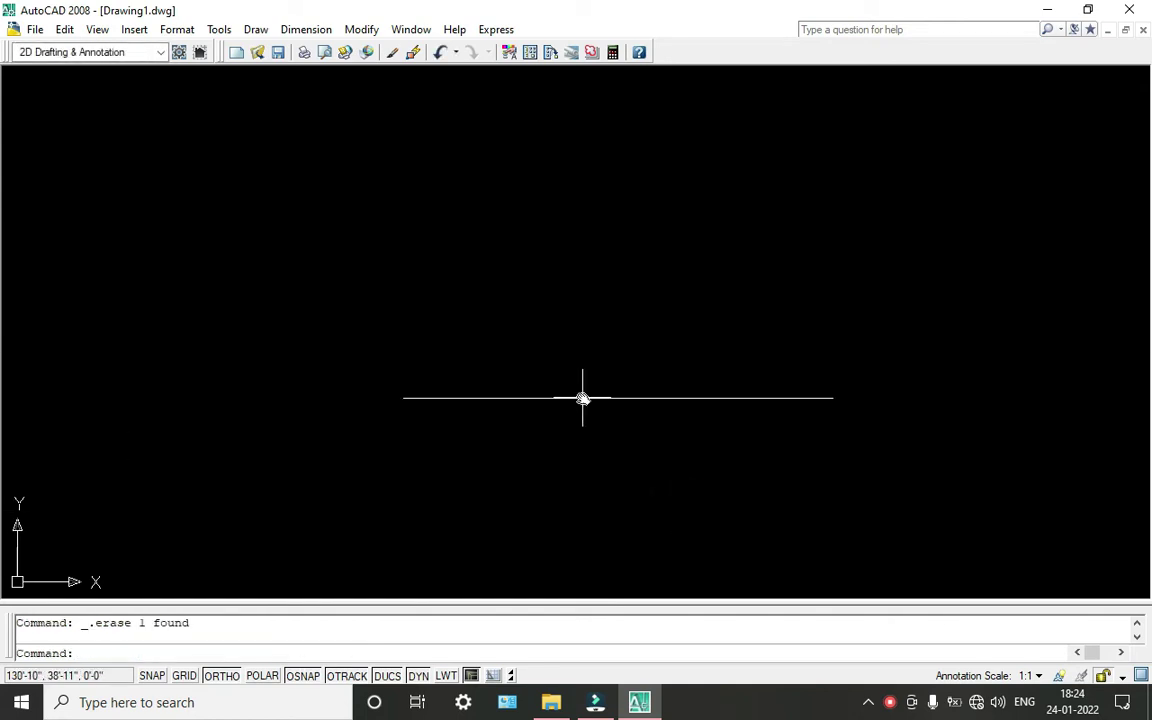
middle_click_drag(584, 398, 562, 481)
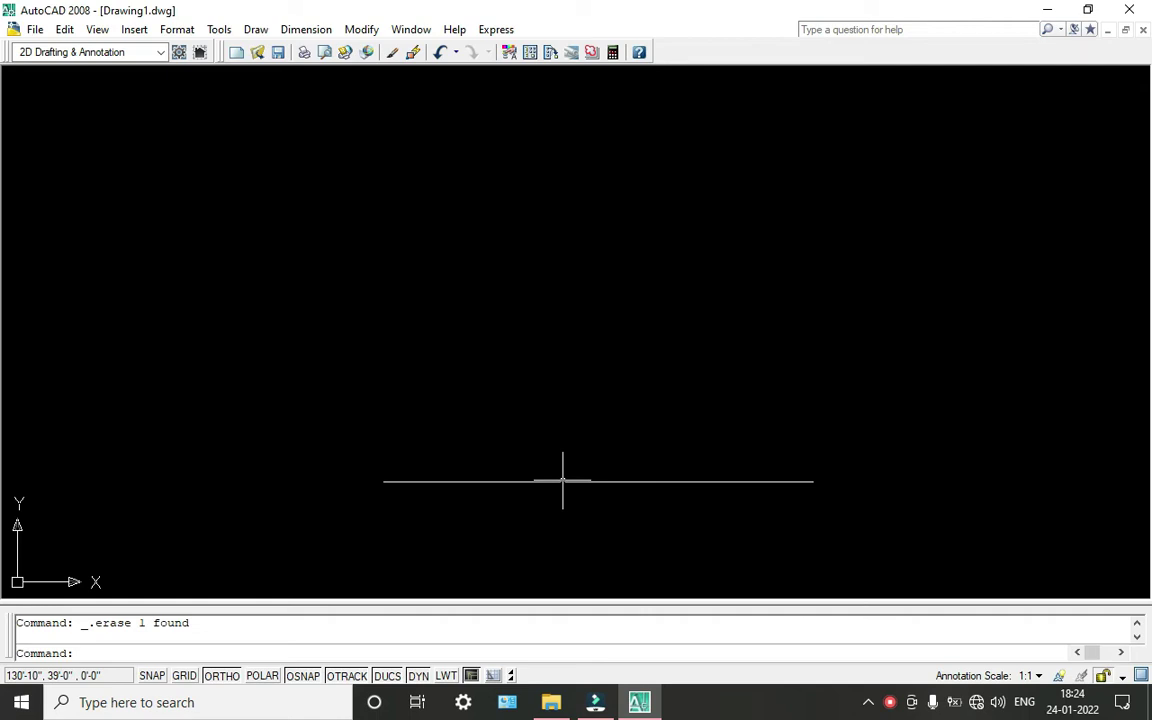
Draw an 11' vertical left edge from the base line, then a top line across.
type("l")
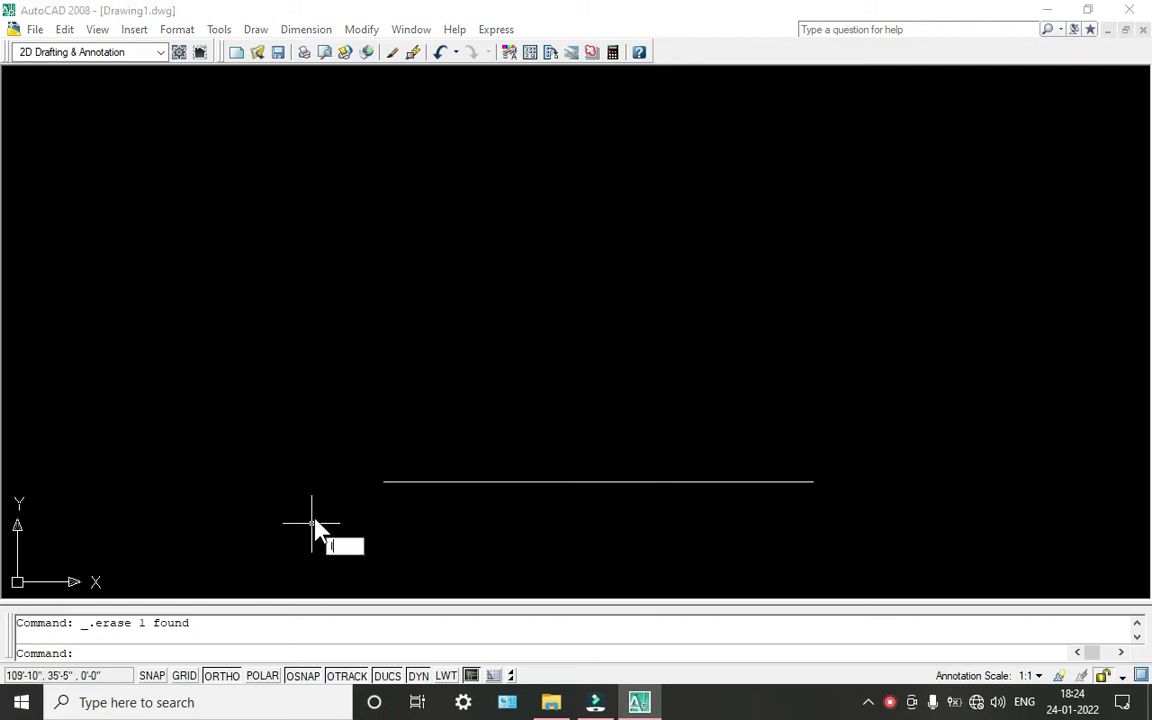
key("Return")
left_click(383, 481)
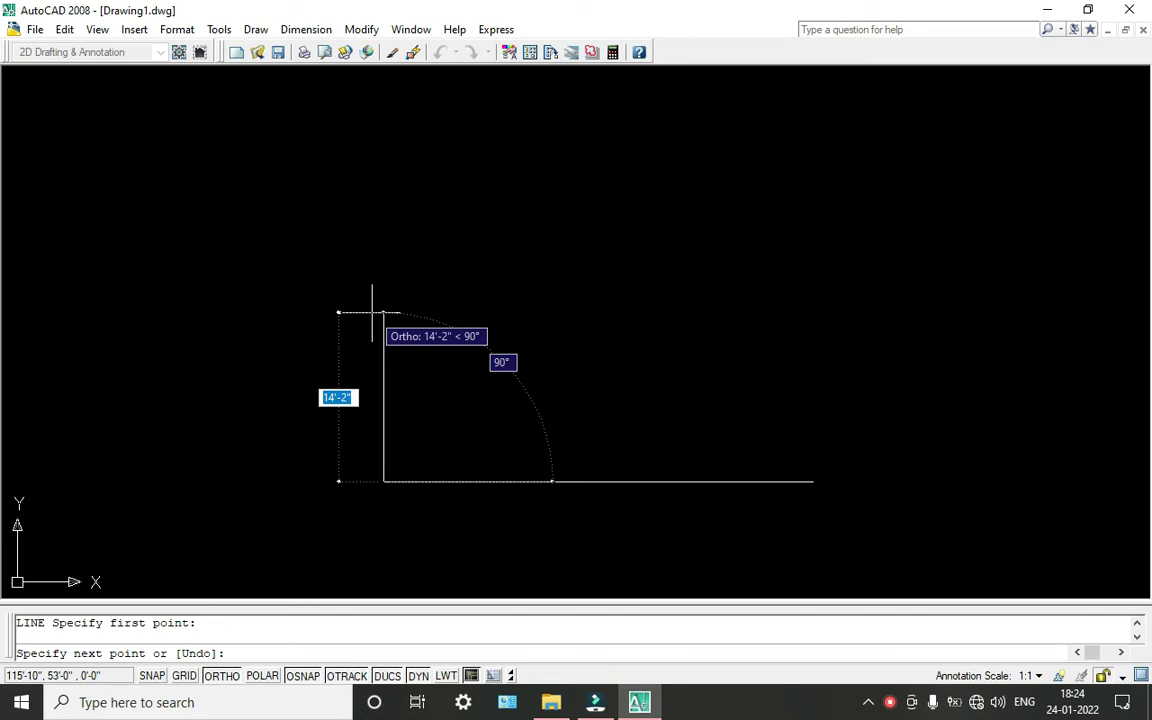
type("11")
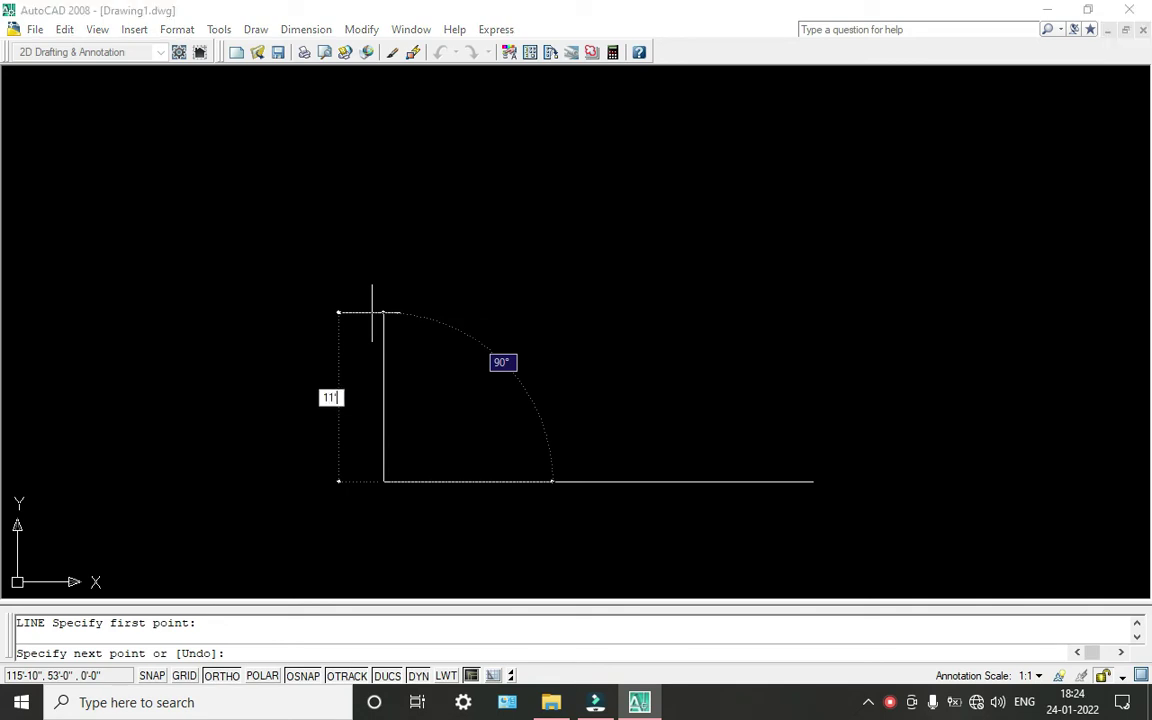
type("'")
key("Return")
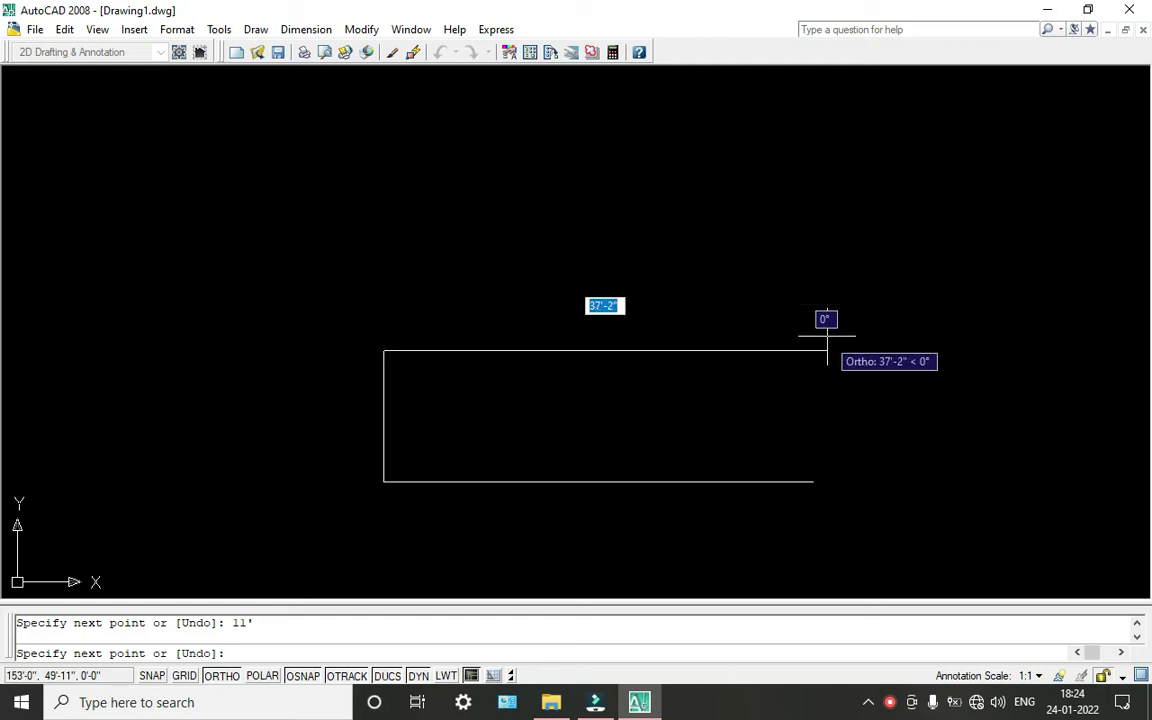
left_click(813, 350)
key("Return")
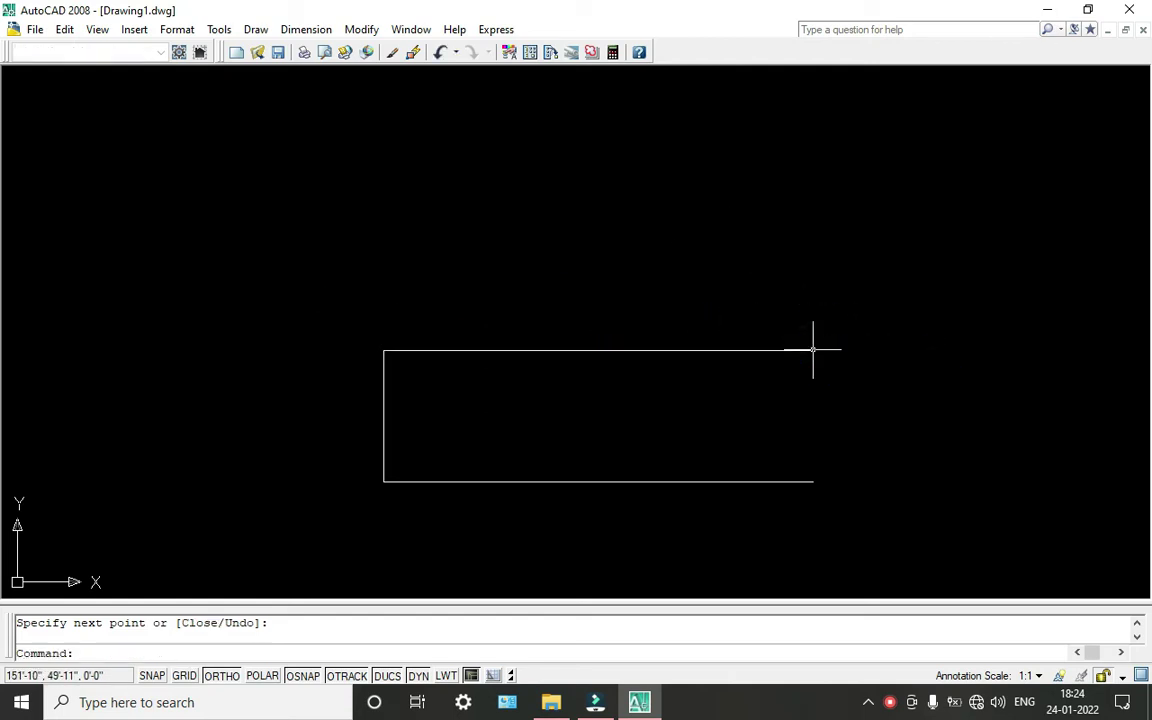
Stack a second 11' band with its own left edge and top line.
type("l")
key("Return")
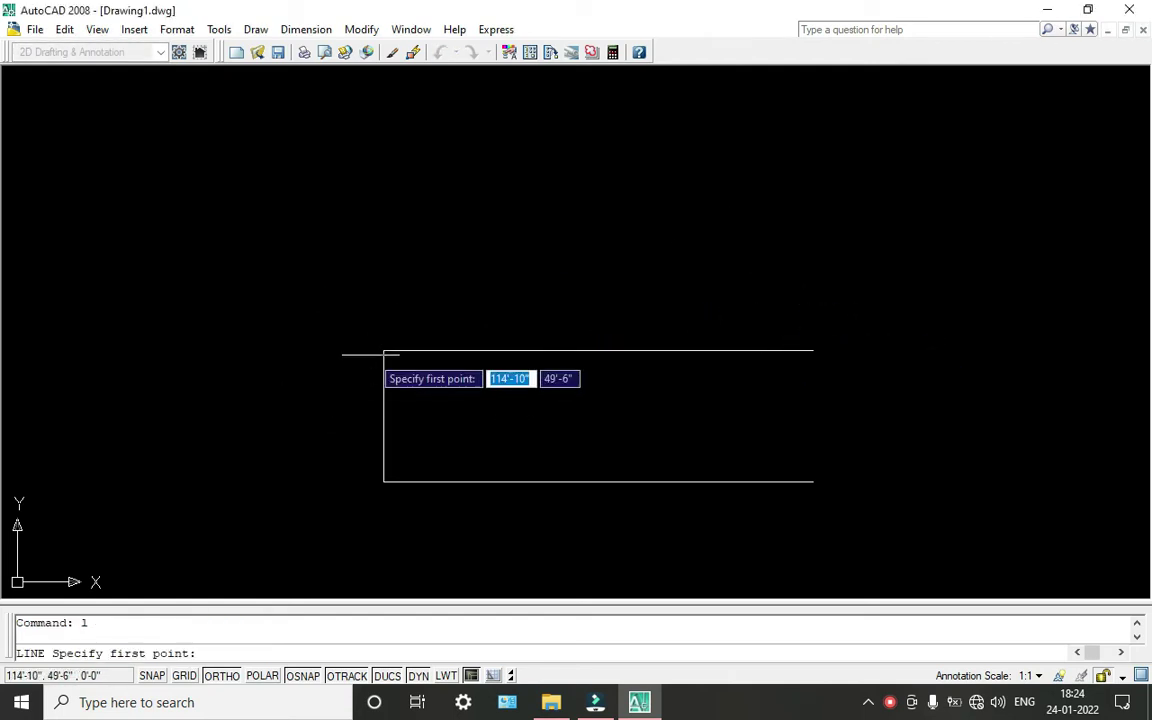
left_click(384, 350)
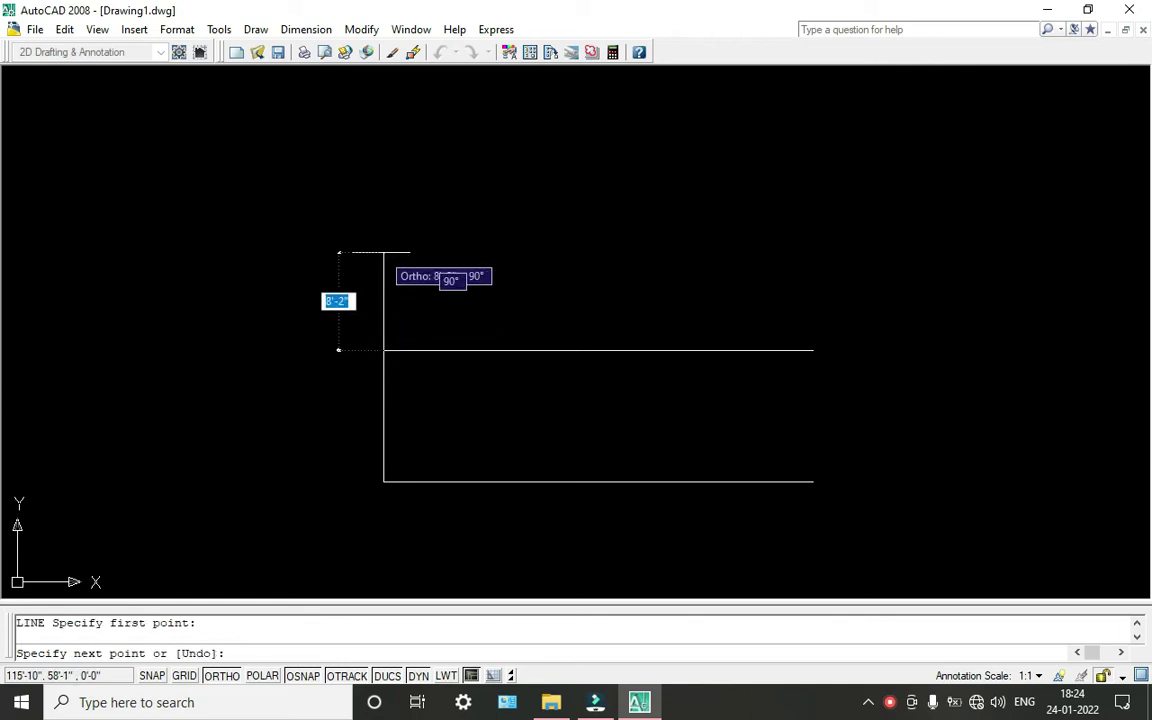
type("11")
key("Return")
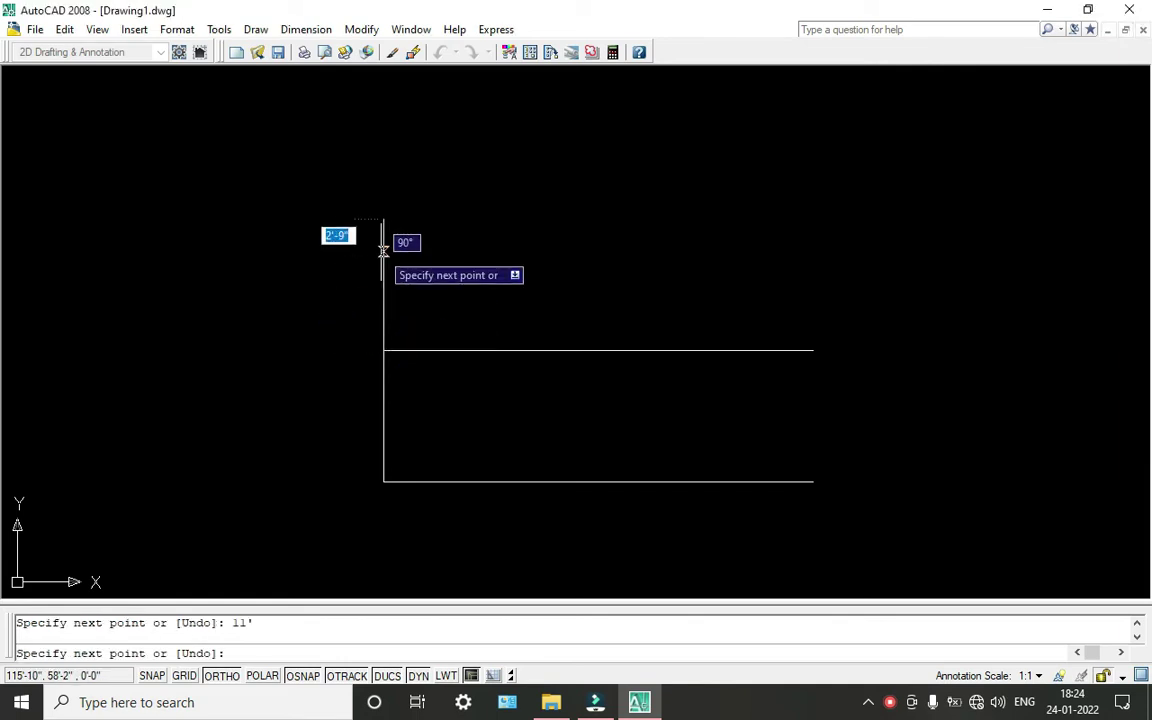
left_click(805, 245)
key("Return")
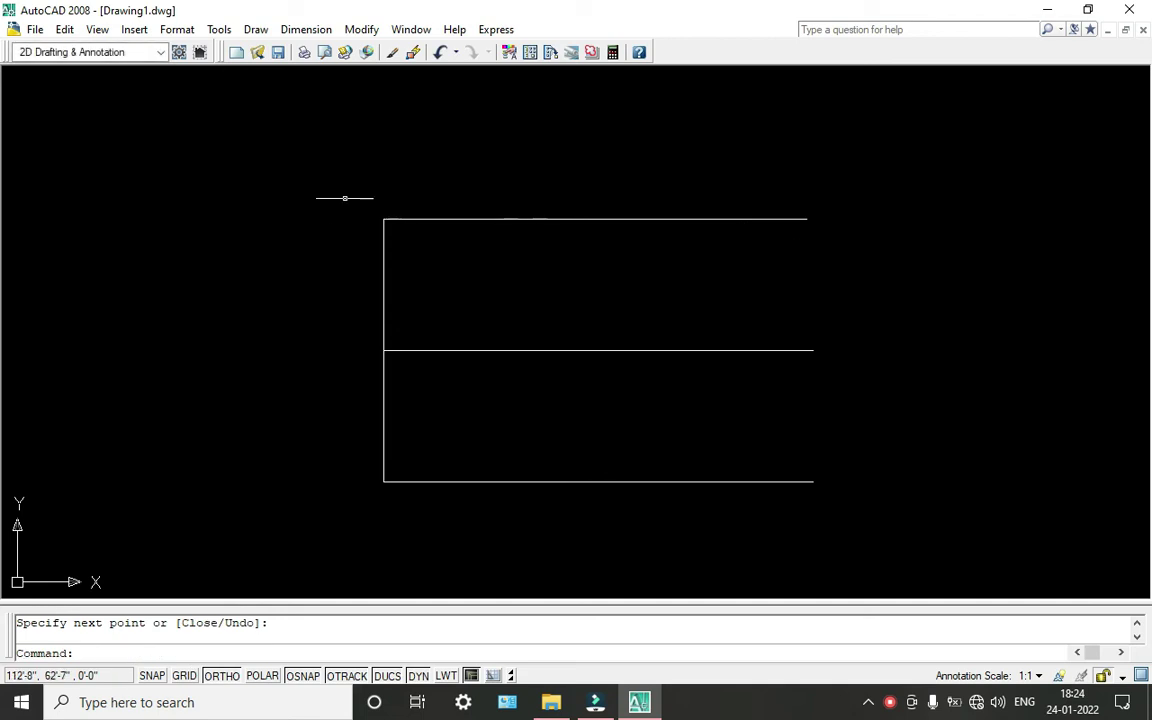
middle_click_drag(389, 185, 390, 223)
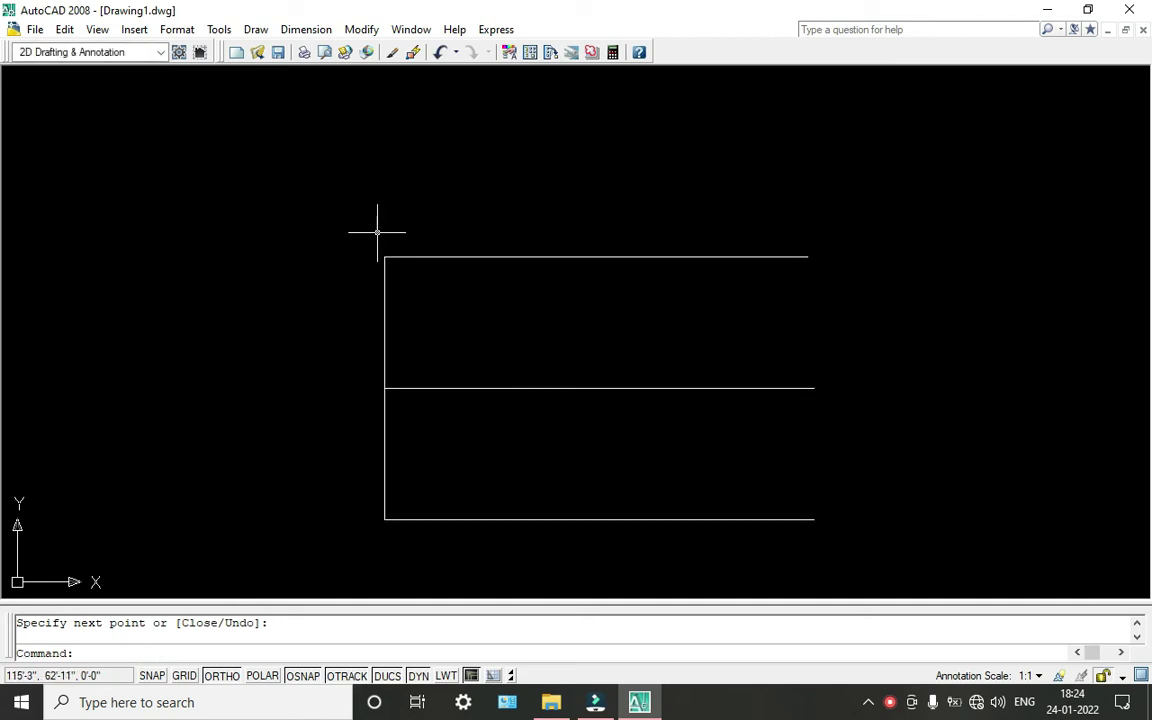
Extend the left edge 6' above the upper band's top corner.
type("l")
key("Return")
left_click(384, 256)
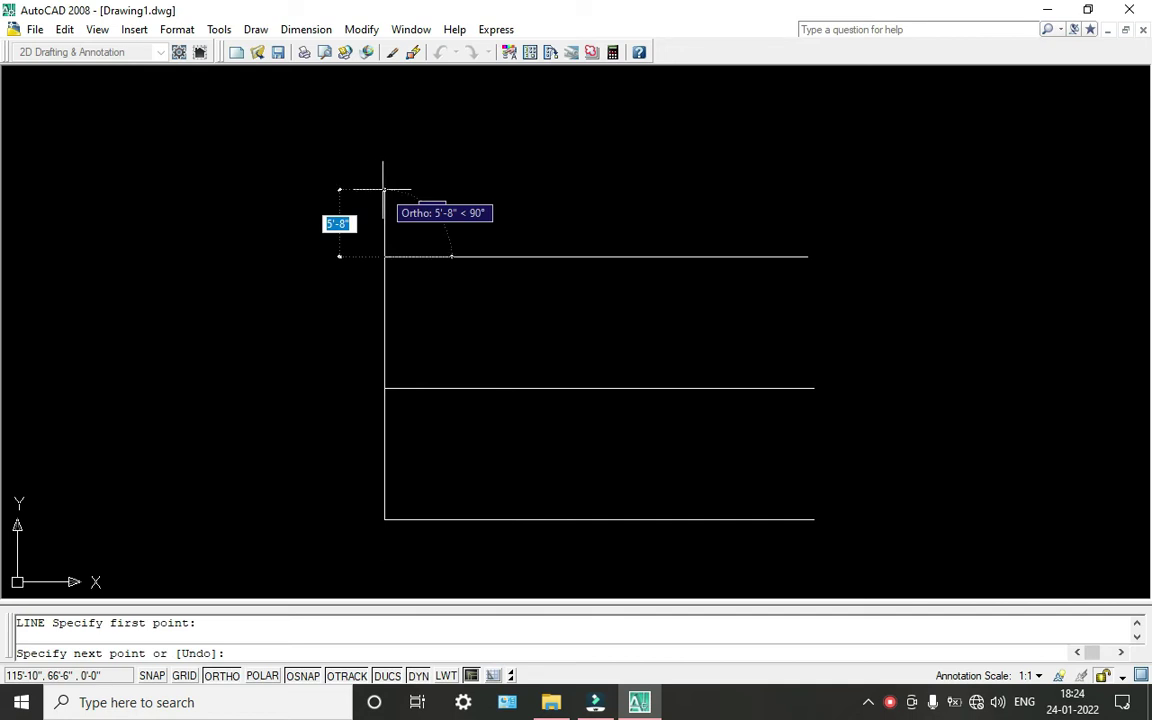
type("6'")
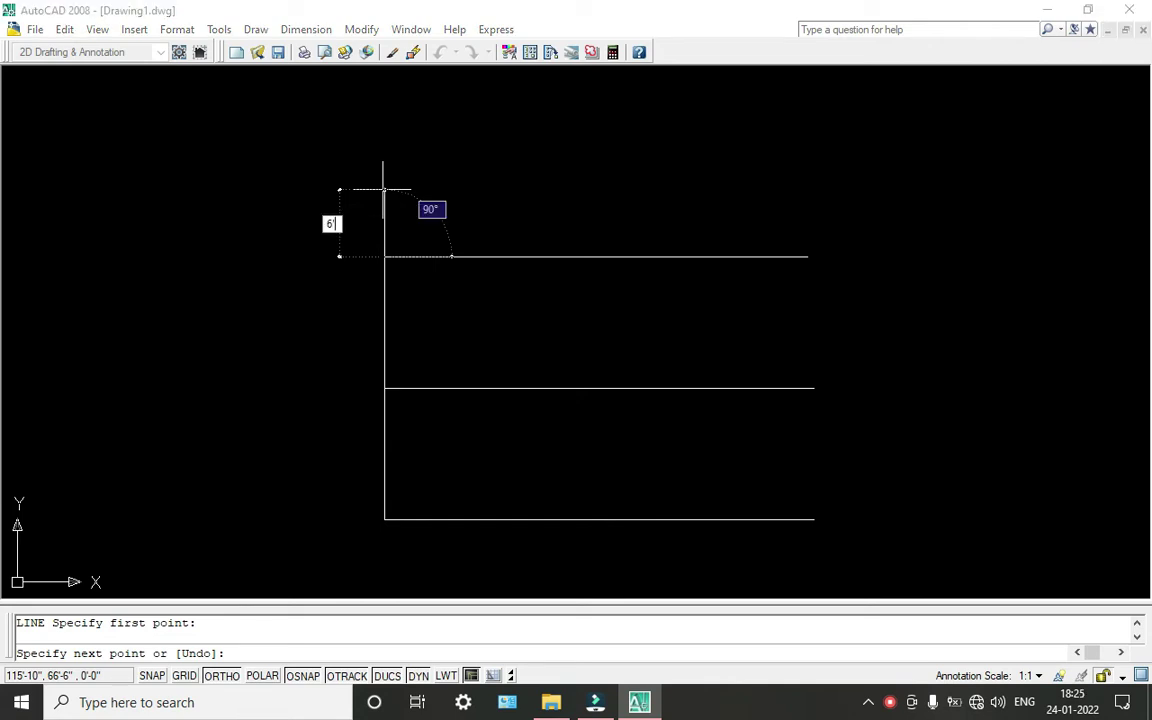
key("Return")
key("Return")
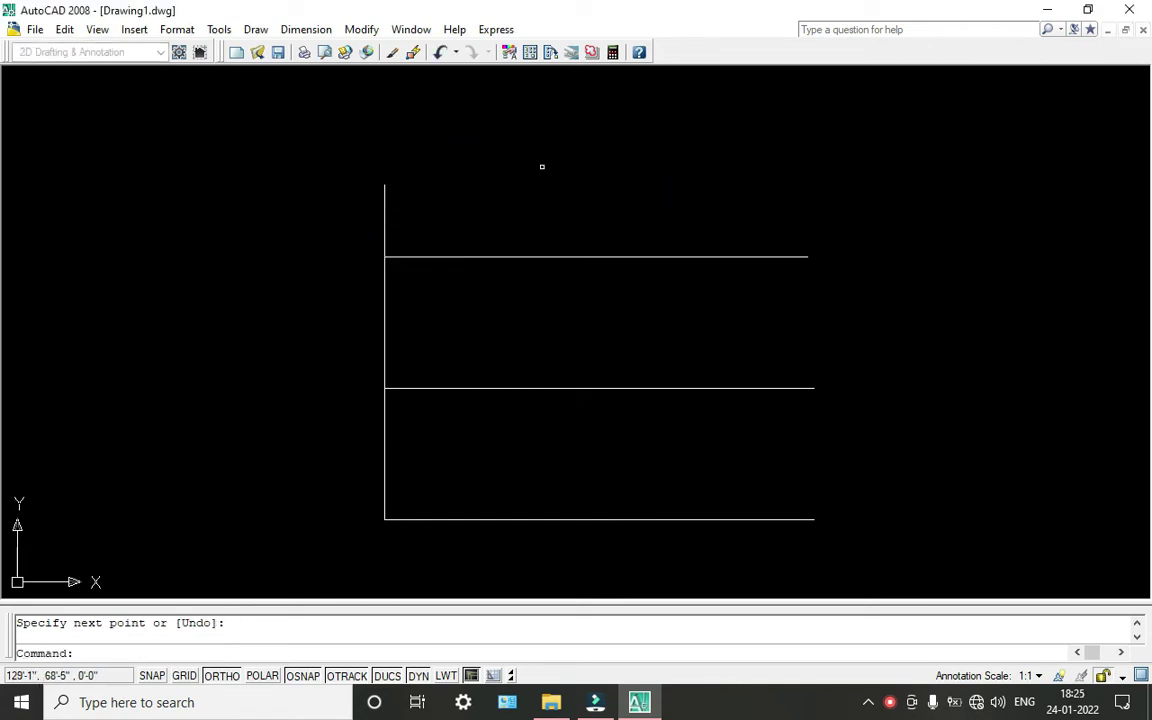
left_click(310, 29)
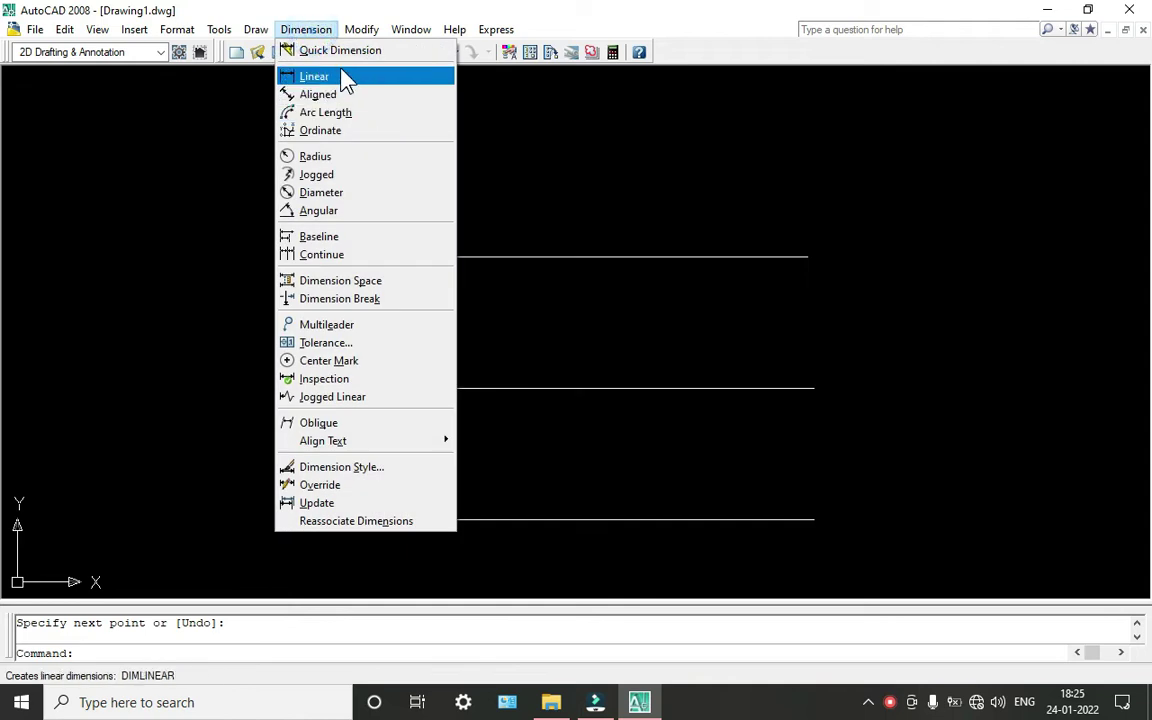
left_click(338, 77)
Dimension the full left edge, confirming it measures 28'.
left_click(385, 184)
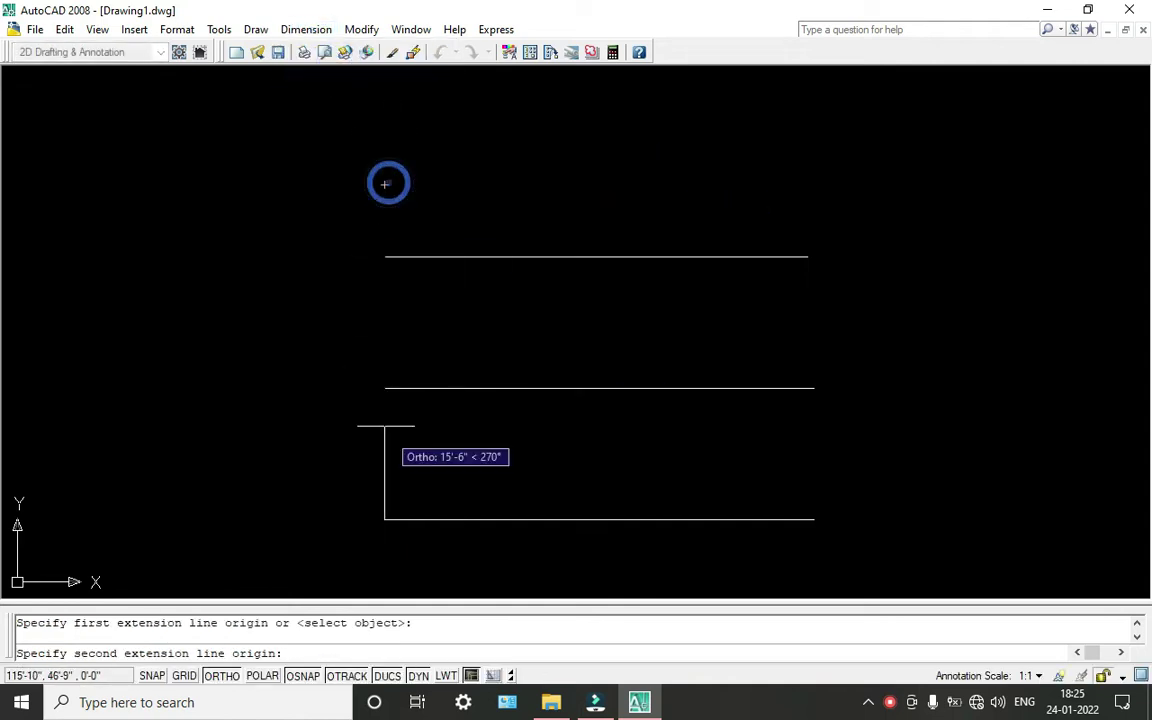
left_click(385, 519)
left_click(355, 494)
scroll(339, 366, "up", 10)
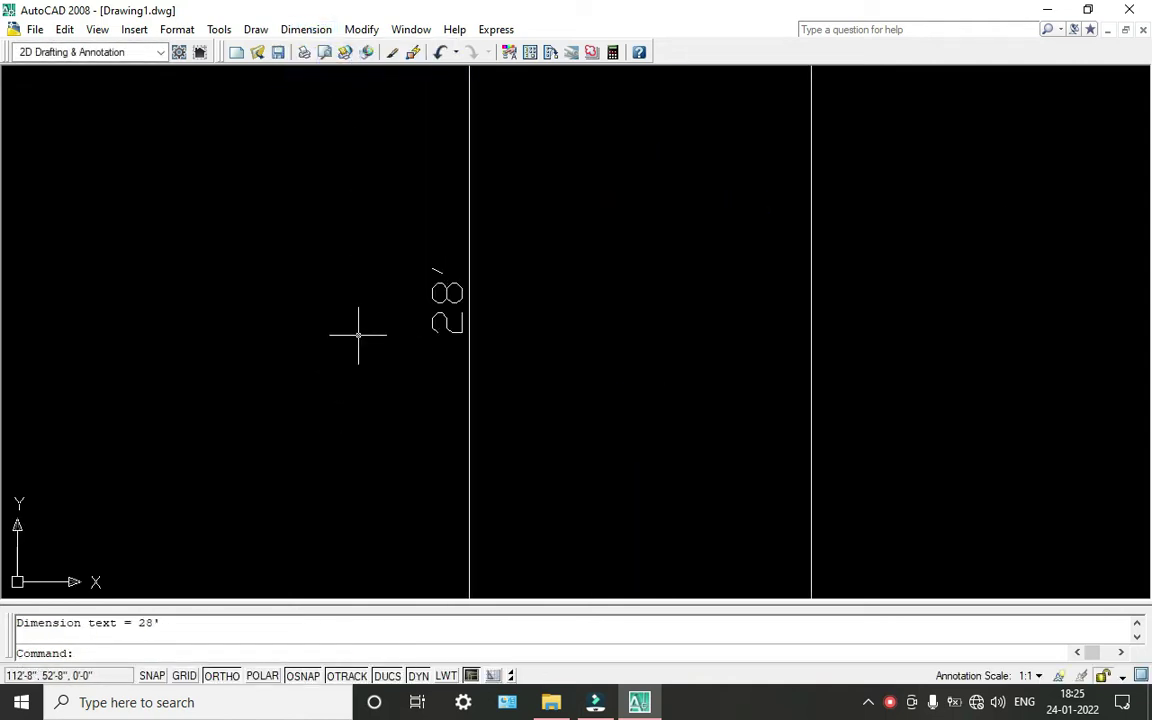
scroll(358, 332, "down", 8)
Delete the 28' dimension and pan the drawing back to centre.
left_click(370, 298)
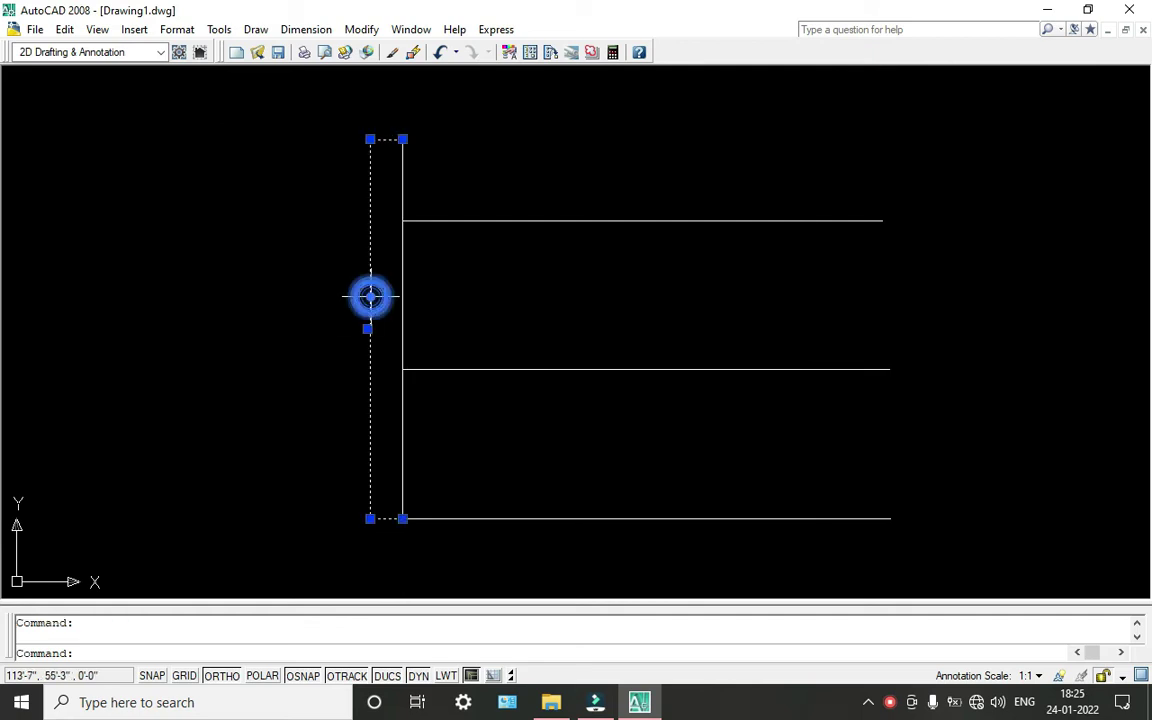
key("Delete")
scroll(401, 327, "down", 3)
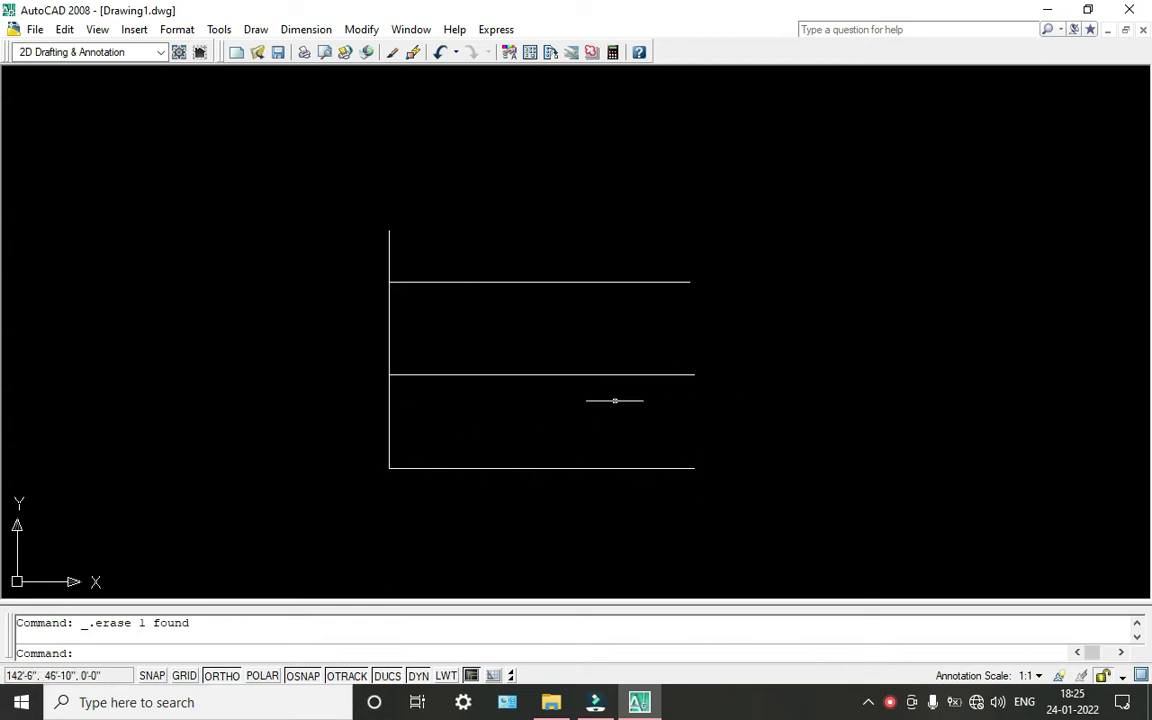
scroll(399, 445, "up", 2)
middle_click_drag(399, 447, 363, 465)
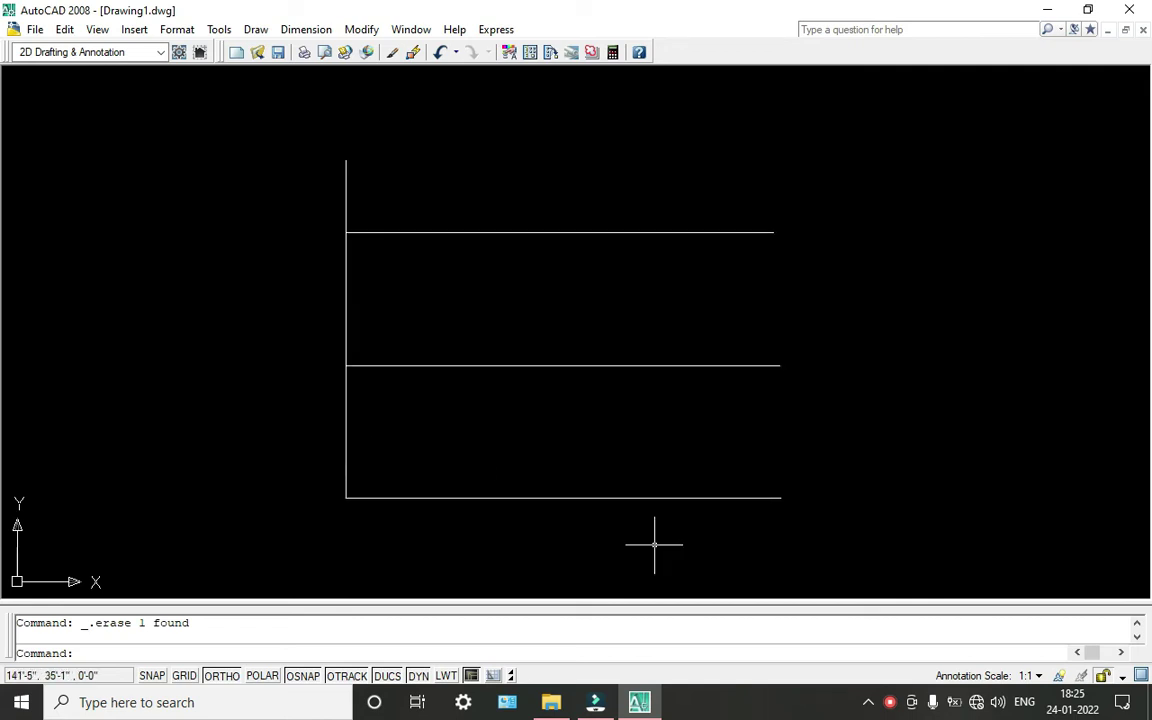
type("o")
key("Return")
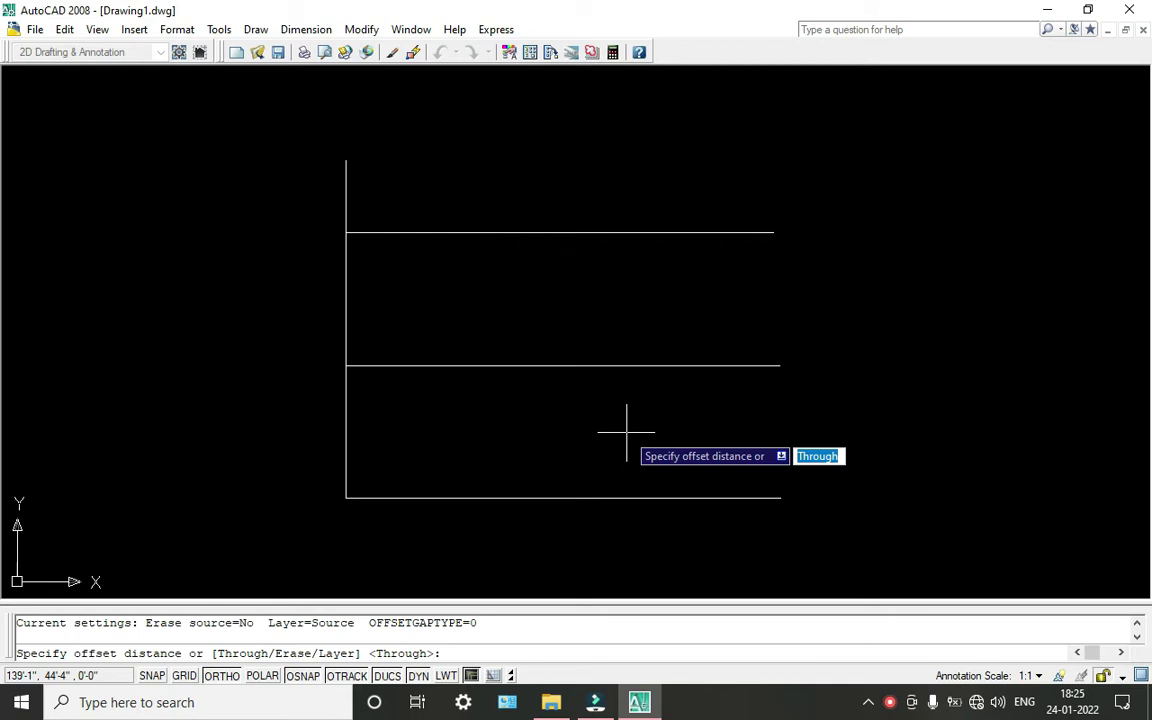
Offset the bottom line 5' upward.
type("5")
key("Return")
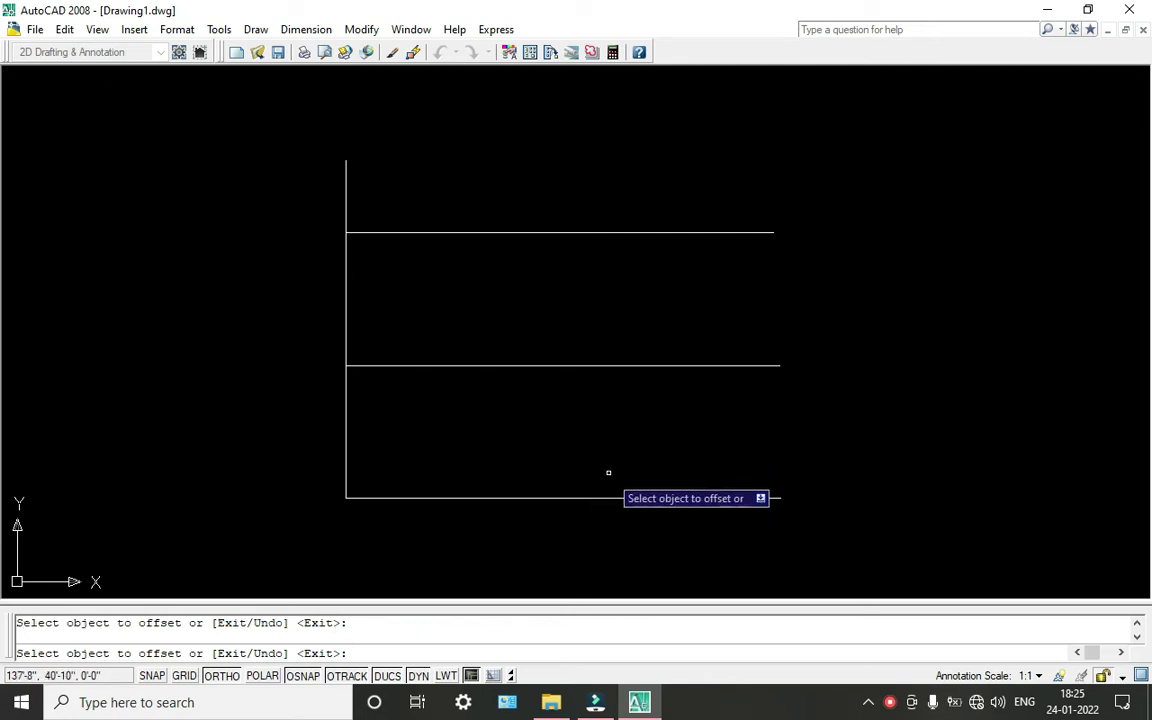
left_click(617, 496)
left_click(602, 427)
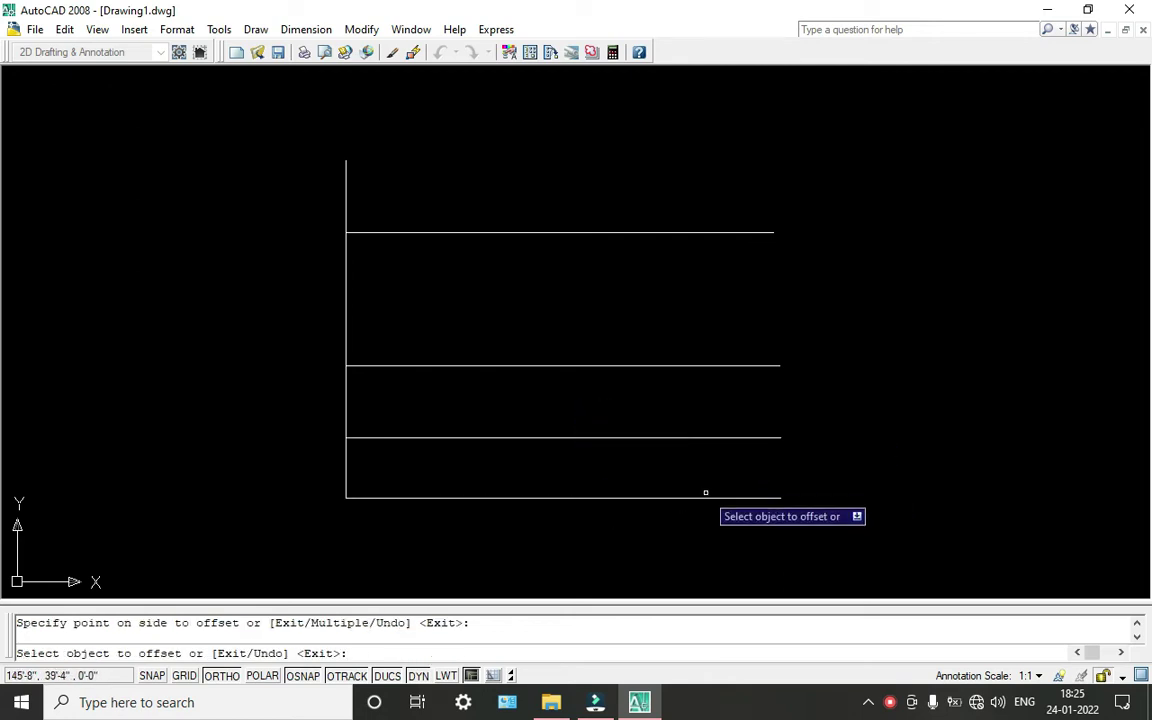
key("Escape")
scroll(532, 433, "up", 3)
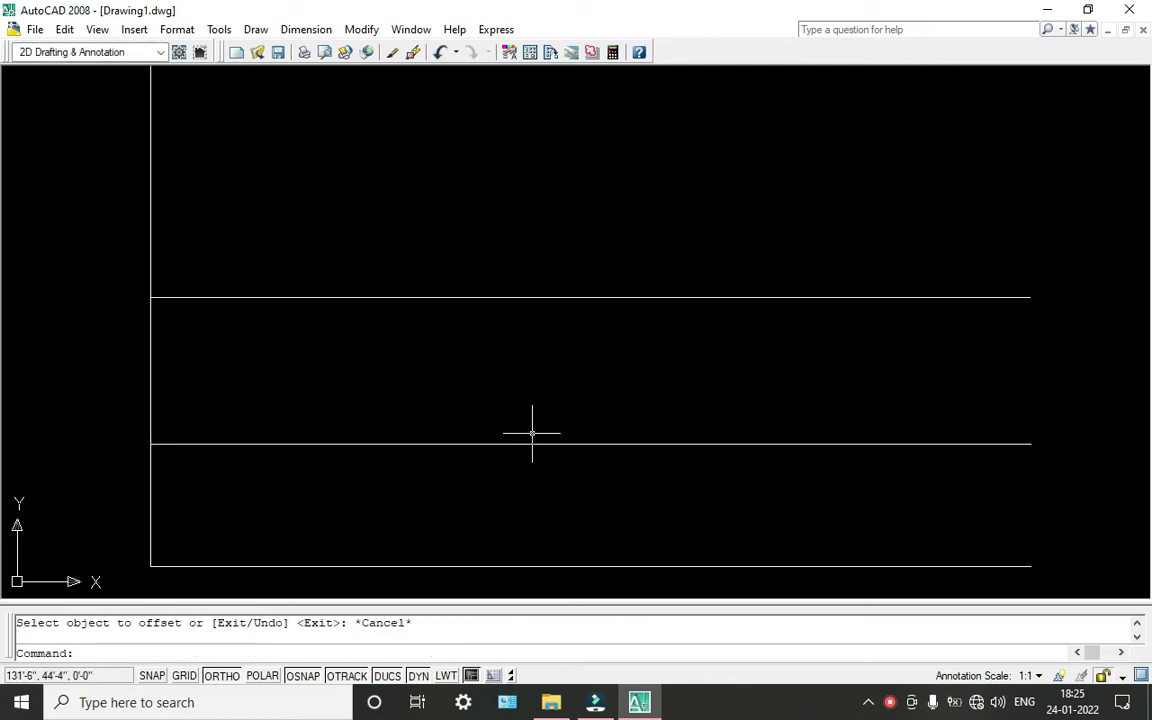
scroll(532, 433, "down", 2)
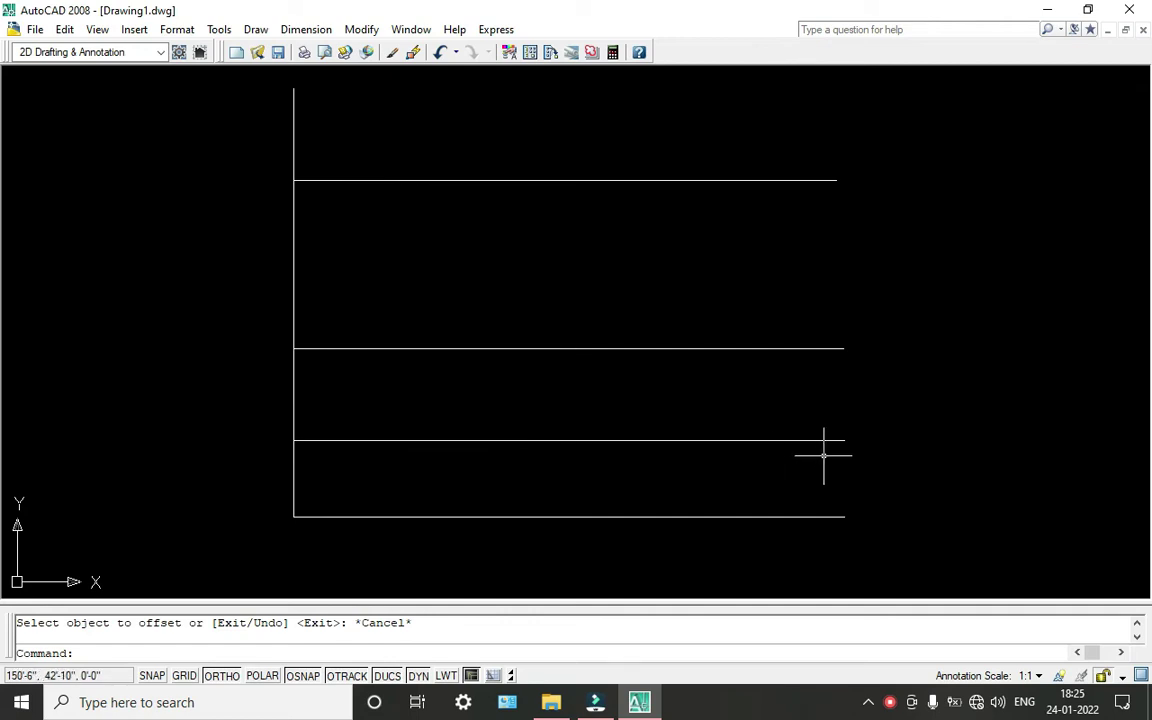
Close the bottom band's right side with a vertical line up to the offset line.
type("l")
key("Return")
left_click(844, 516)
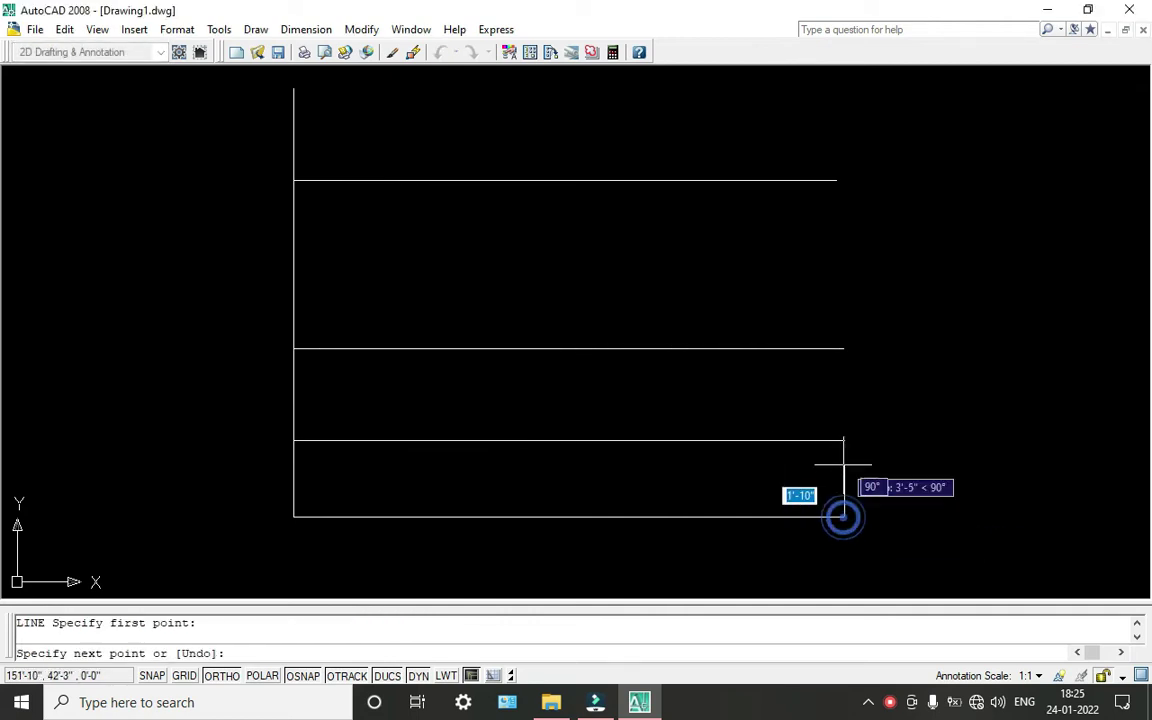
left_click(844, 440)
key("Return")
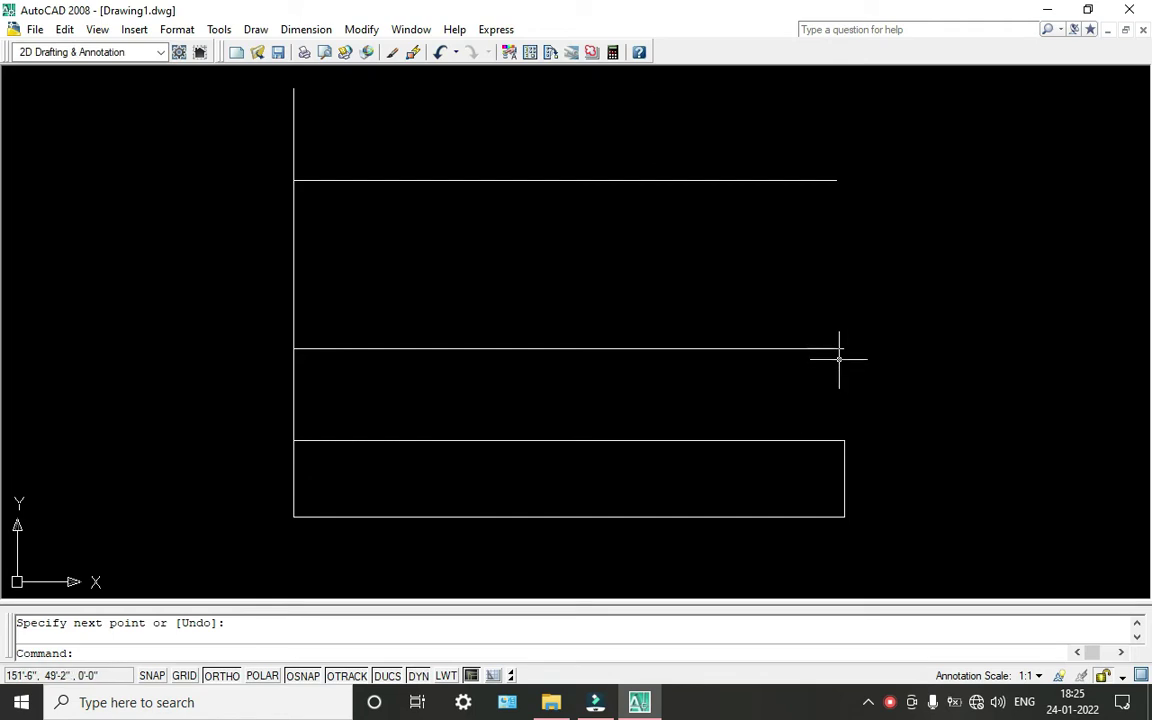
middle_click_drag(809, 372, 869, 367)
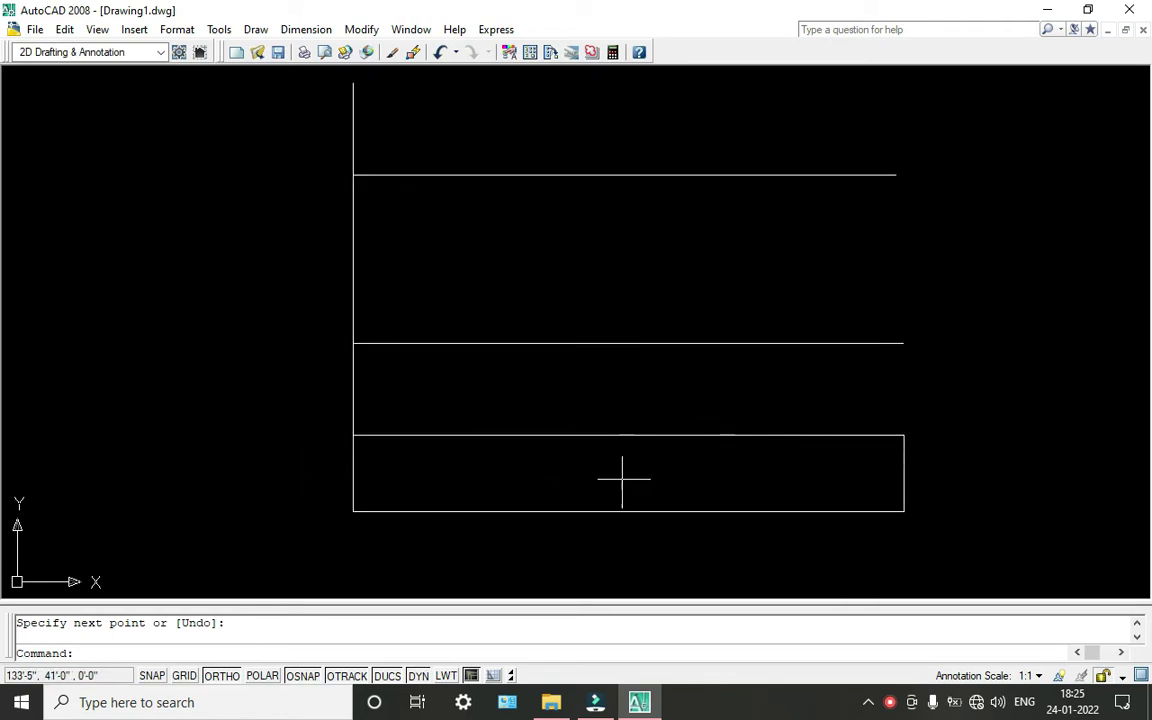
middle_click_drag(539, 117, 535, 265)
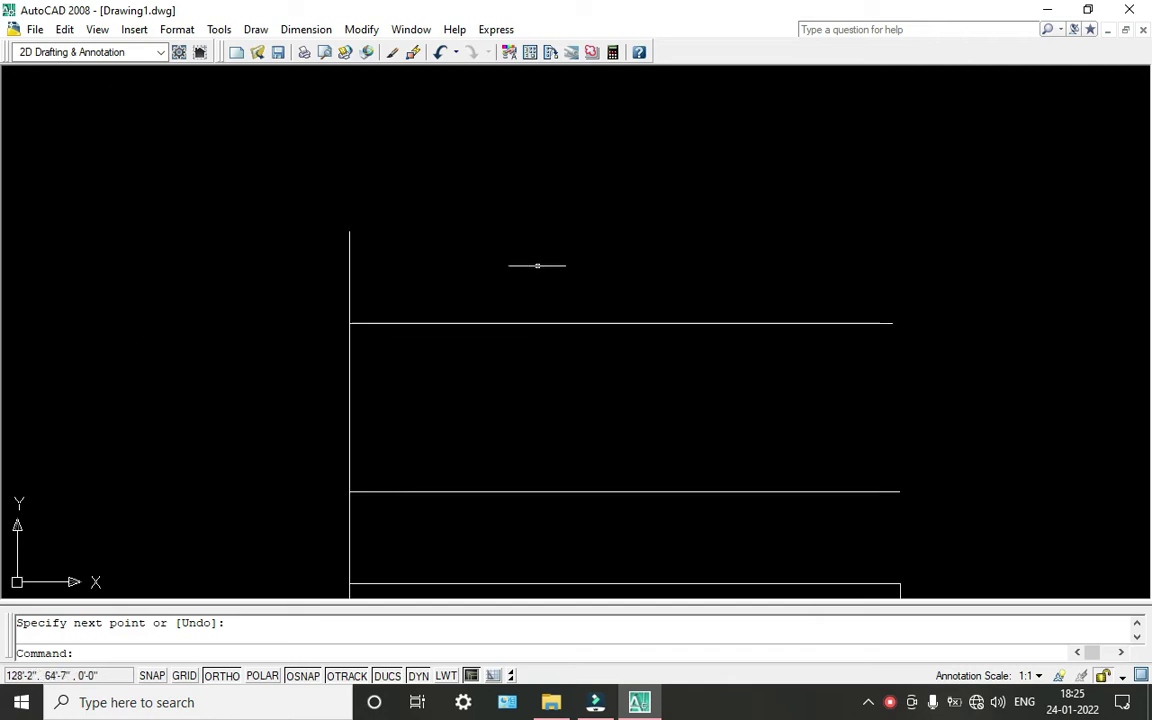
scroll(601, 323, "down", 2)
middle_click_drag(604, 301, 591, 260)
scroll(504, 404, "up", 3)
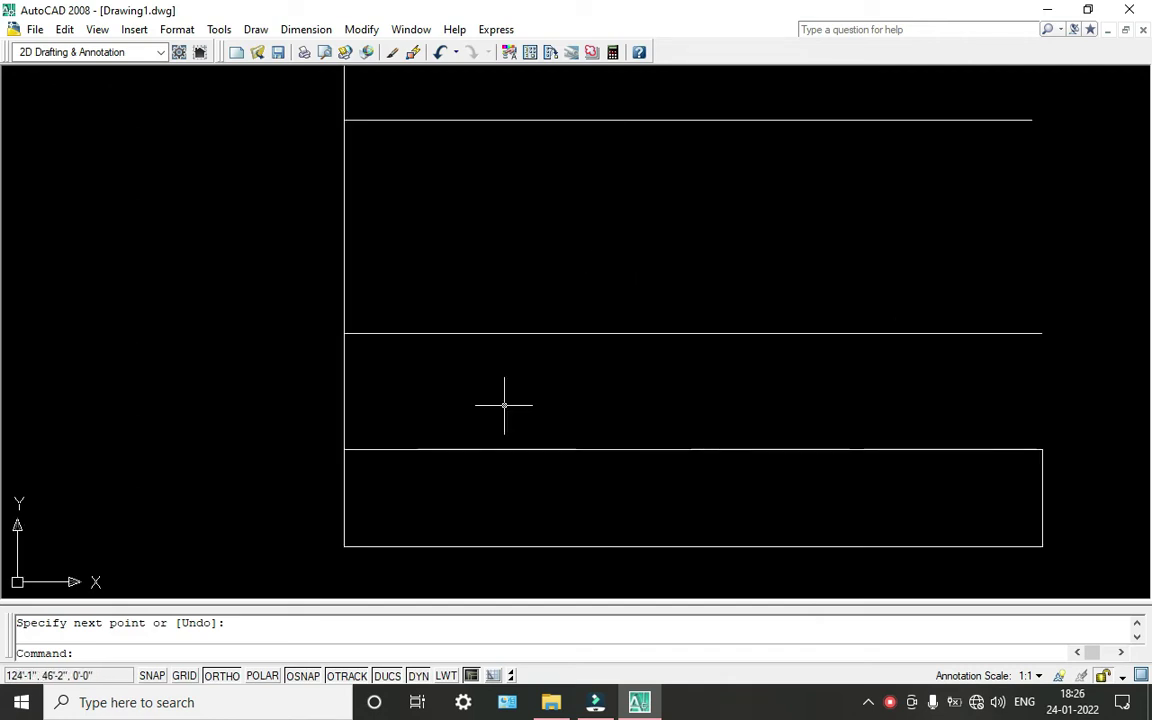
middle_click_drag(504, 404, 504, 424)
scroll(625, 372, "down", 2)
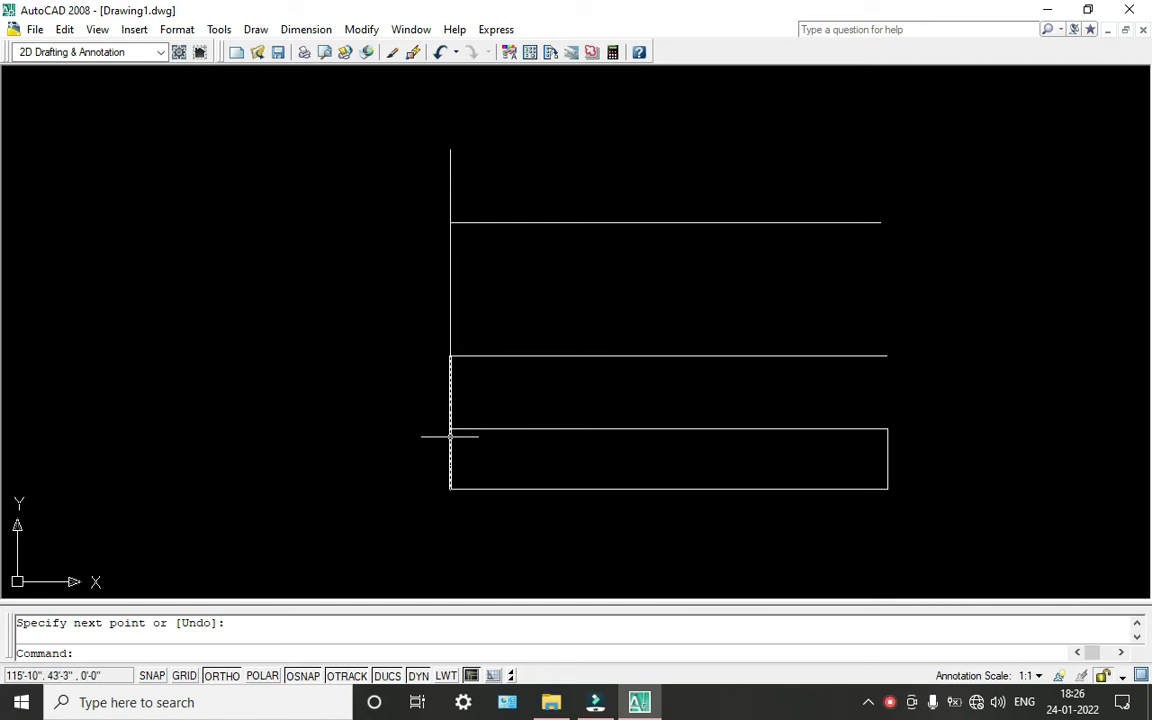
type("o")
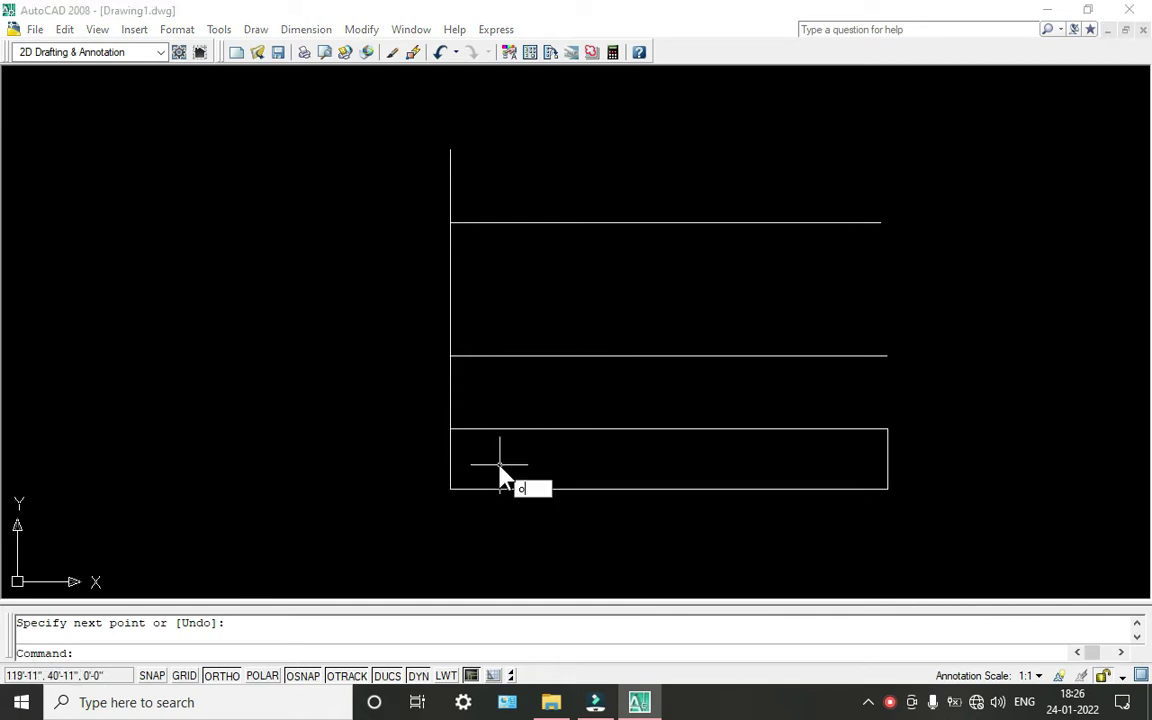
key("Return")
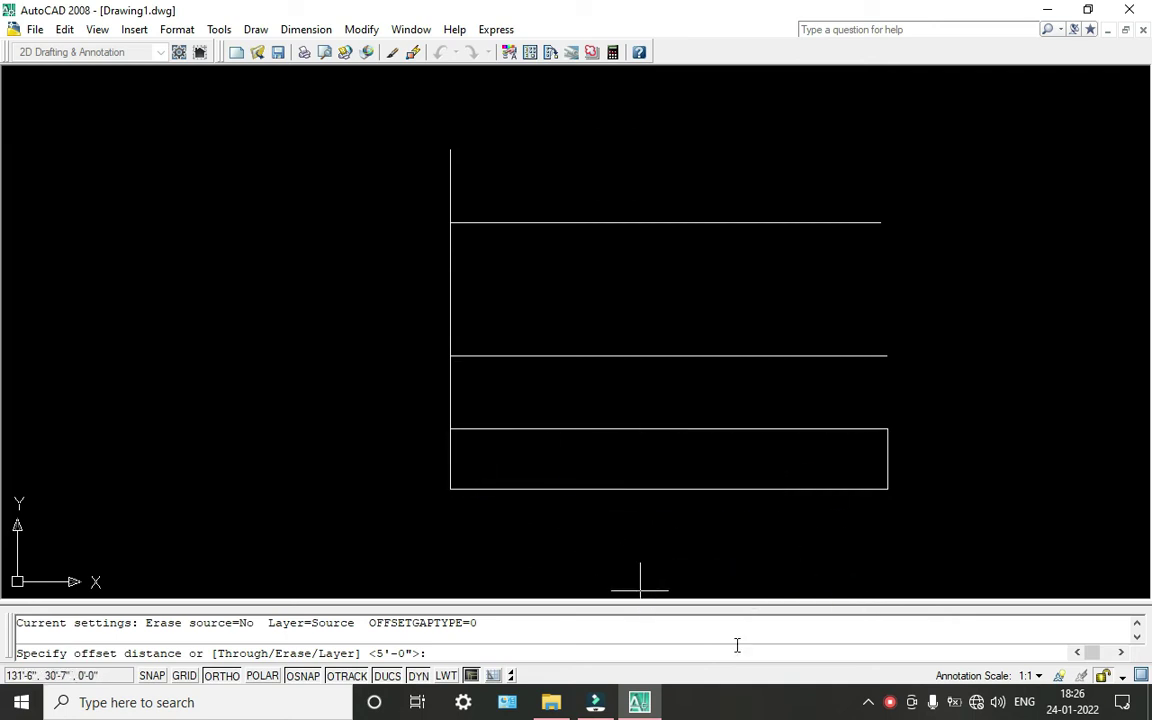
left_click(890, 703)
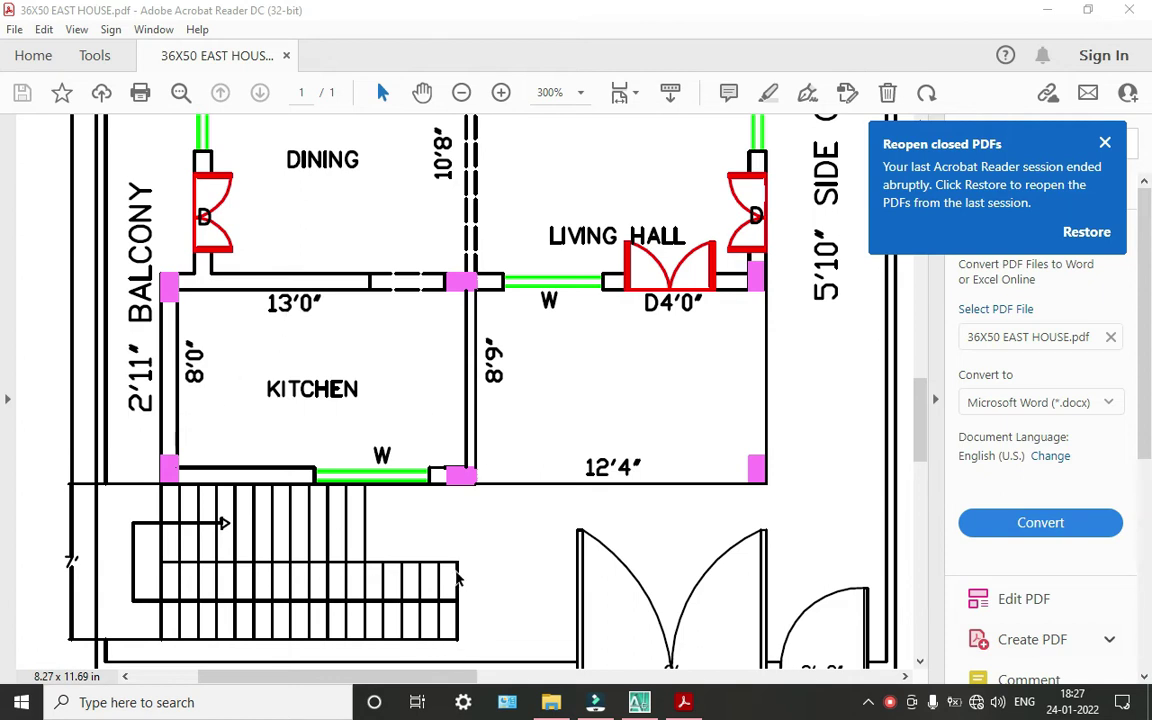
scroll(325, 463, "down", 1)
left_click(640, 702)
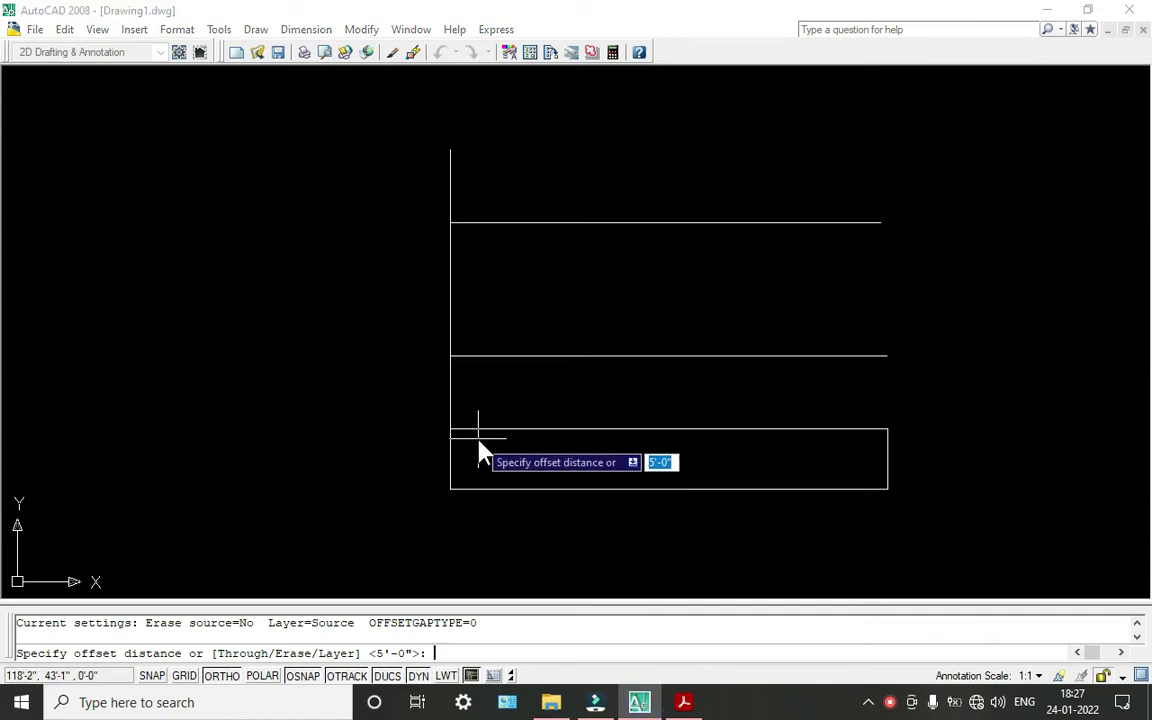
Offset the left edge 17' to the right and extend that divider up to the top line.
type("17")
key("Return")
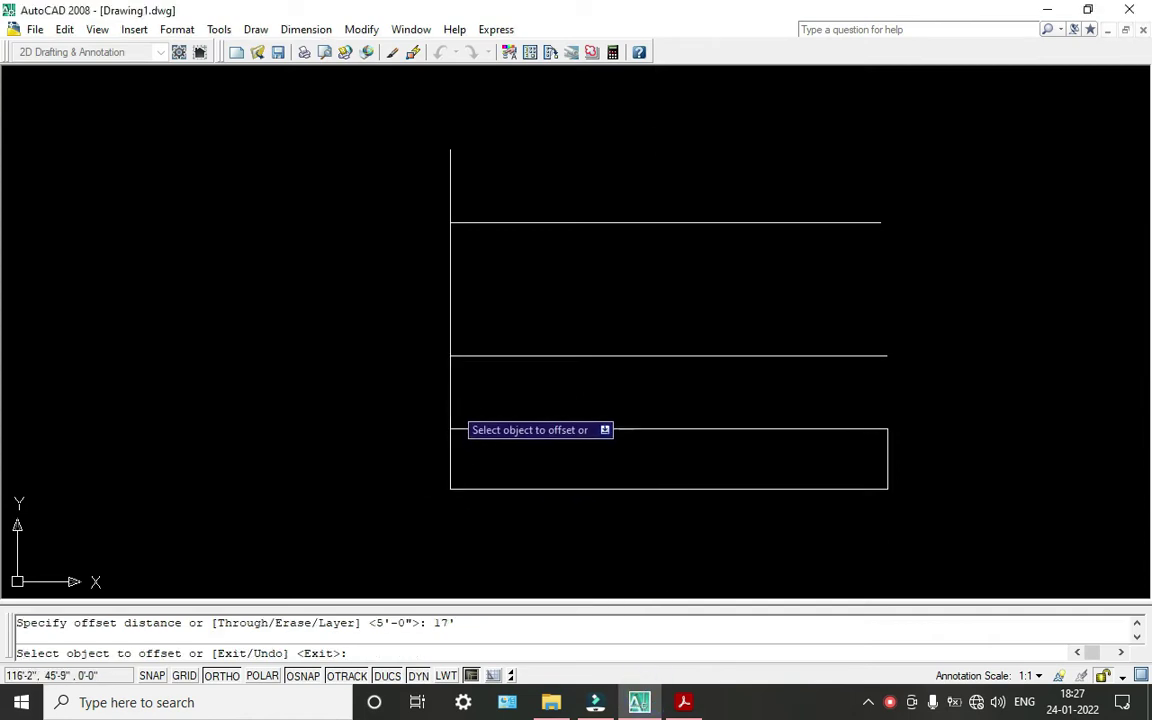
left_click(450, 405)
left_click(586, 424)
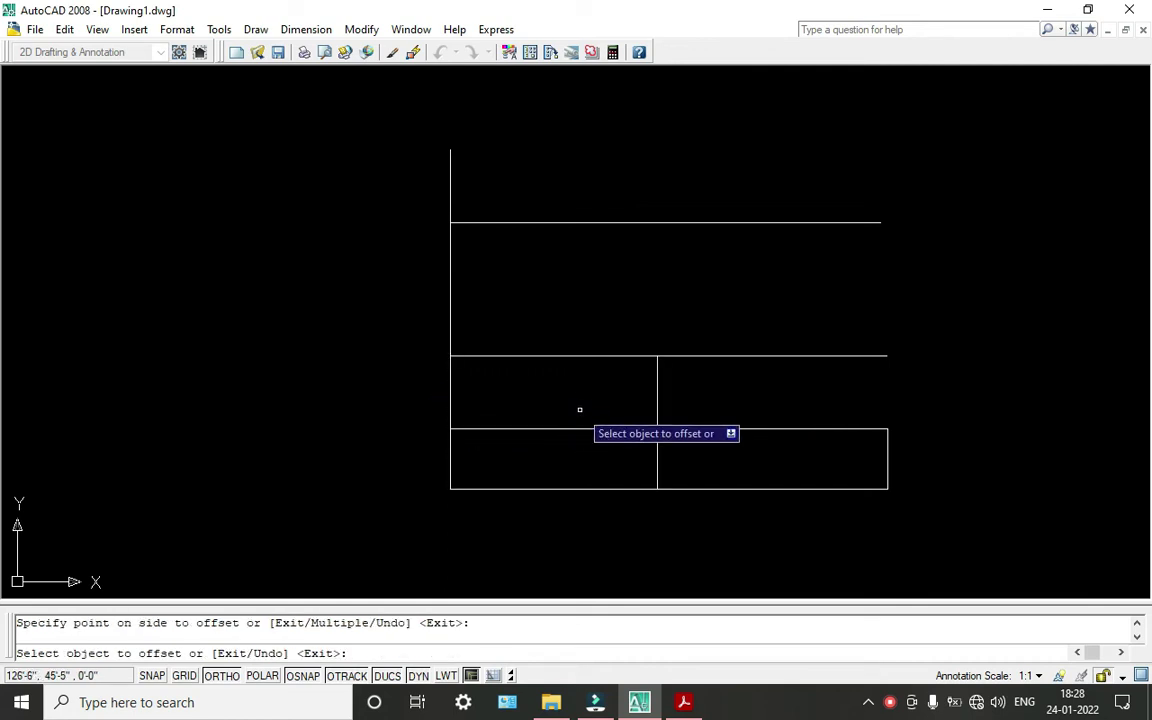
key("Escape")
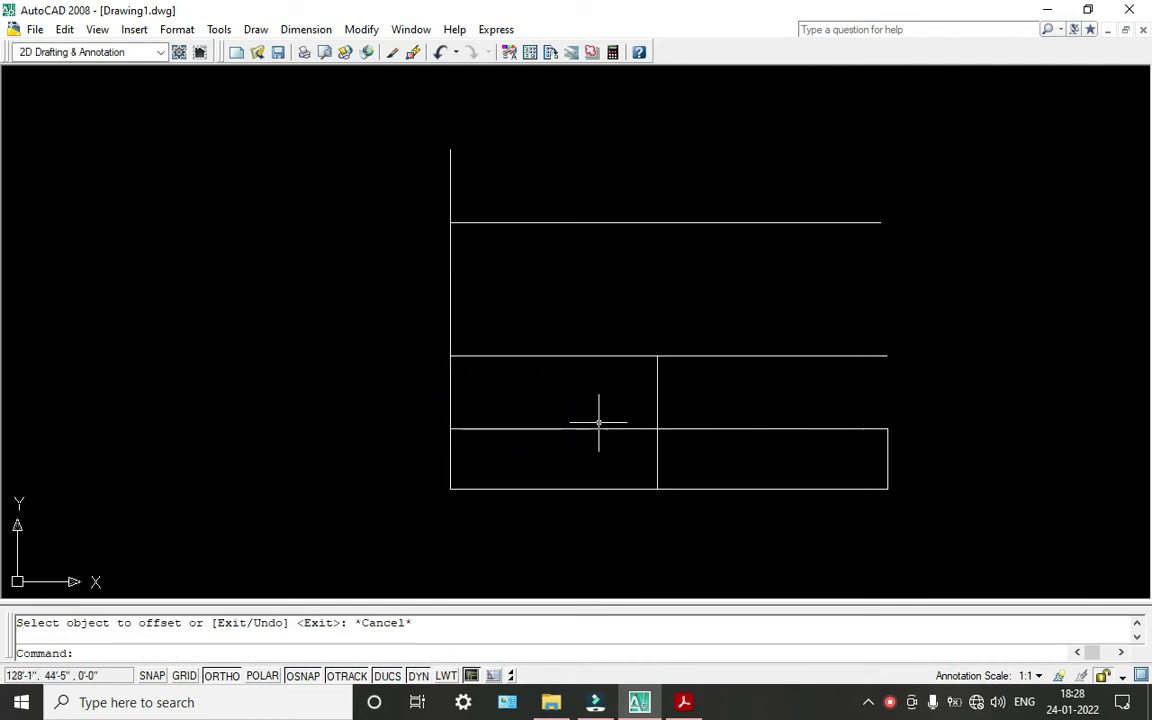
type("l")
key("Return")
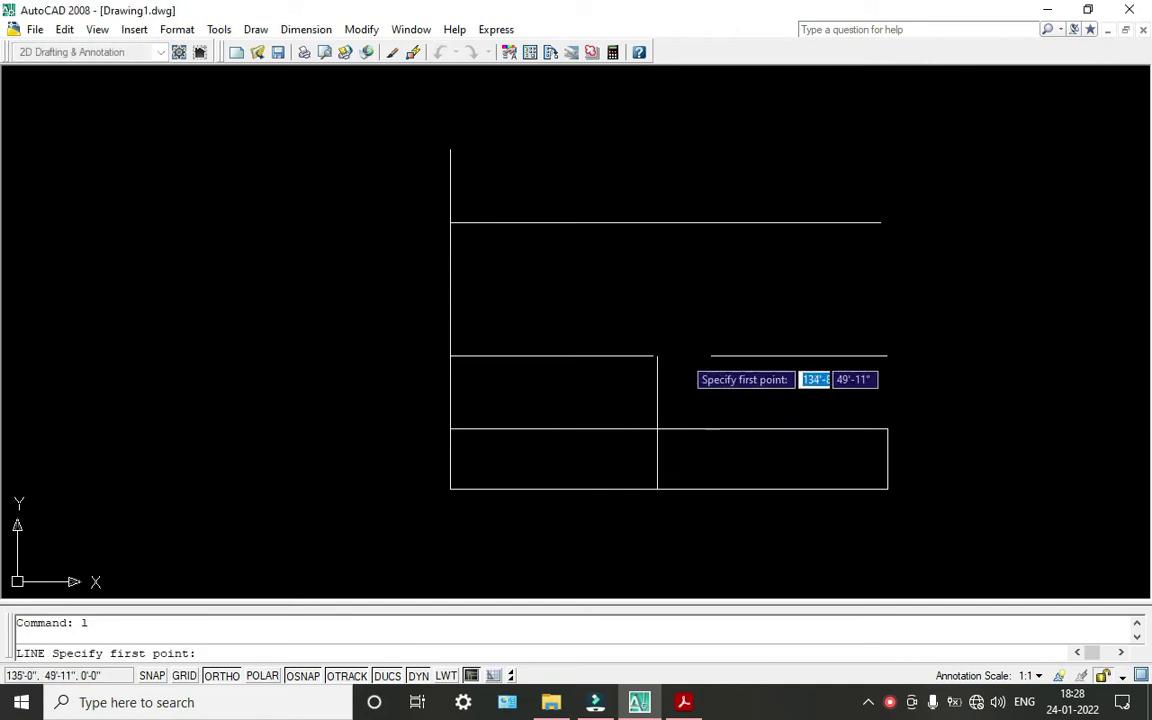
left_click(658, 355)
left_click(659, 223)
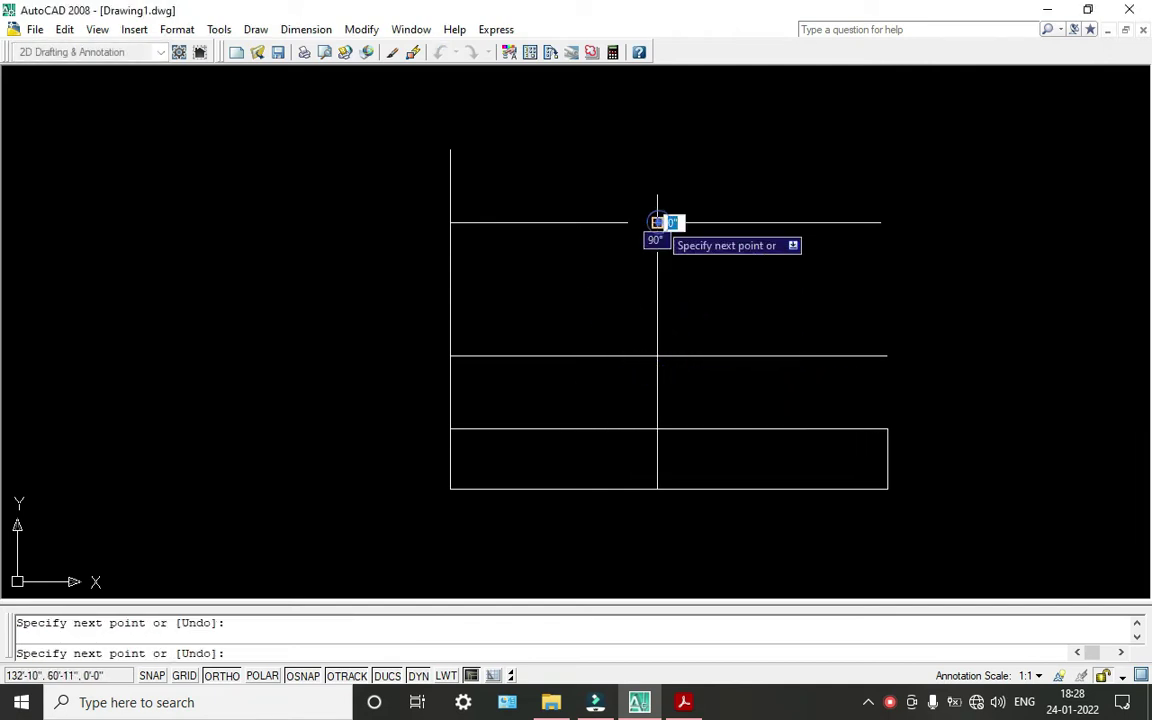
key("Return")
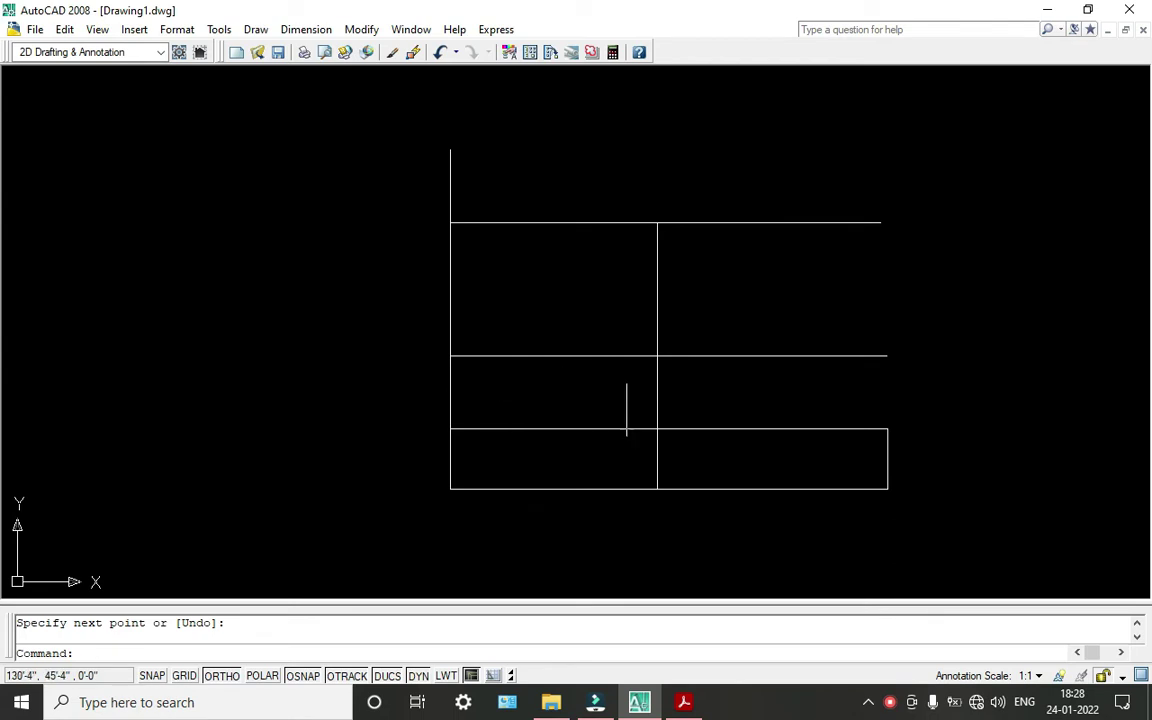
Trim away the horizontal line pieces left of the divider.
type("tr")
key("Return")
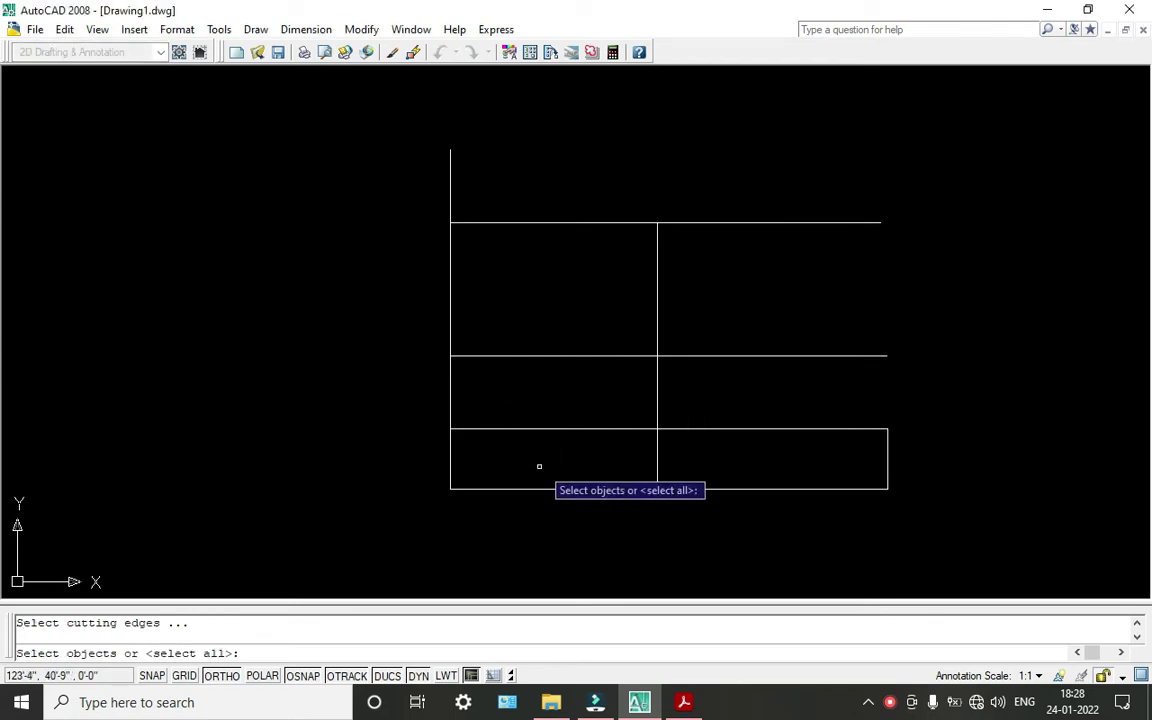
key("Return")
left_click(576, 442)
left_click(529, 318)
key("Escape")
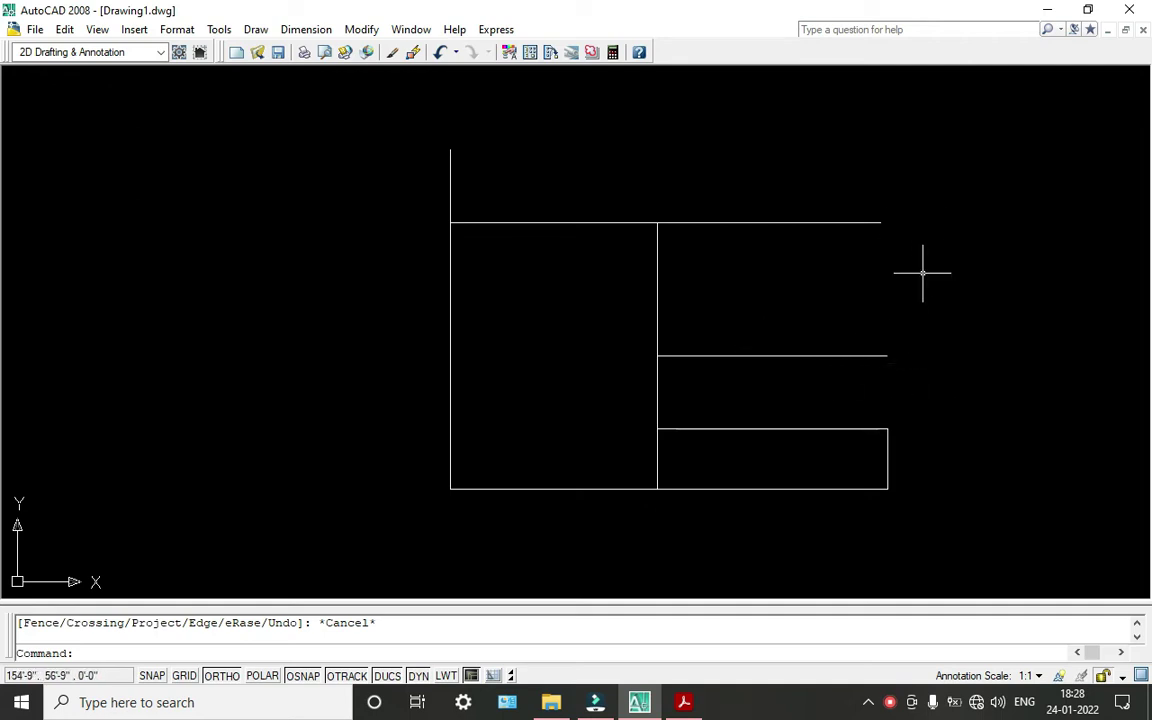
Draw the right edge from the lower line's right end up to the top line.
type("l")
key("Return")
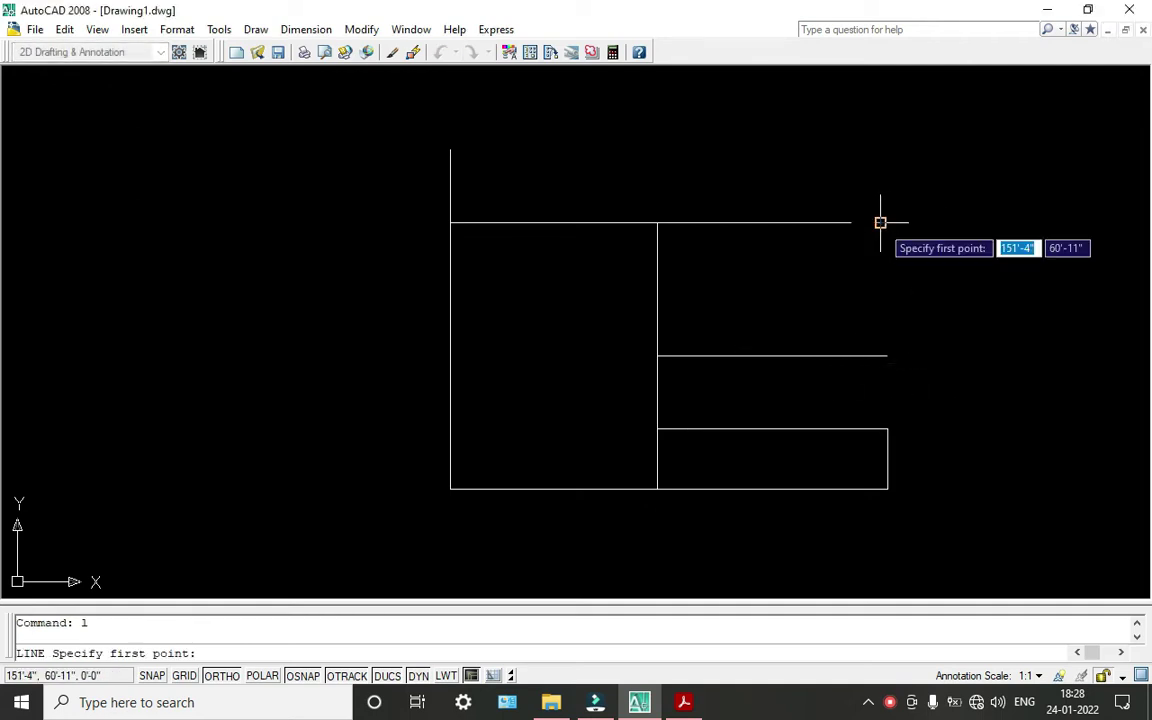
left_click(880, 222)
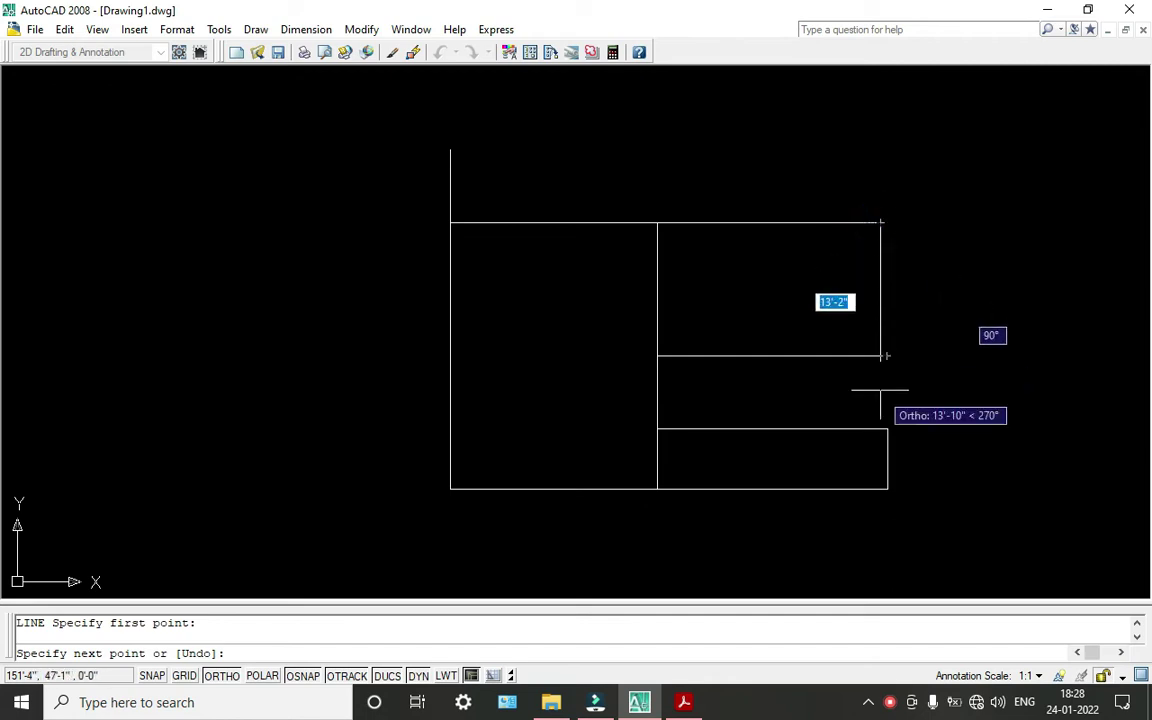
key("Escape")
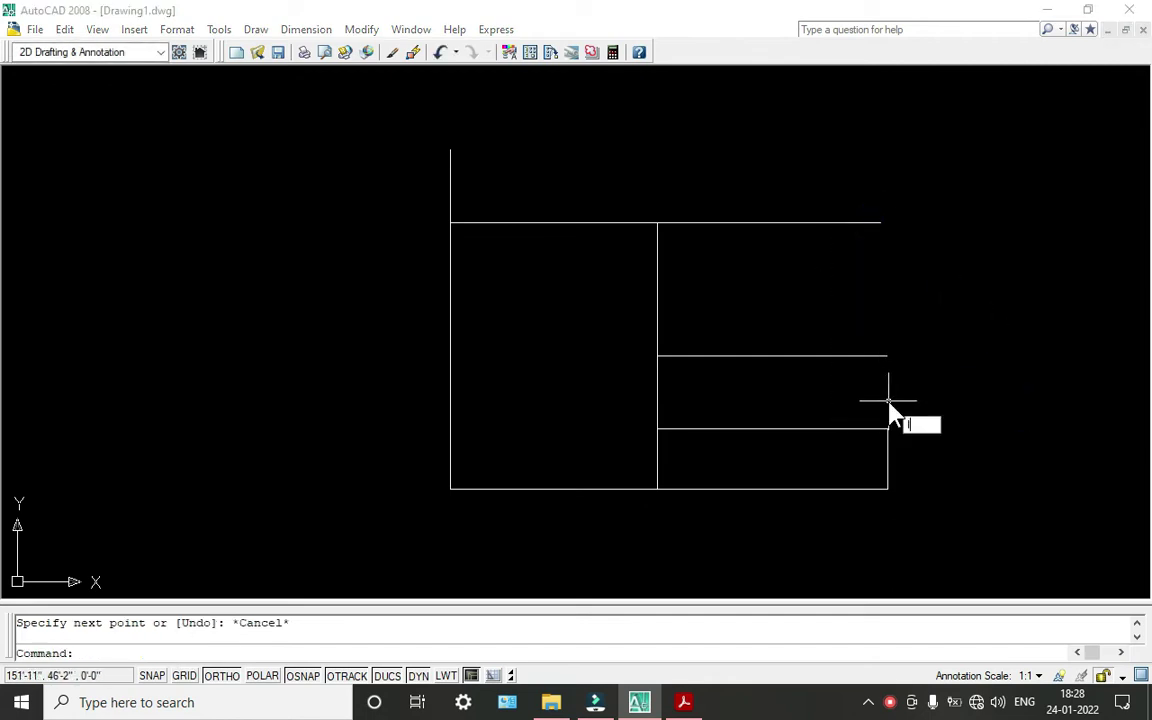
type("l")
key("Return")
left_click(887, 428)
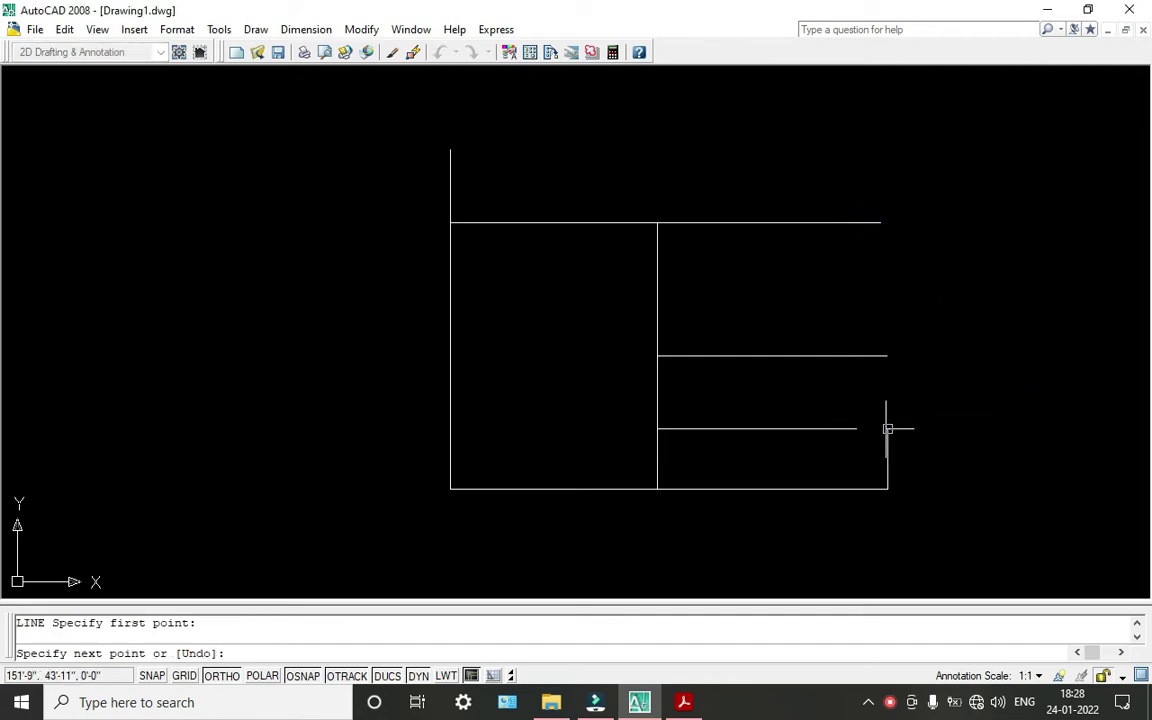
left_click(887, 222)
key("Return")
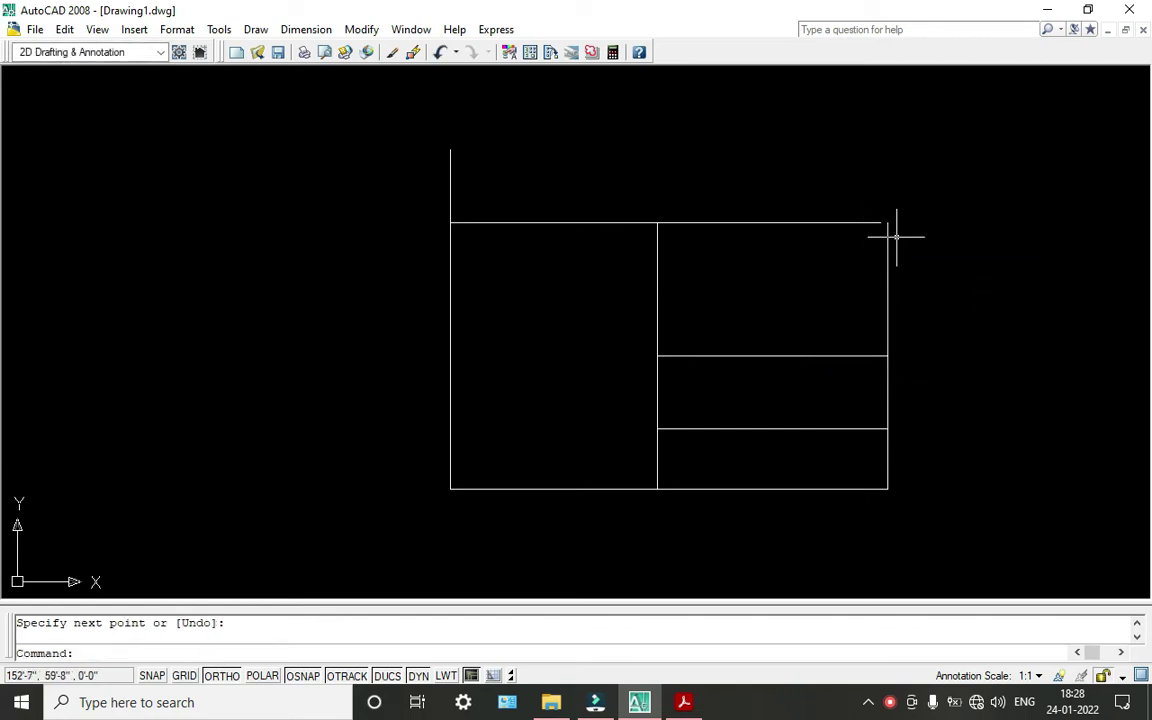
scroll(896, 237, "up", 4)
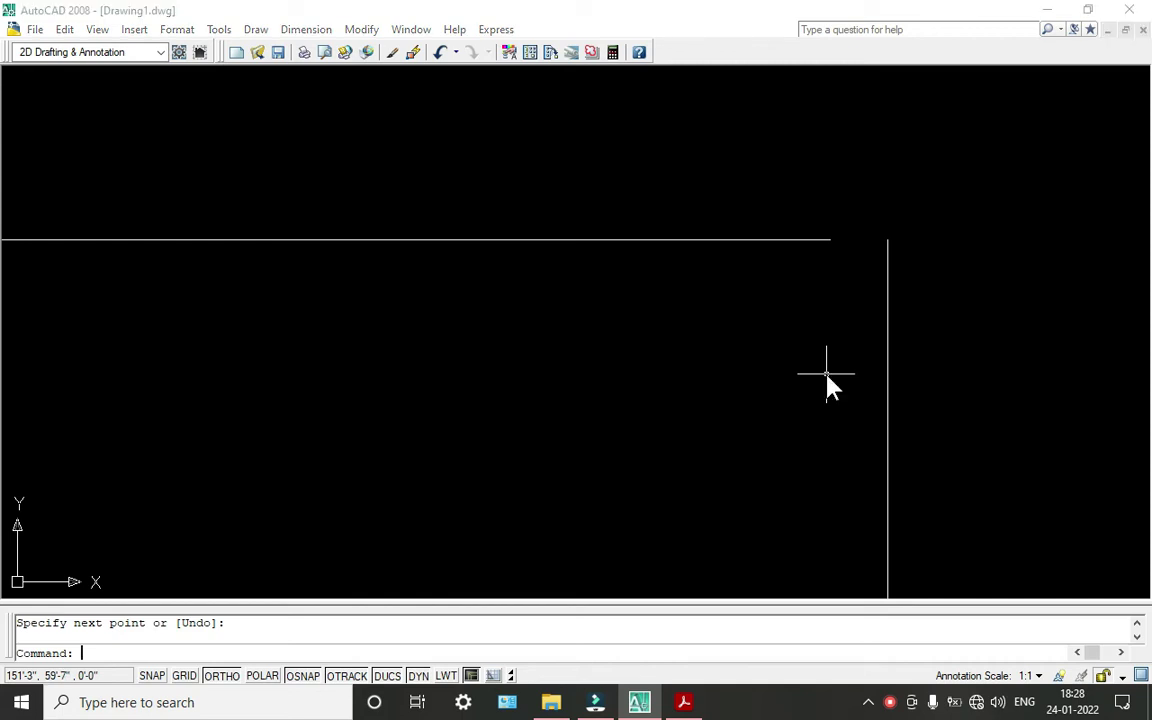
Fillet the top line and right line into a sharp corner.
key("Escape")
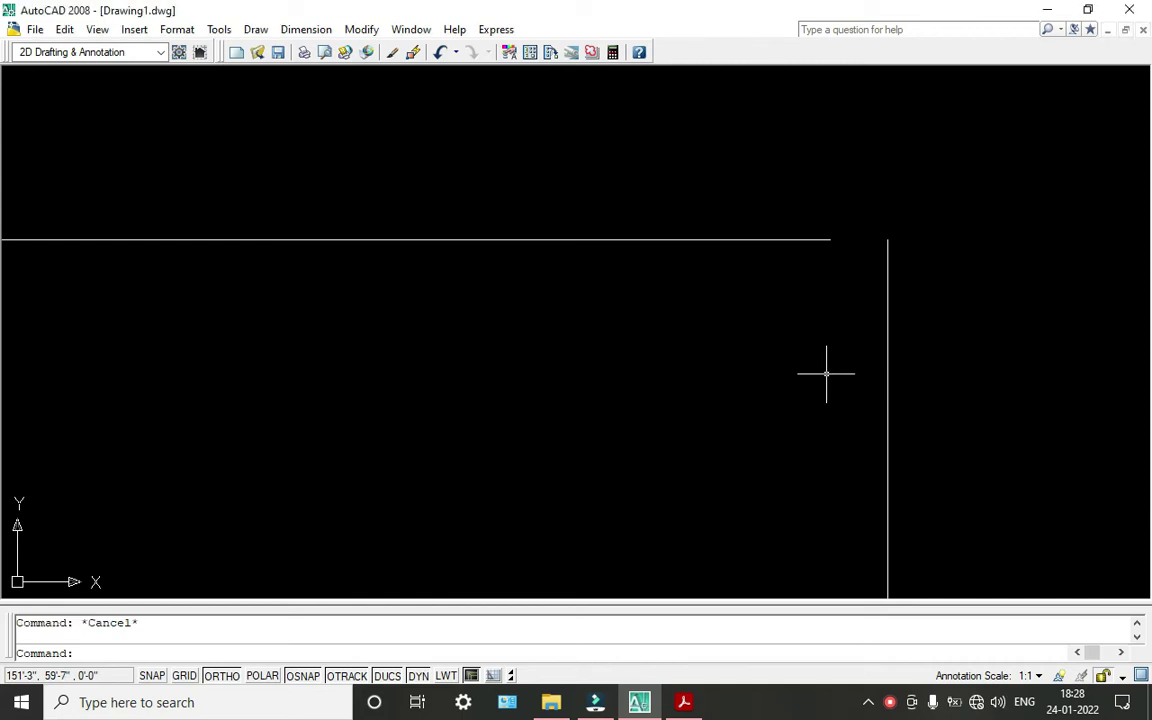
type("f")
key("Return")
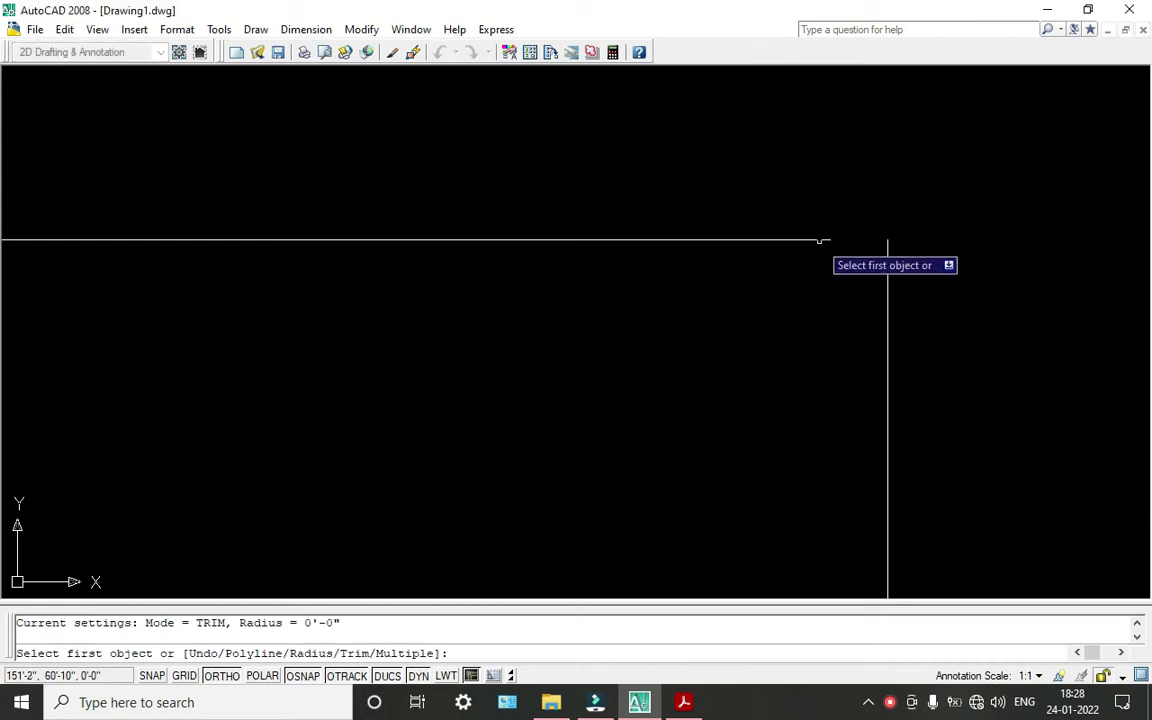
left_click(818, 240)
left_click(888, 285)
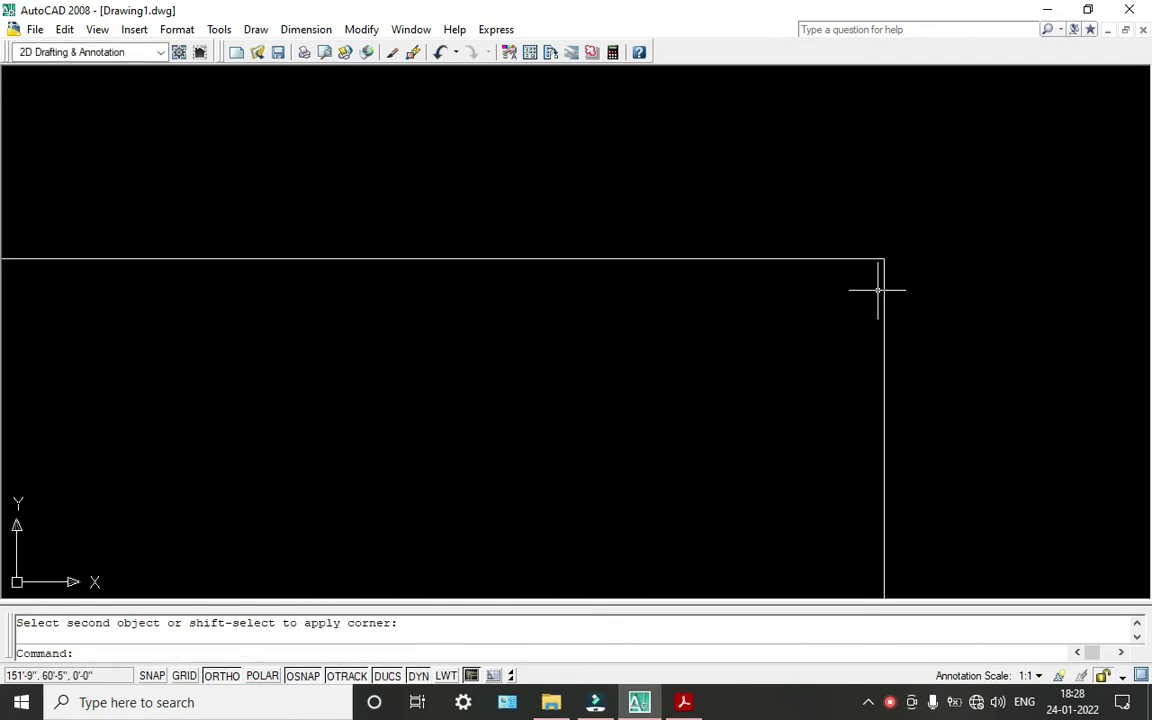
scroll(576, 330, "down", 2)
scroll(815, 303, "down", 2)
scroll(822, 380, "up", 2)
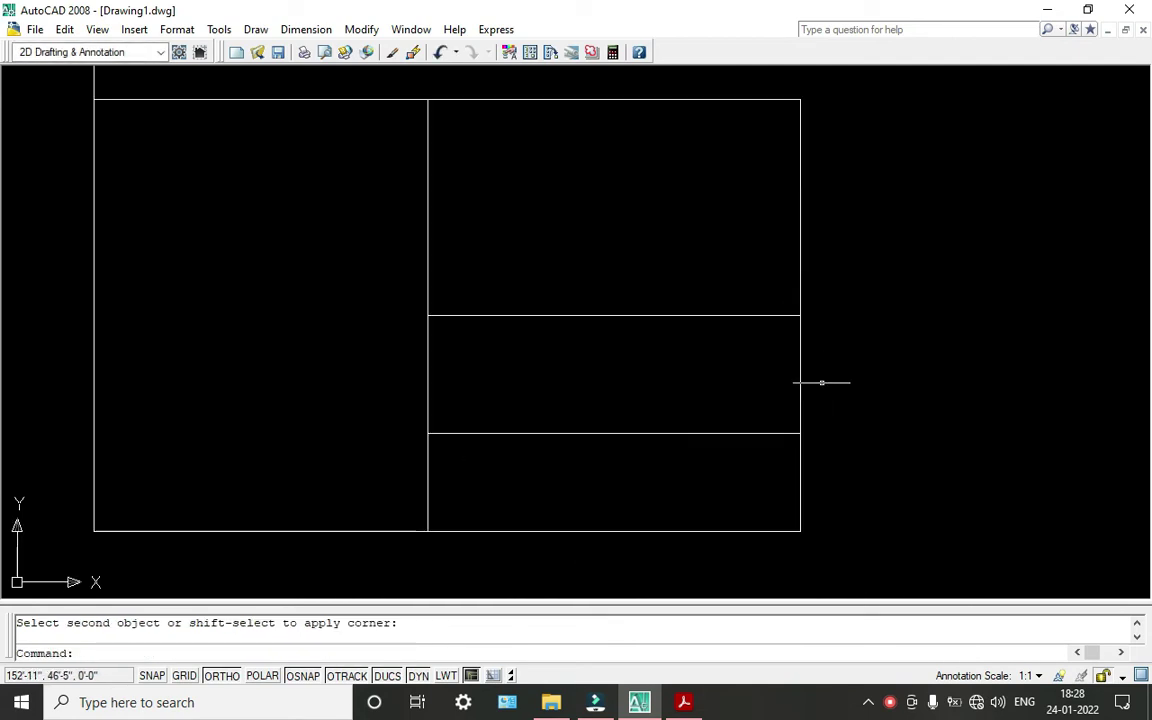
Try trimming the right vertical line with selection windows, then cancel TRIM.
type("tr")
key("Return")
key("Return")
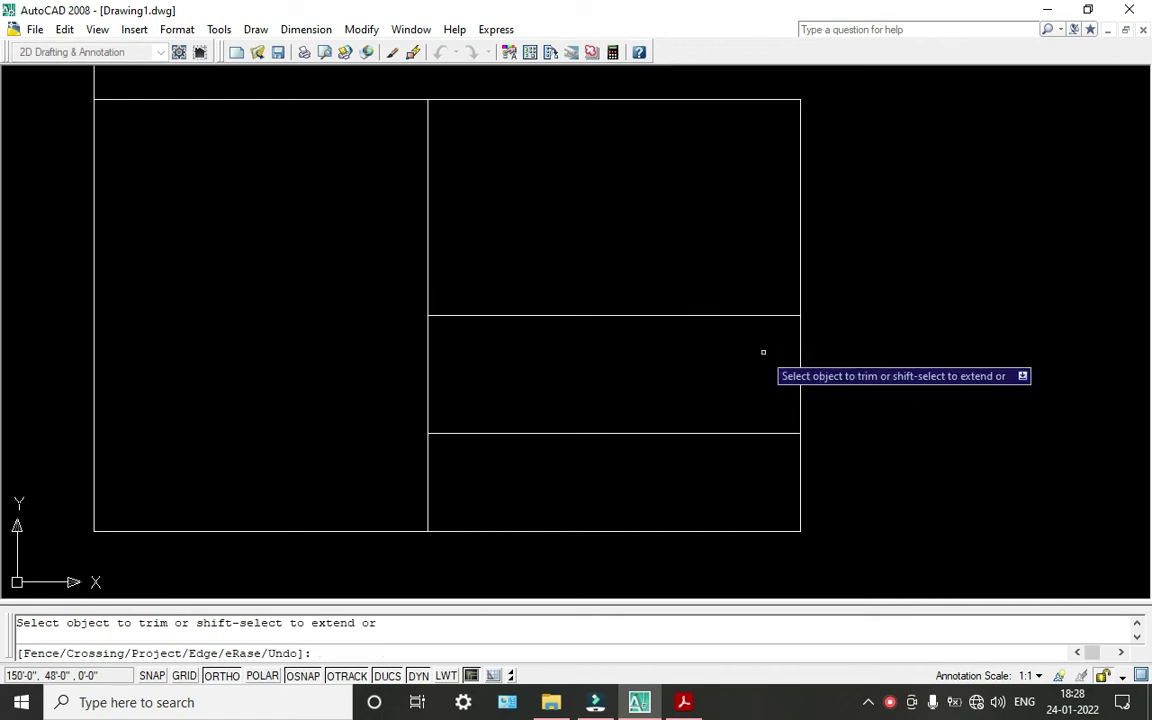
left_click(799, 382)
left_click(802, 368)
key("Escape")
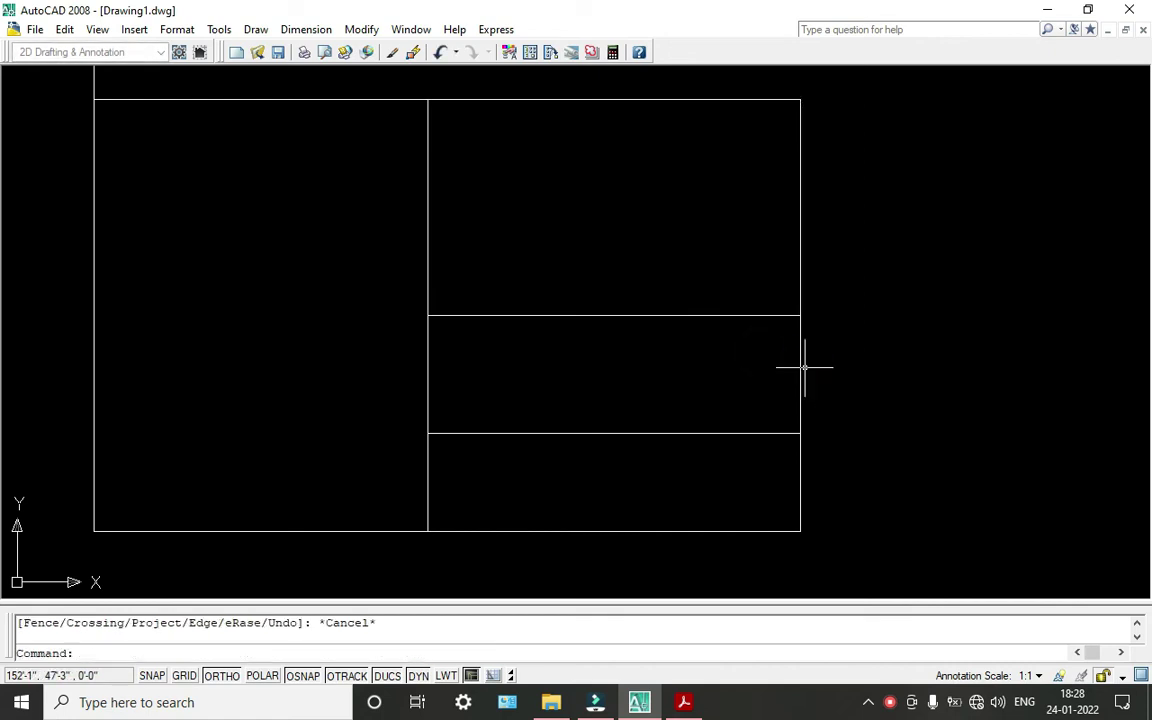
type("tr")
key("Return")
key("Return")
left_click(846, 375)
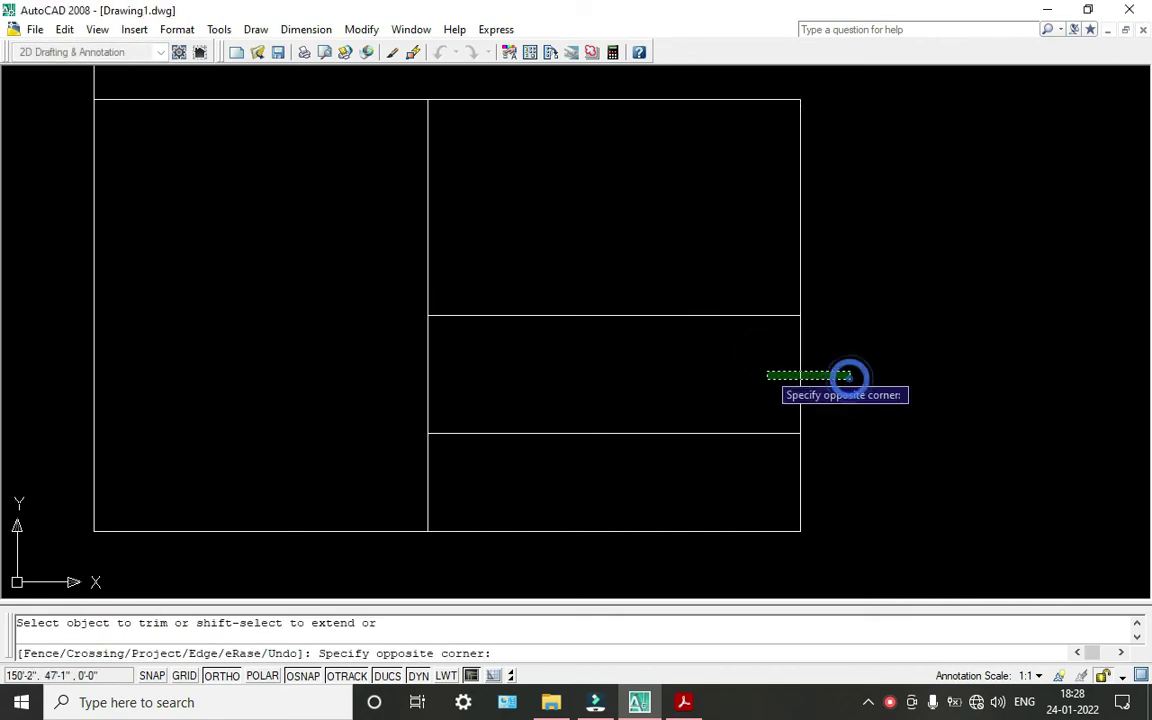
left_click(810, 377)
key("Escape")
Stretch the right vertical line's lower end up to the middle line.
left_click(800, 370)
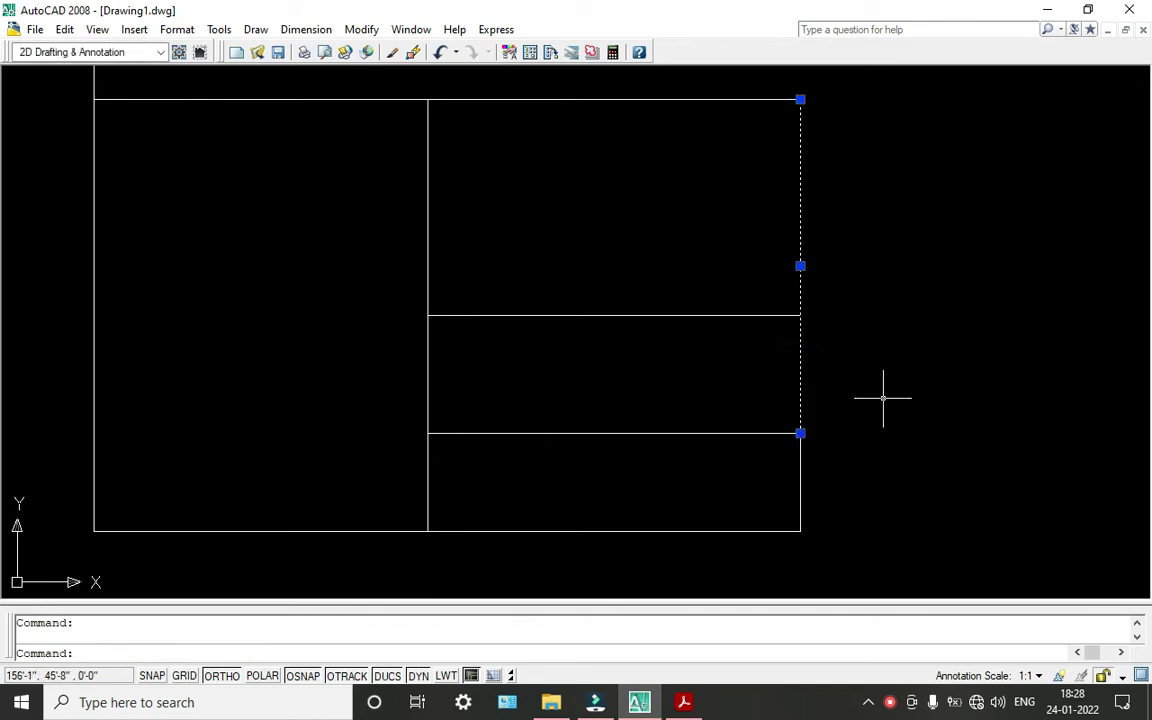
left_click(800, 433)
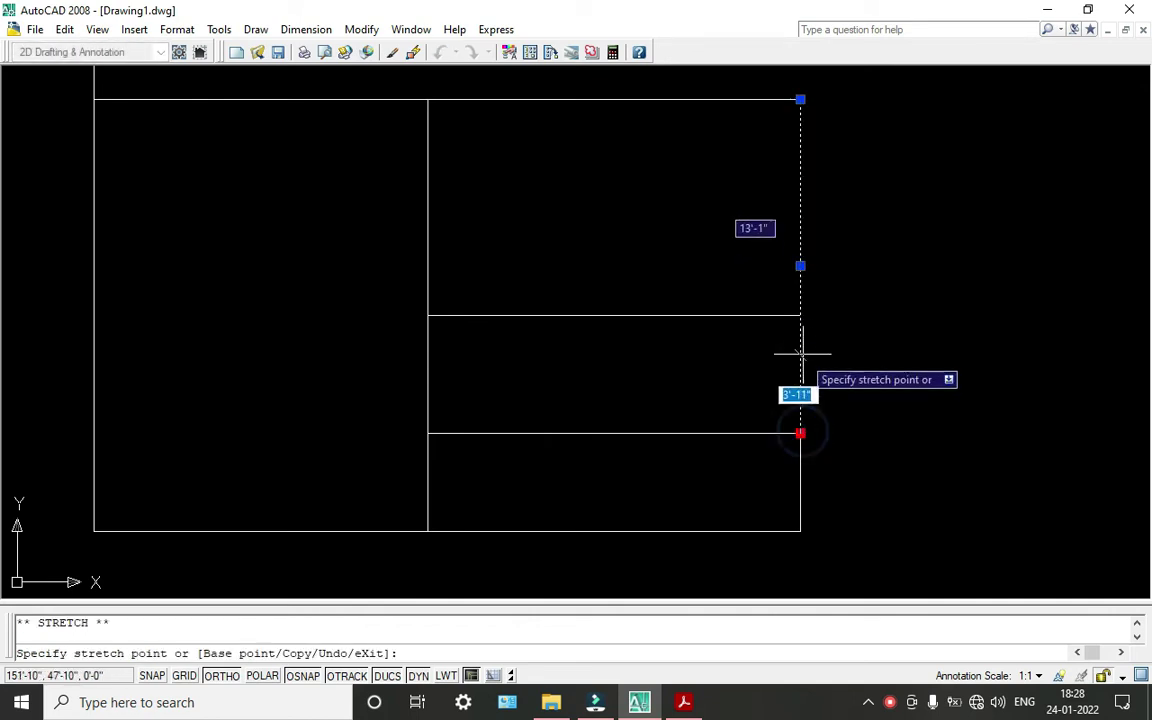
left_click(798, 316)
key("Escape")
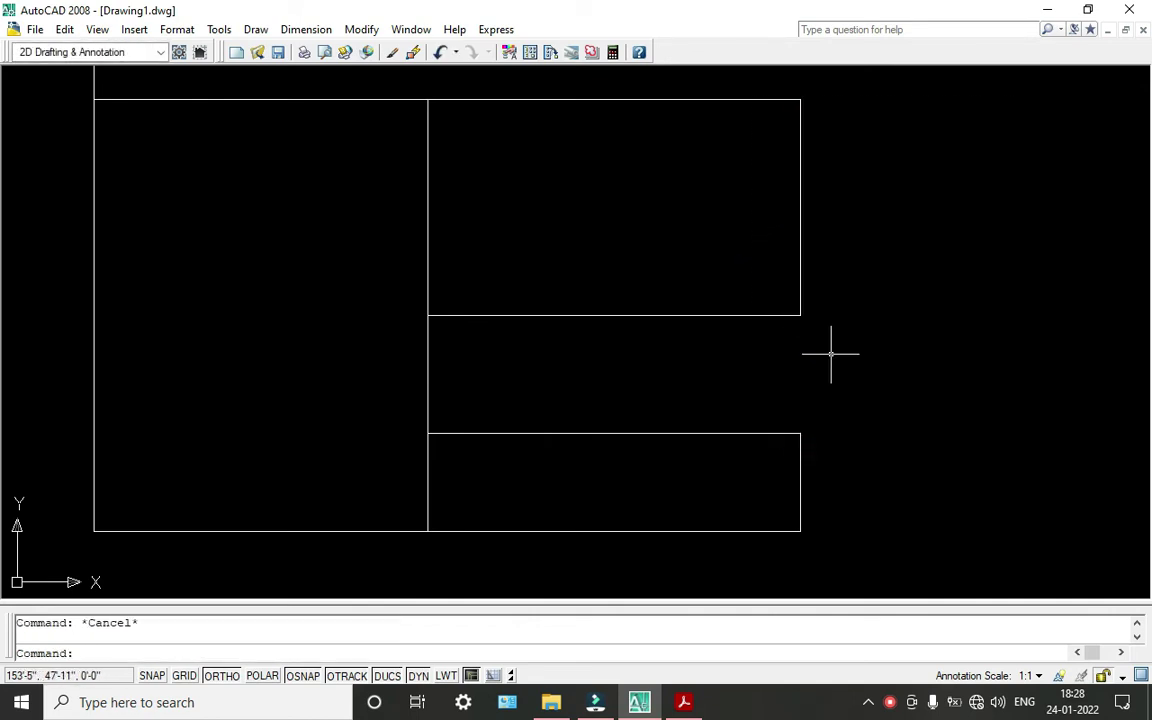
scroll(880, 368, "down", 2)
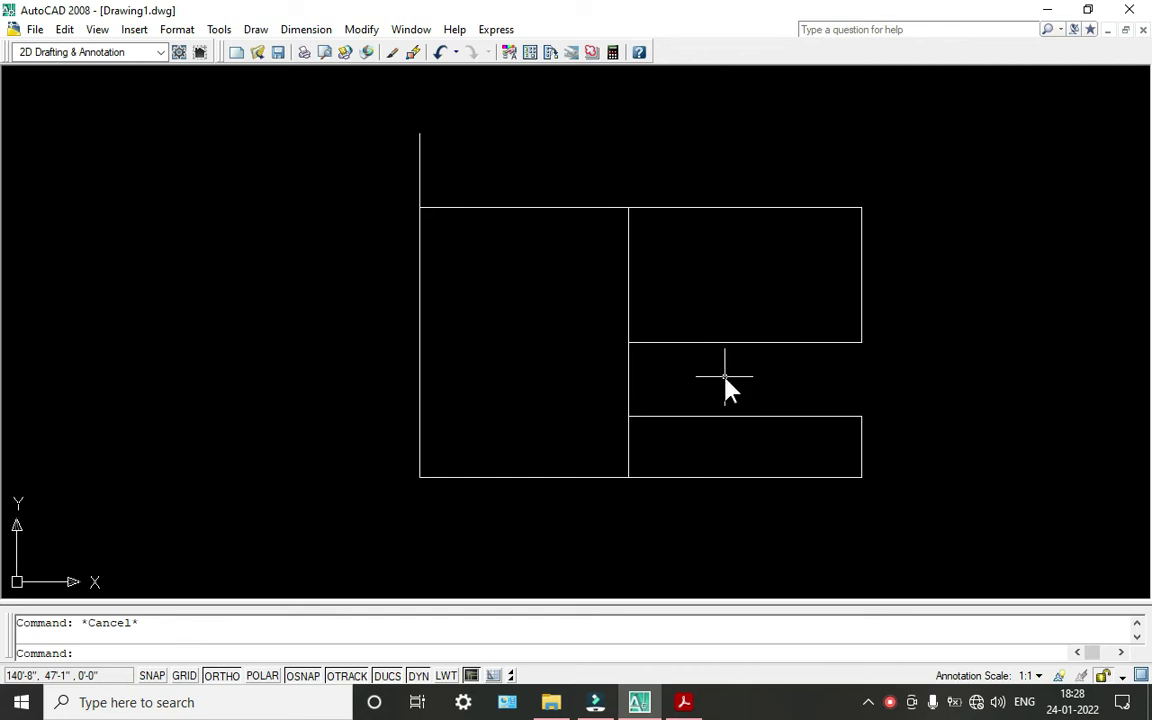
Draw a 6' line up from the corner, then a top edge left above the rectangle.
type("l")
key("Return")
left_click(628, 207)
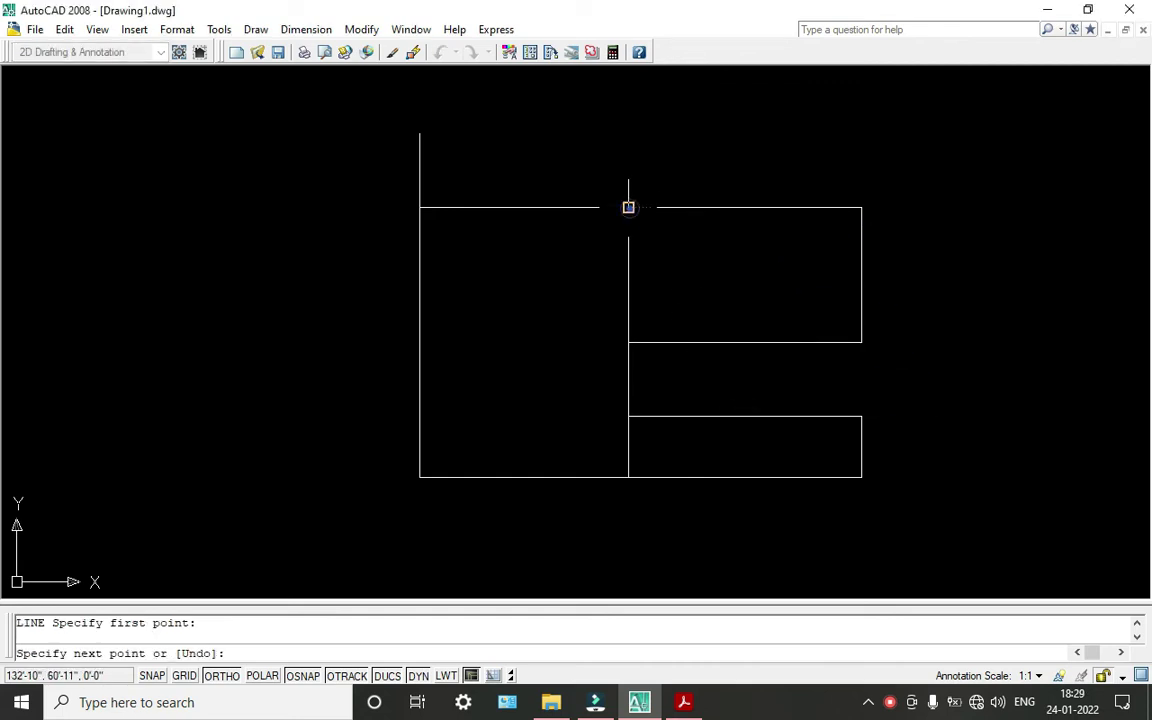
type("6'")
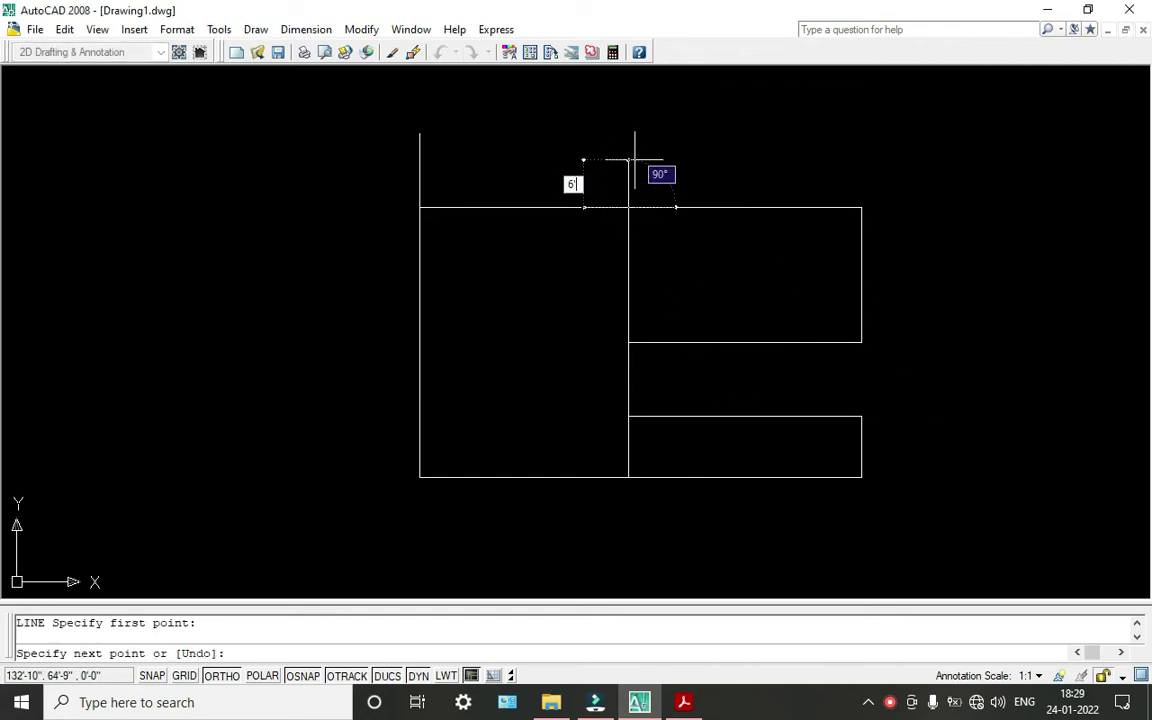
key("Return")
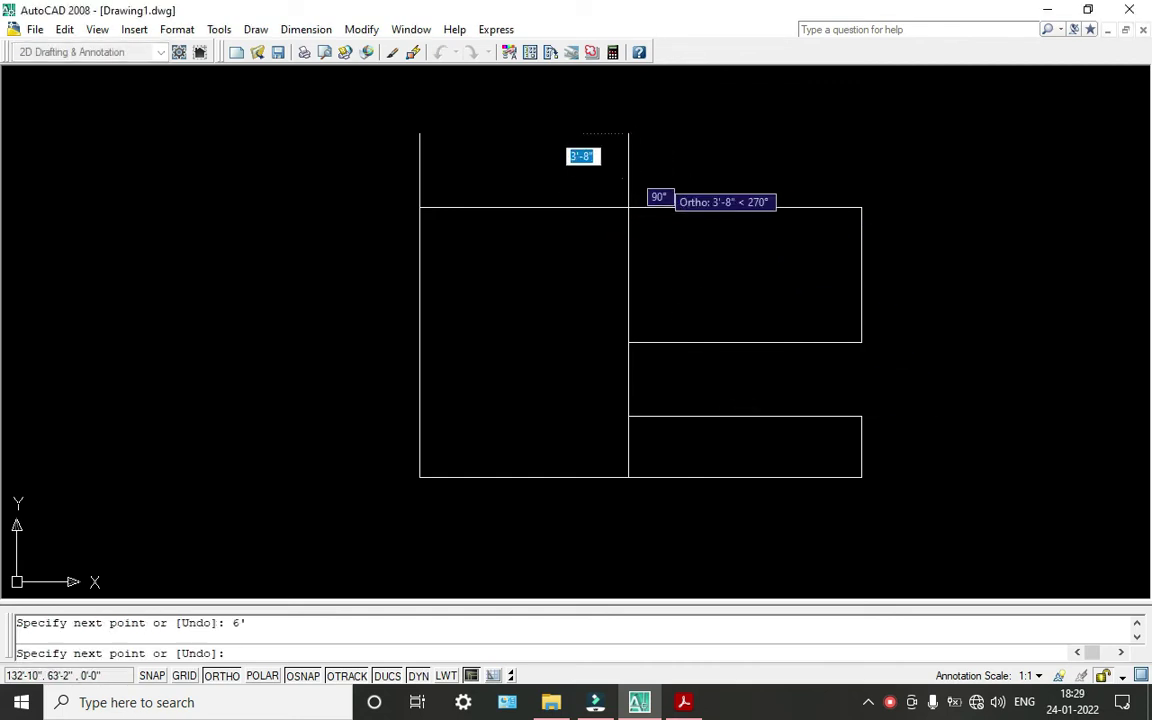
left_click(419, 133)
key("Return")
scroll(600, 305, "down", 2)
scroll(545, 235, "up", 3)
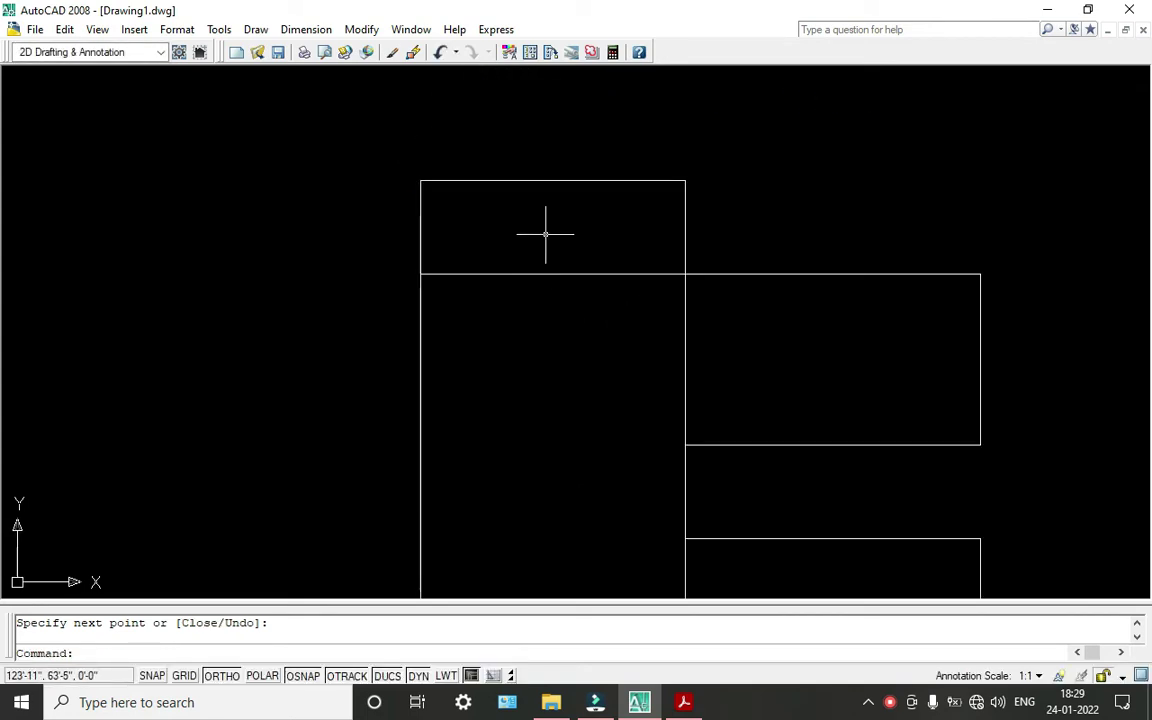
Stretch the old long top line's left endpoint to the divider corner.
left_click(553, 273)
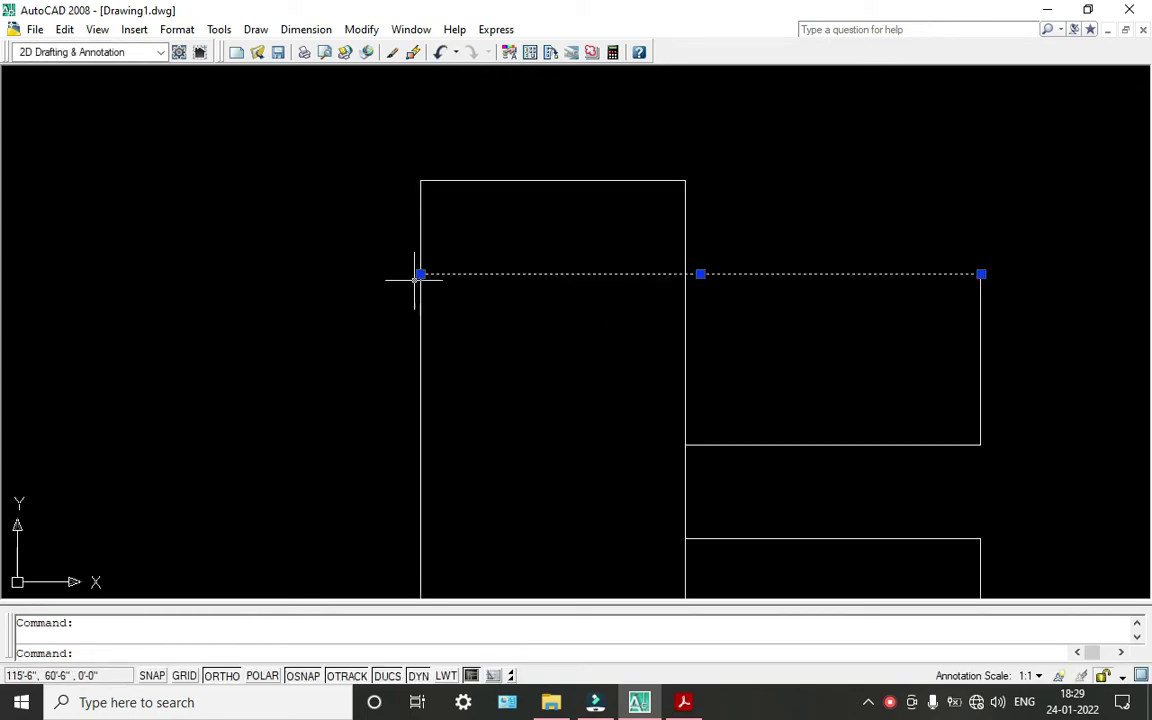
left_click(420, 274)
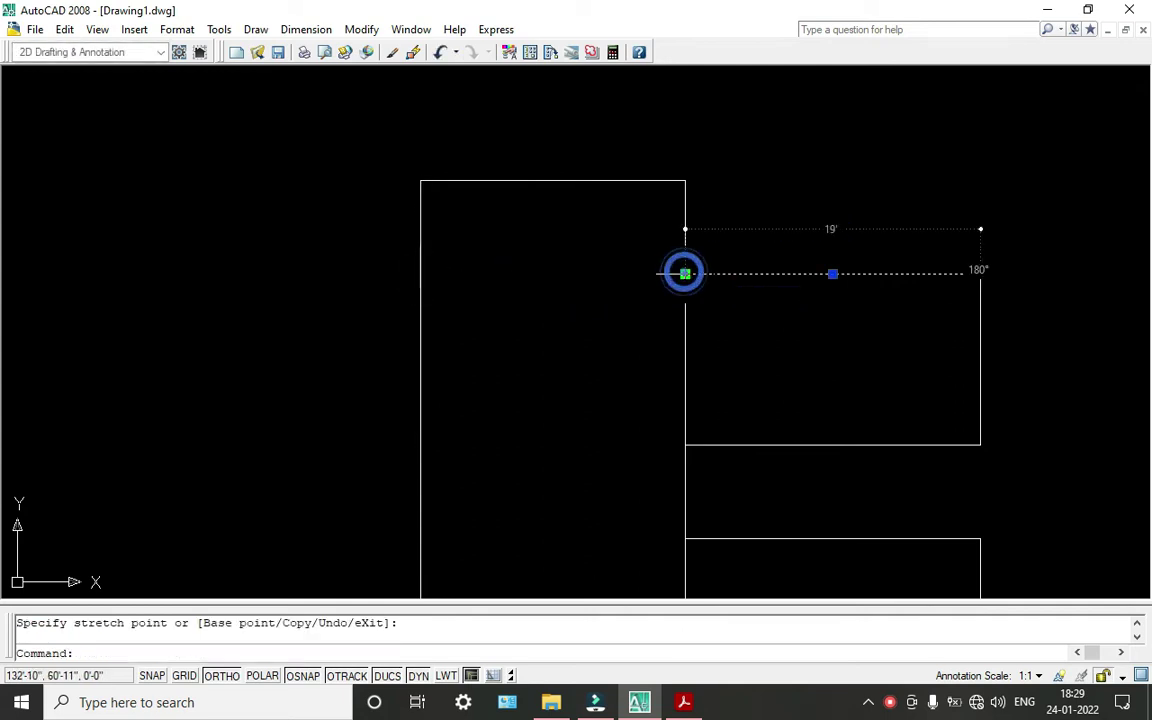
left_click(684, 273)
key("Escape")
scroll(743, 273, "down", 2)
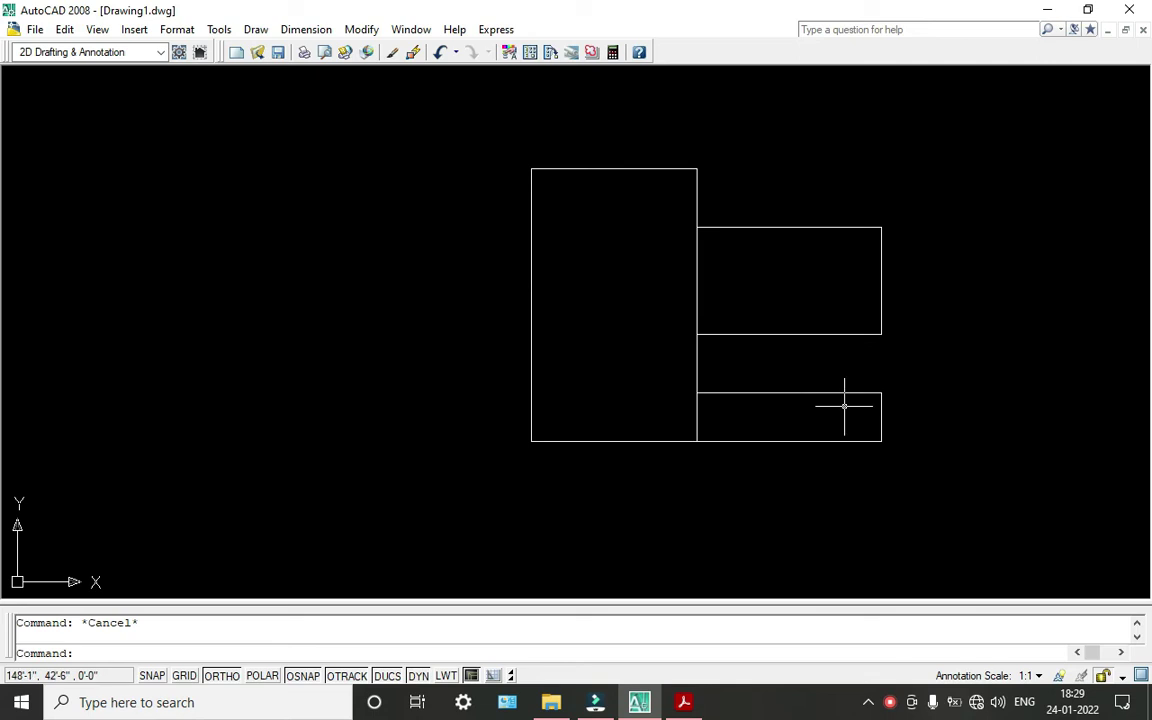
scroll(829, 417, "up", 2)
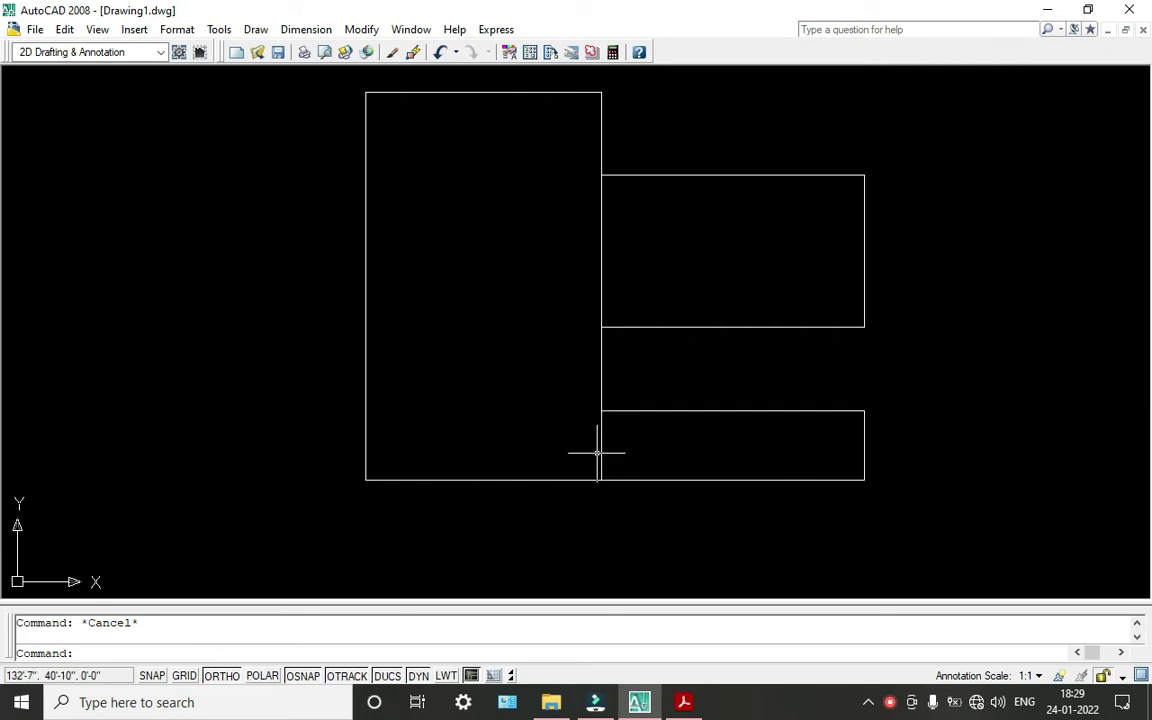
Draw a line from the bottom strip's top corner left to the wall's edge.
type("l")
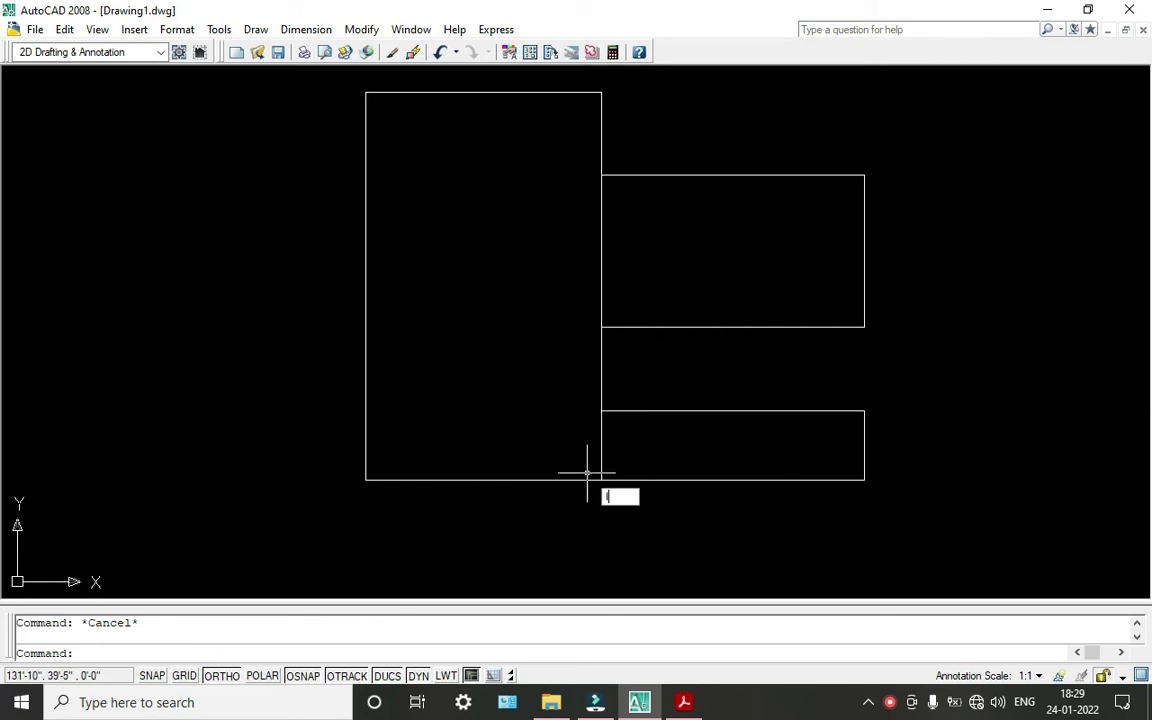
key("Return")
left_click(601, 411)
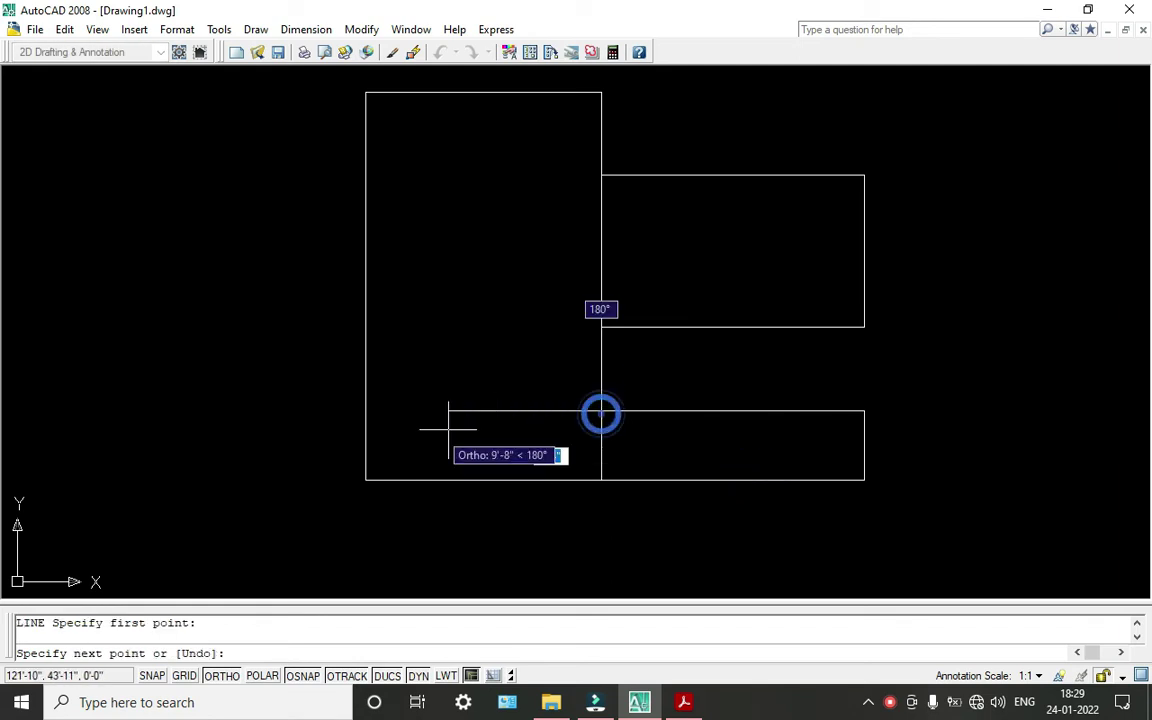
left_click(365, 411)
key("Return")
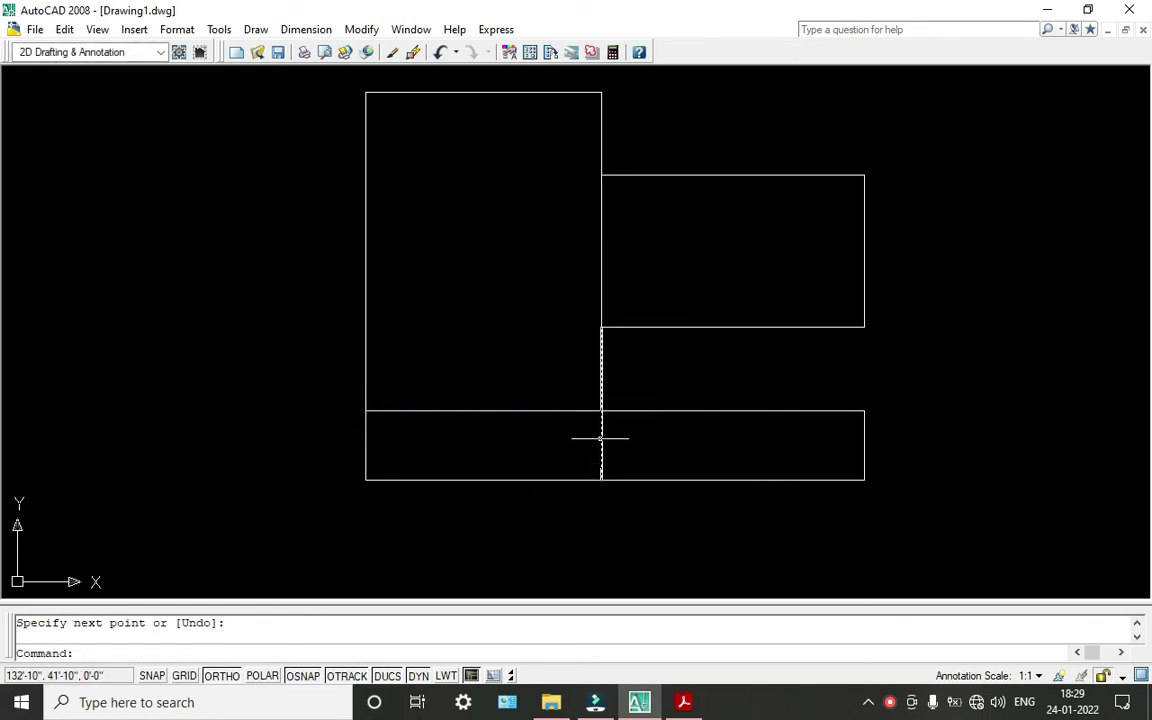
Grip-stretch the vertical dividers' bottom endpoints so they end on the new line.
left_click(601, 440)
left_click(601, 480)
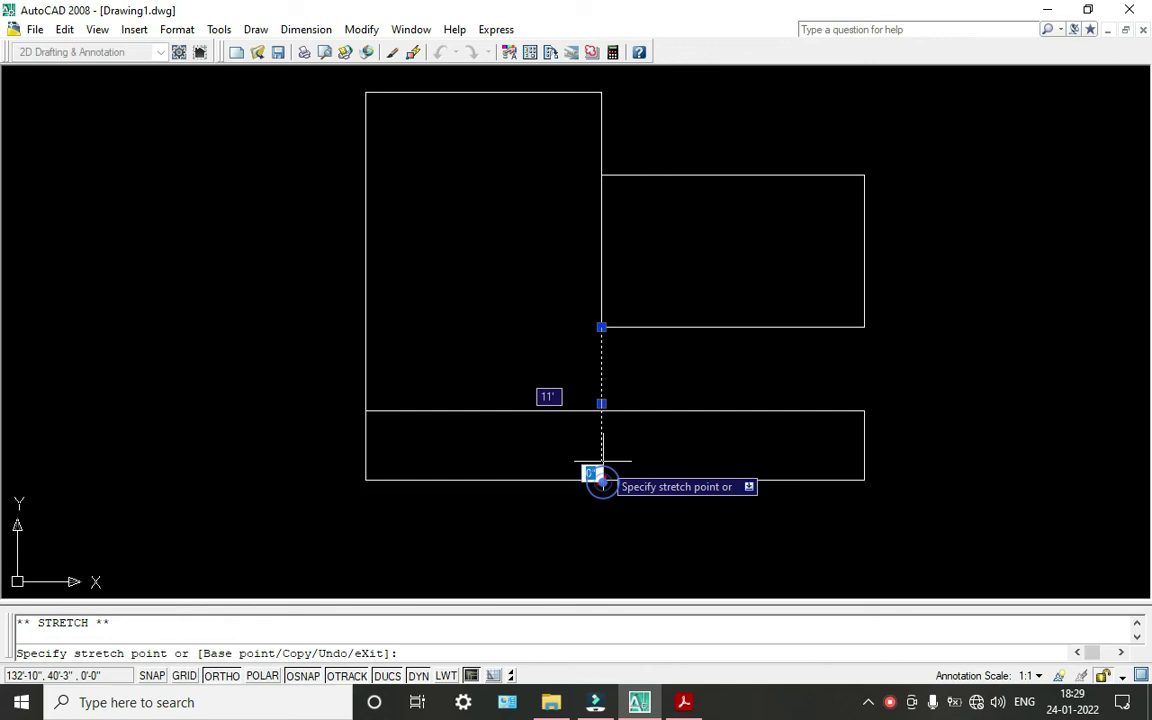
left_click(601, 403)
key("Escape")
scroll(580, 392, "up", 3)
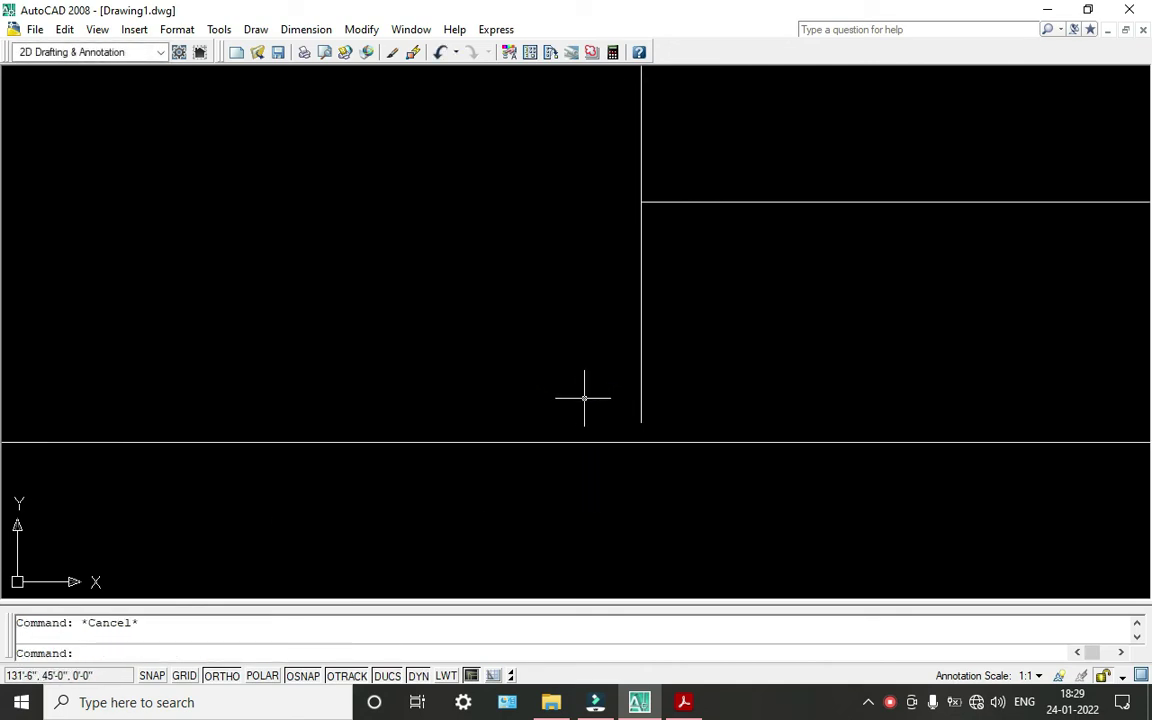
left_click(641, 405)
left_click(641, 422)
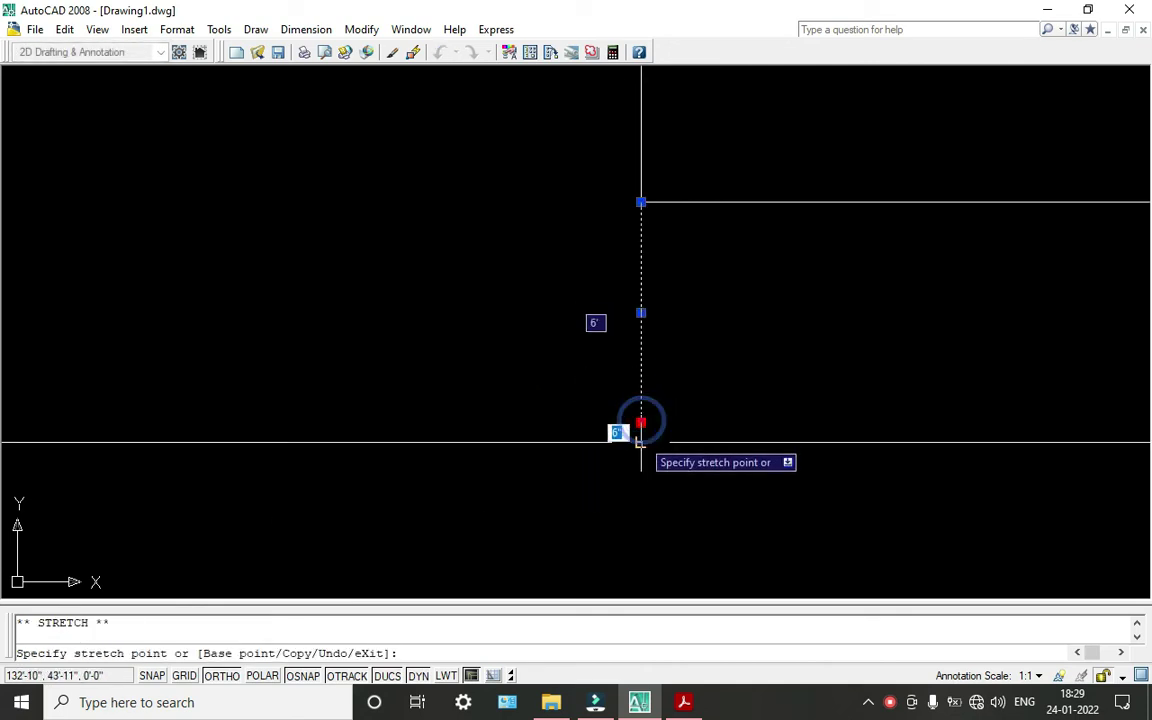
left_click(641, 440)
key("Escape")
scroll(641, 440, "down", 5)
scroll(684, 484, "down", 2)
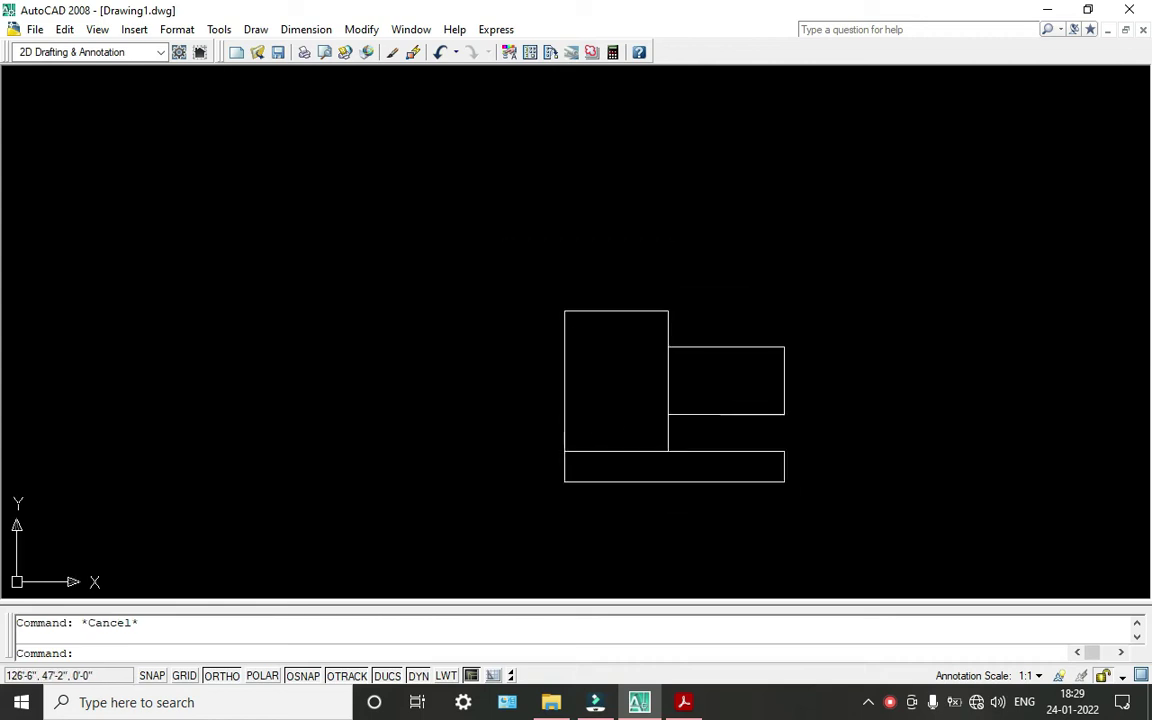
scroll(586, 427, "up", 5)
middle_click_drag(586, 427, 586, 472)
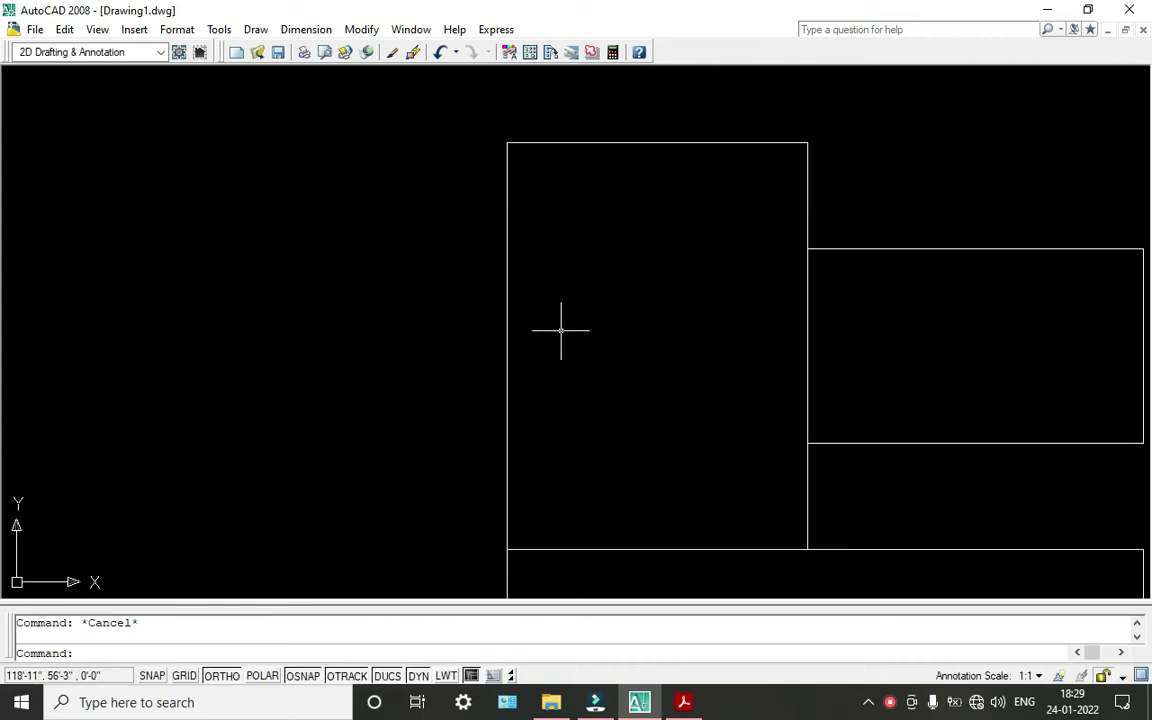
Offset each segment of the wall's left edge 2' inward to form a full-height line.
type("o")
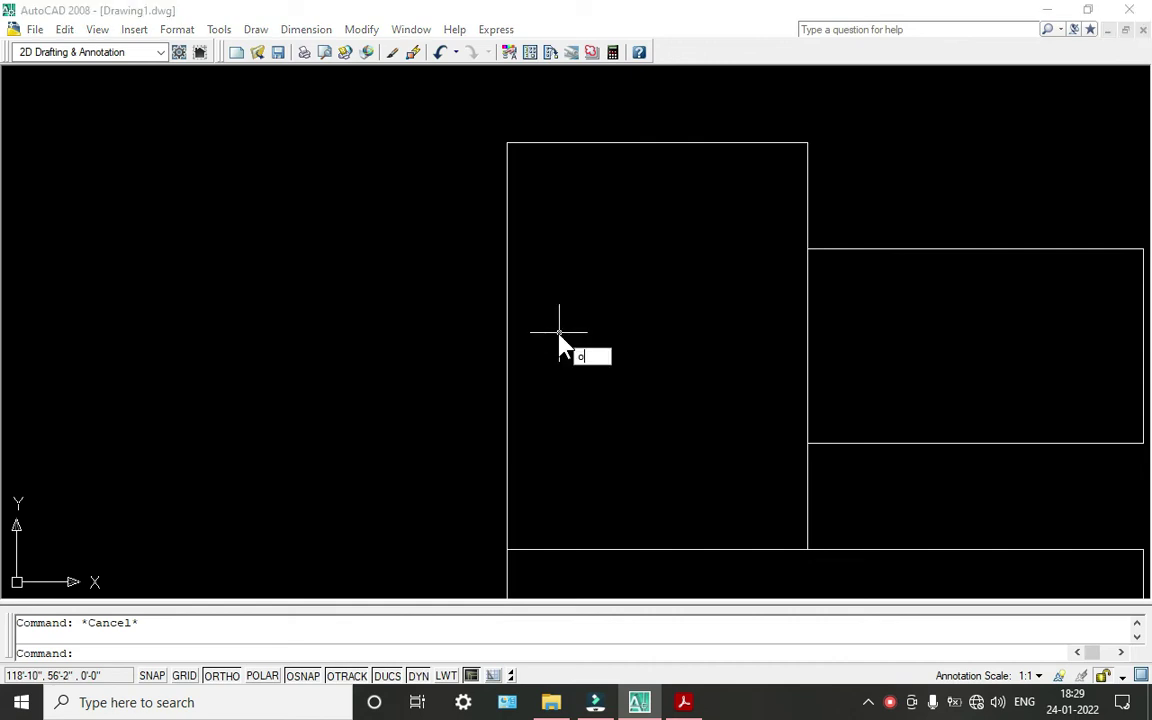
key("Return")
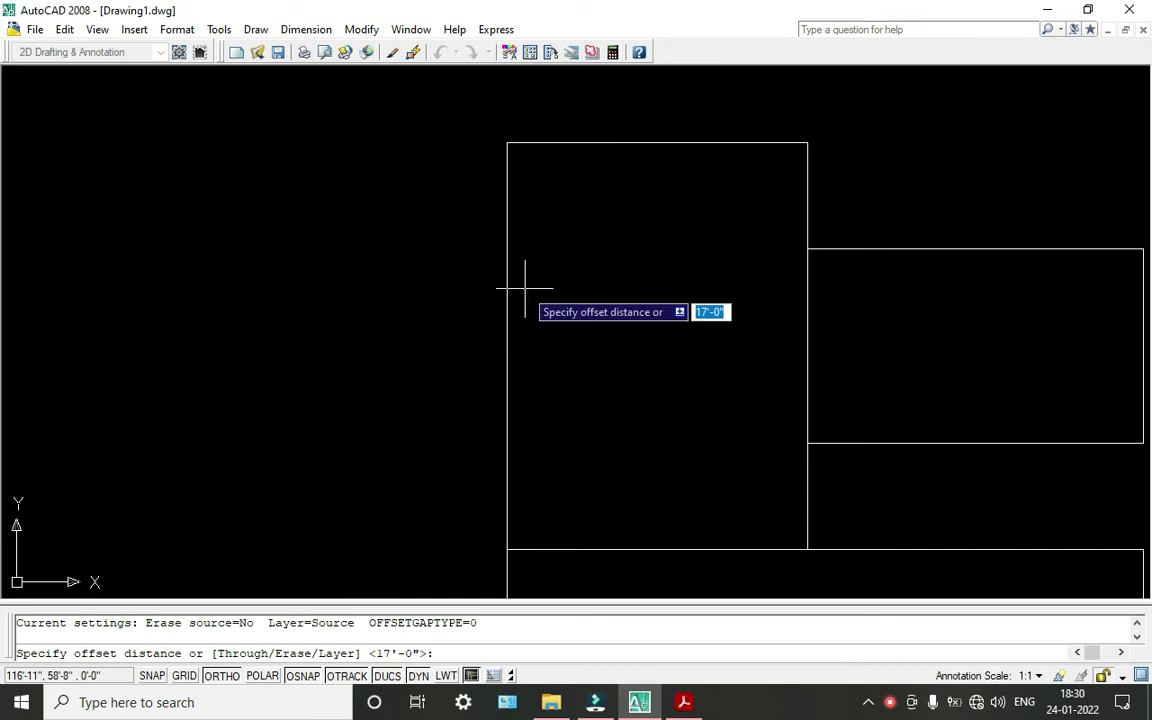
type("2'")
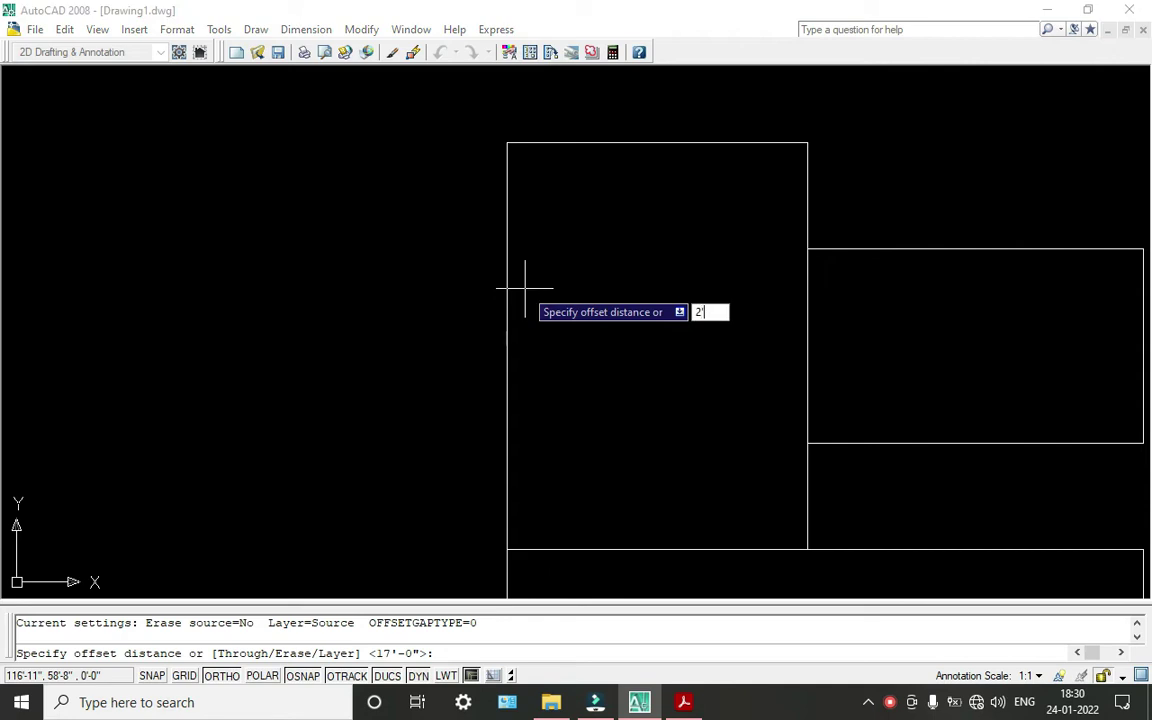
key("Return")
left_click(507, 275)
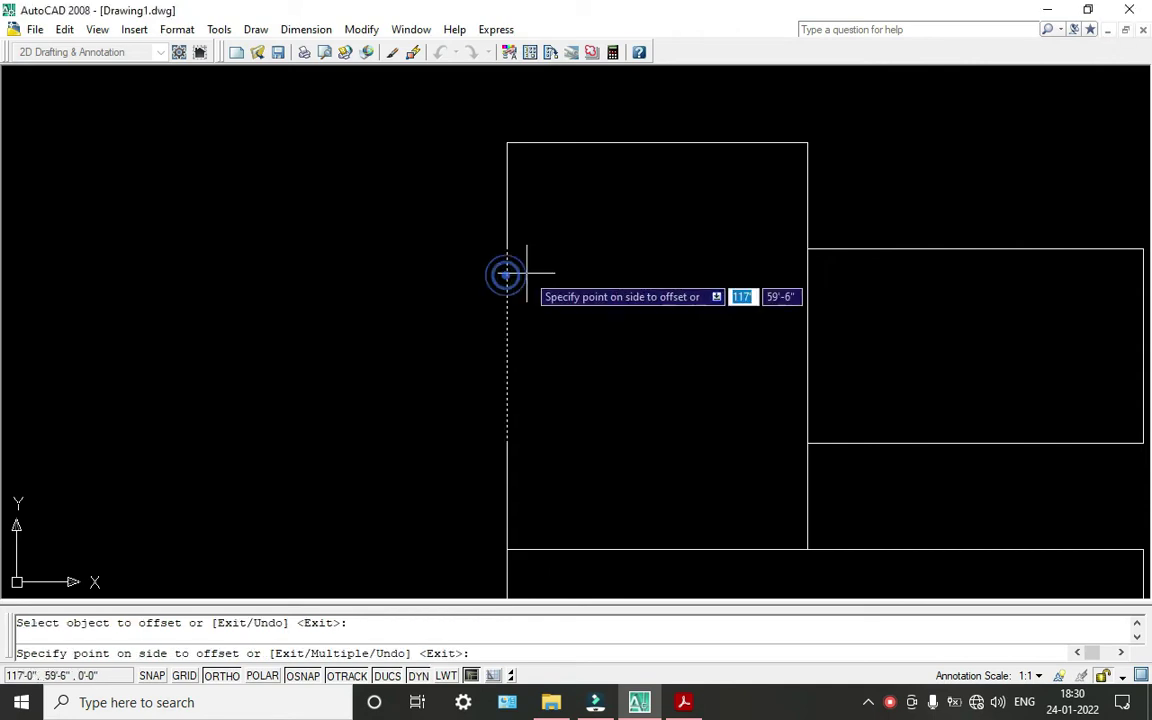
left_click(591, 291)
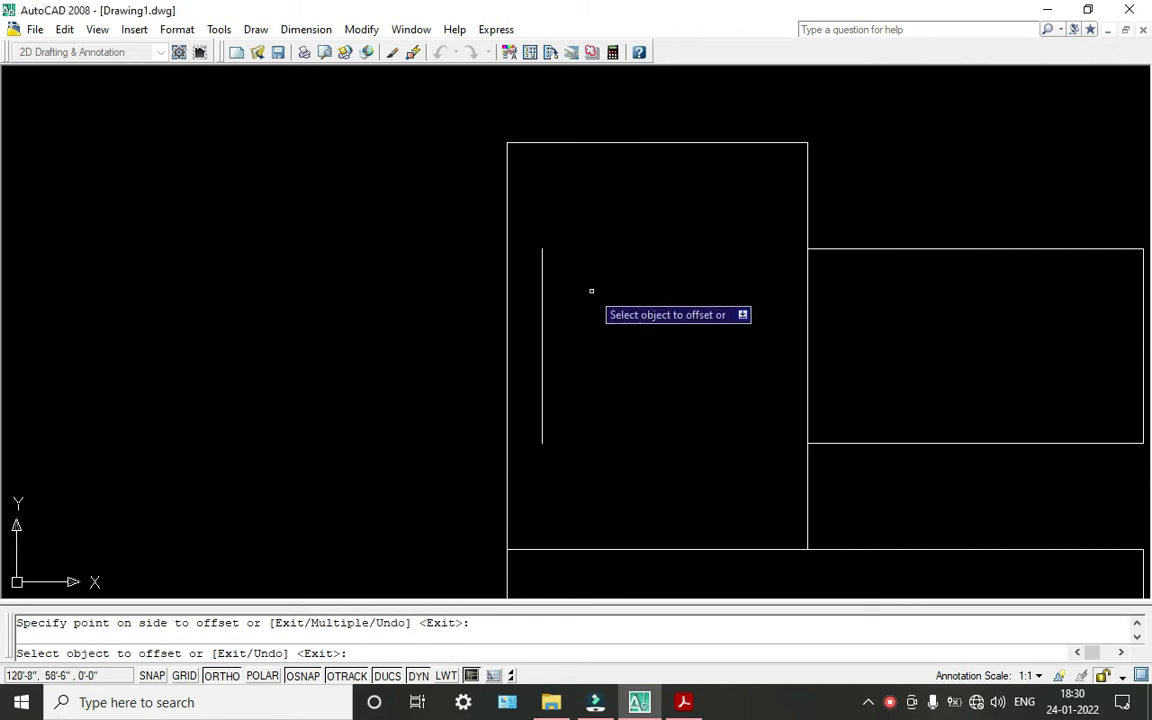
left_click(507, 197)
left_click(543, 188)
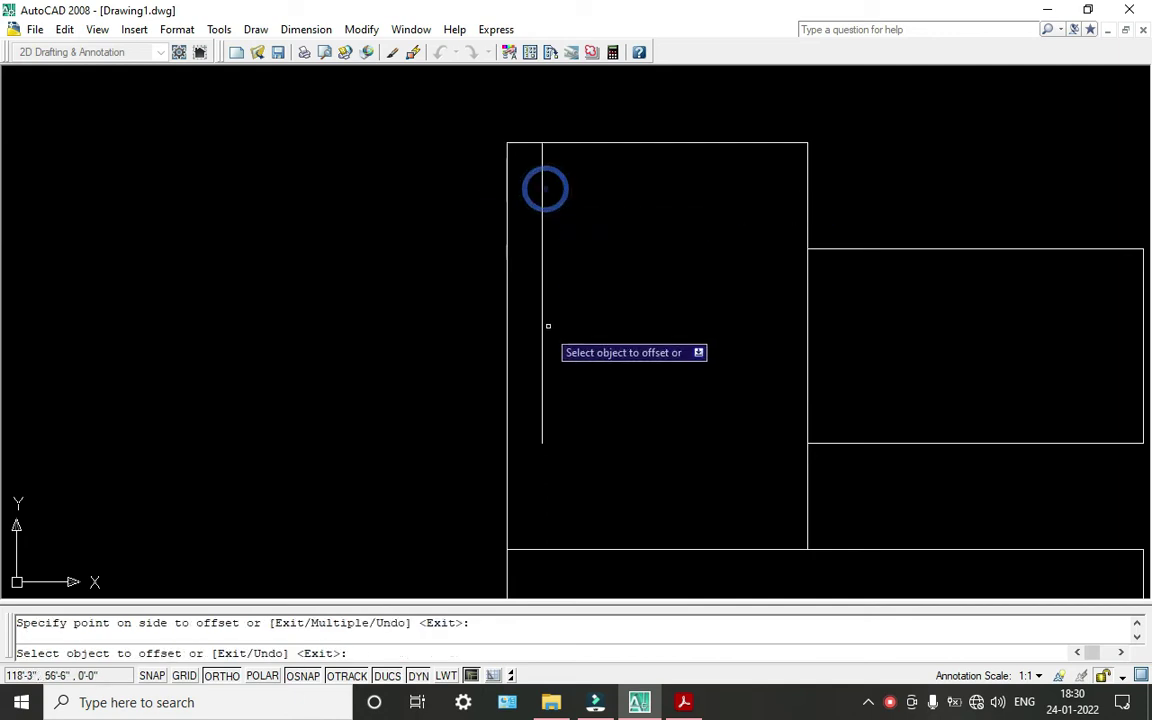
left_click(535, 483)
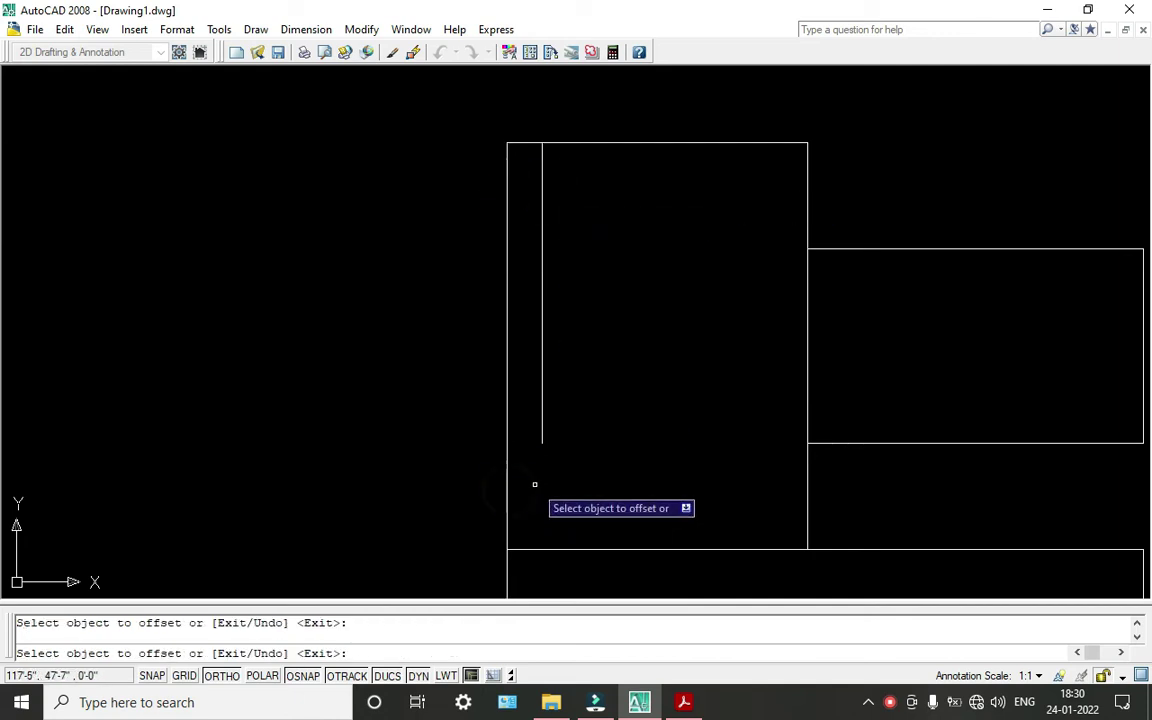
left_click(505, 483)
left_click(548, 489)
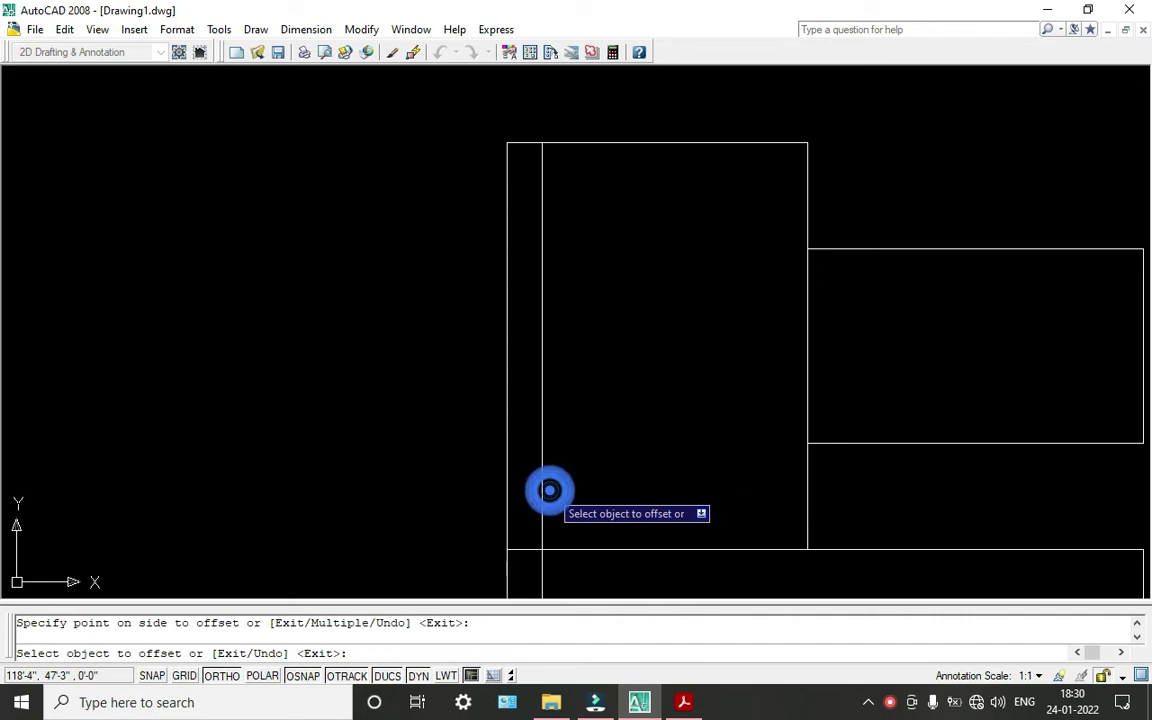
key("Escape")
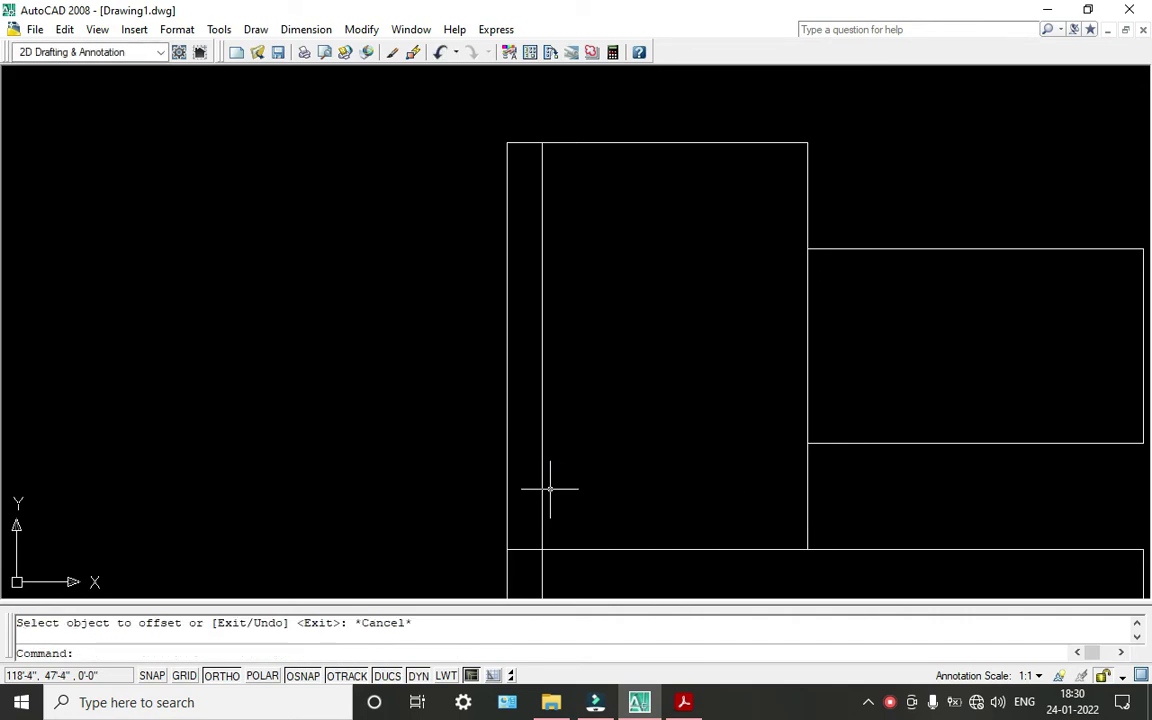
scroll(535, 218, "up", 4)
Start a 3" offset of the inner vertical line, then abandon it.
scroll(517, 221, "down", 4)
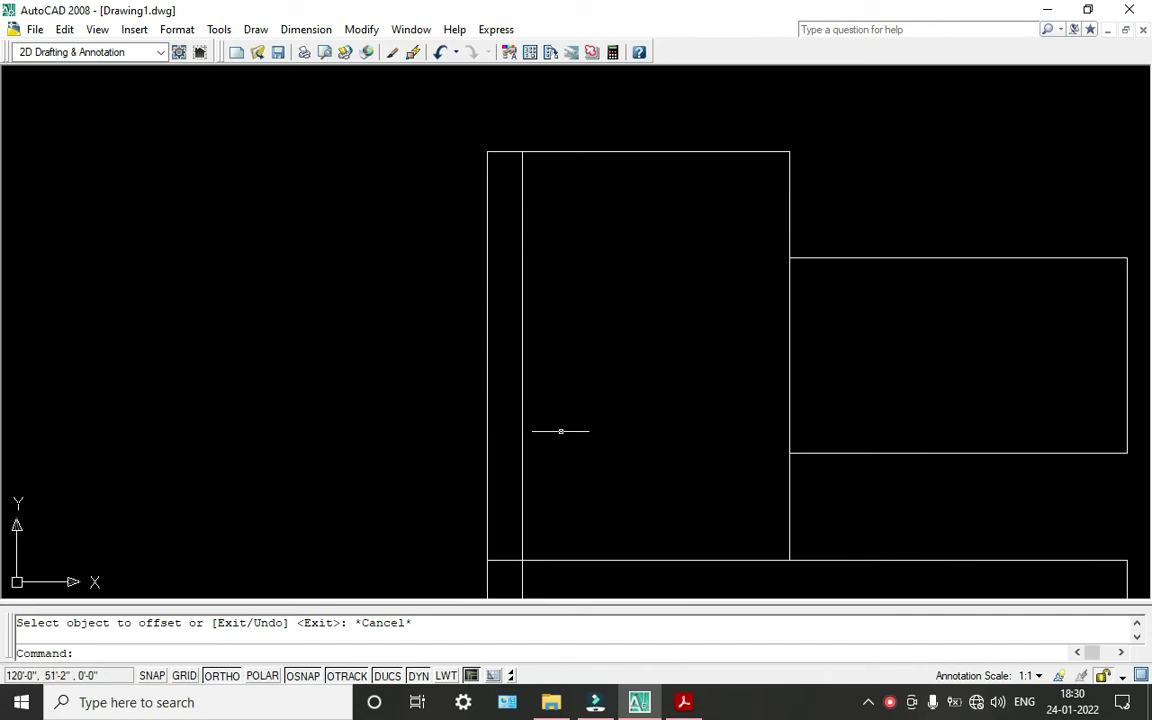
middle_click_drag(550, 429, 509, 455)
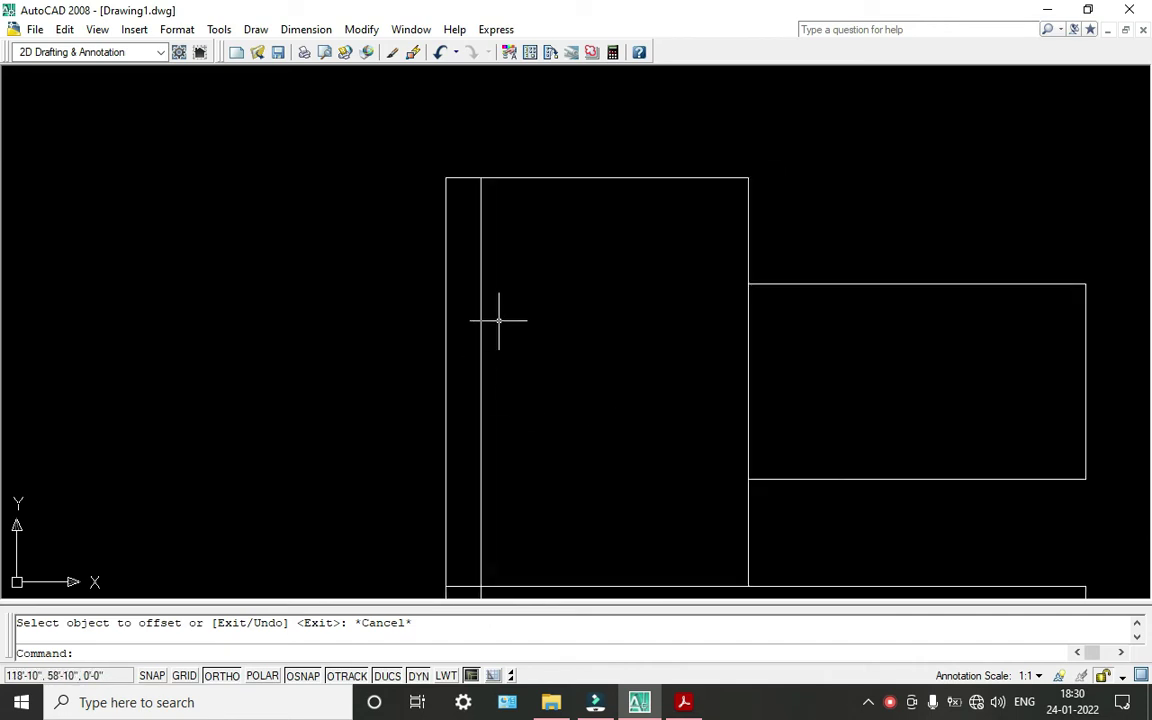
type("o")
key("Return")
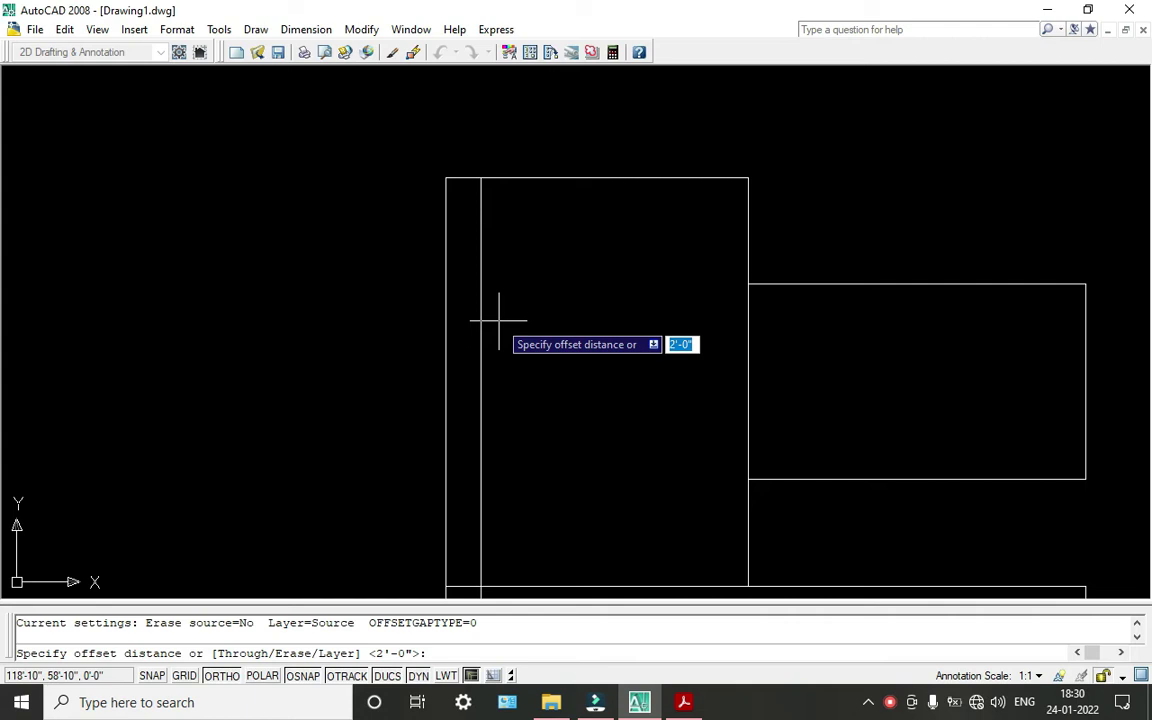
type("3\"")
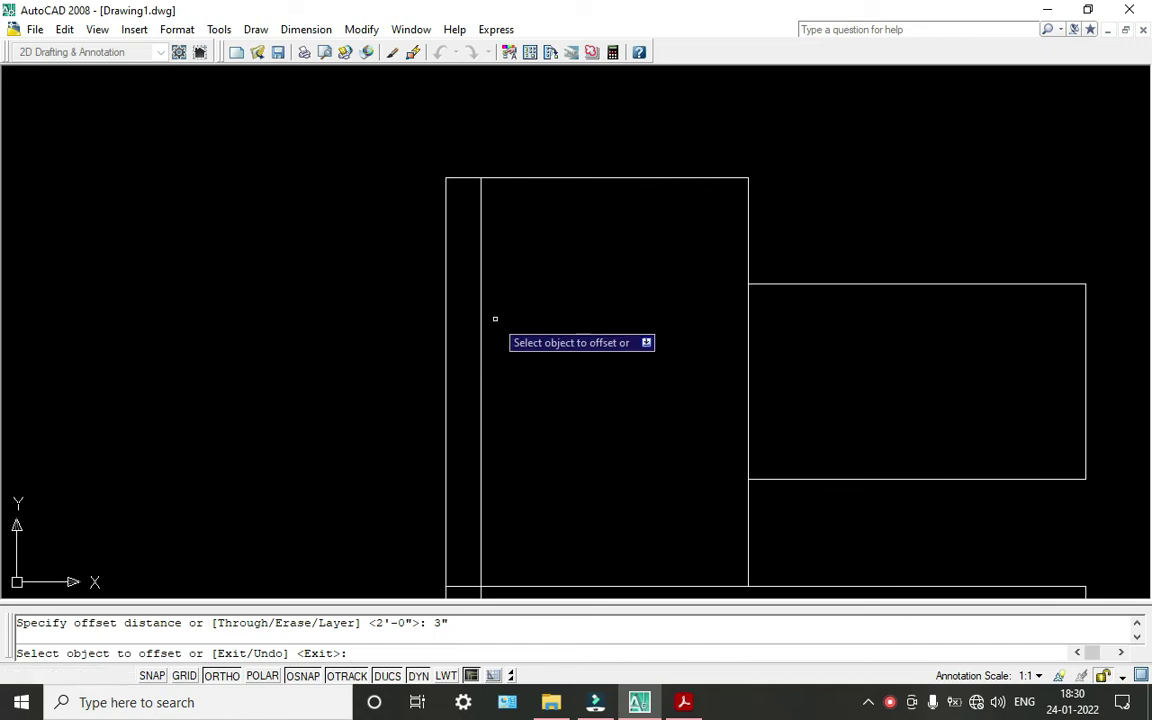
left_click(479, 281)
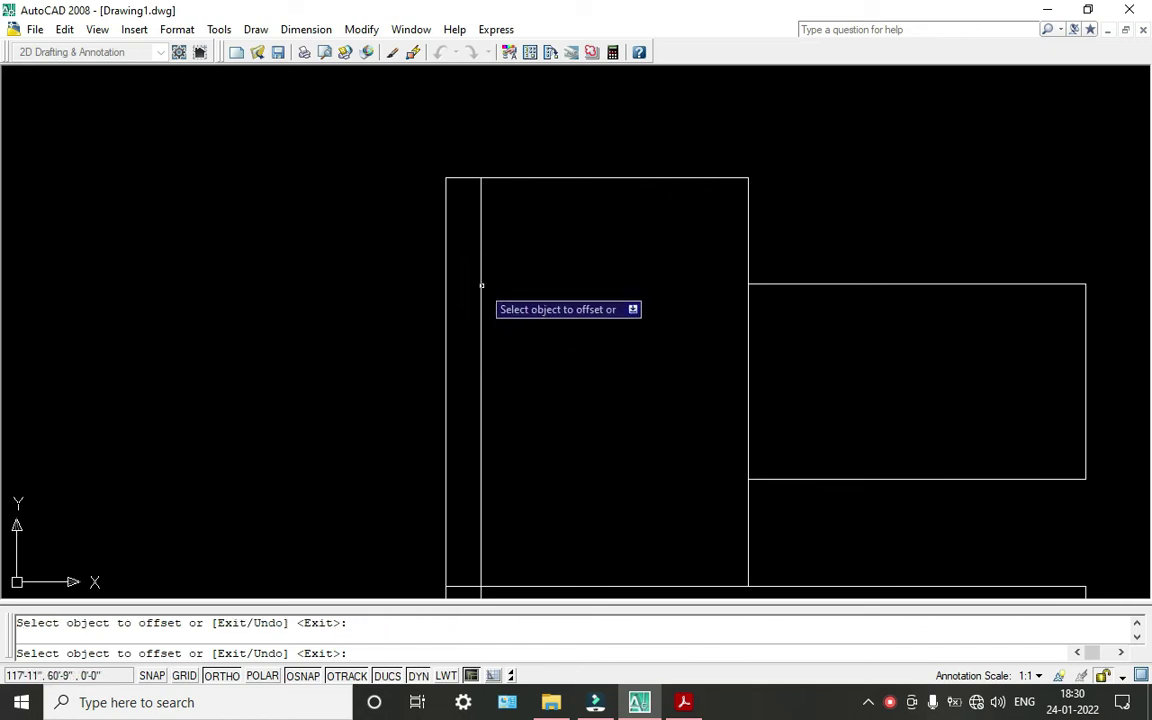
left_click(495, 521)
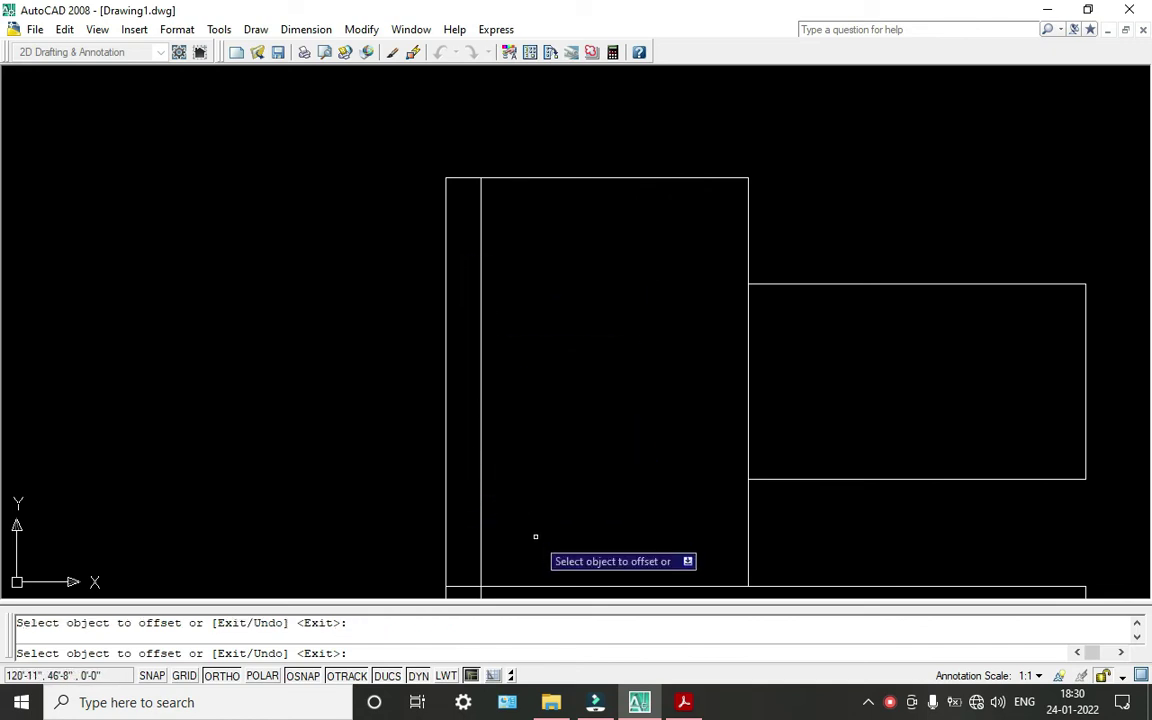
left_click(535, 537)
right_click(481, 459)
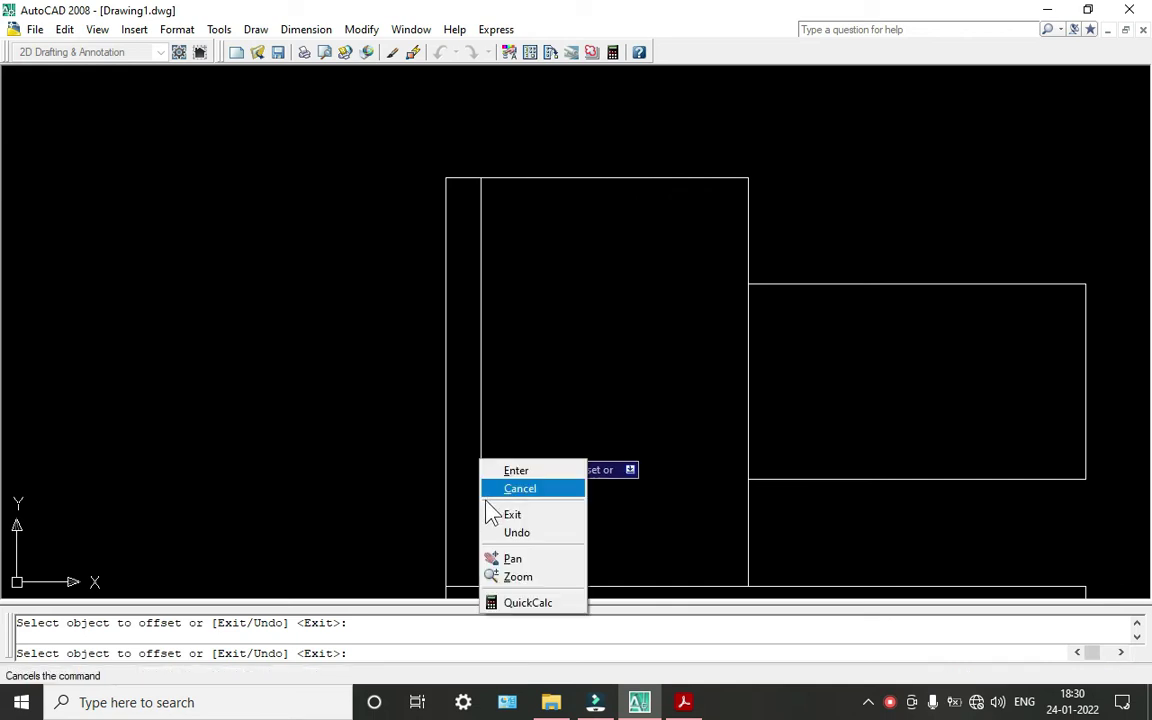
left_click(500, 487)
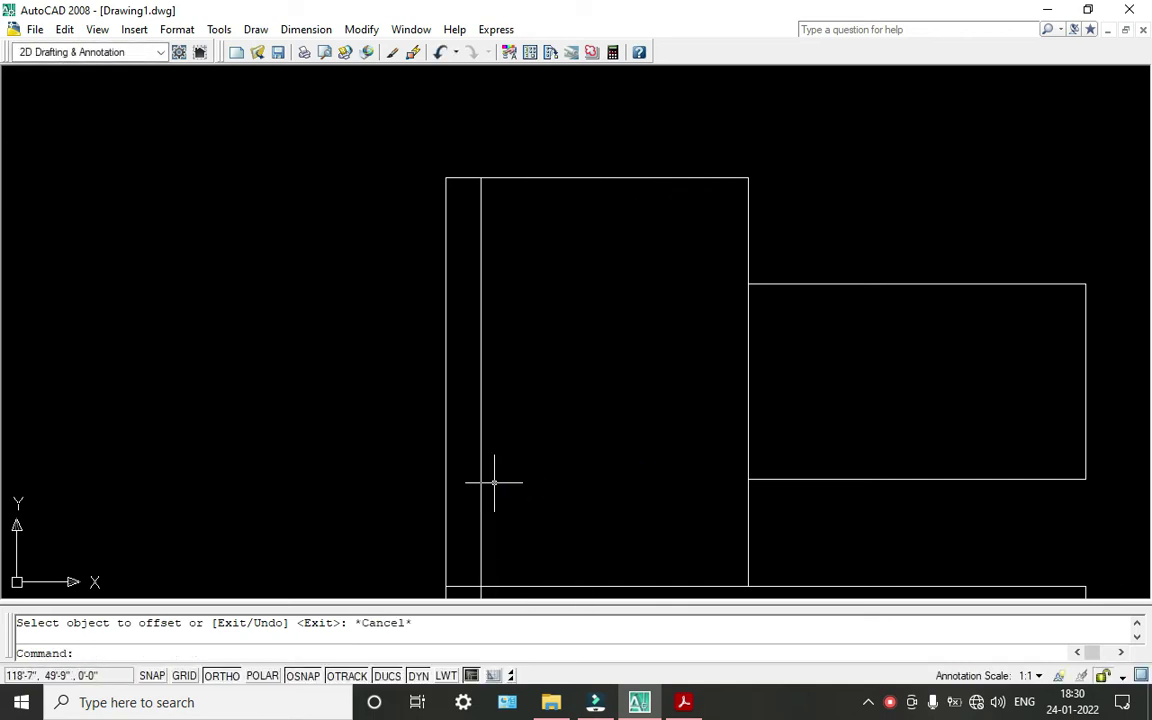
key("Return")
key("Return")
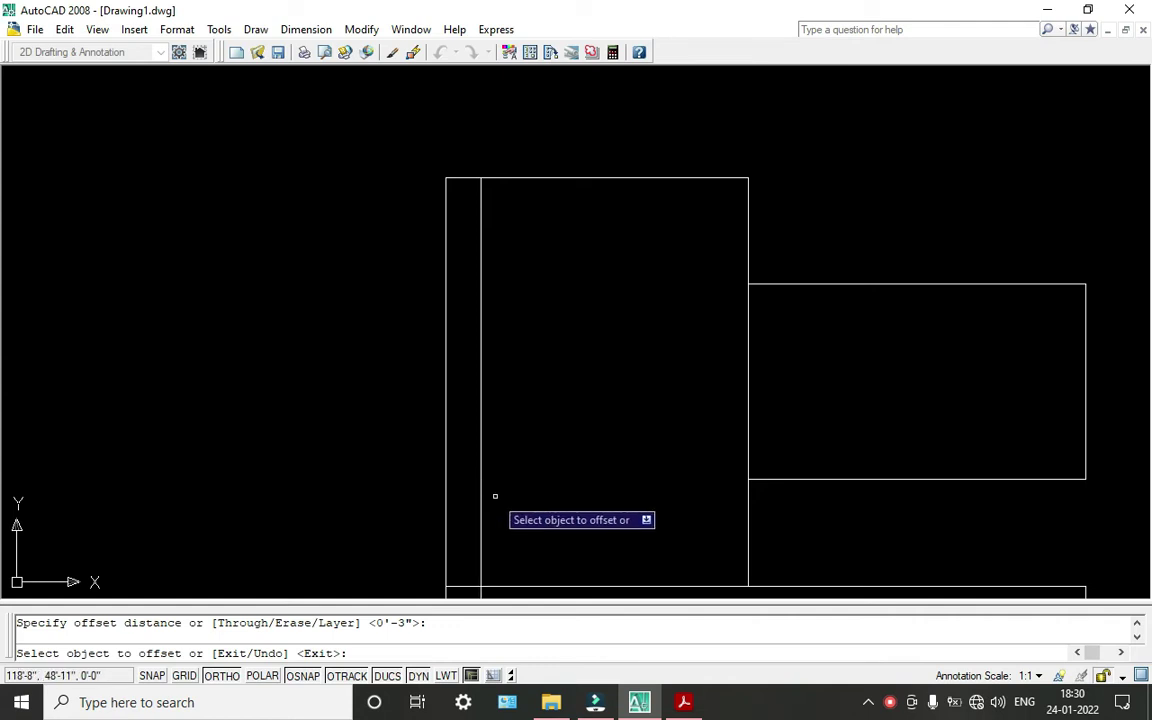
scroll(494, 496, "down", 2)
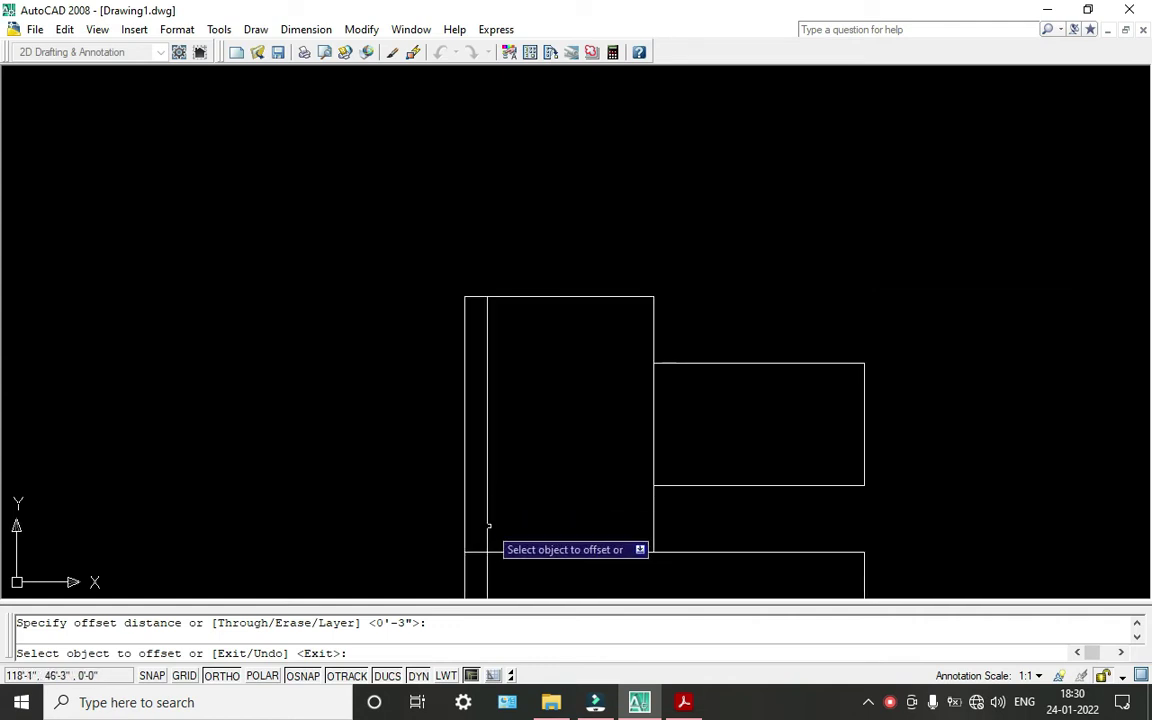
key("Escape")
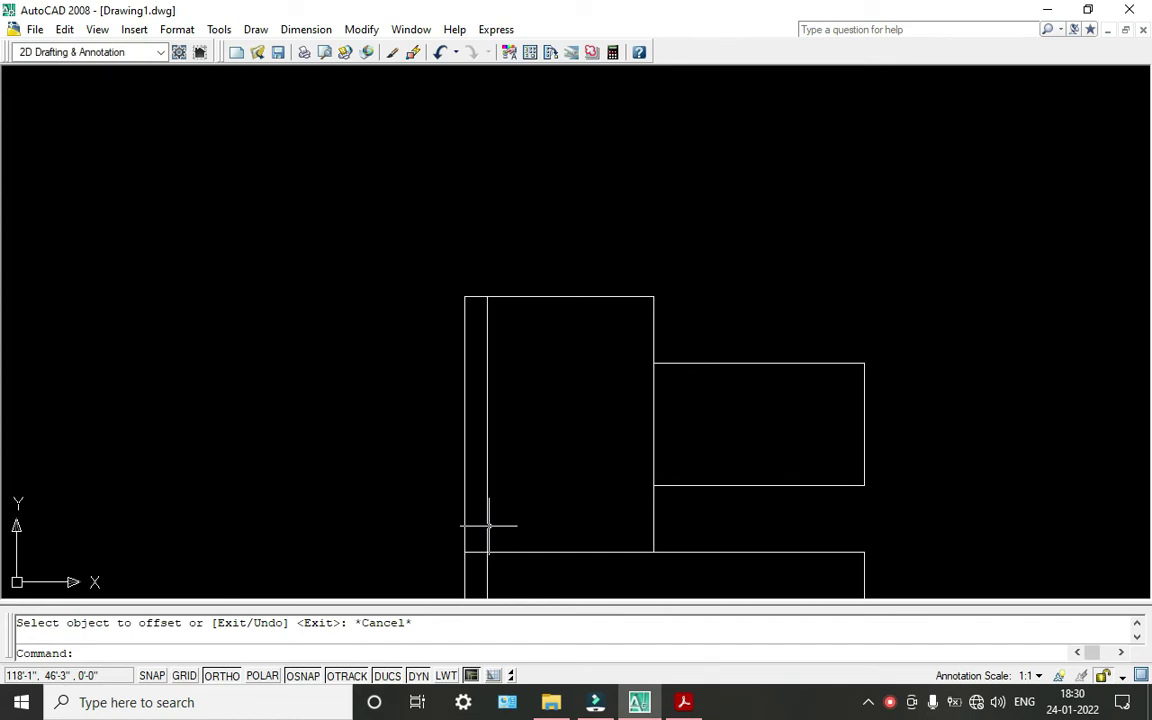
Trim the inner line's lower part and delete the leftover inner vertical line.
type("tr")
key("Return")
key("Return")
left_click(489, 515)
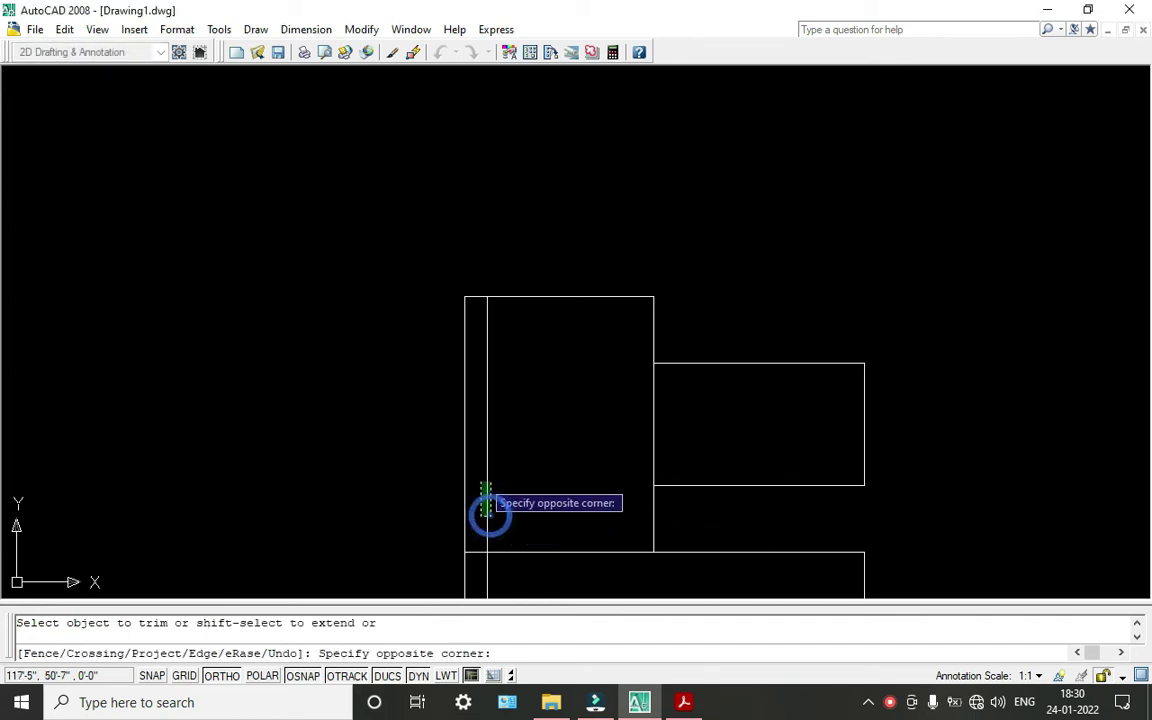
left_click(482, 485)
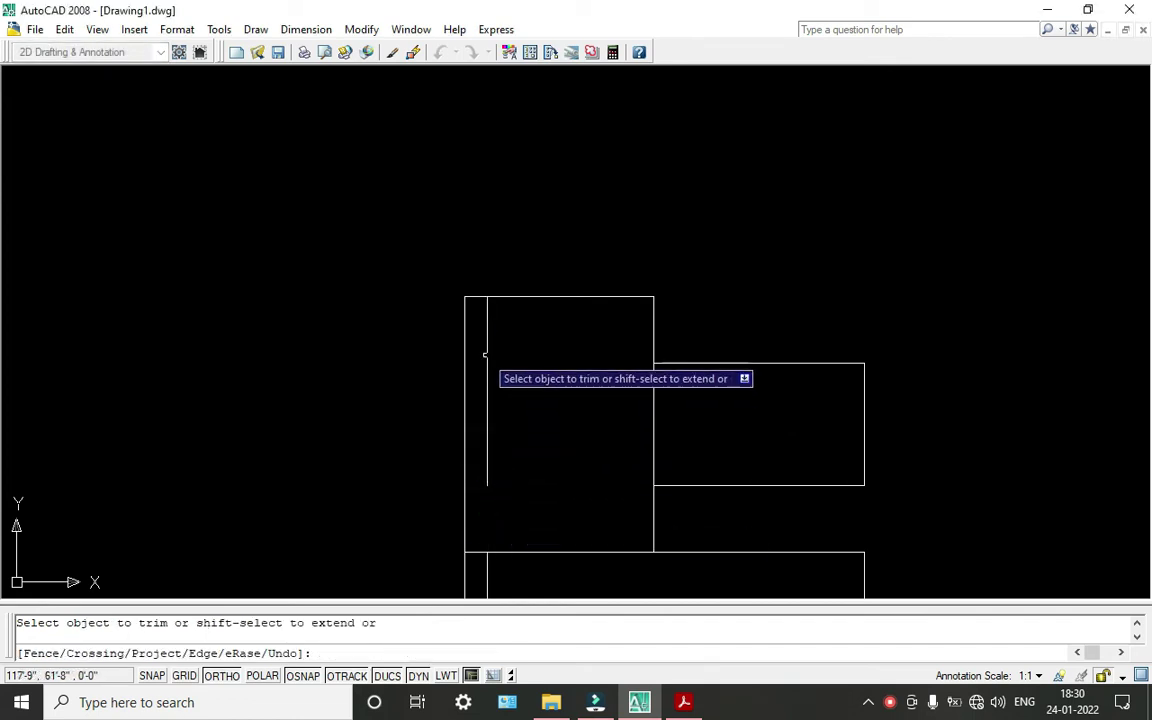
key("Escape")
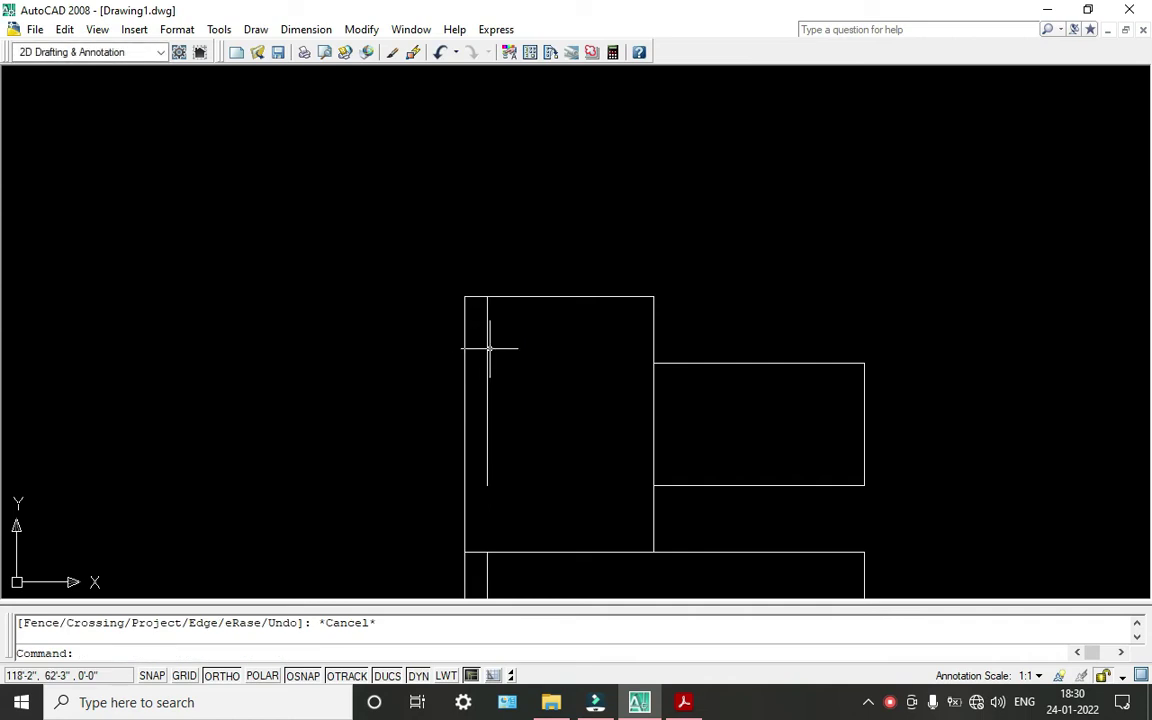
left_click(486, 334)
key("Delete")
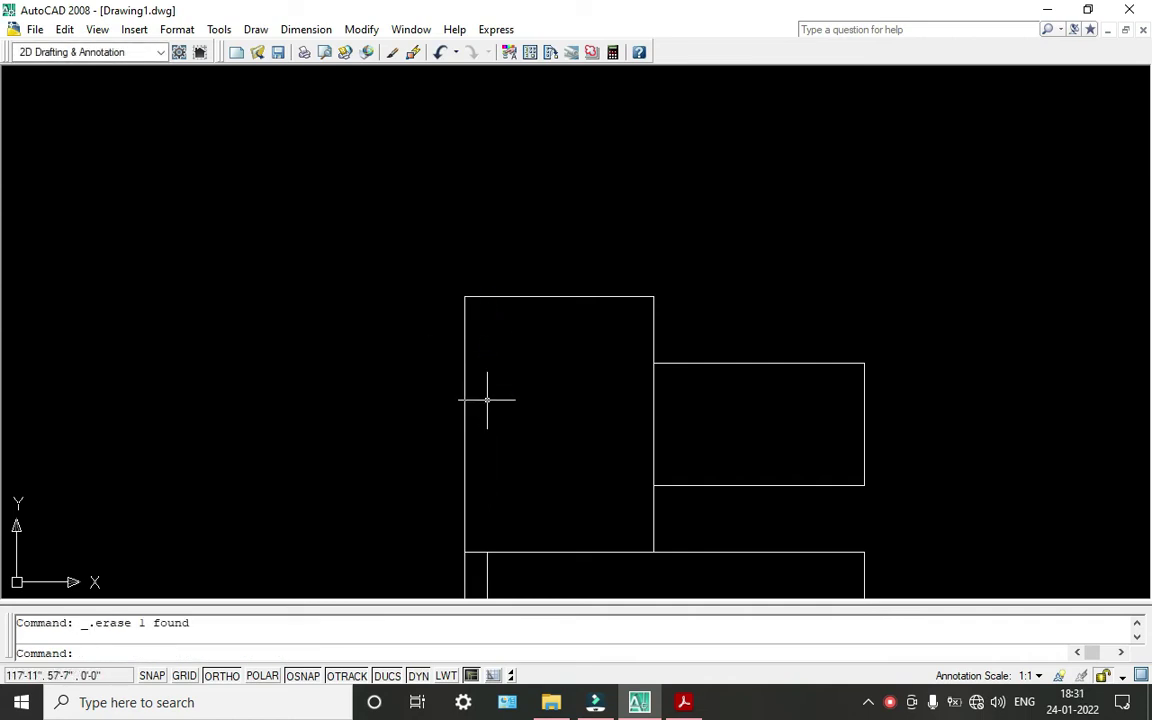
Draw a vertical line from the lower endpoint up to the top edge.
type("l")
key("Return")
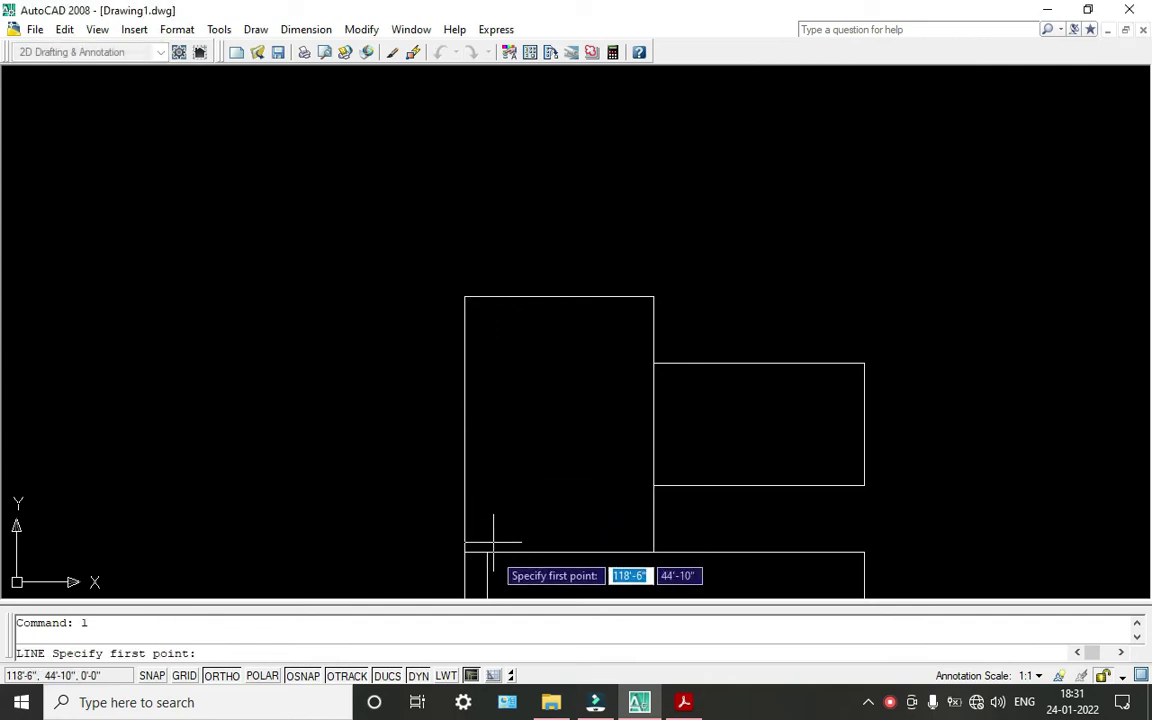
left_click(487, 552)
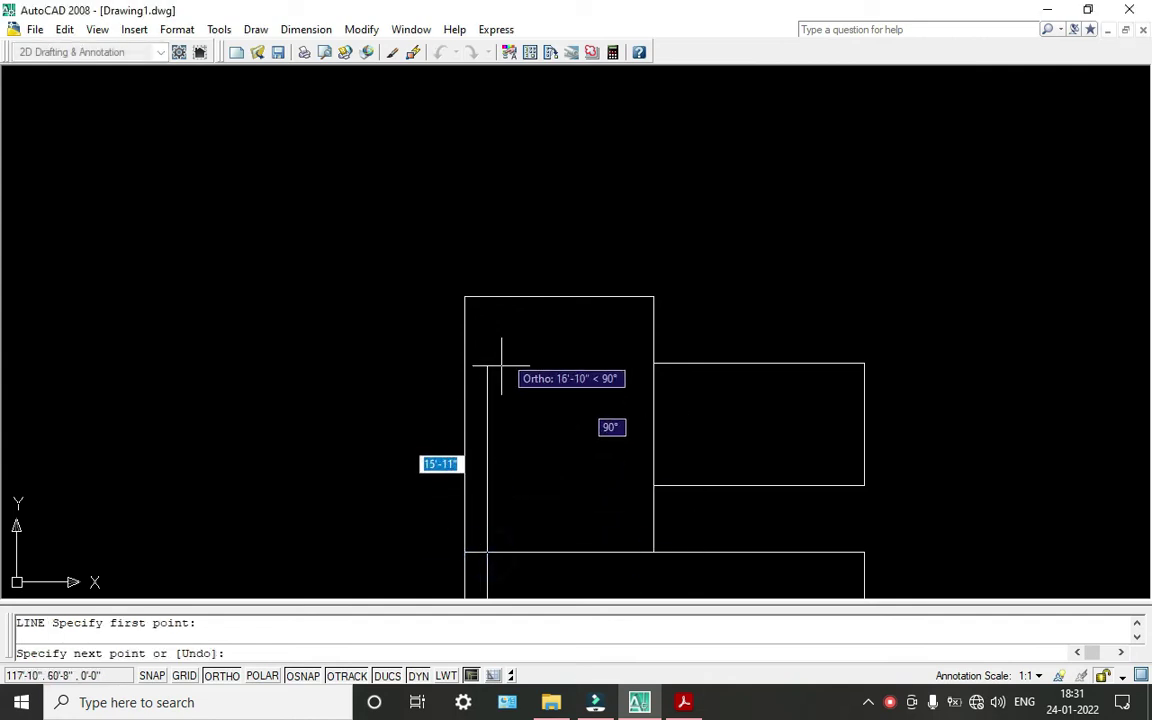
left_click(487, 296)
key("Return")
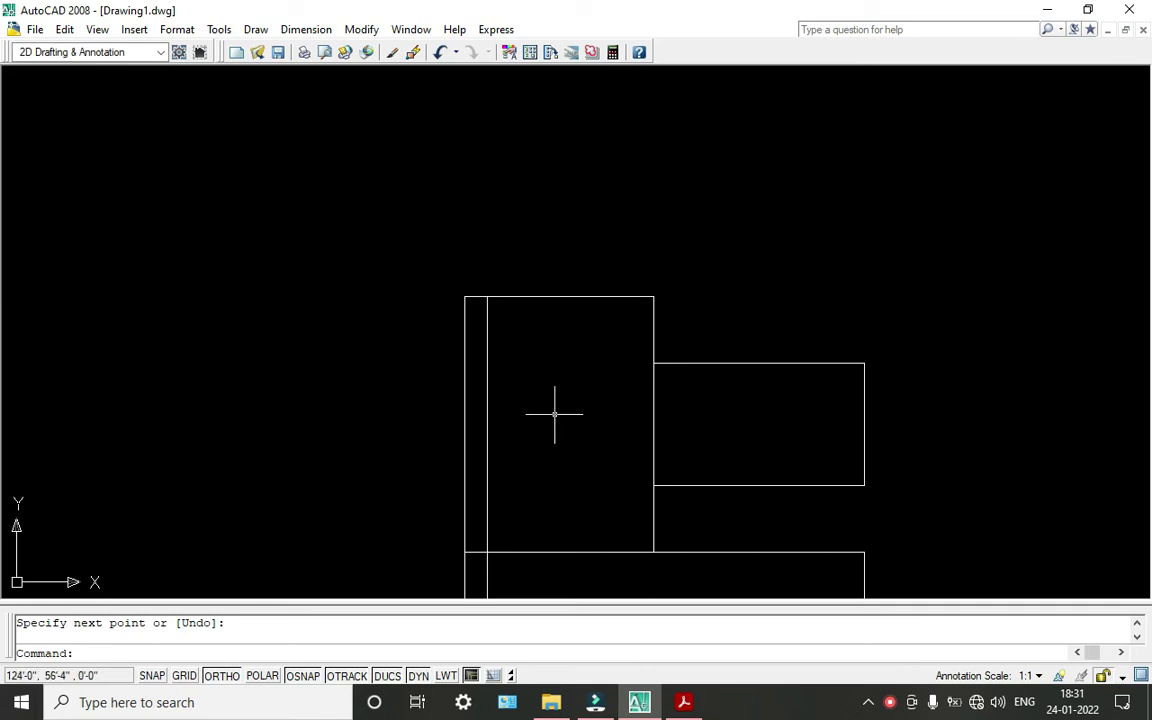
Offset the new line 3" to the right, then start another offset entering 2'.
type("o")
key("Return")
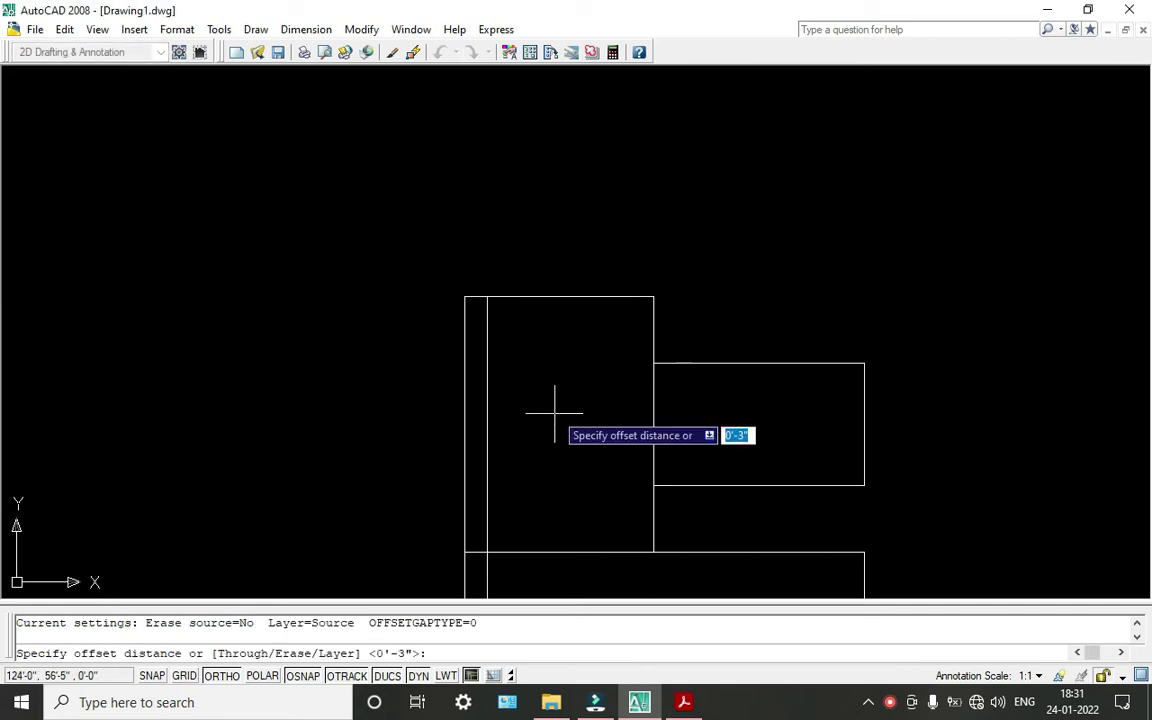
key("Return")
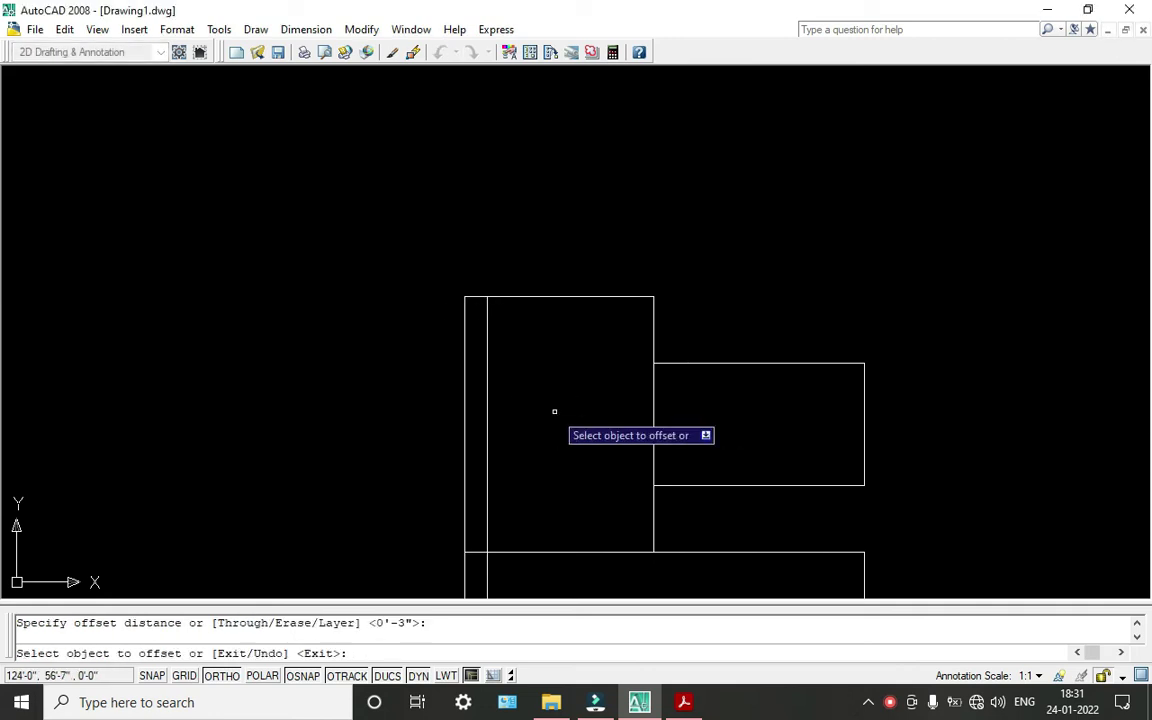
left_click(487, 374)
left_click(534, 384)
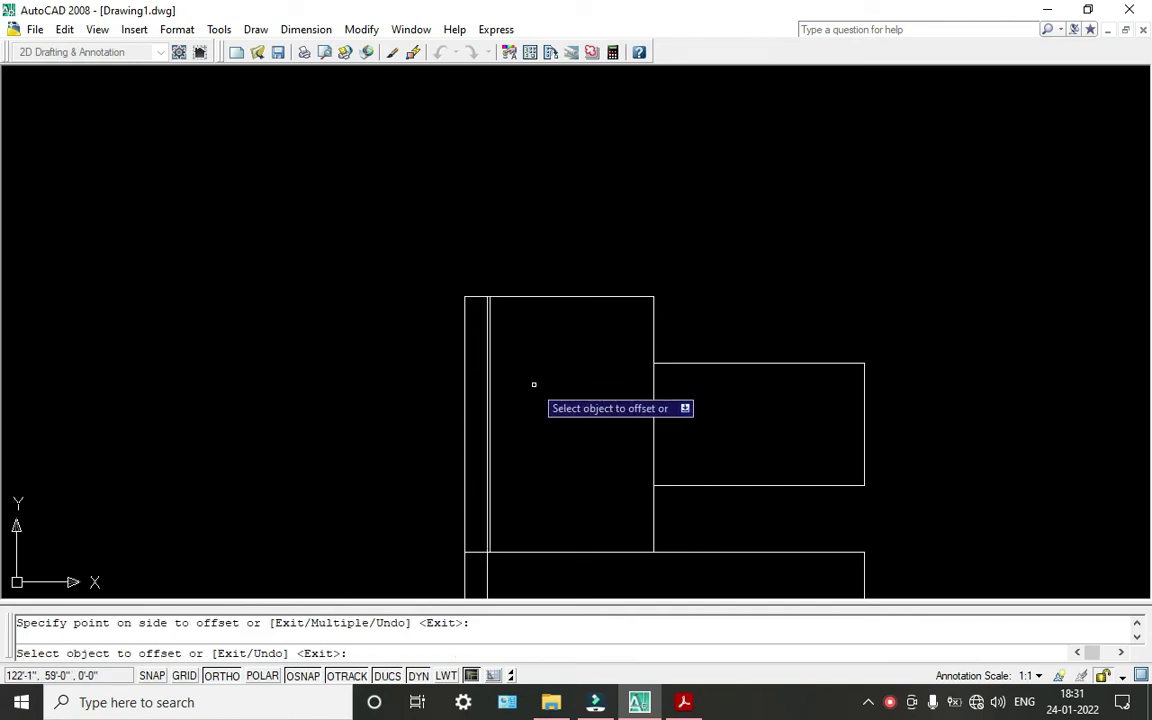
scroll(534, 384, "up", 4)
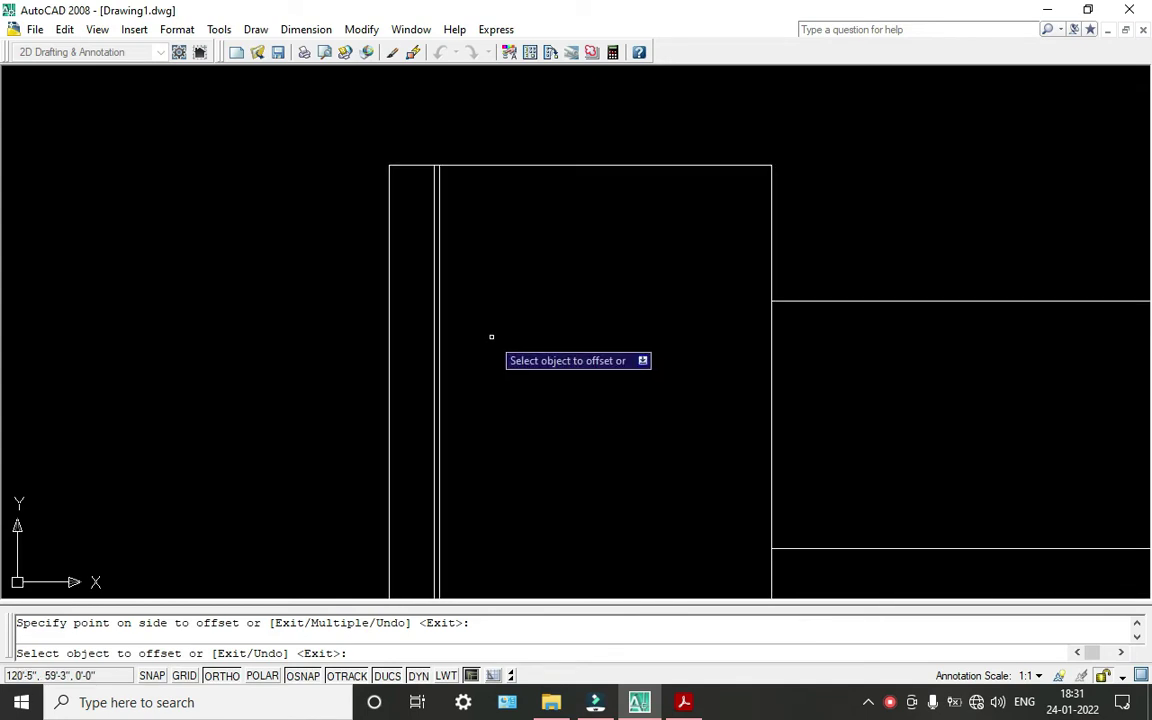
key("Escape")
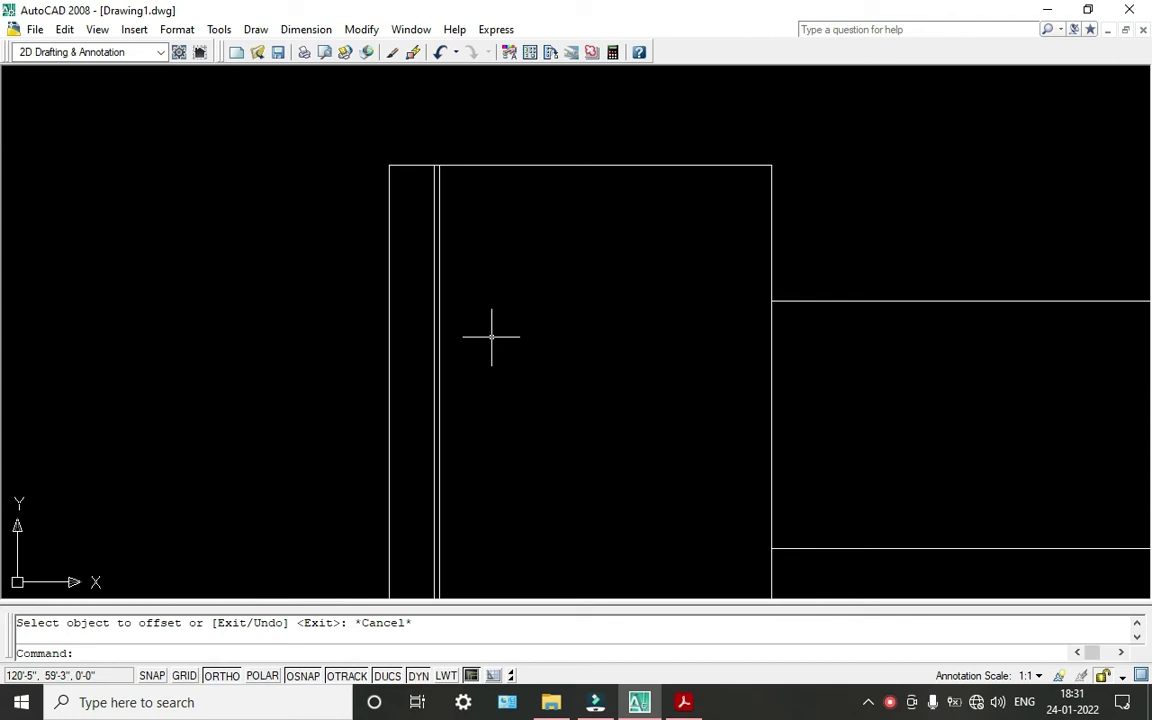
type("o")
key("Return")
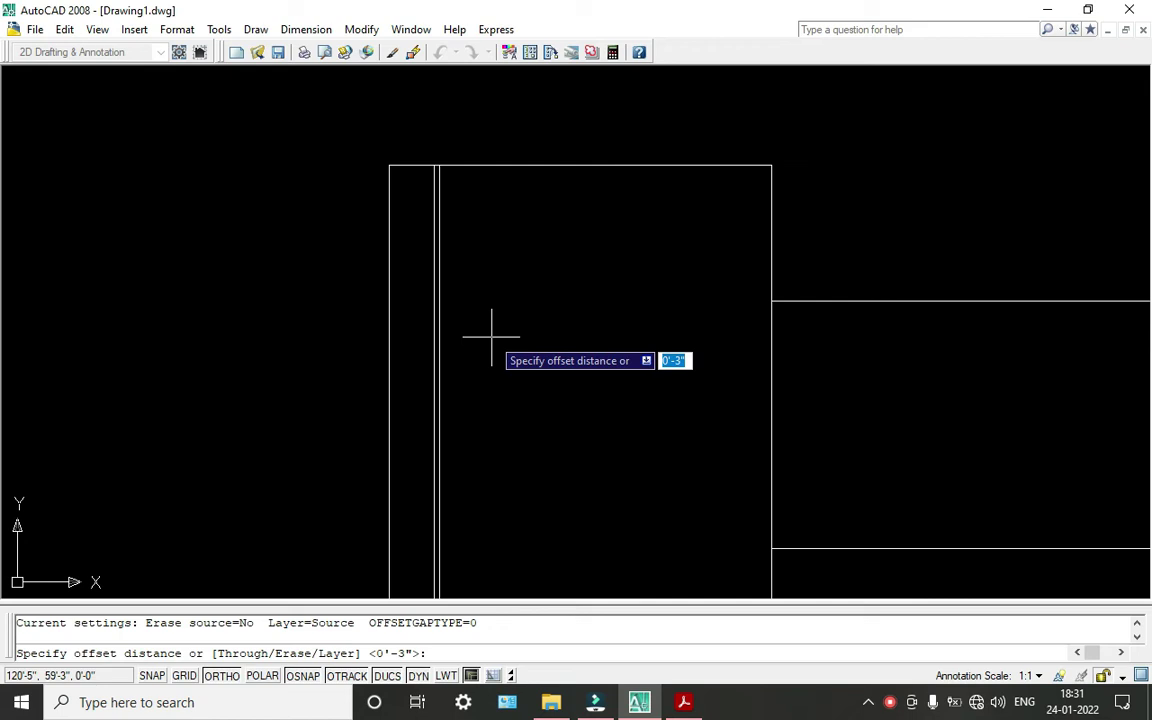
type("2'2")
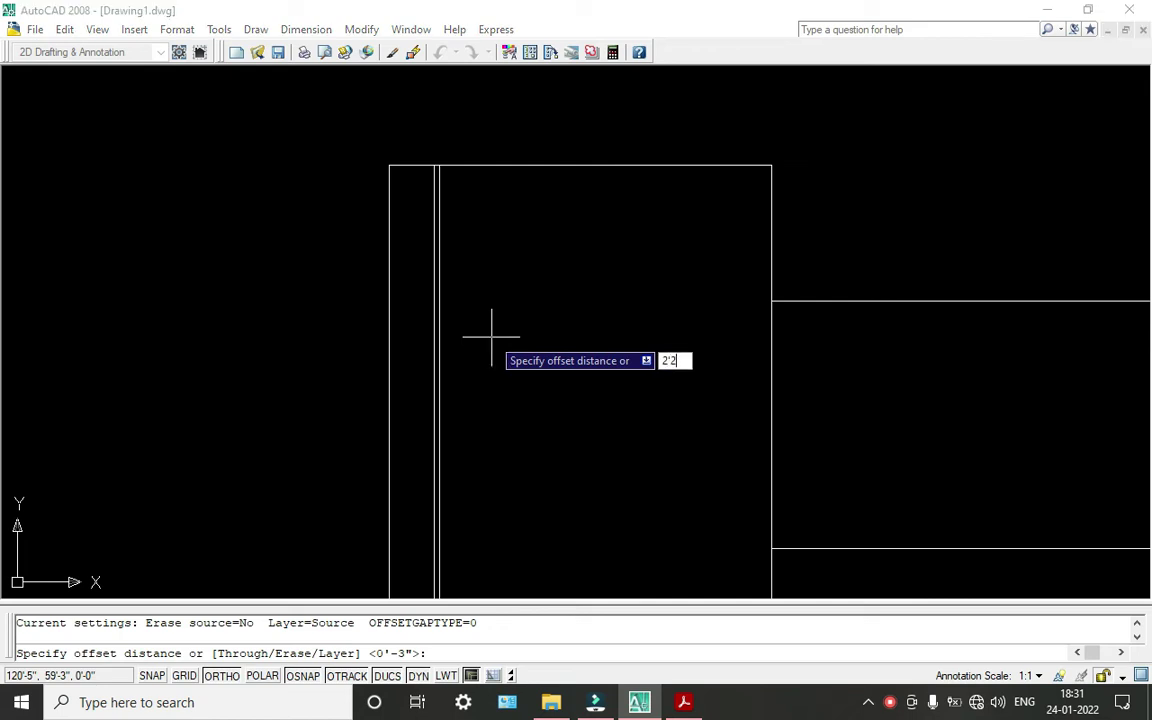
Offset the inner vertical line 2'2" to the right.
key("Return")
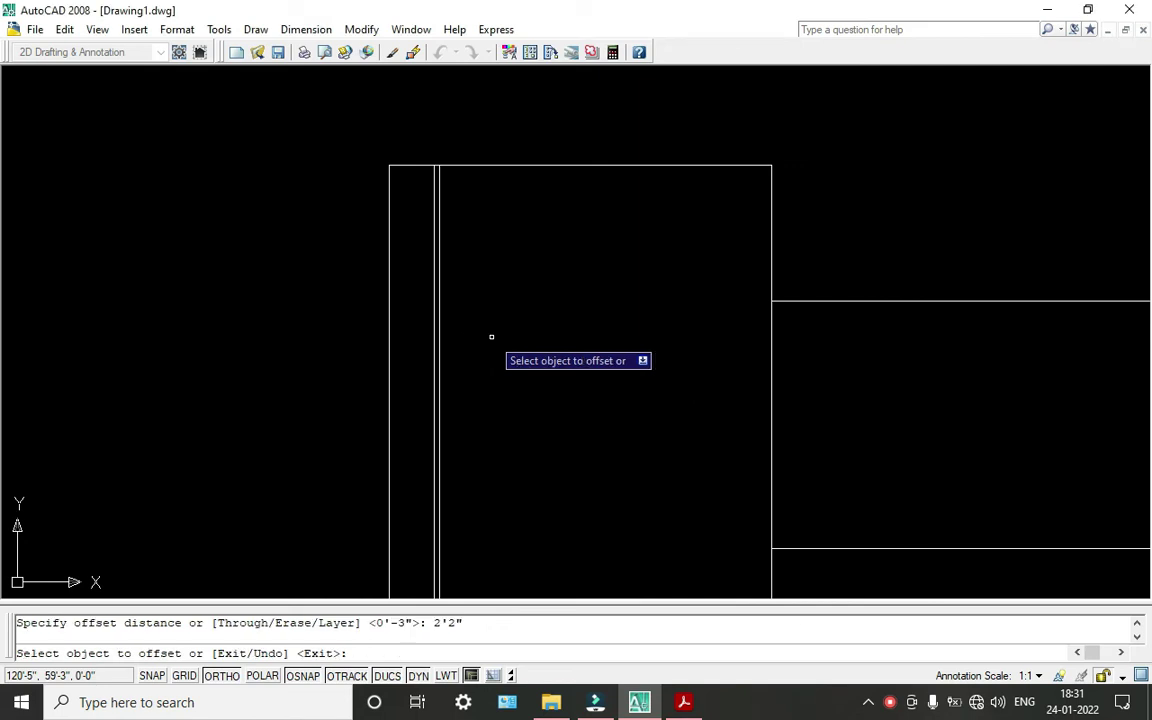
left_click(438, 300)
left_click(483, 303)
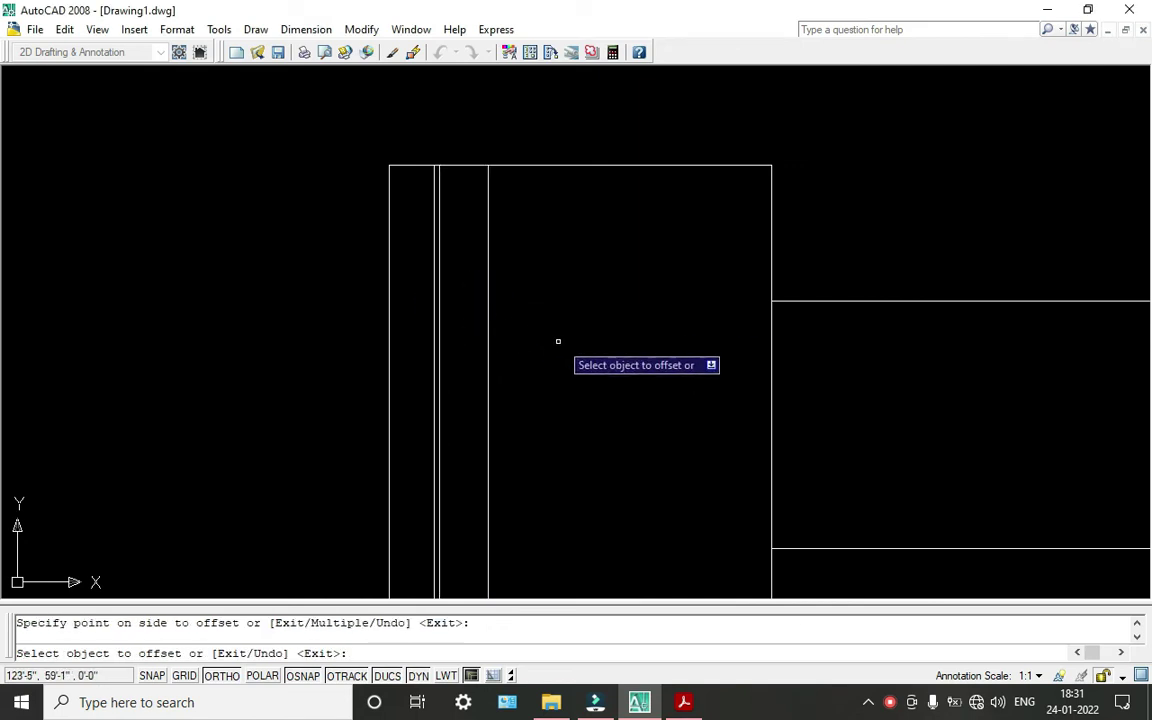
scroll(530, 335, "down", 2)
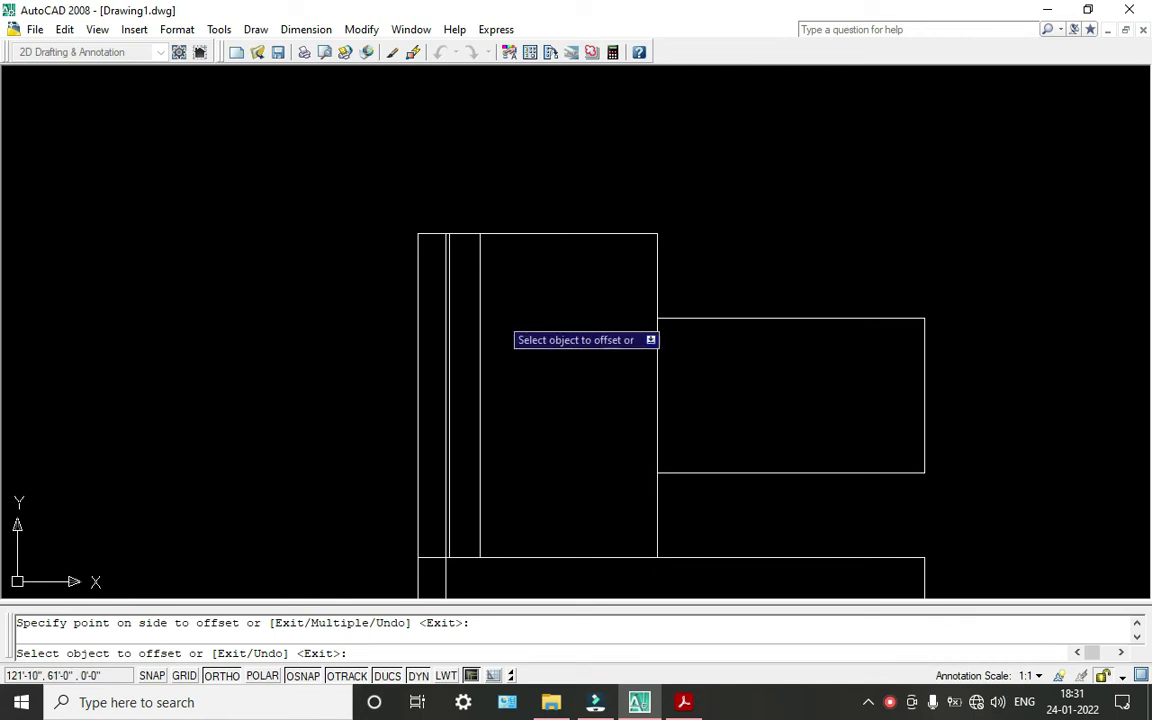
scroll(495, 280, "up", 2)
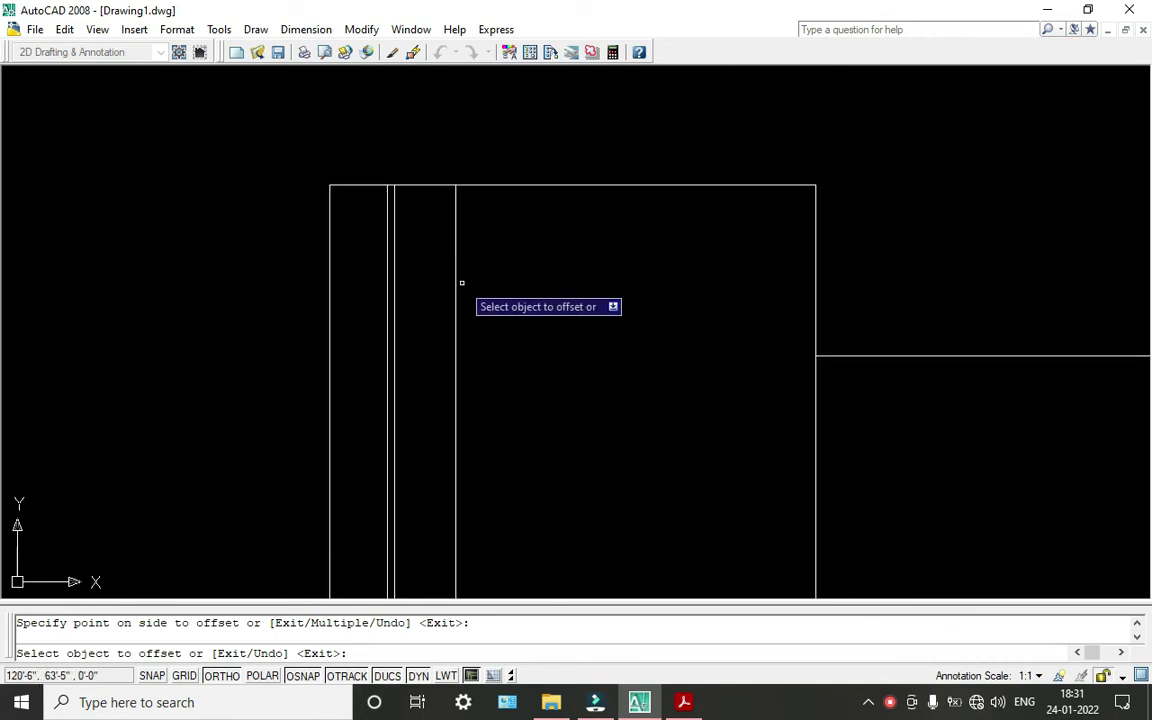
key("Escape")
scroll(455, 280, "down", 4)
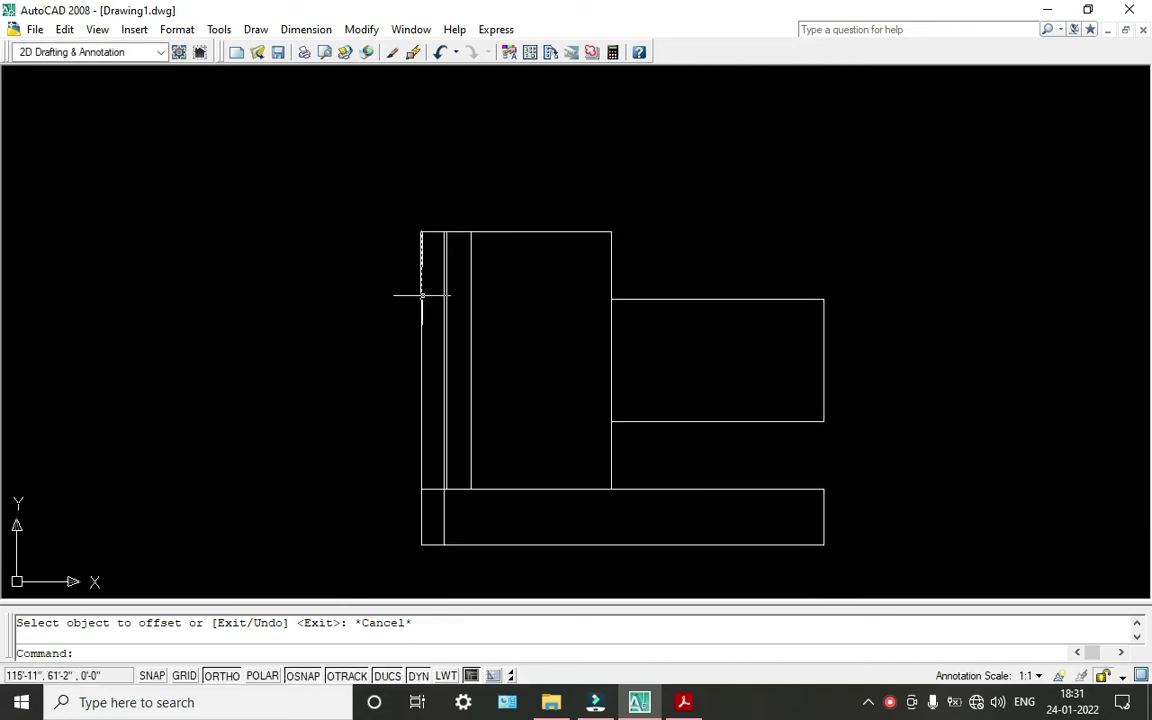
scroll(480, 300, "up", 2)
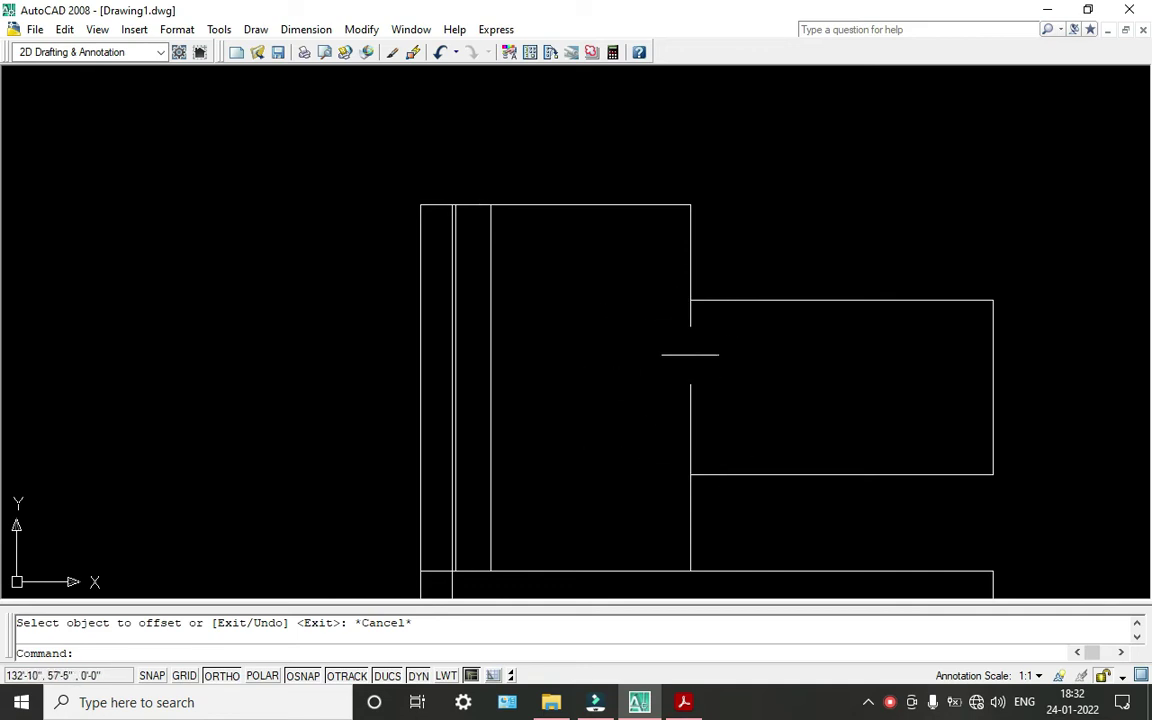
Offset the right-hand rectangle's left edge 3' to the left.
type("o")
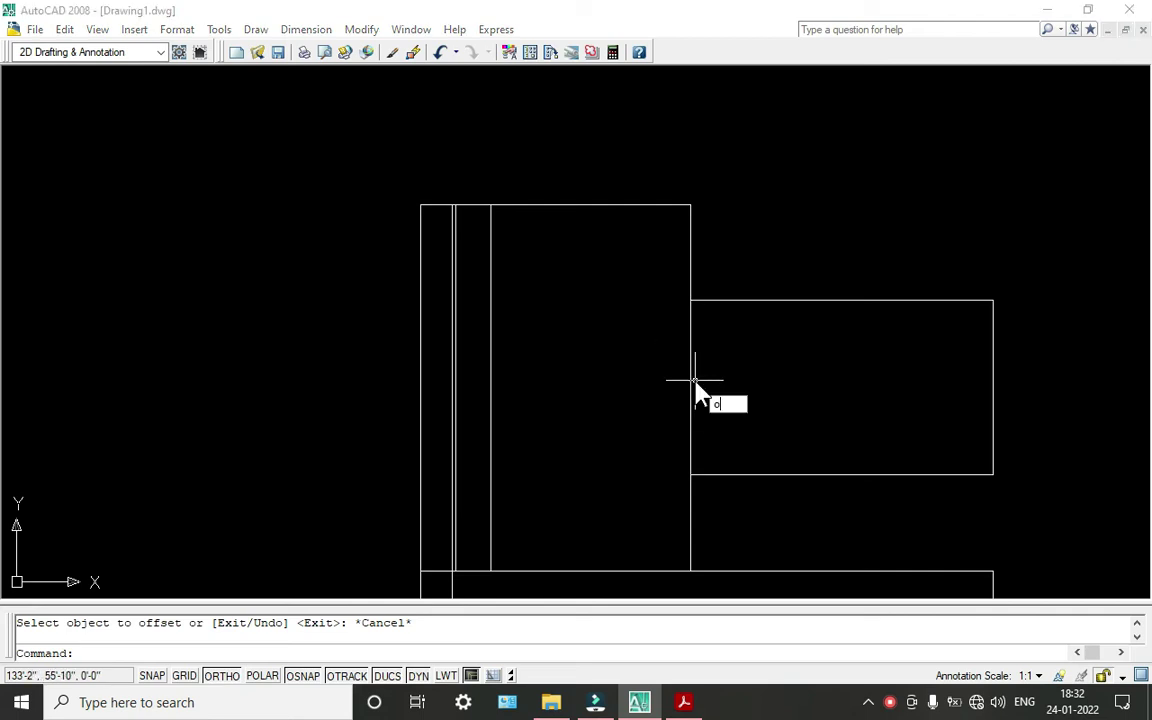
key("Return")
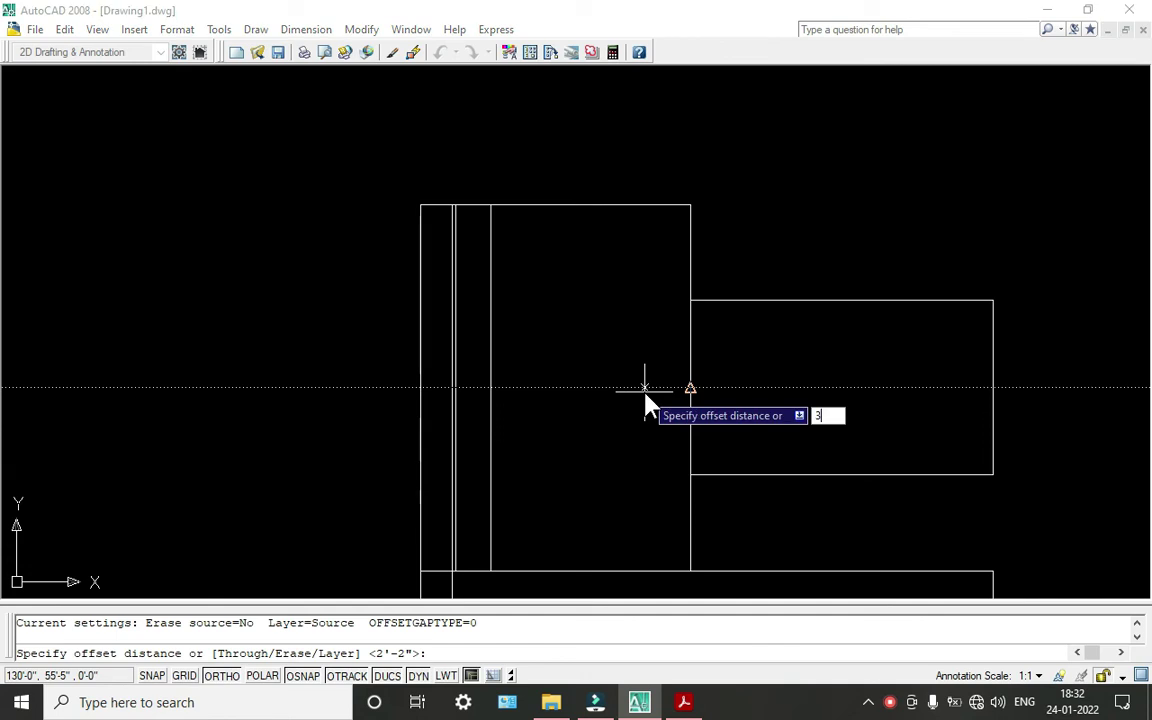
type("3'")
key("Return")
left_click(689, 370)
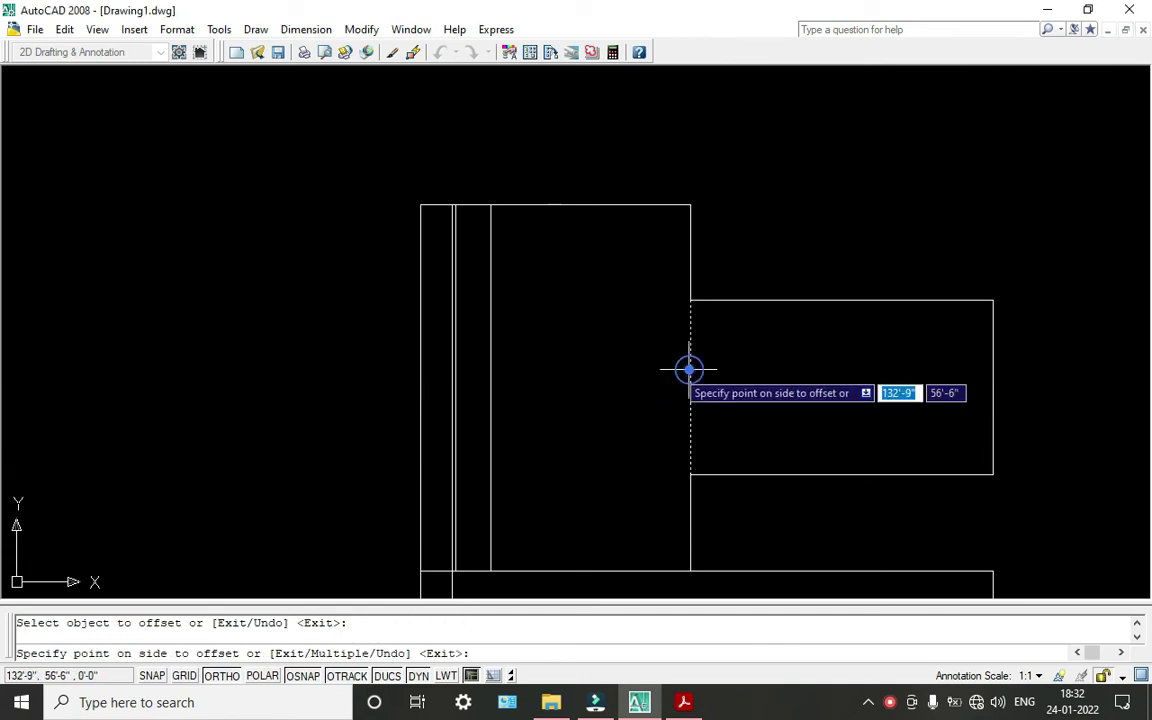
left_click(638, 368)
key("Escape")
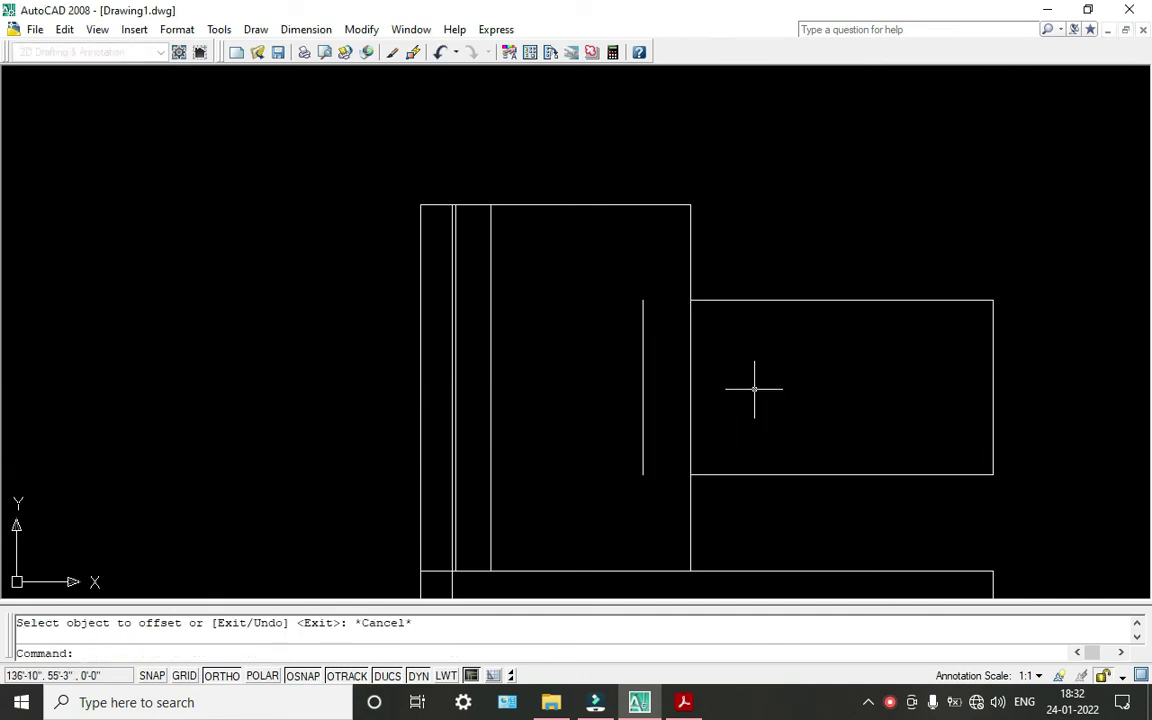
Draw top and bottom lines joining the offset edge to the rectangle's corners.
type("l")
key("Return")
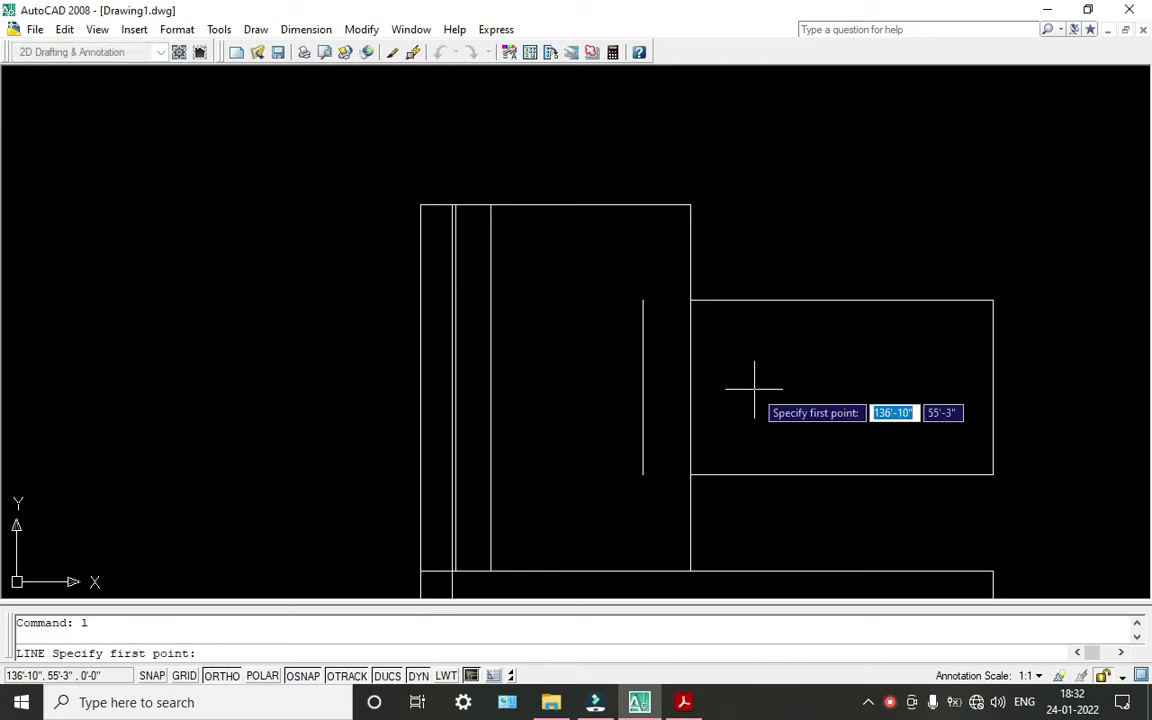
left_click(690, 300)
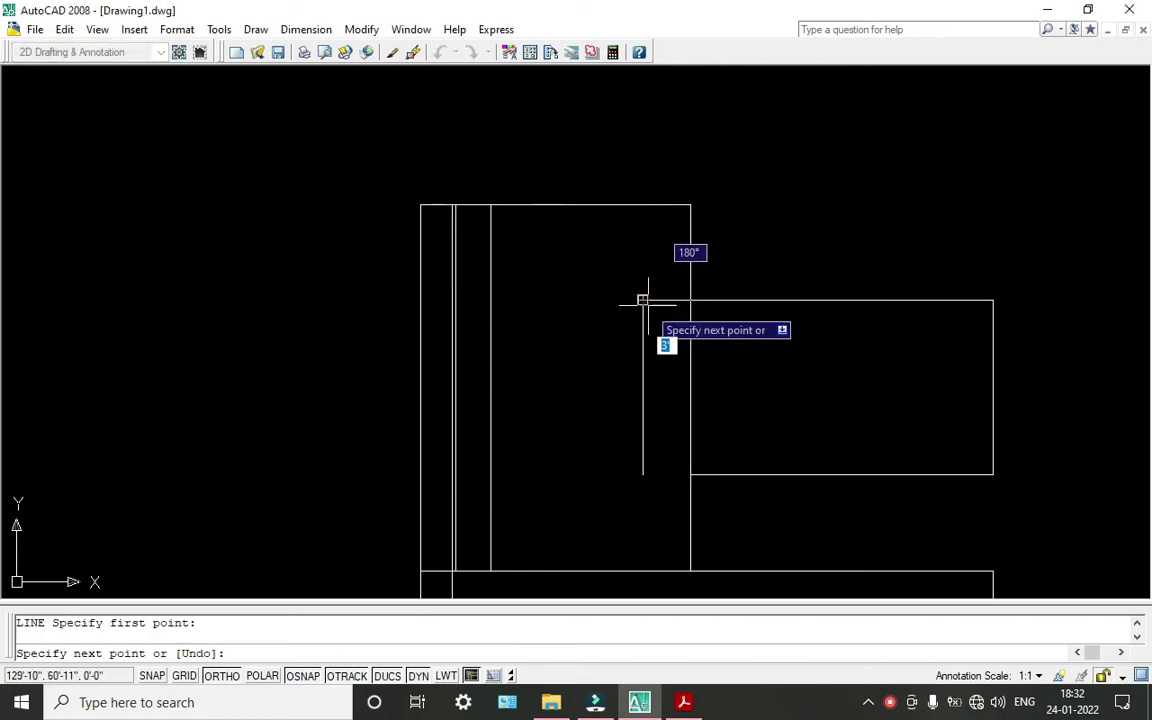
left_click(642, 300)
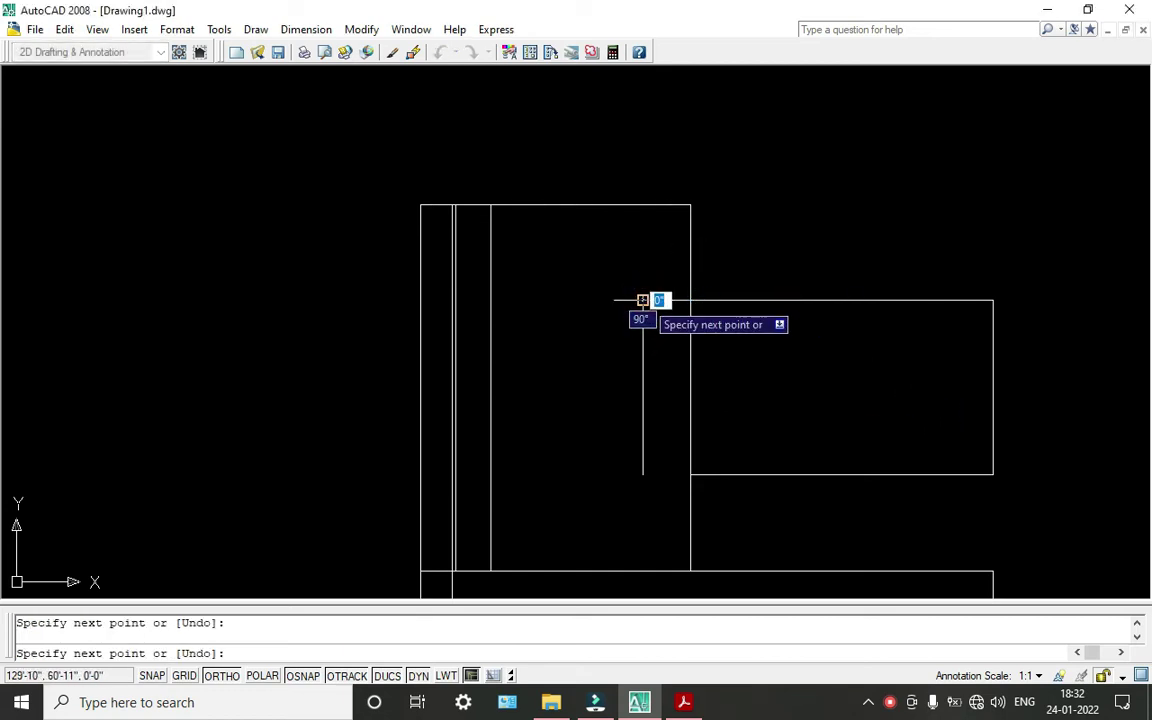
key("Escape")
key("Return")
left_click(690, 474)
left_click(643, 473)
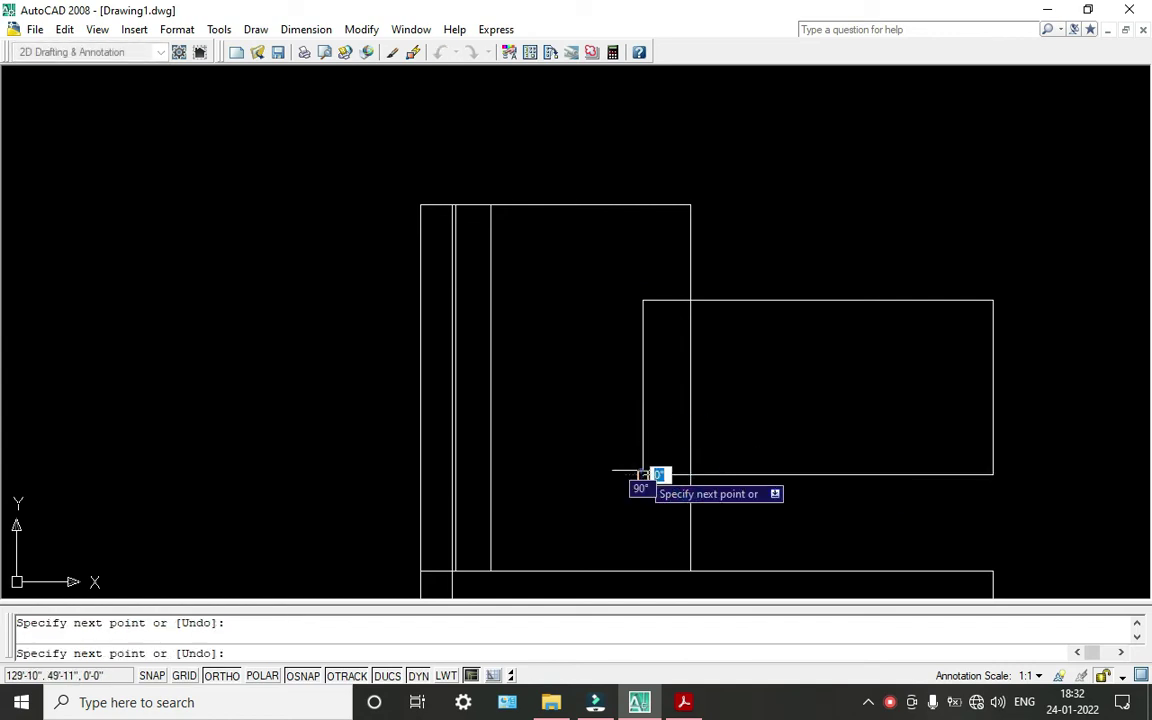
key("Return")
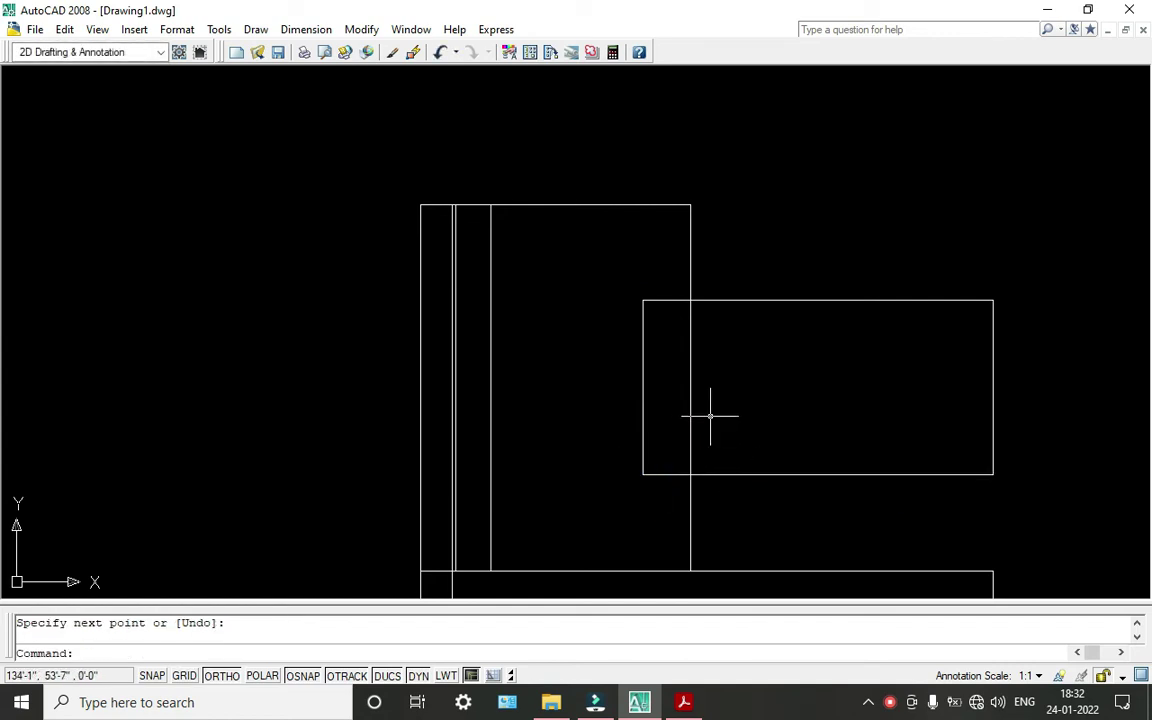
scroll(547, 348, "up", 3)
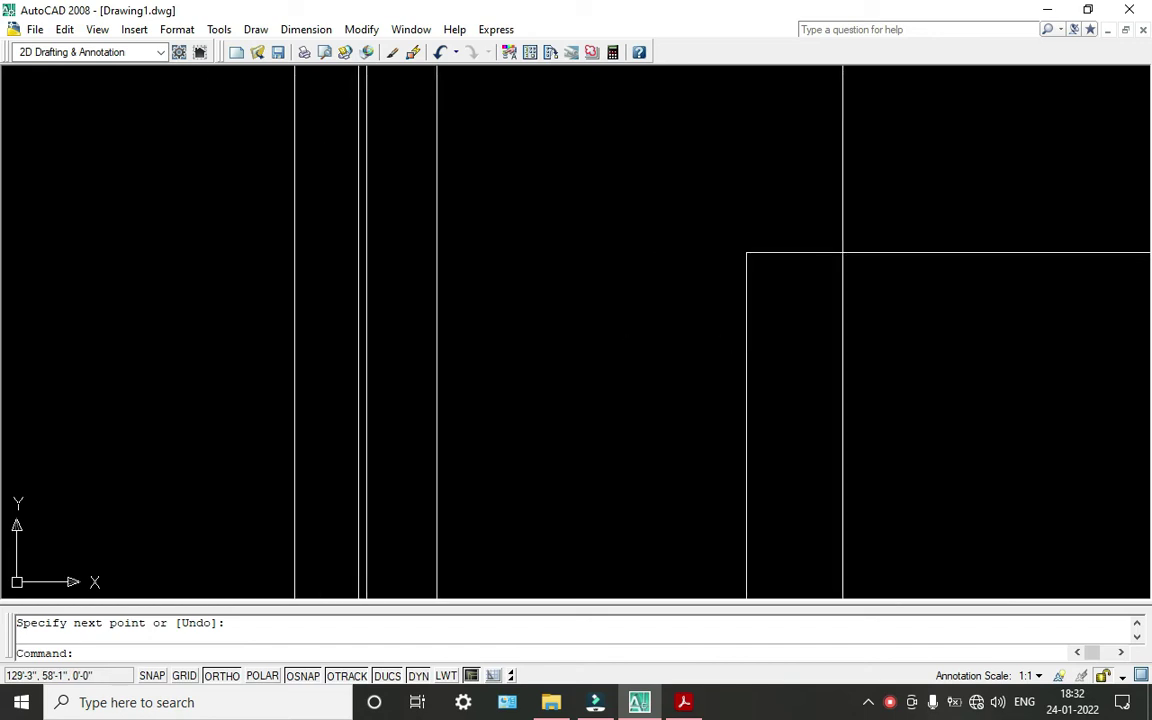
scroll(578, 337, "down", 2)
middle_click_drag(578, 337, 621, 351)
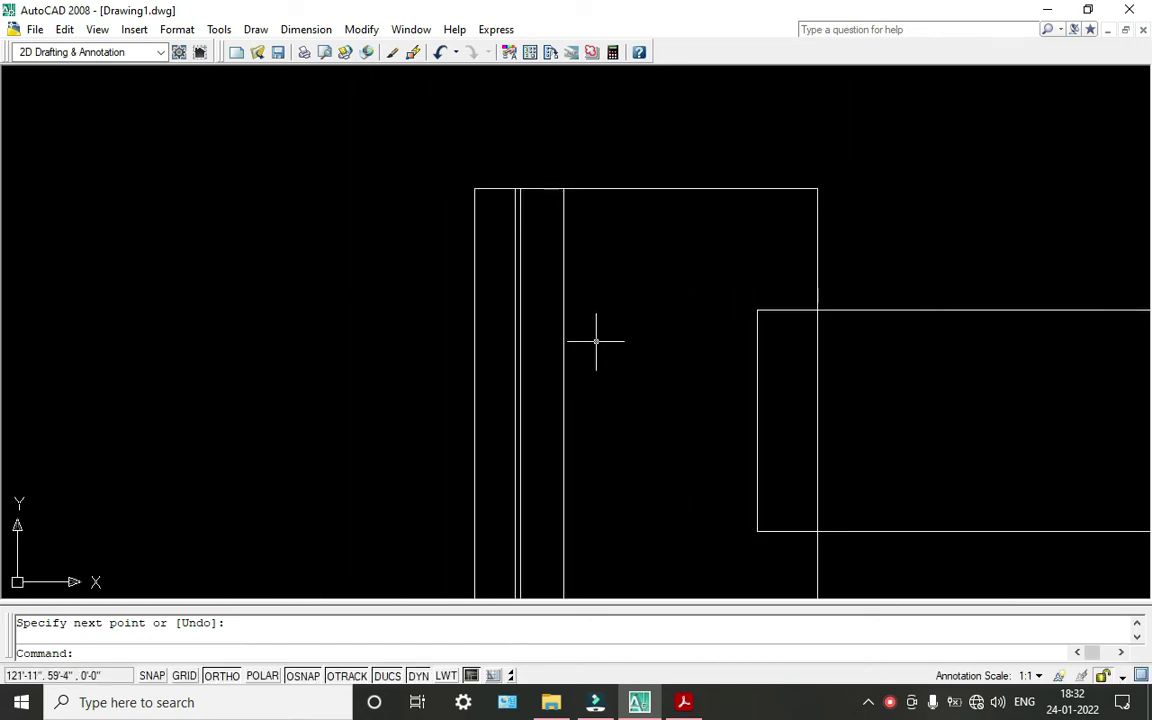
Move the tall rectangle's two inner vertical lines a short distance to the right.
type("m")
key("Return")
left_click(581, 332)
left_click(573, 320)
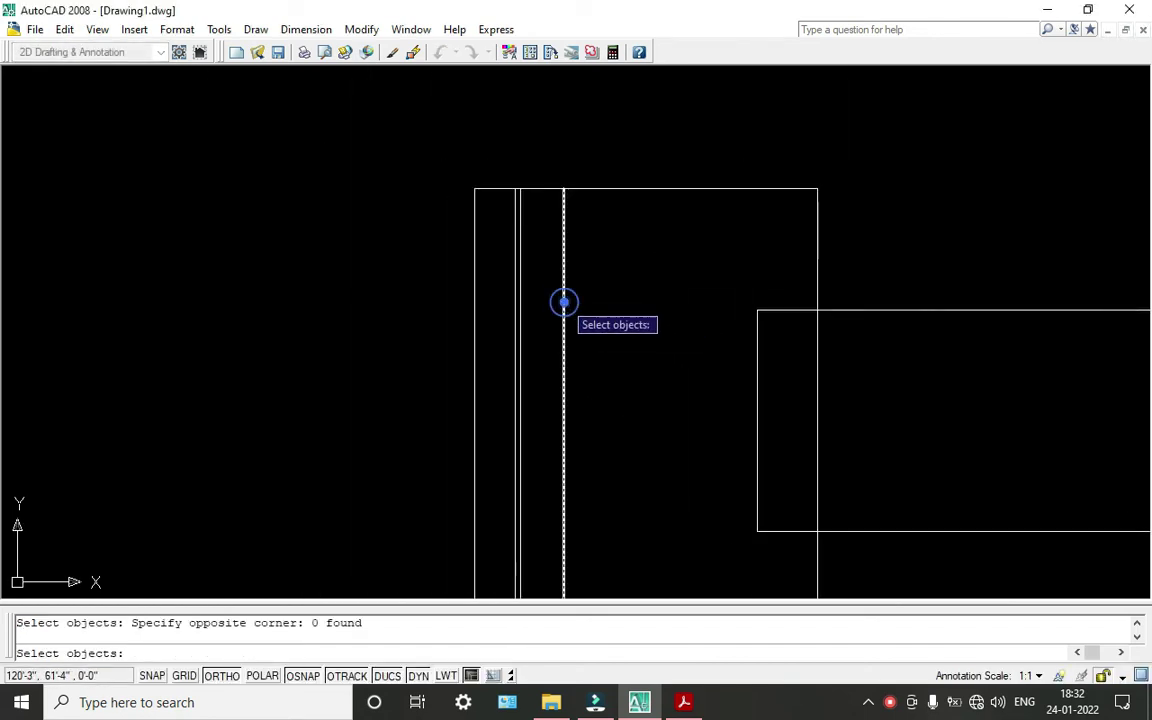
left_click(560, 298)
left_click(560, 290)
left_click(563, 278)
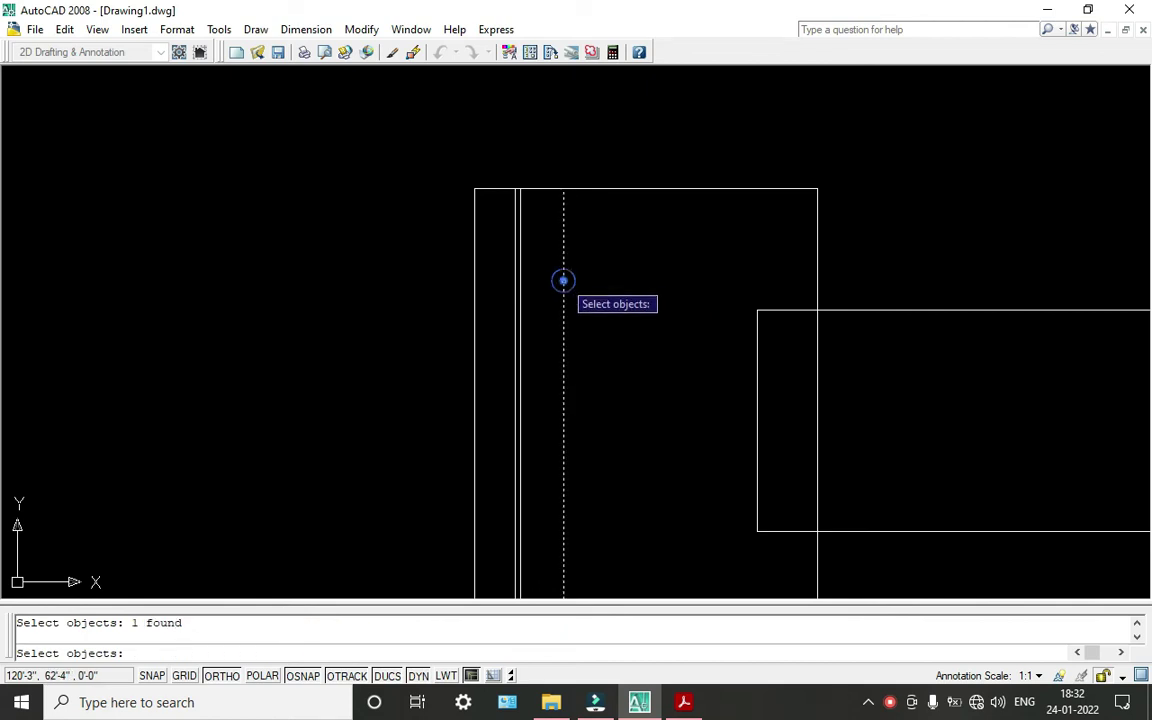
left_click(520, 247)
key("Return")
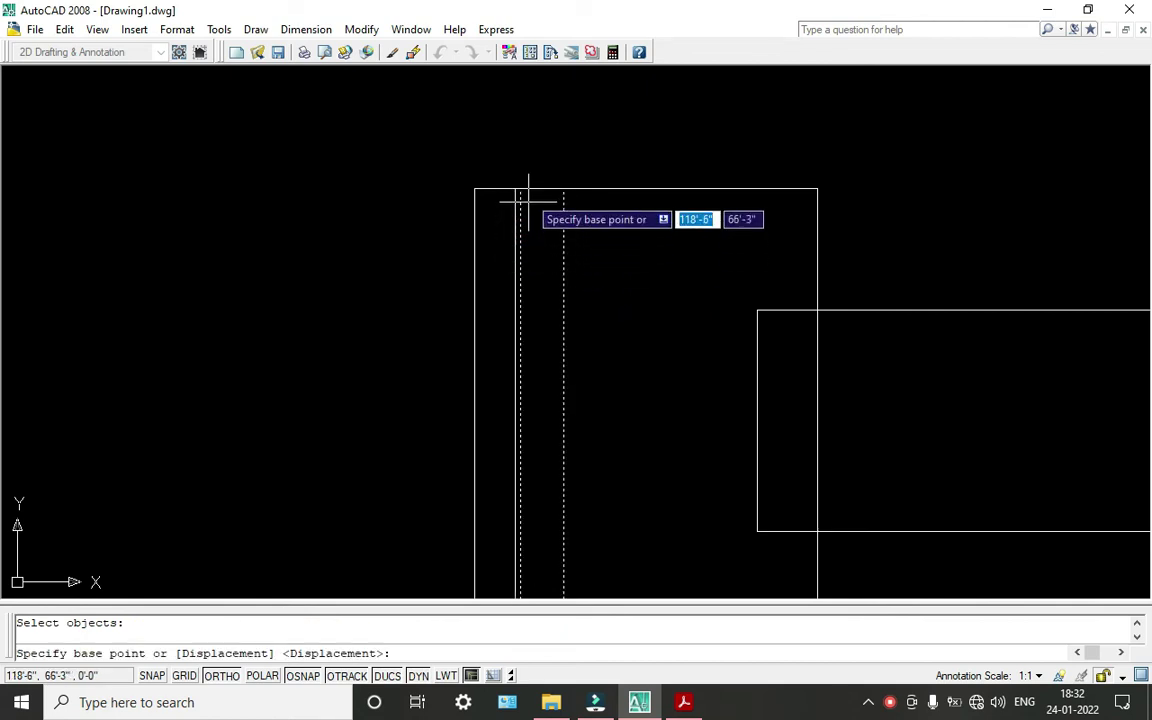
scroll(526, 187, "up", 5)
left_click(512, 201)
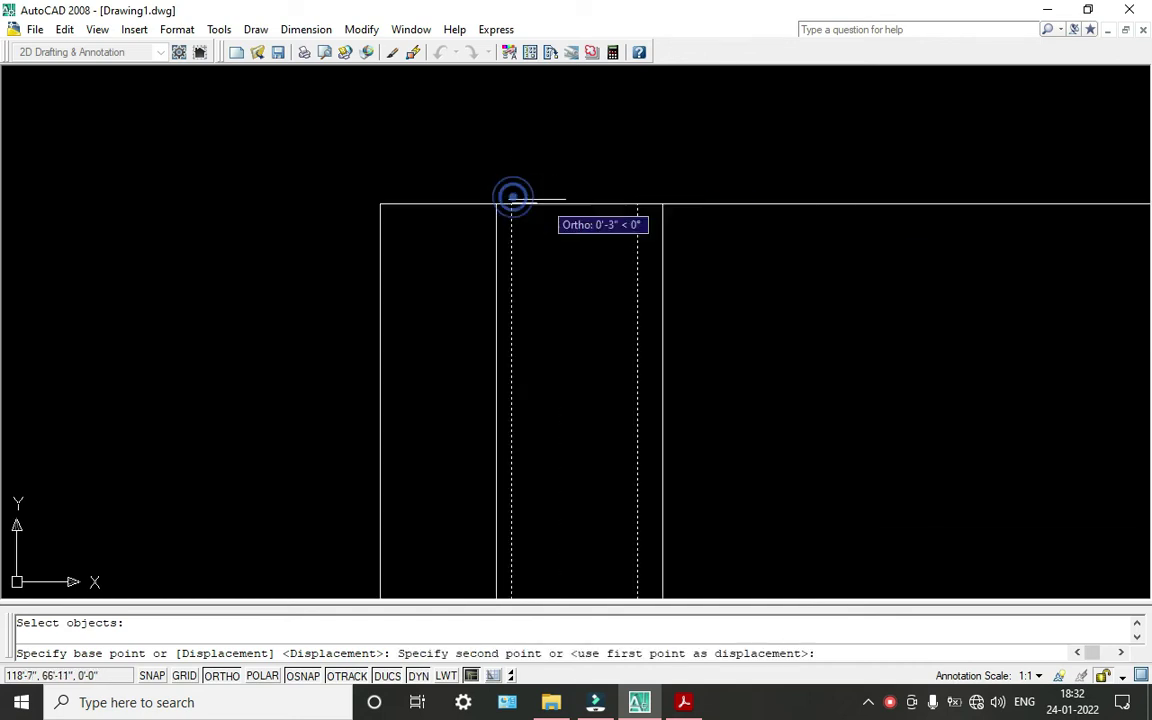
left_click(597, 206)
scroll(681, 301, "down", 4)
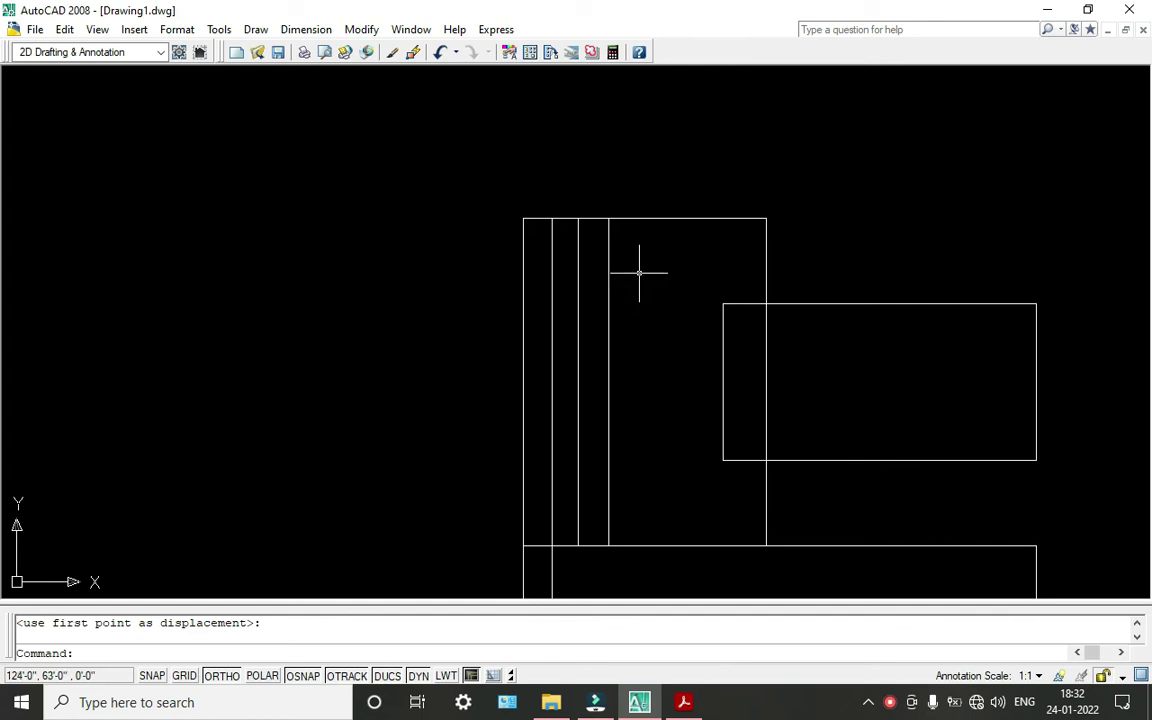
Draw horizontal lines across the inner verticals, one running from the right rectangle's corner.
type("l")
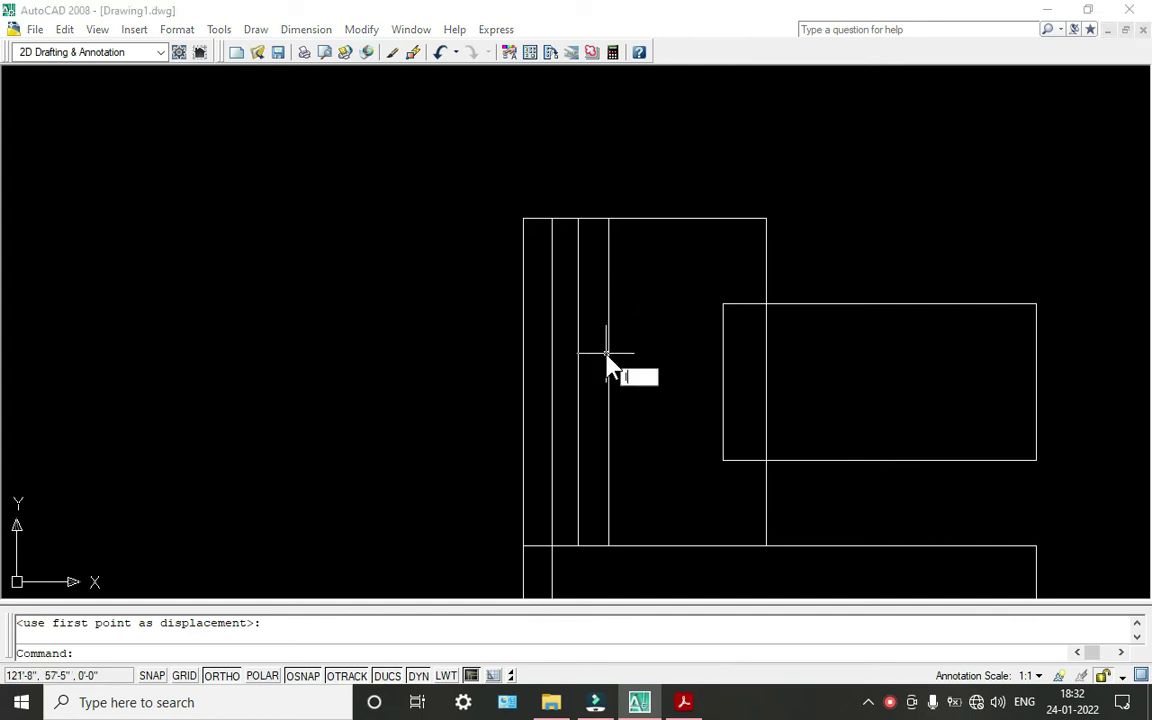
key("Return")
scroll(577, 252, "up", 3)
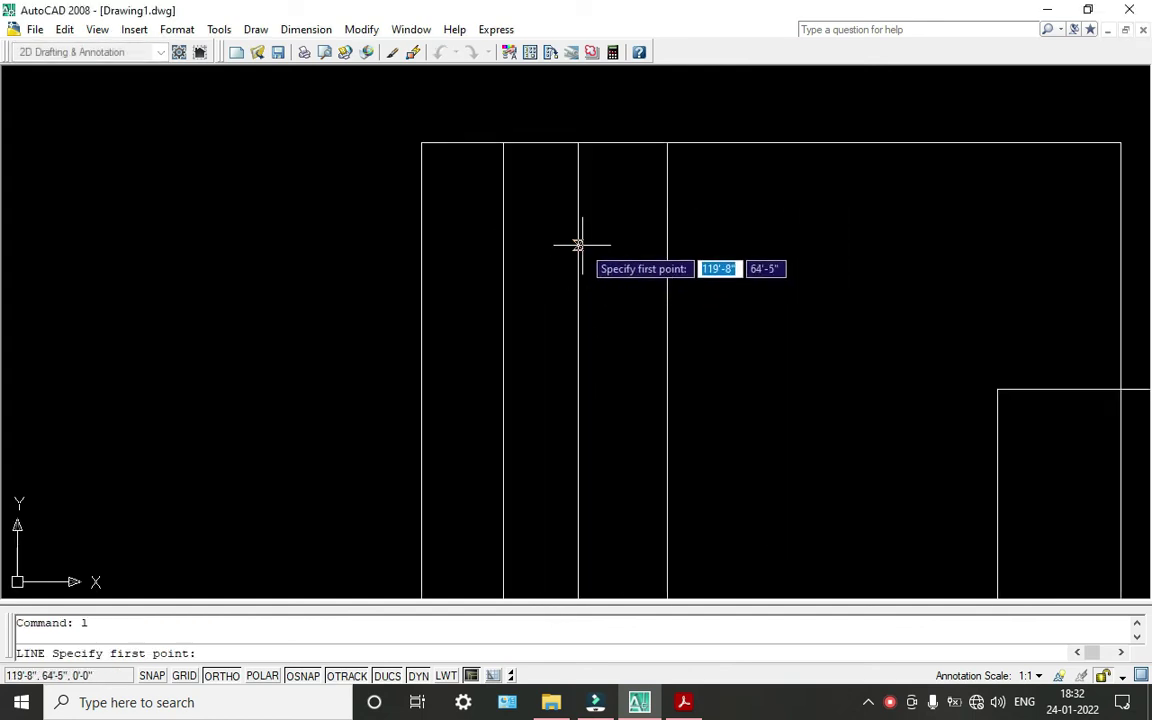
scroll(577, 296, "down", 2)
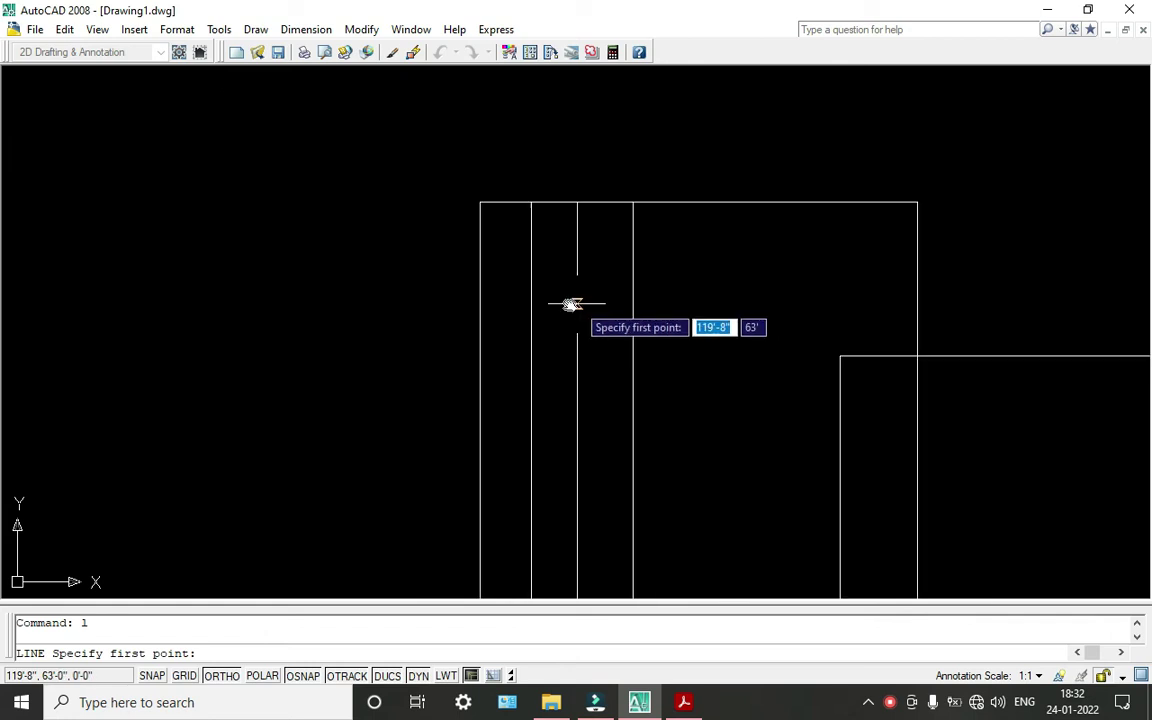
middle_click_drag(570, 303, 506, 265)
scroll(589, 321, "down", 4)
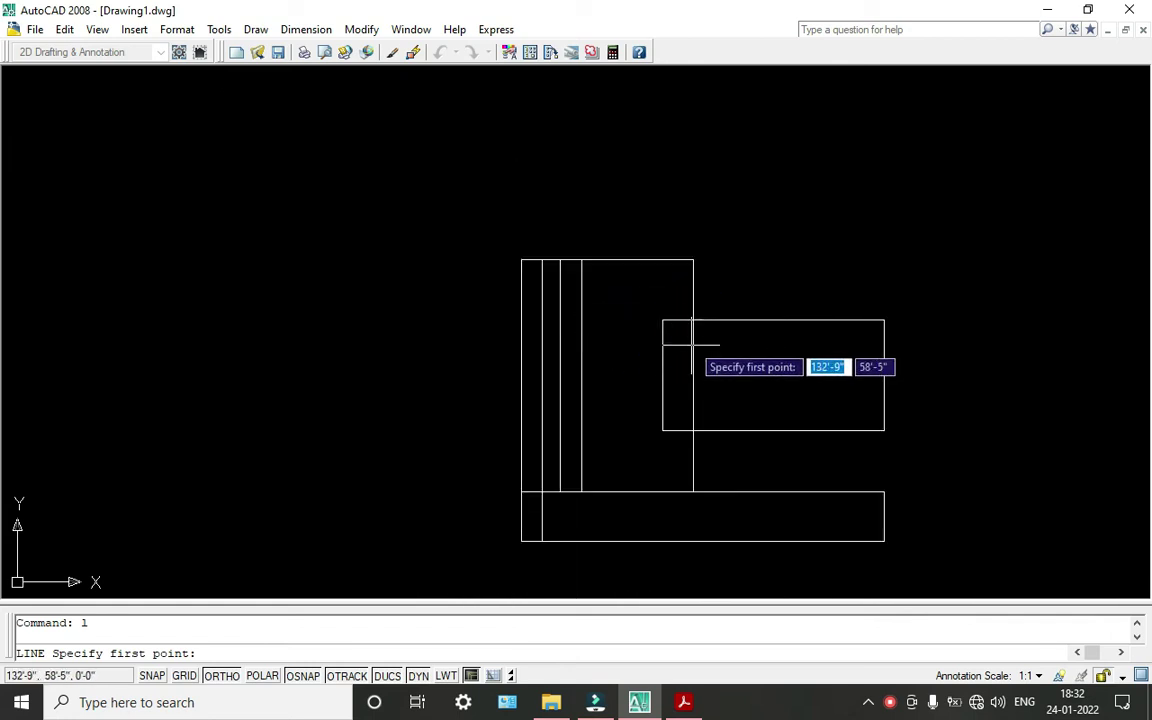
left_click(558, 321)
left_click(580, 321)
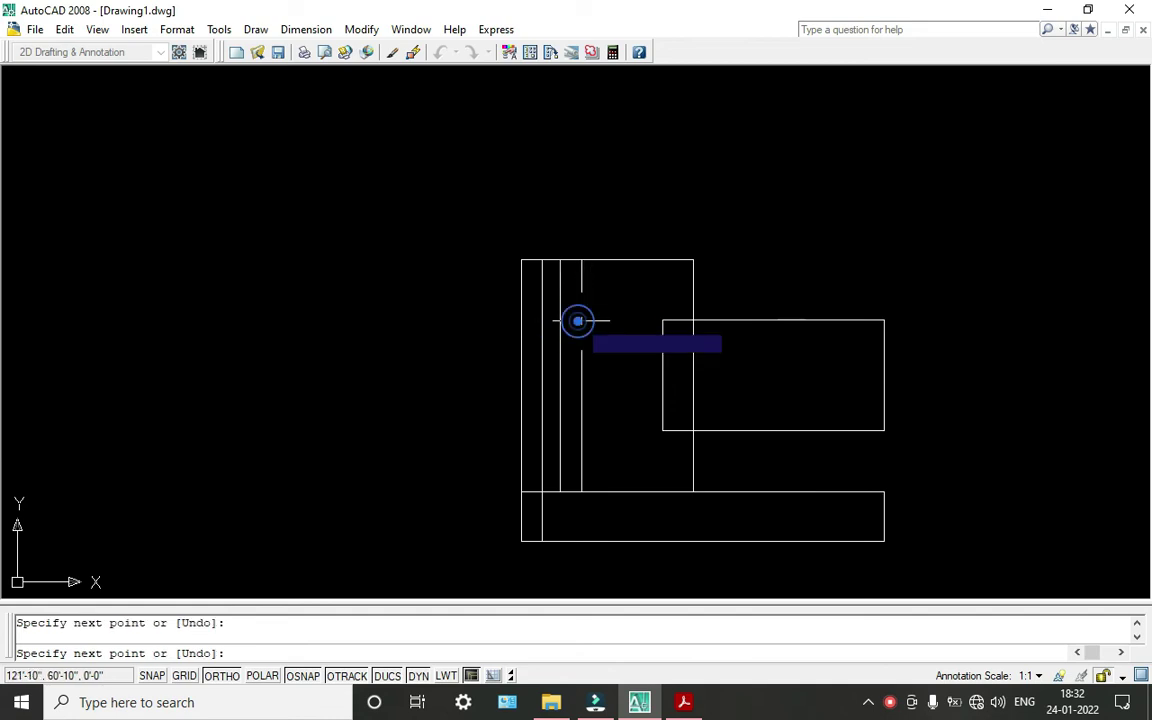
key("Escape")
scroll(633, 444, "up", 5)
key("Return")
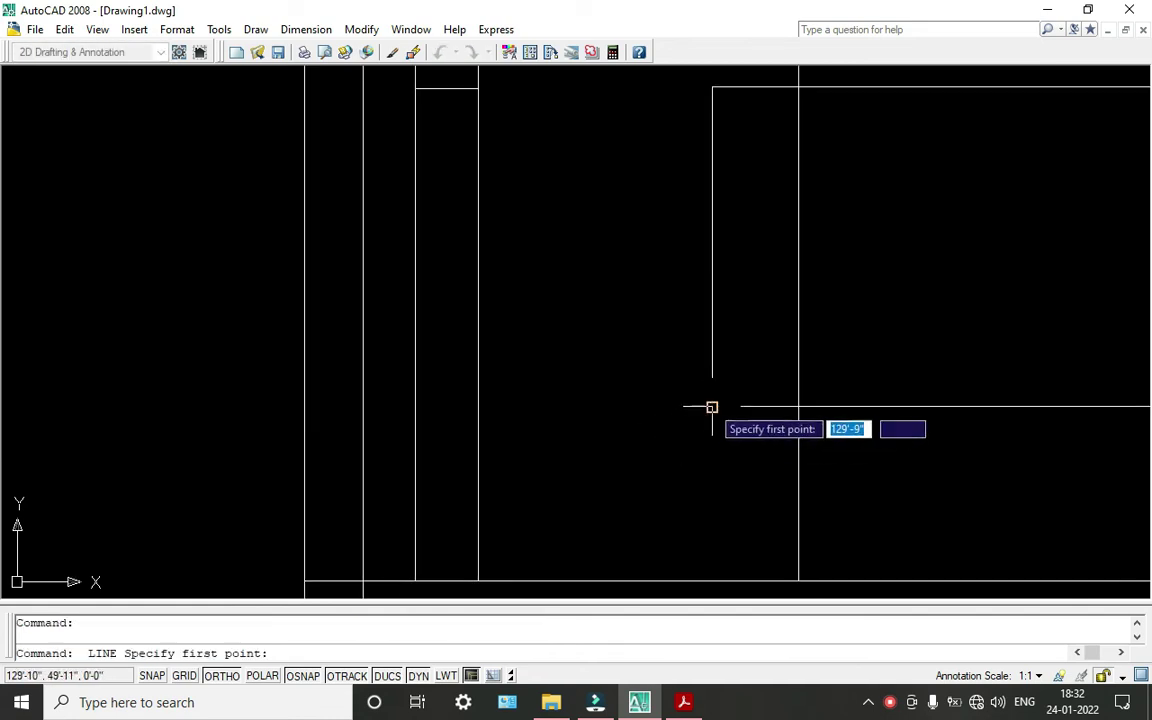
left_click(712, 406)
left_click(415, 405)
key("Escape")
scroll(466, 407, "down", 1)
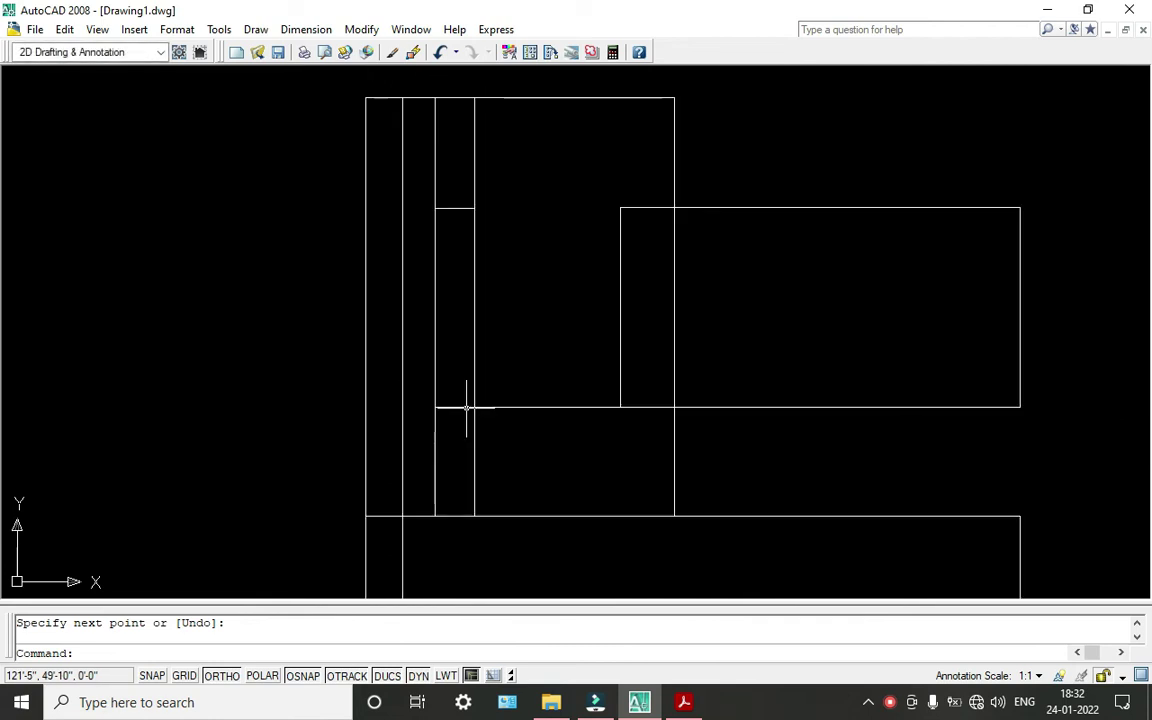
Trim the inner verticals above and below the new lines, plus the stray horizontal segment.
type("tr")
key("Return")
key("Return")
left_click(487, 460)
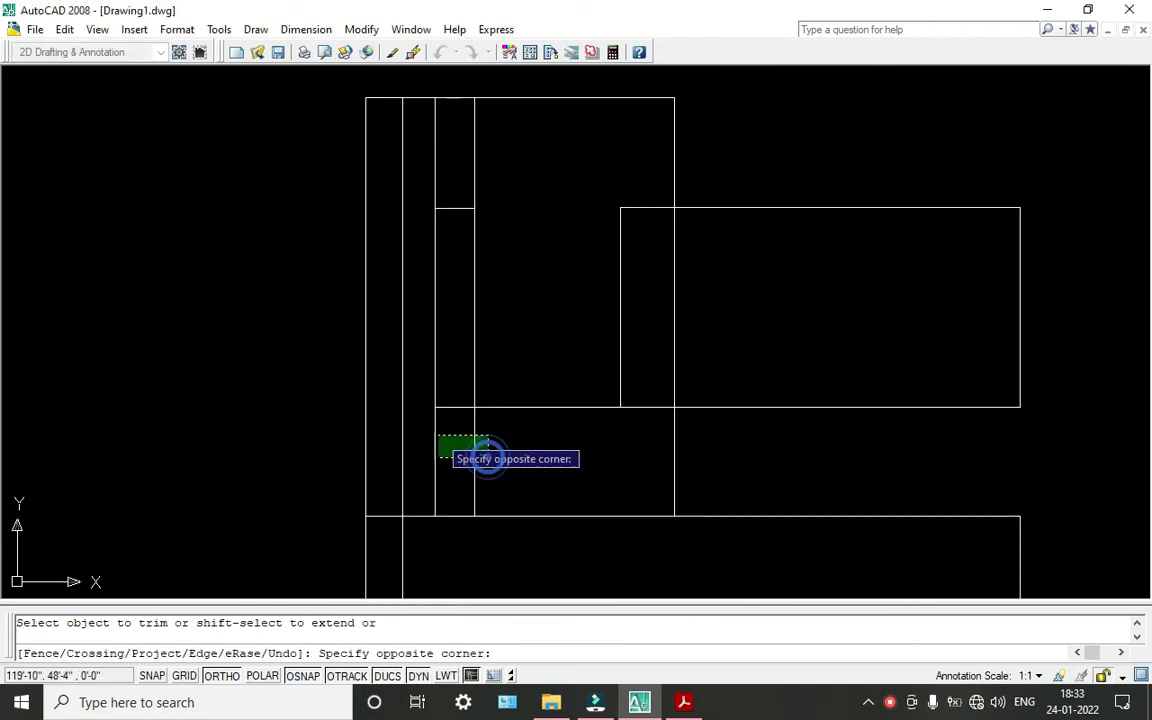
left_click(427, 428)
left_click(491, 162)
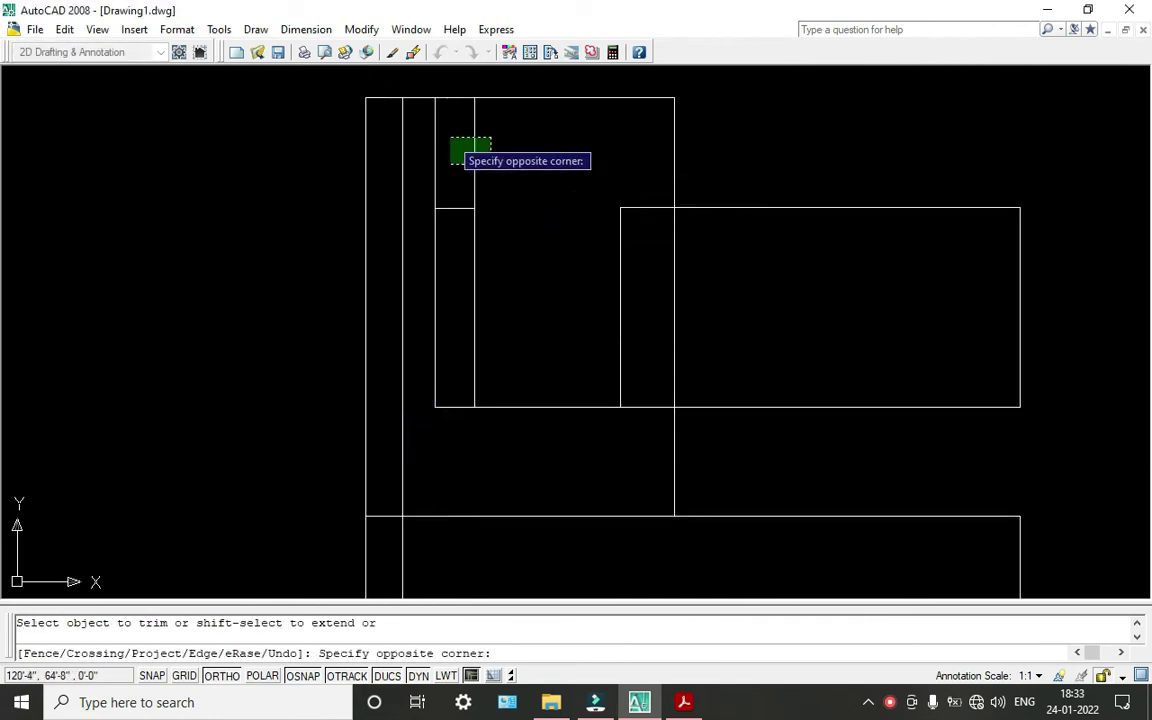
left_click(418, 132)
scroll(491, 165, "down", 1)
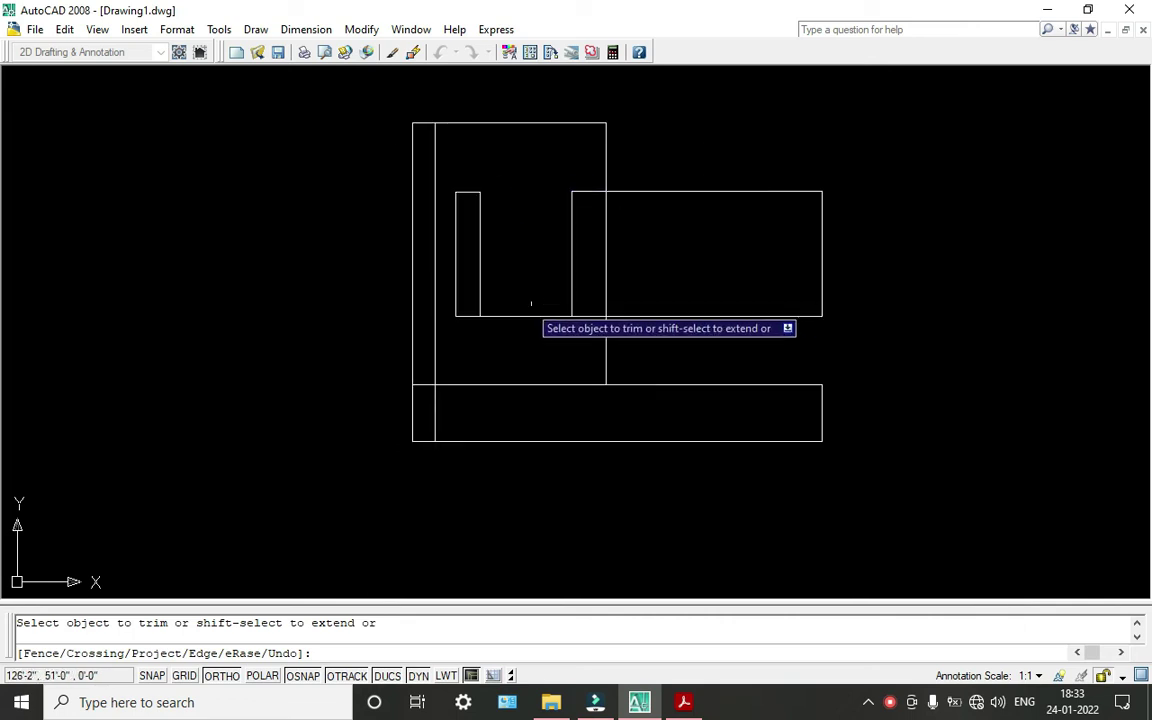
left_click(525, 316)
key("Escape")
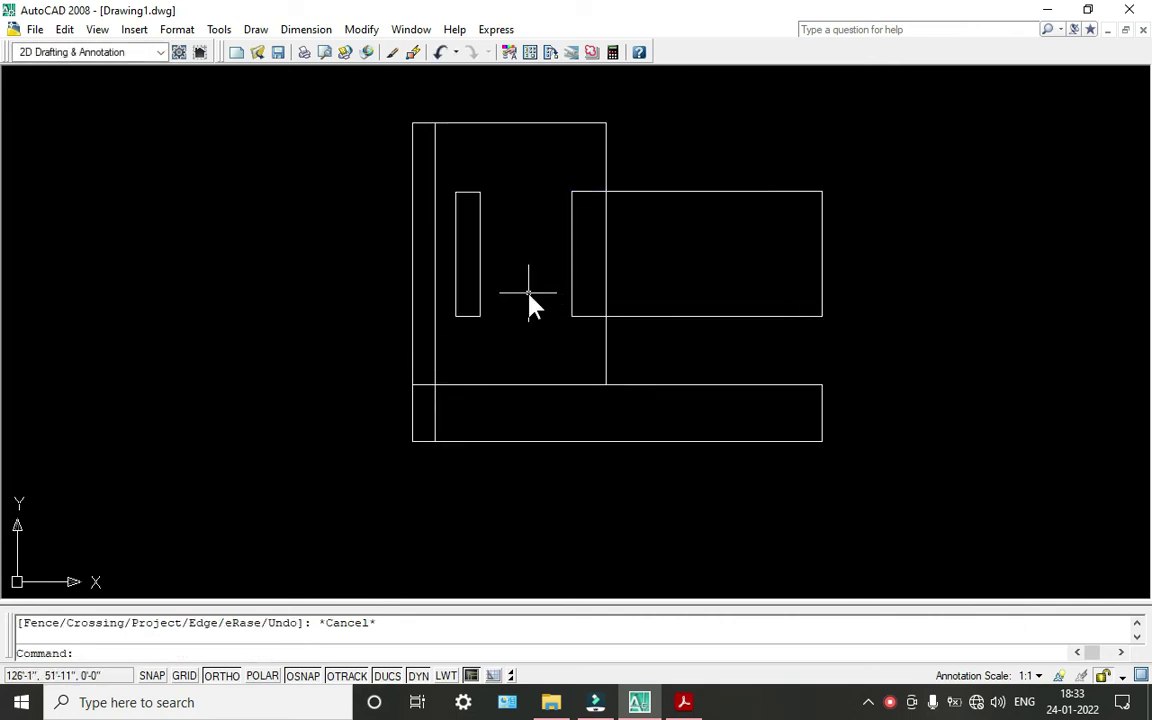
Start another trim with a crossing window, then cancel it.
type("tr")
key("Return")
key("Return")
left_click(616, 260)
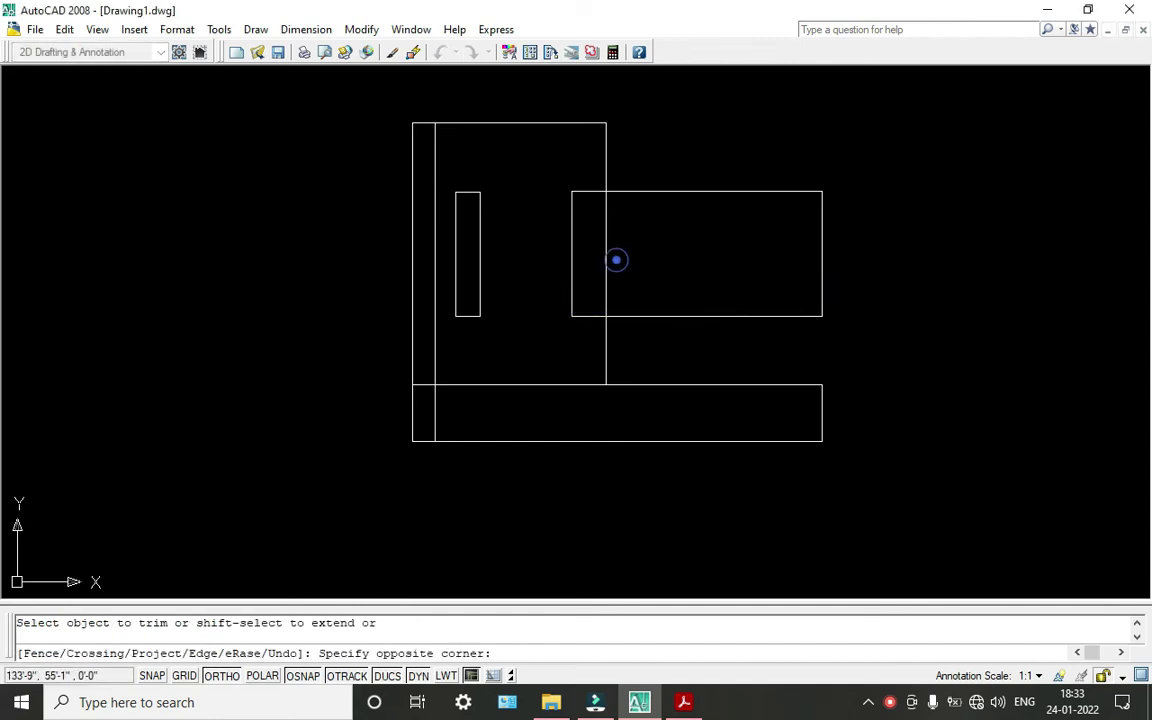
left_click(612, 256)
key("Escape")
scroll(476, 240, "down", 2)
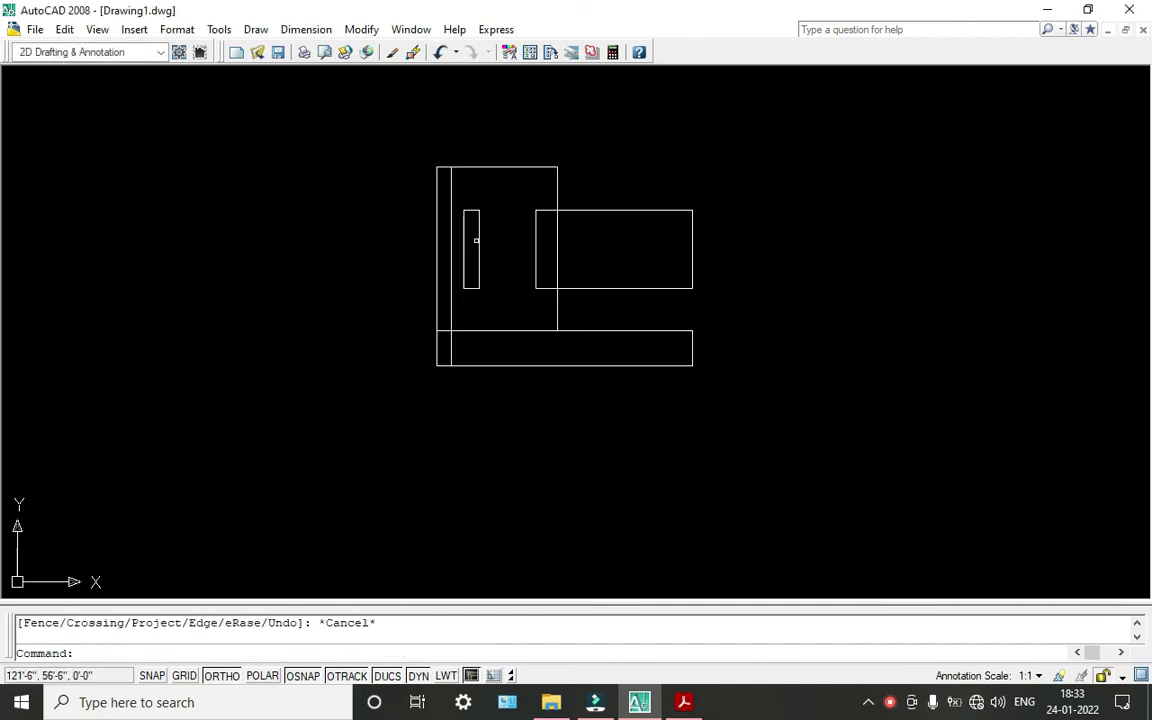
Draw a vertical line from the small rectangle's top midpoint to its bottom midpoint.
scroll(476, 240, "up", 5)
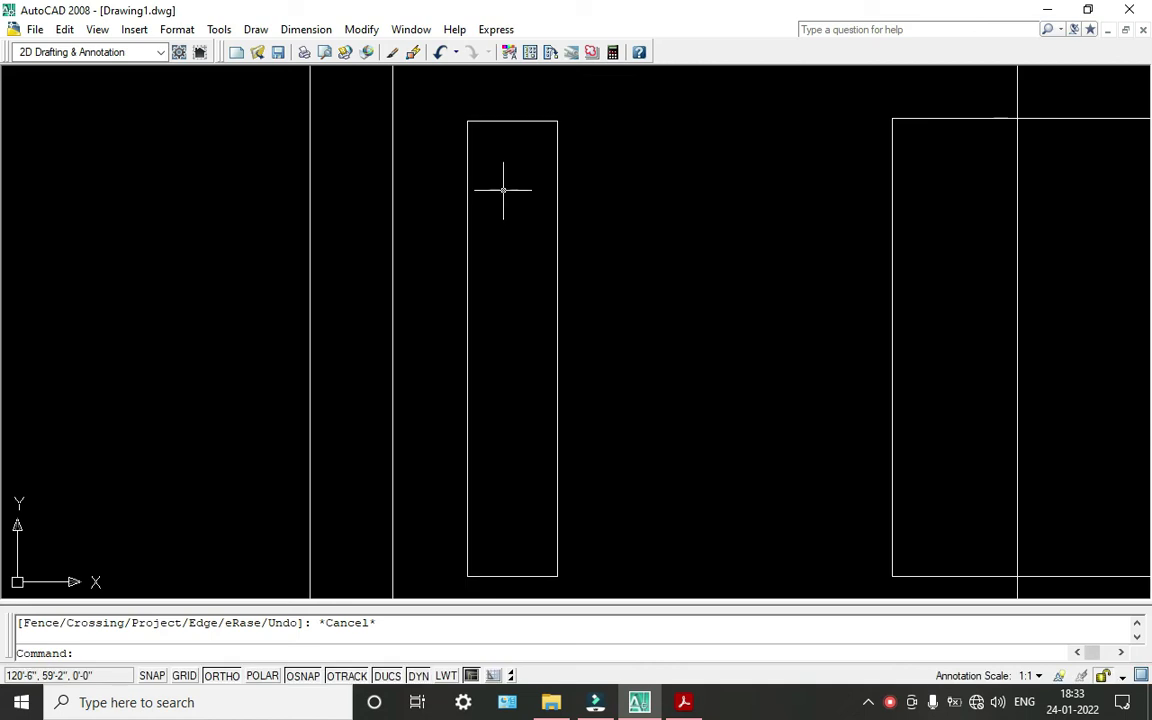
type("l")
key("Return")
left_click(512, 122)
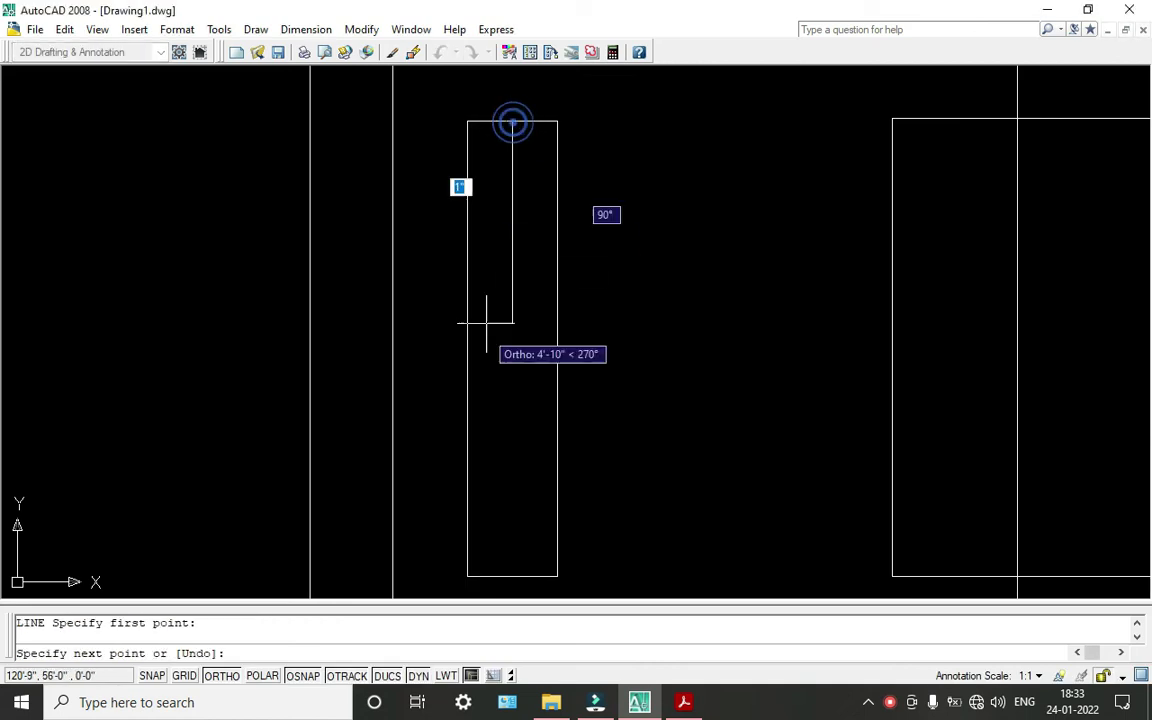
middle_click_drag(486, 323, 512, 178)
left_click(548, 405)
key("Return")
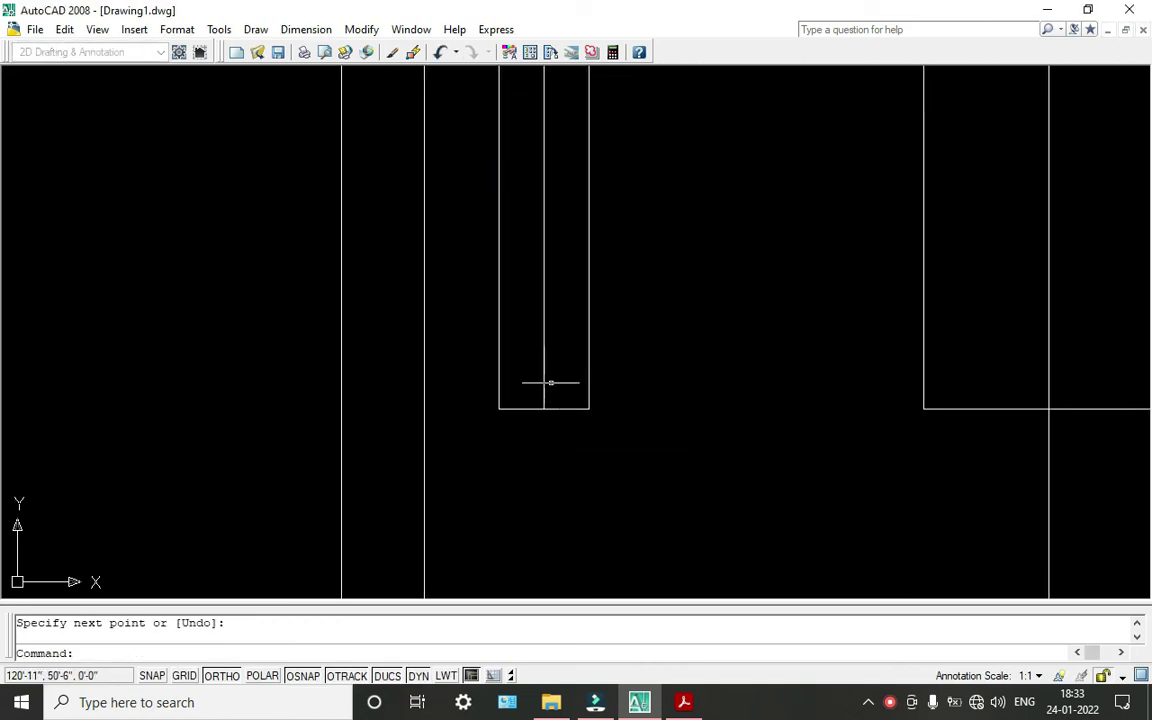
scroll(550, 382, "down", 2)
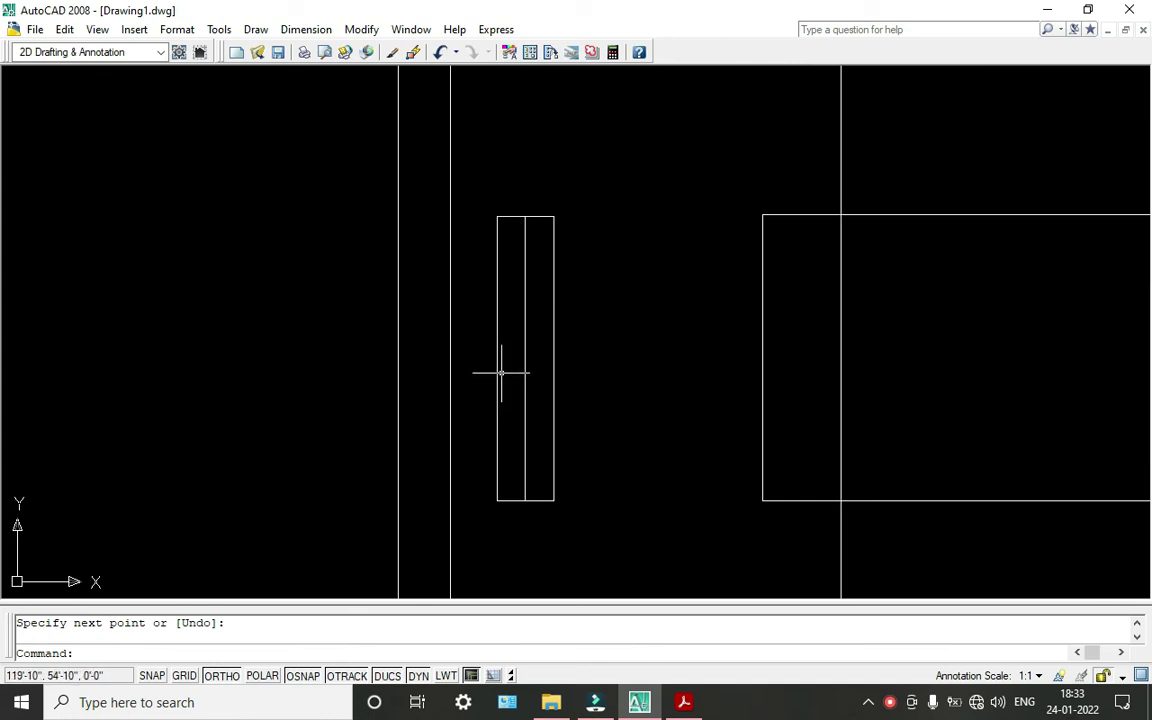
Draw a horizontal line from the right edge's midpoint to the frame's left edge.
type("l")
key("Return")
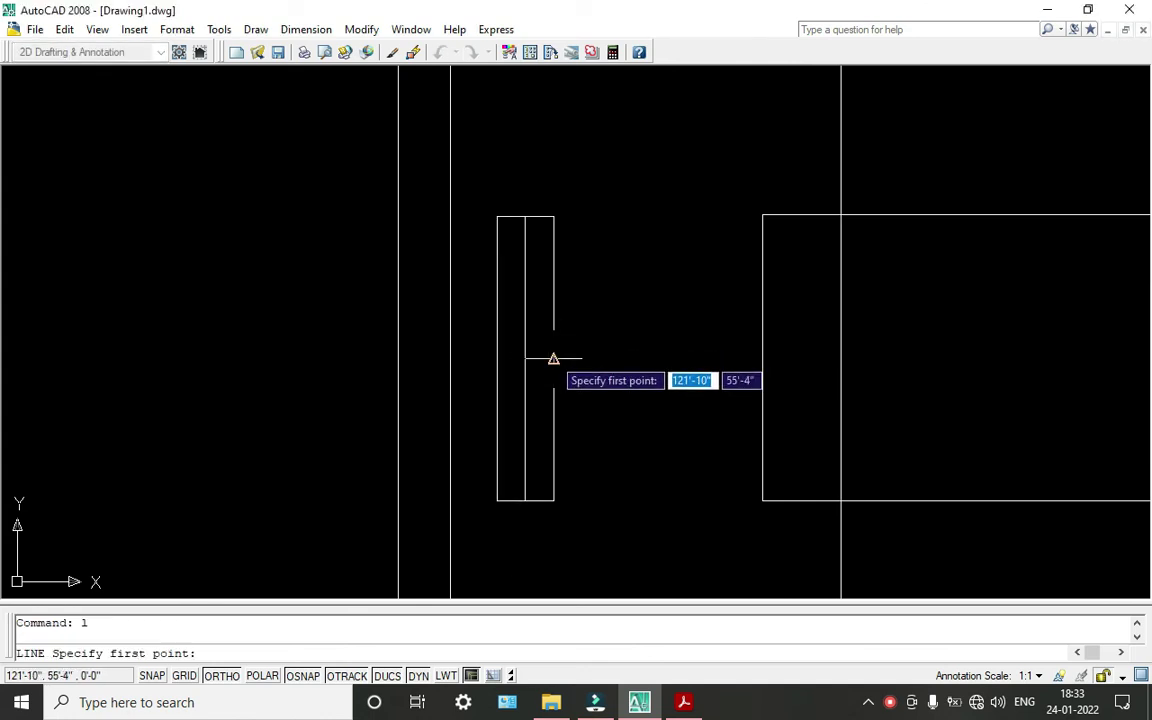
left_click(553, 358)
left_click(497, 358)
key("Return")
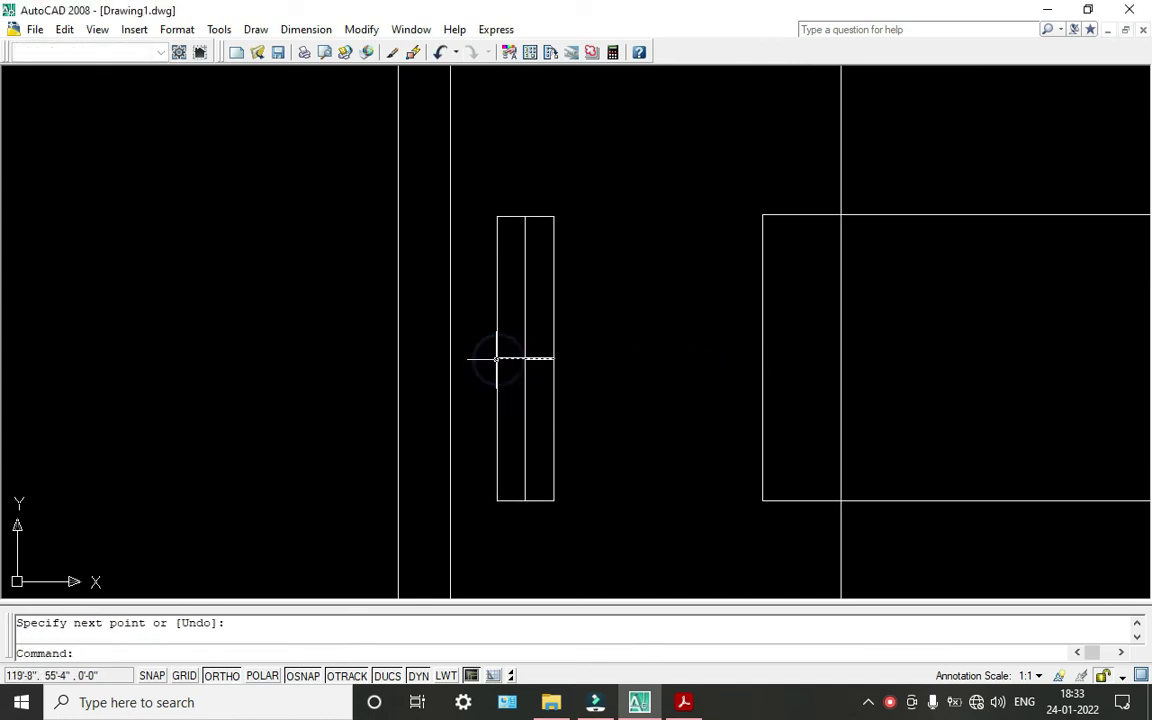
scroll(530, 320, "down", 2)
scroll(573, 295, "up", 5)
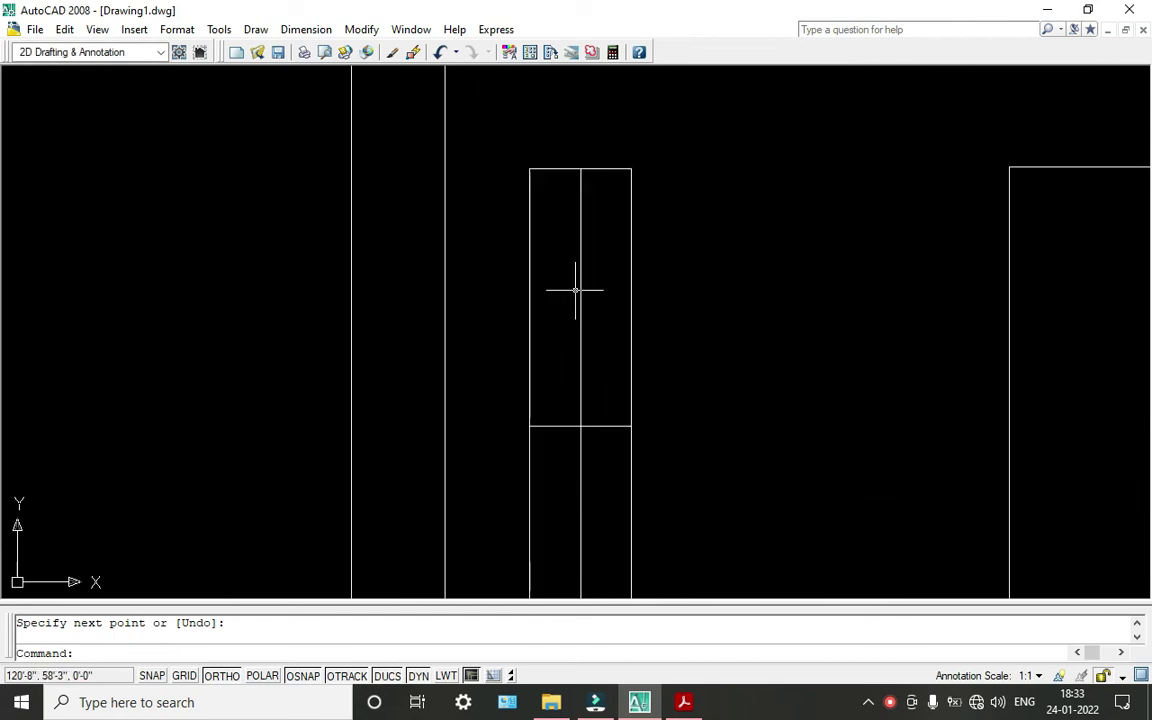
key("Return")
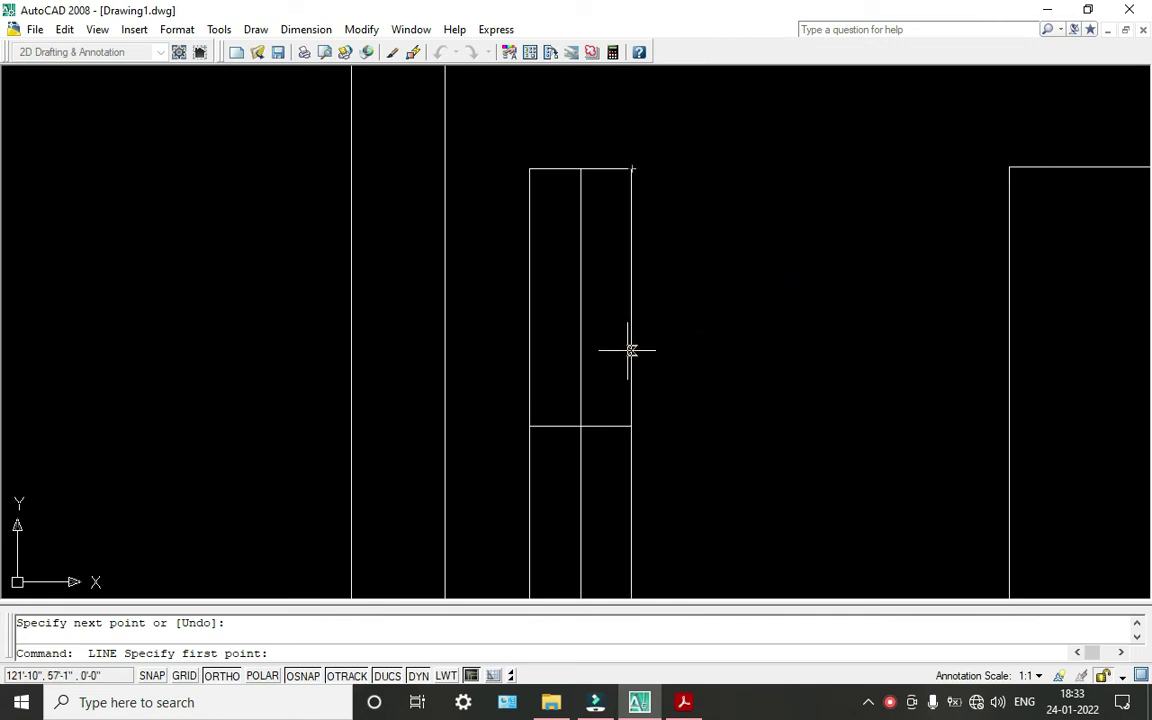
key("Escape")
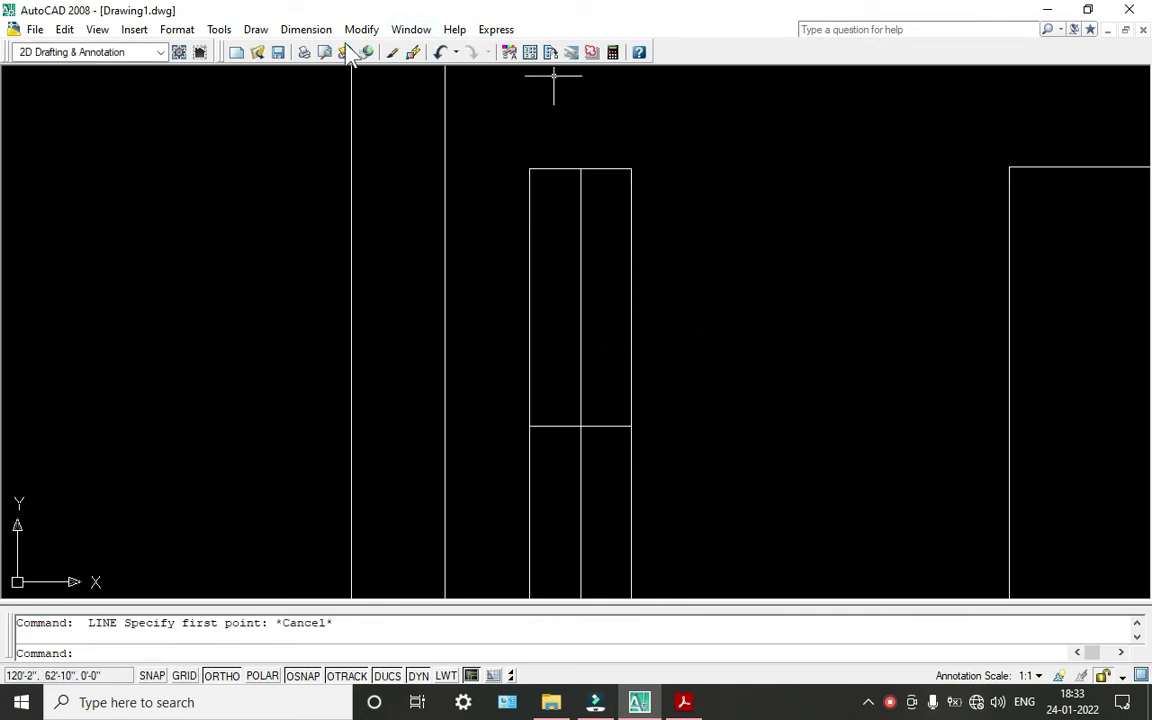
left_click(311, 31)
left_click(302, 74)
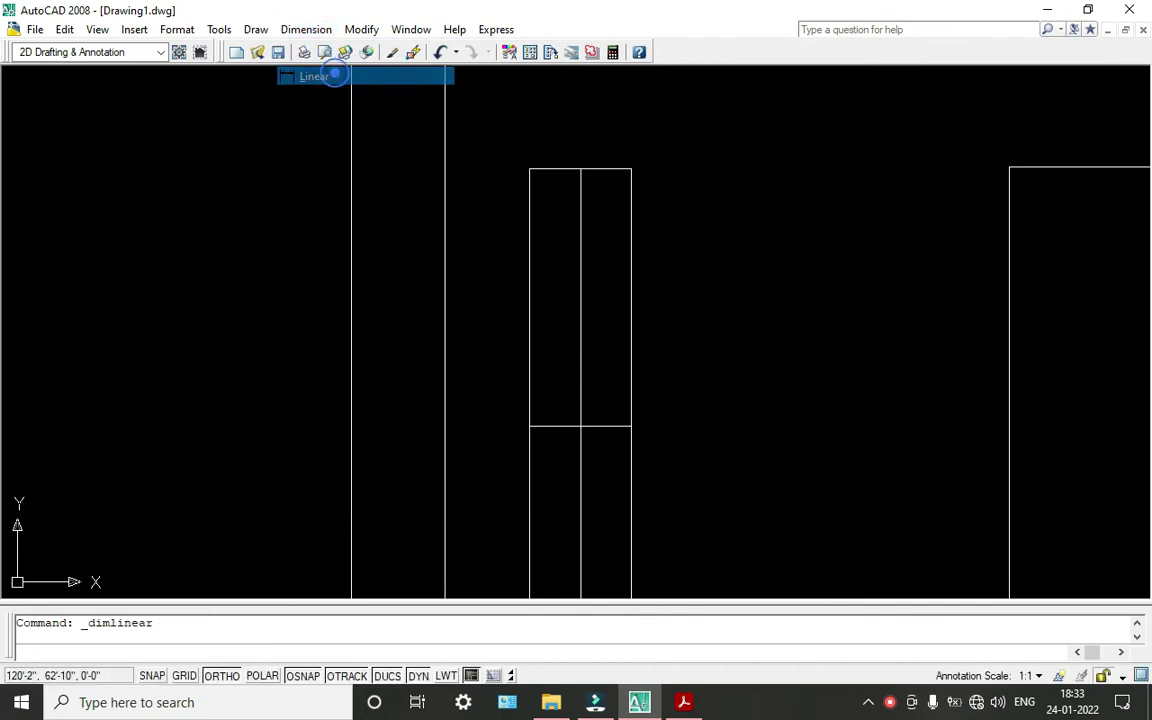
left_click(632, 168)
left_click(631, 426)
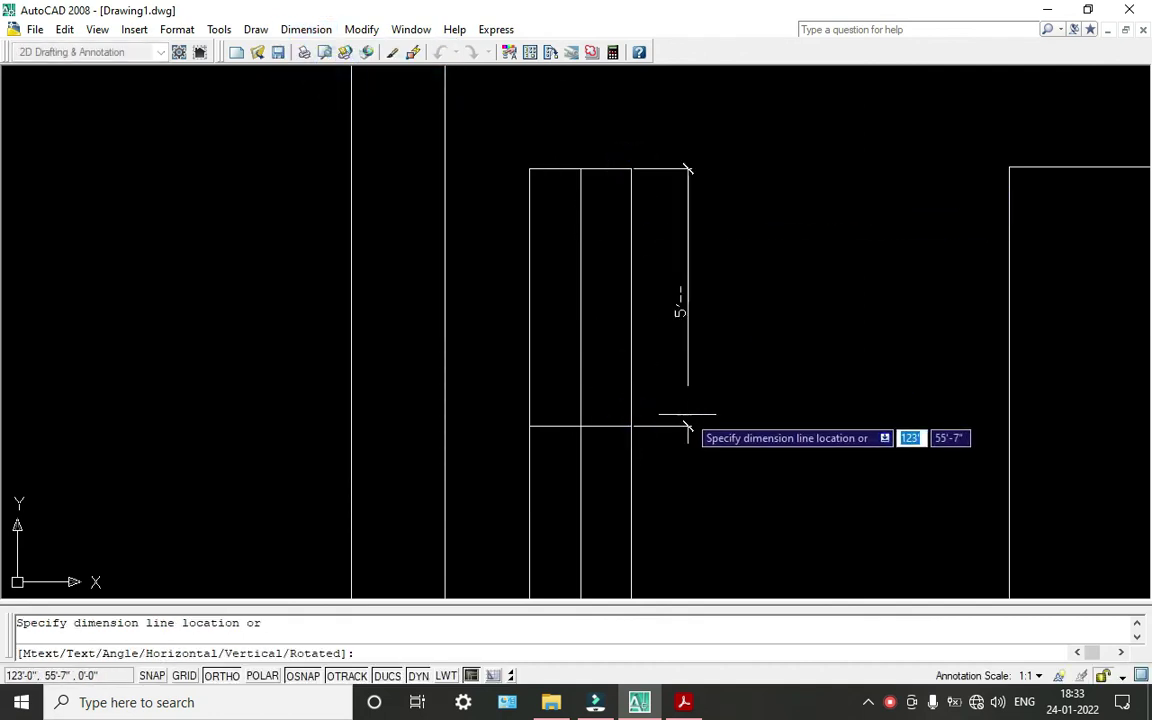
key("Escape")
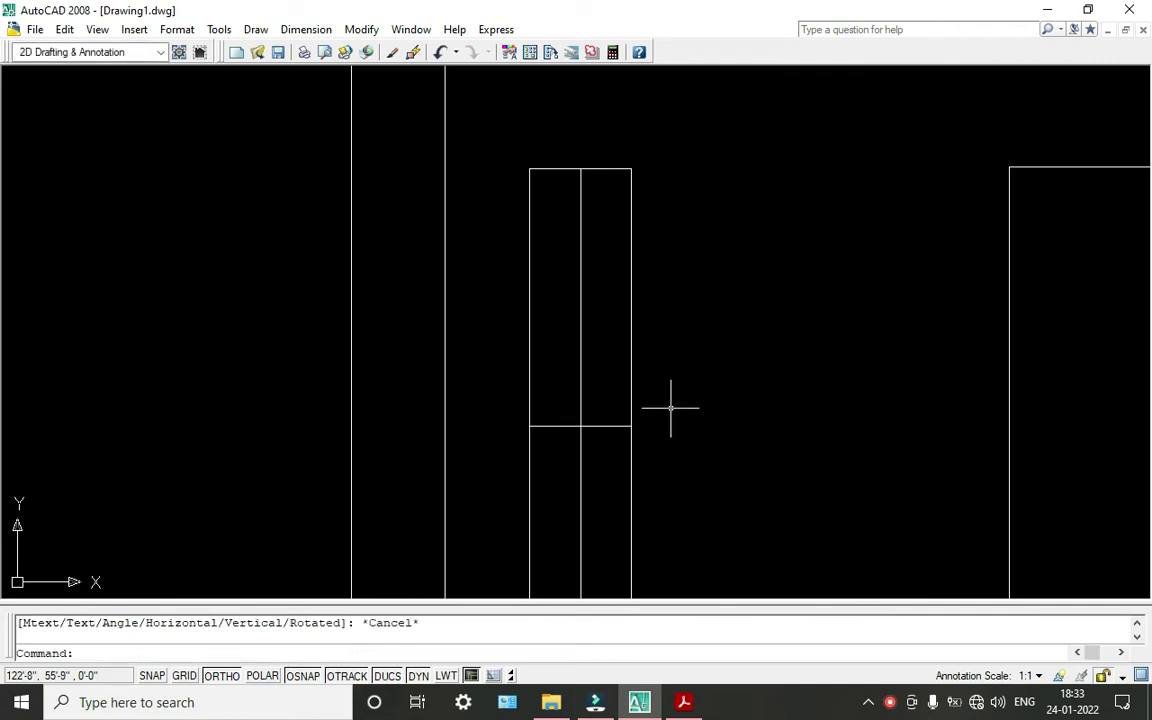
Try an offset with distance 2, then cancel it.
type("o")
key("Return")
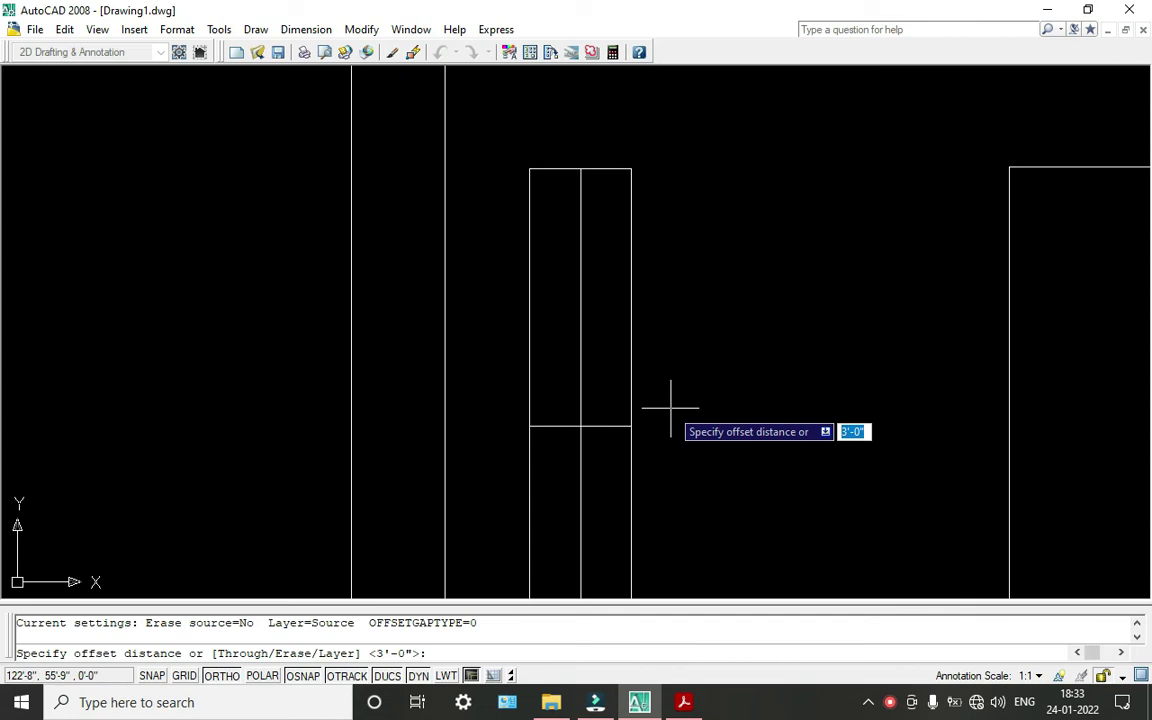
type("2.5'3")
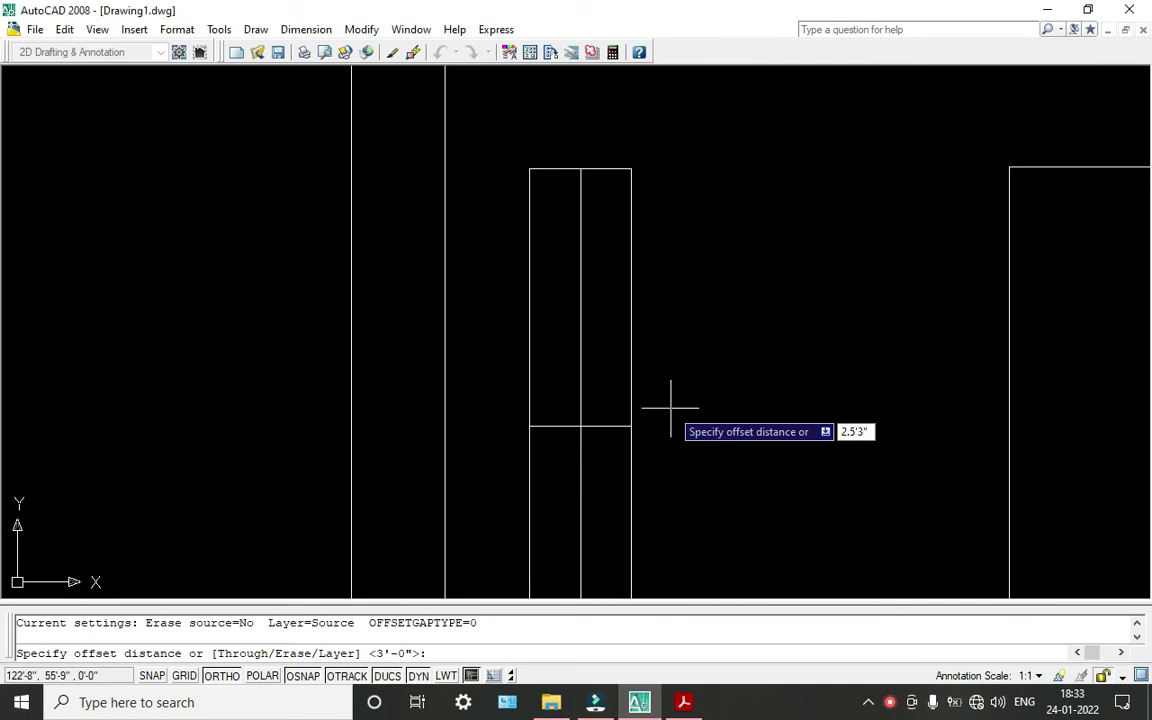
key("Return")
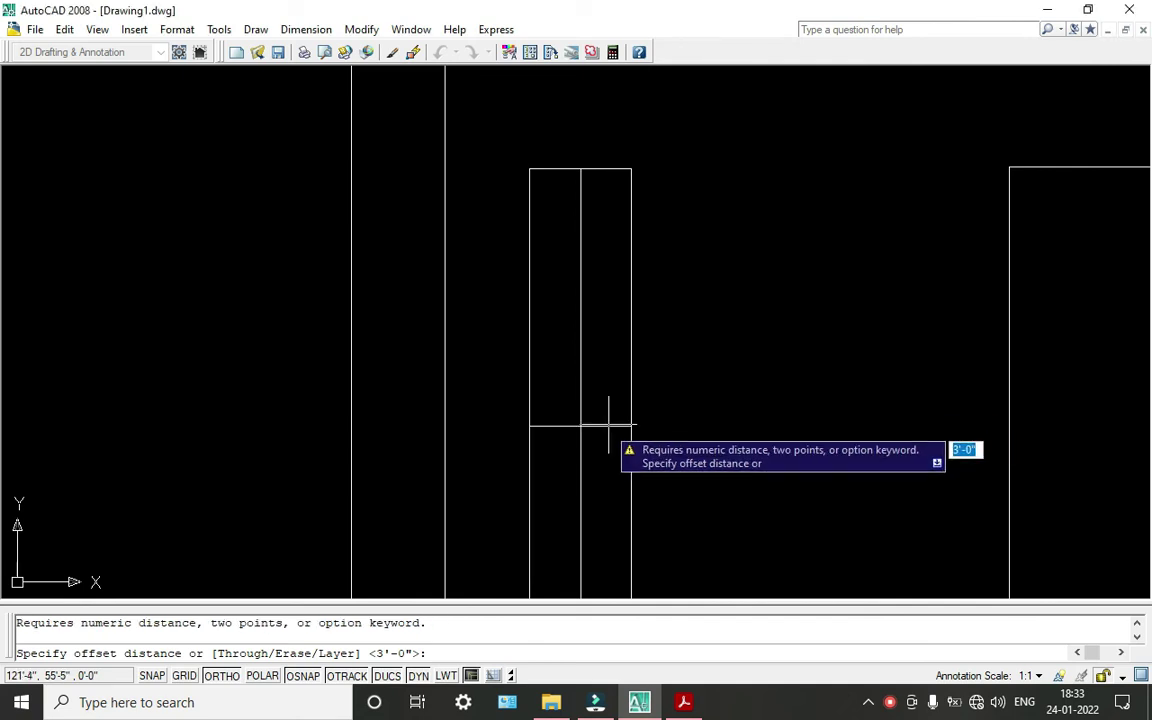
left_click(889, 702)
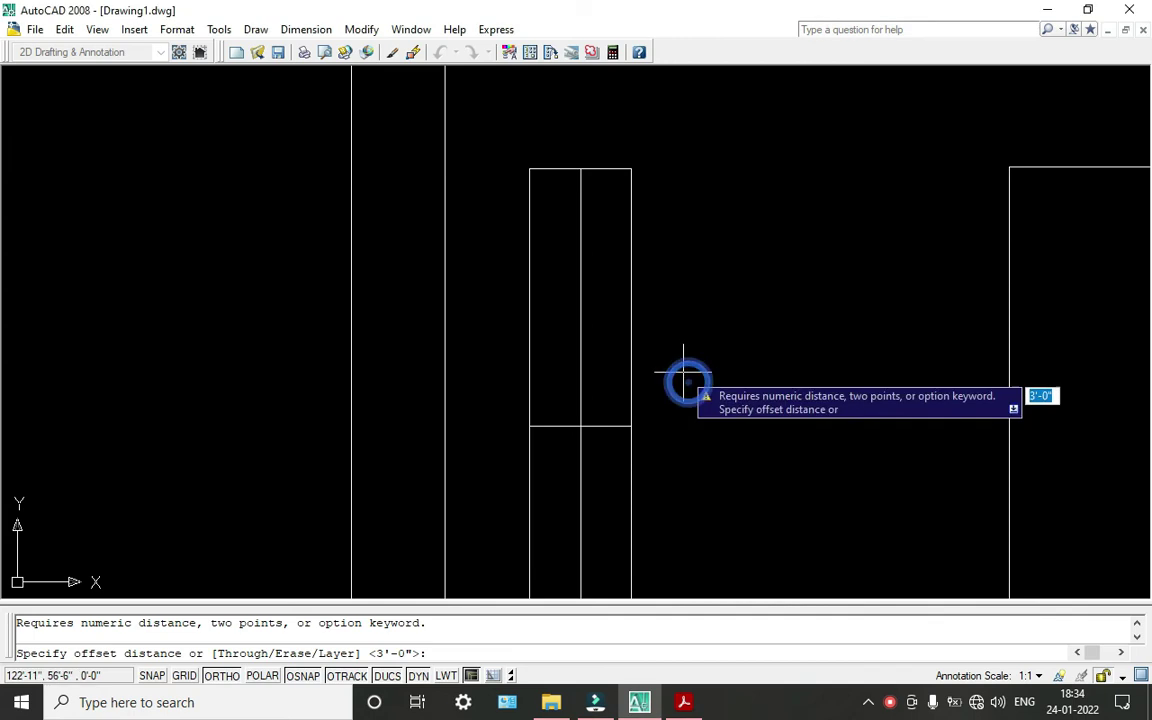
key("Escape")
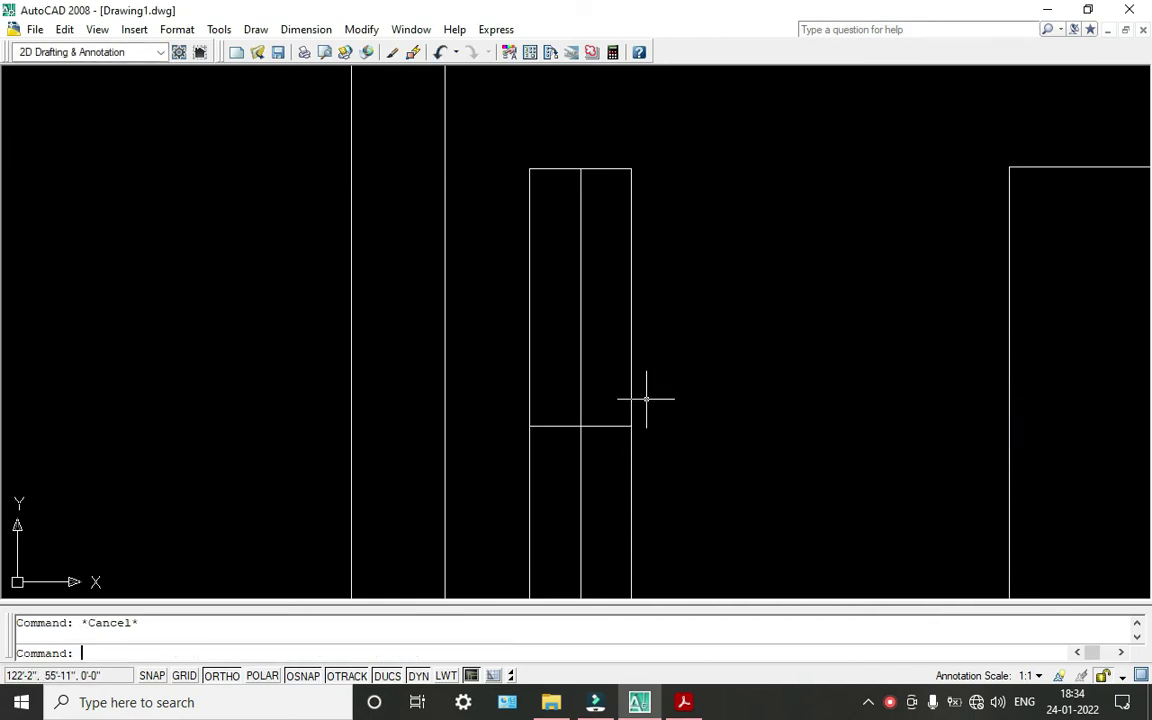
Offset the middle horizontal line 3'-0" both above and below.
type("o")
key("Return")
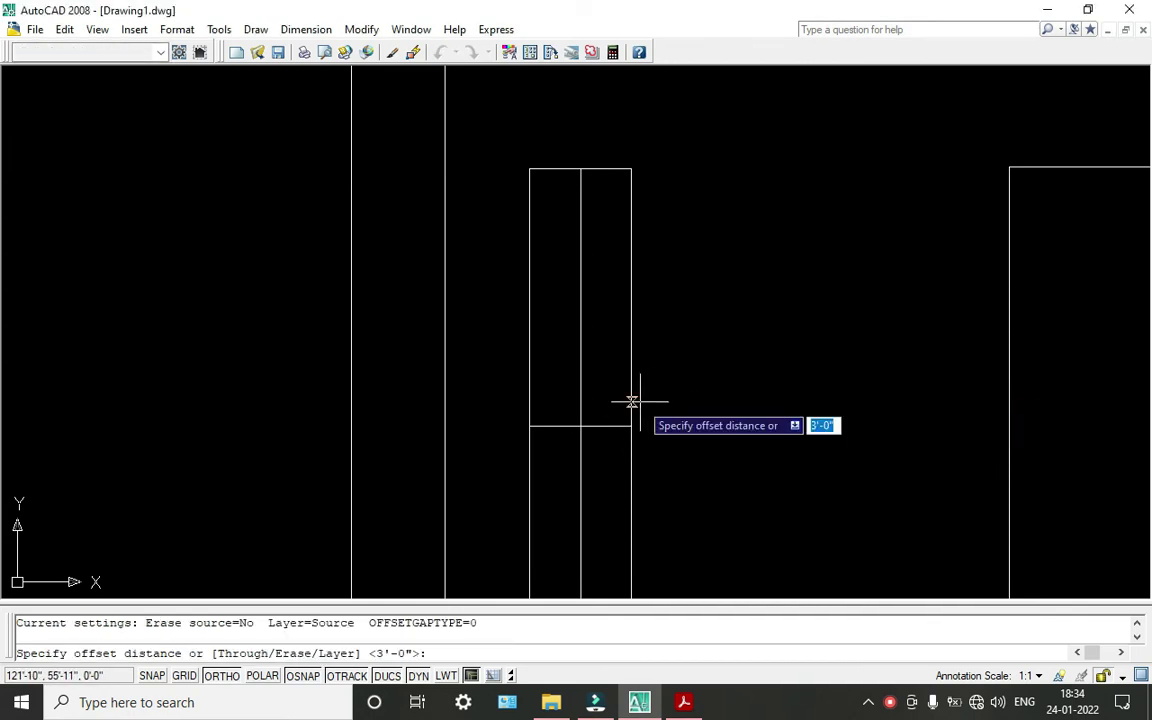
type("2.5'3")
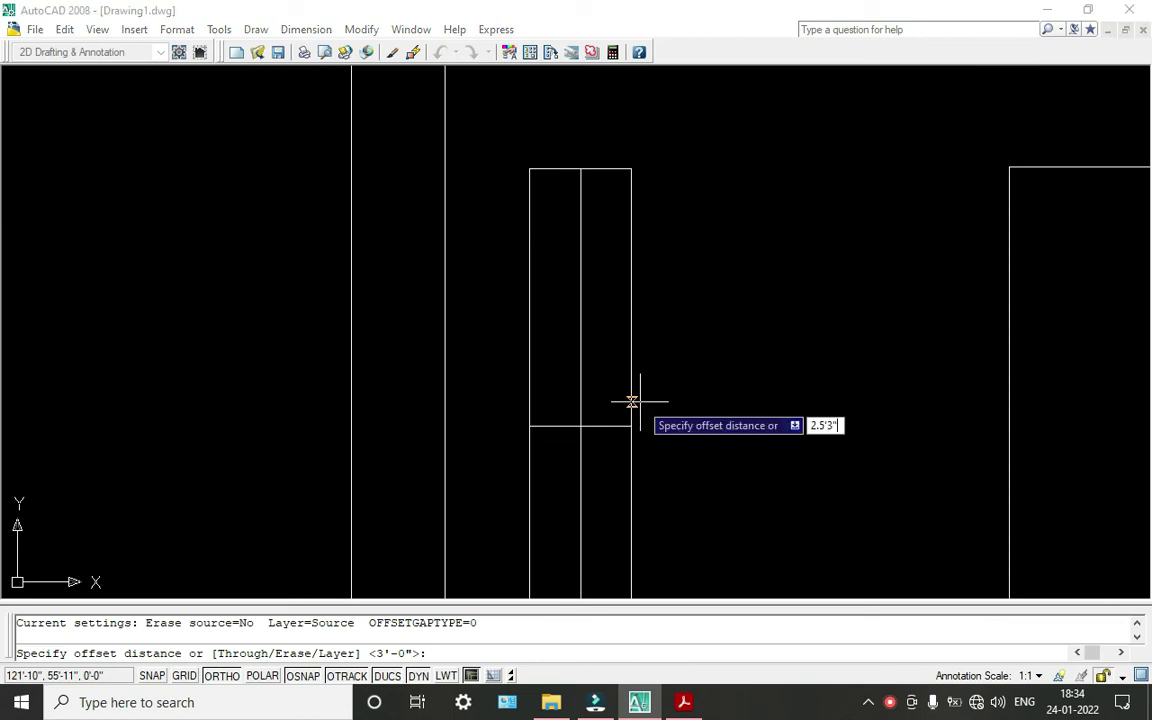
key("Return")
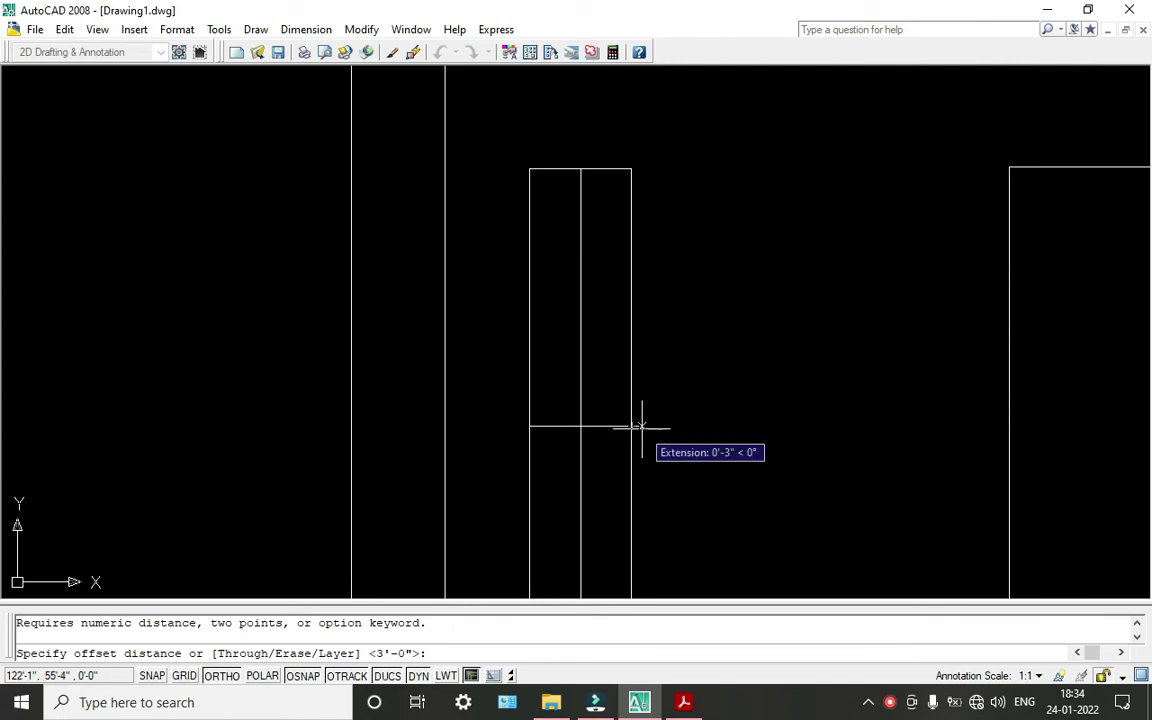
key("Return")
left_click(612, 426)
left_click(604, 395)
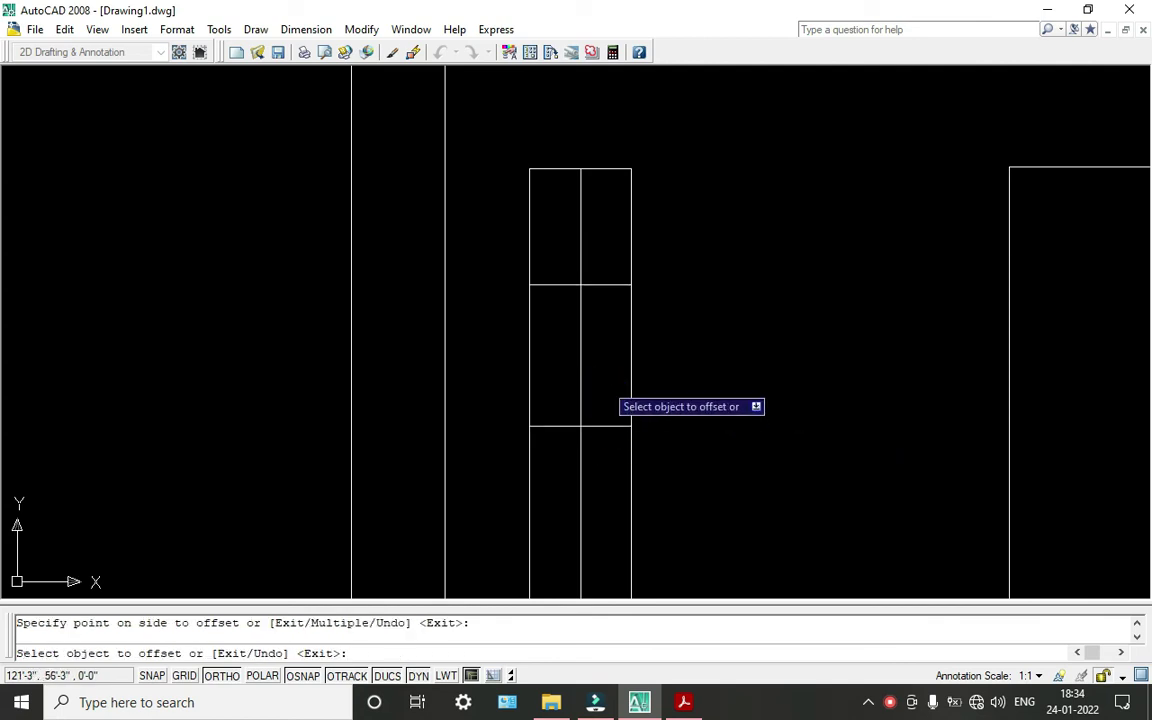
scroll(604, 290, "down", 2)
left_click(611, 374)
left_click(578, 439)
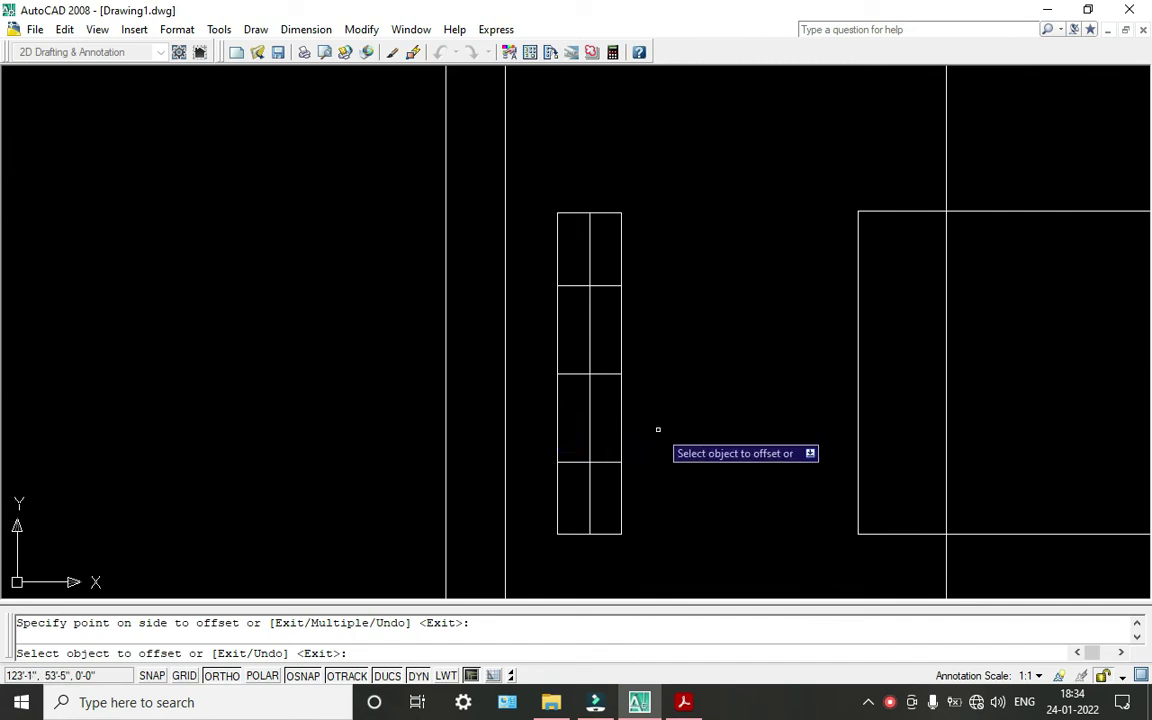
key("Escape")
scroll(846, 271, "down", 2)
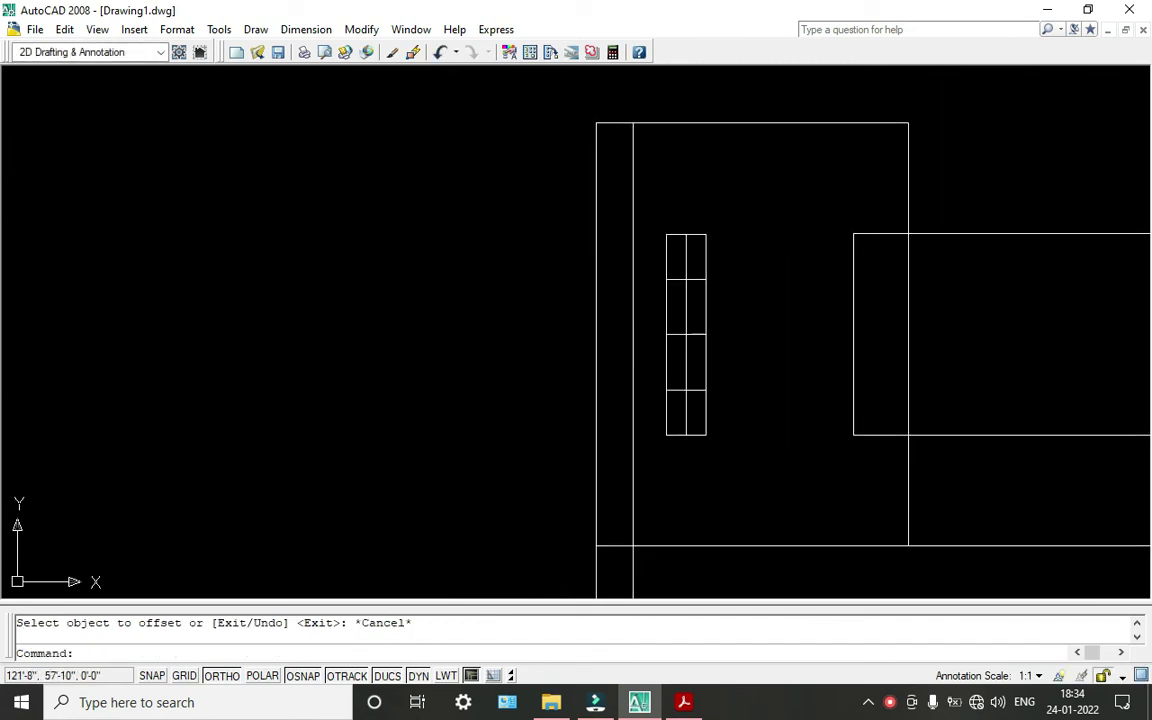
scroll(682, 226, "up", 4)
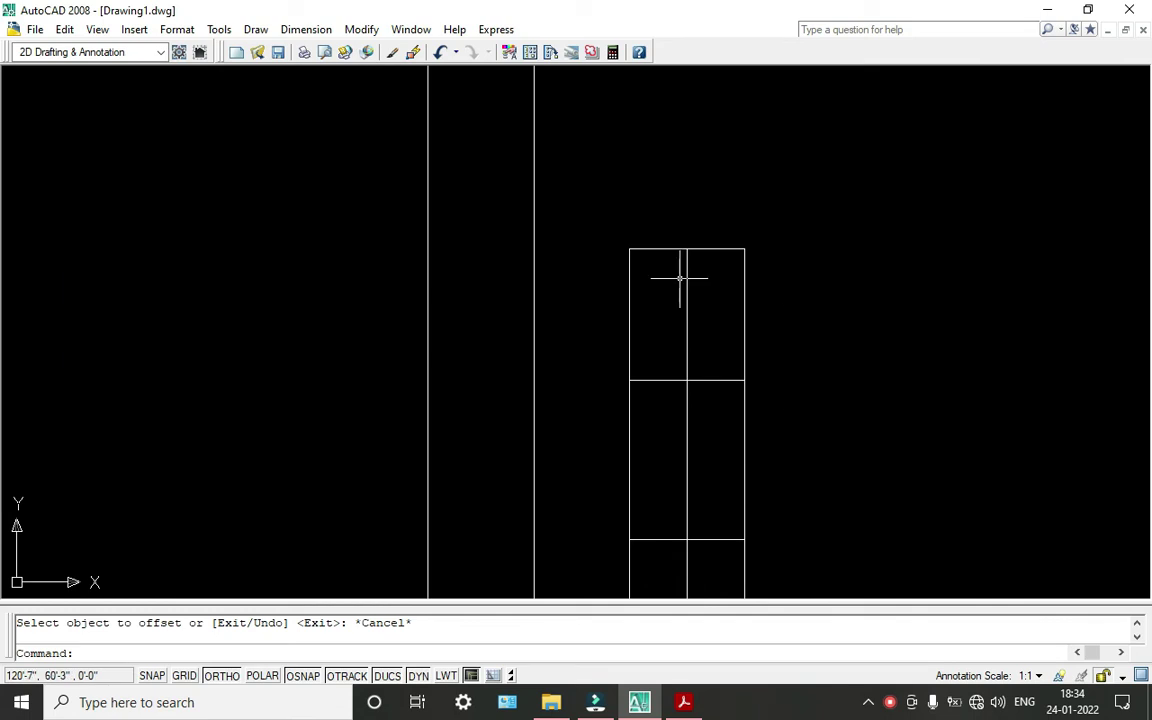
Offset the frame's edges 1" outward to form border lines.
type("o")
key("Return")
type("1\"")
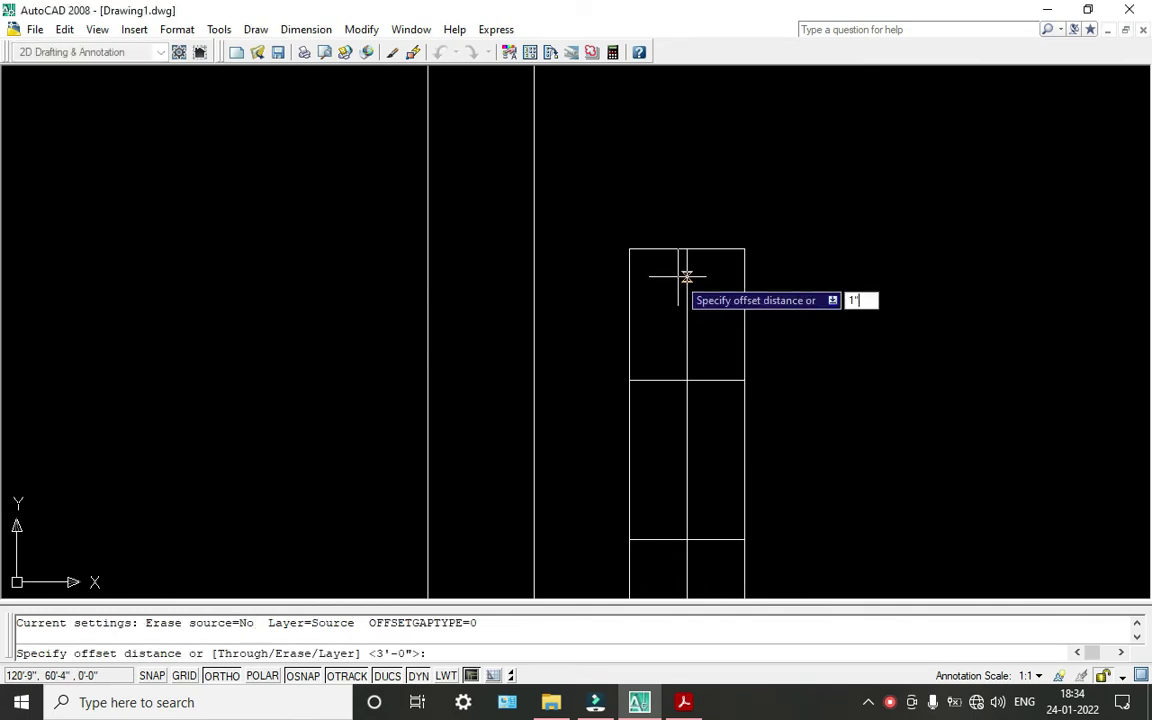
key("Return")
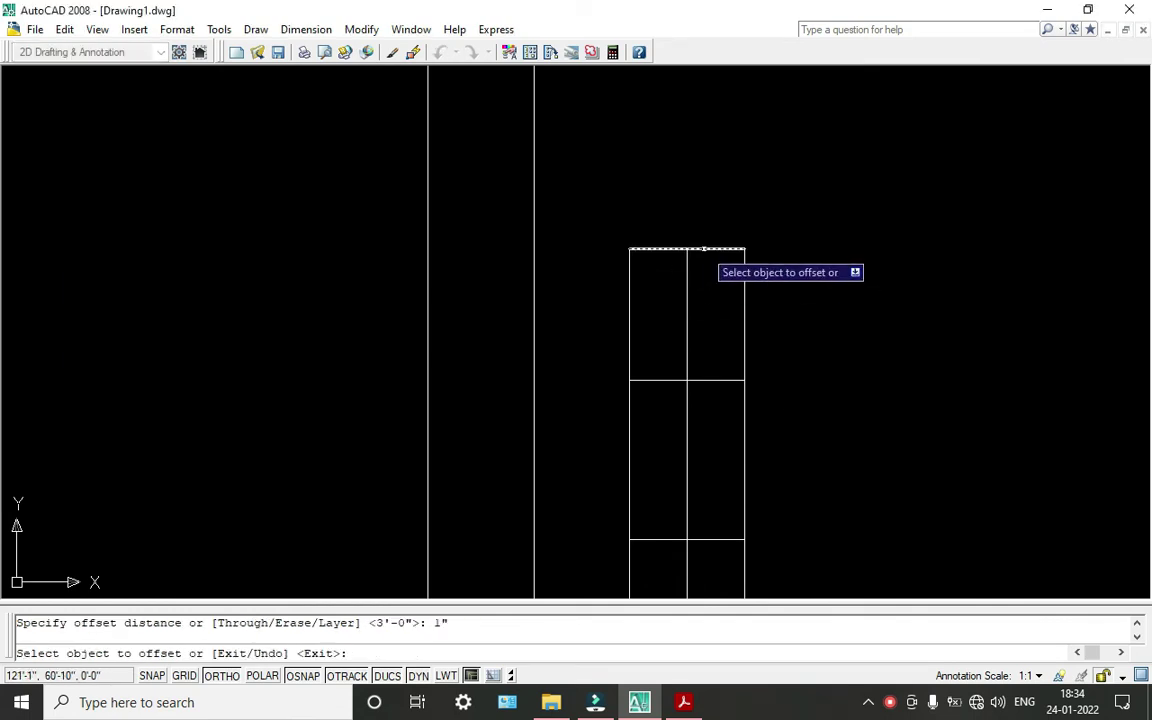
left_click(701, 249)
left_click(764, 300)
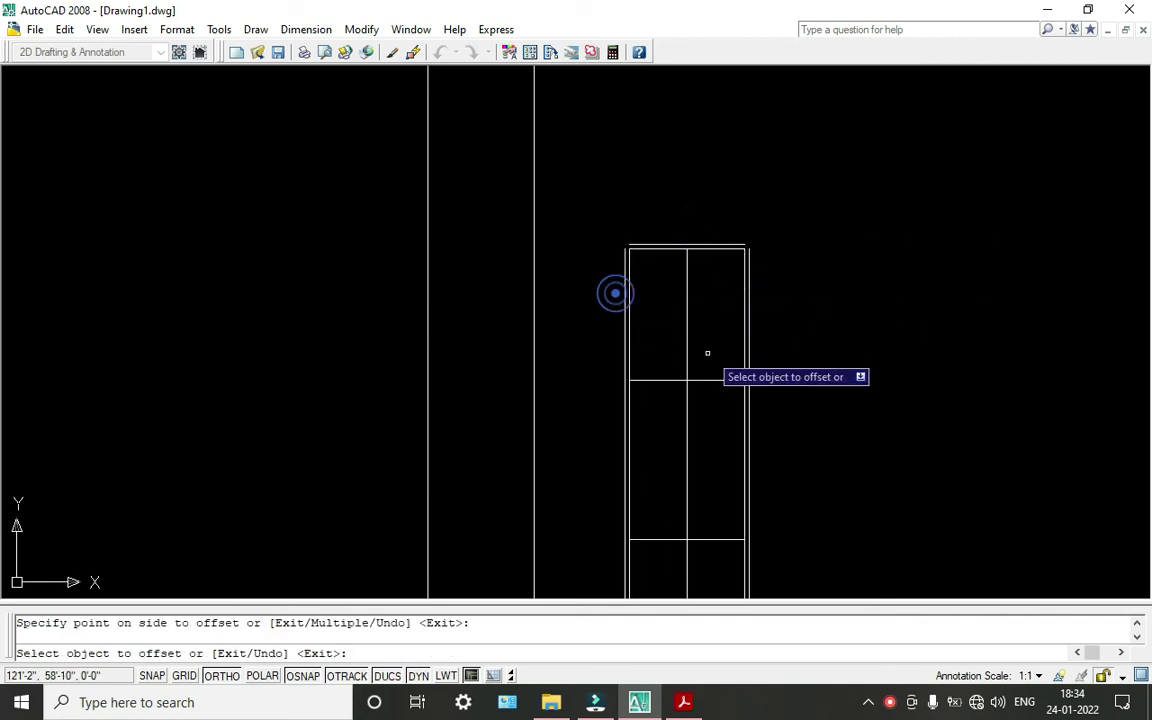
scroll(710, 355, "down", 2)
scroll(643, 455, "up", 4)
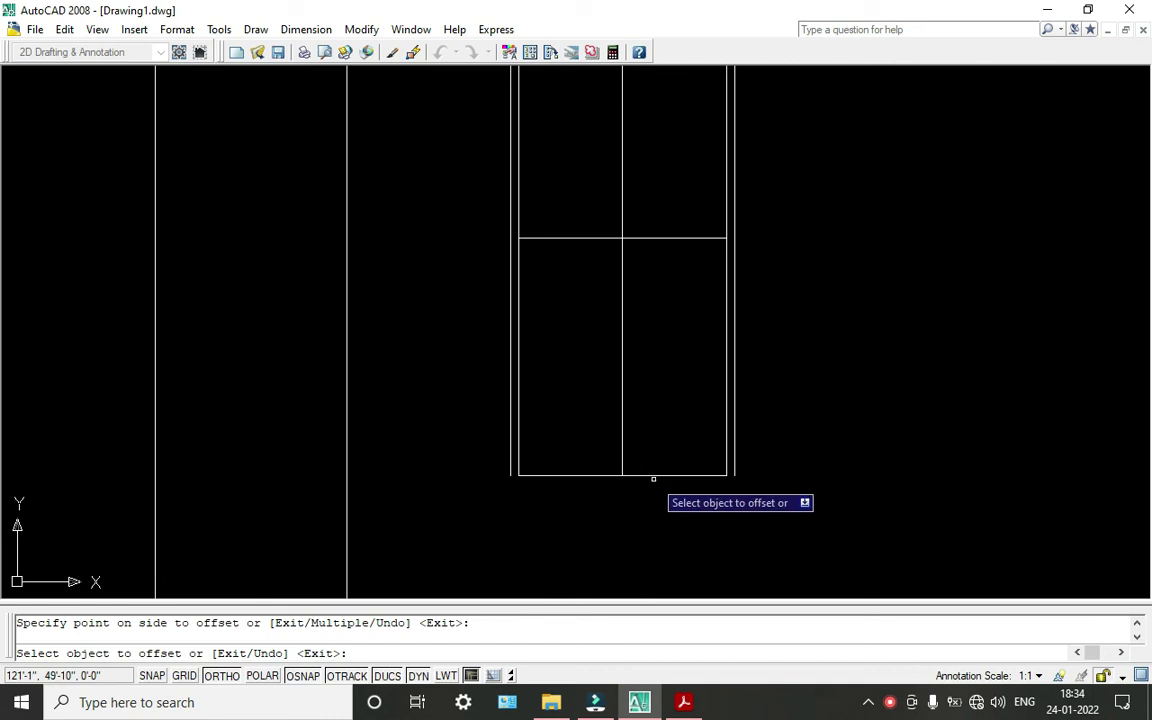
left_click(653, 475)
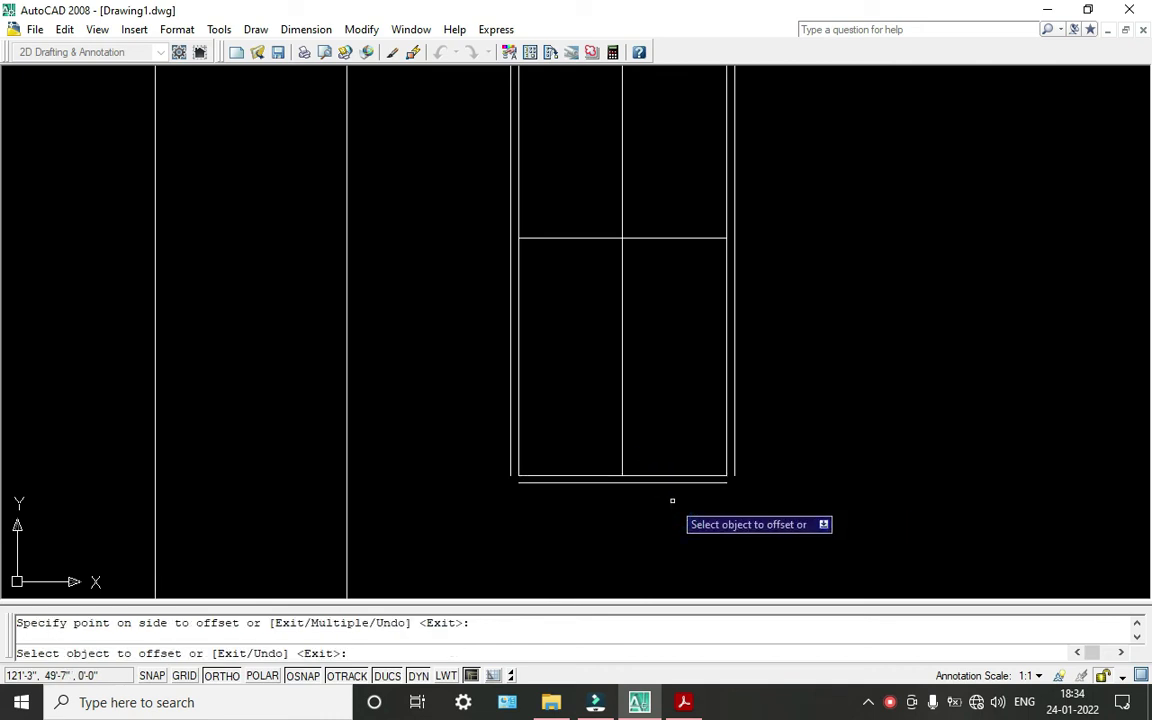
key("Escape")
type("f")
key("Return")
scroll(730, 478, "up", 4)
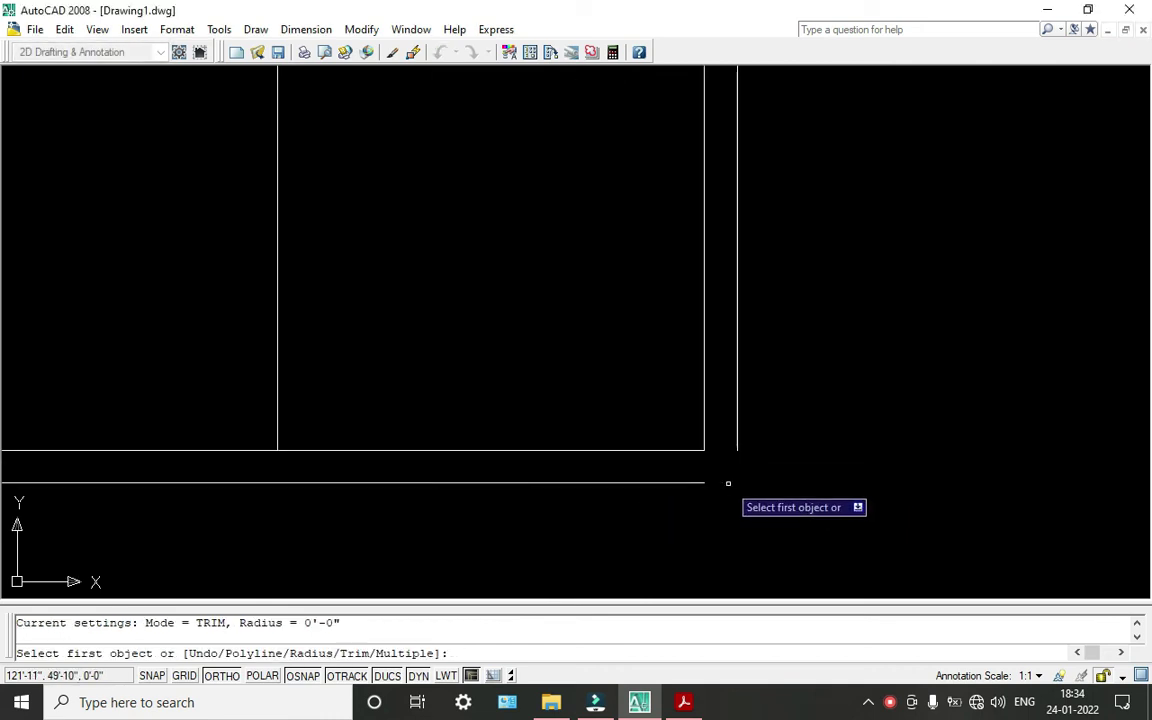
Fillet the border's bottom-right and bottom-left corners closed with zero radius.
left_click(737, 411)
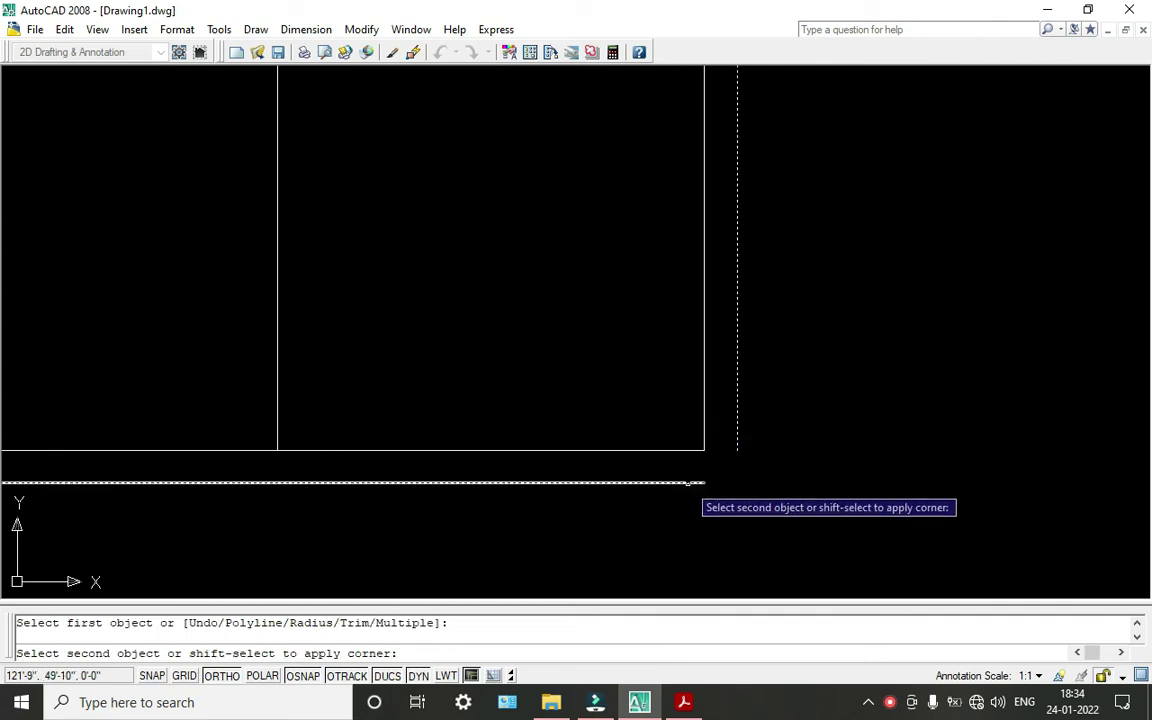
left_click(691, 485)
scroll(681, 483, "down", 3)
key("Return")
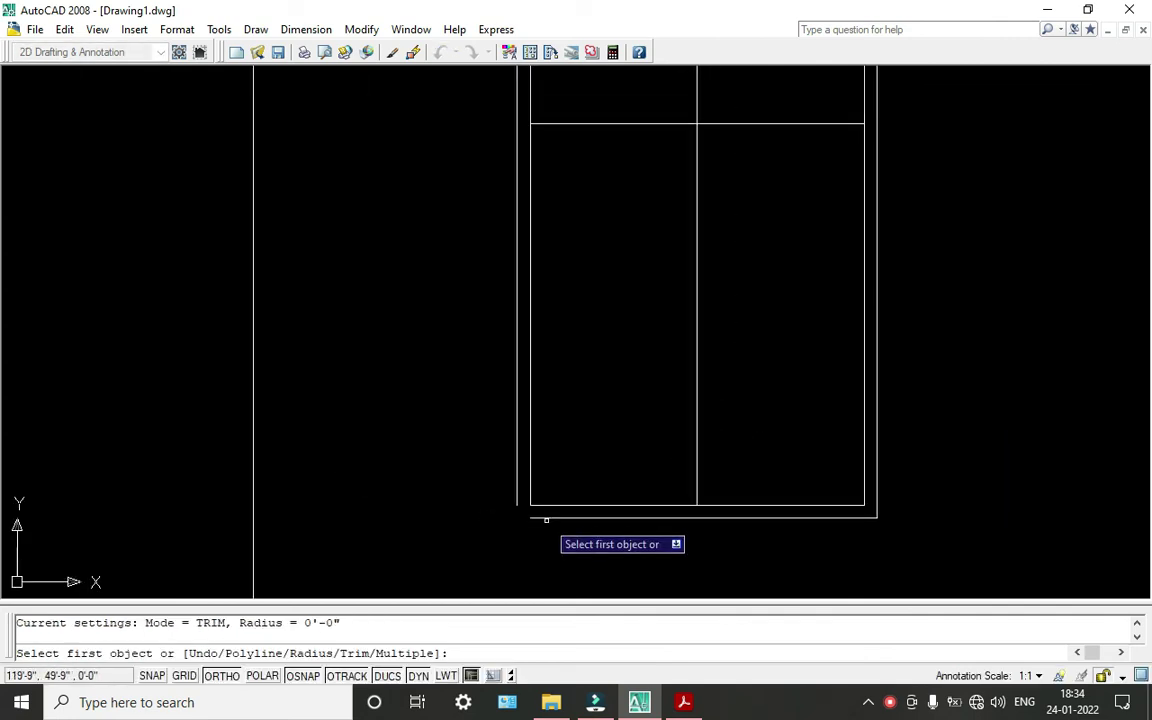
left_click(546, 518)
left_click(517, 484)
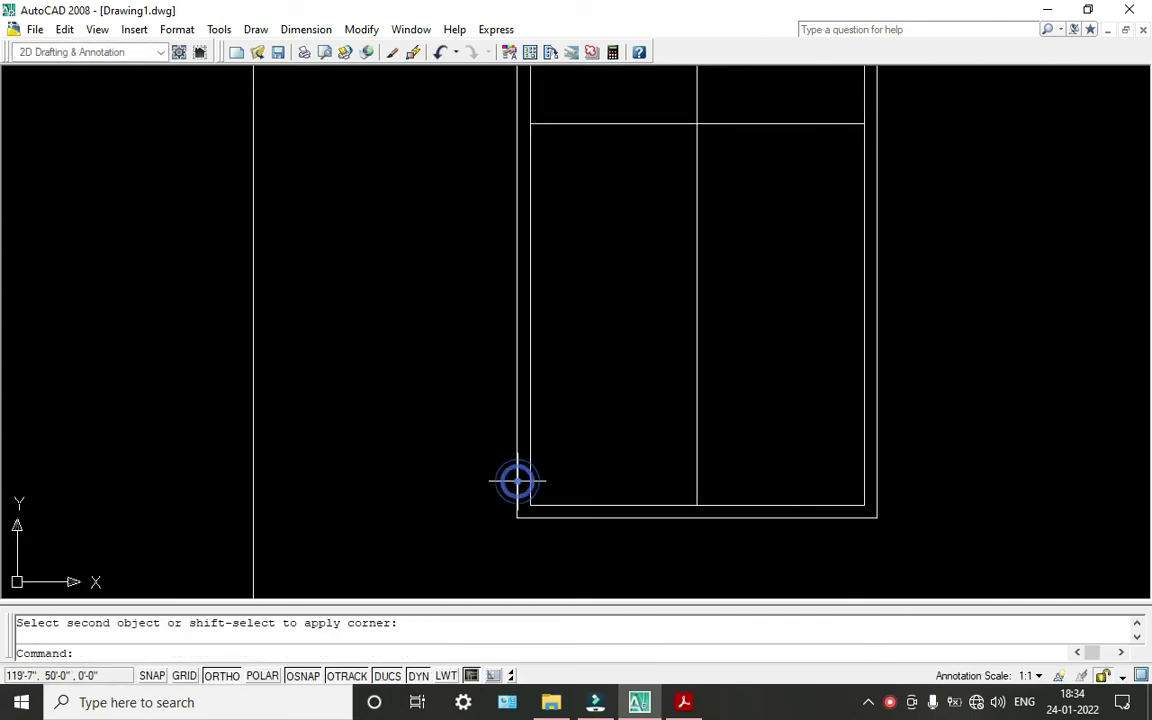
scroll(517, 484, "down", 2)
mouse_move(535, 417)
middle_mouse_down()
mouse_move(595, 210)
mouse_move(564, 390)
middle_mouse_up()
scroll(509, 226, "up", 6)
Fillet the two upper border corners closed with zero radius.
key("Return")
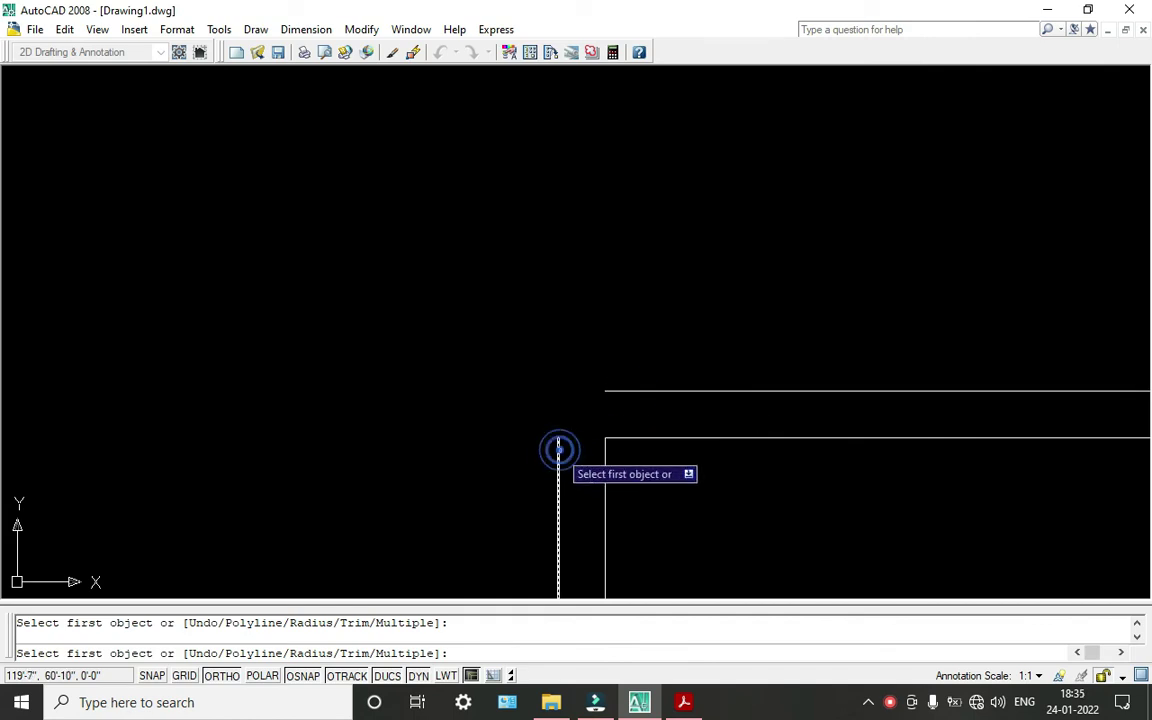
left_click(559, 450)
left_click(629, 391)
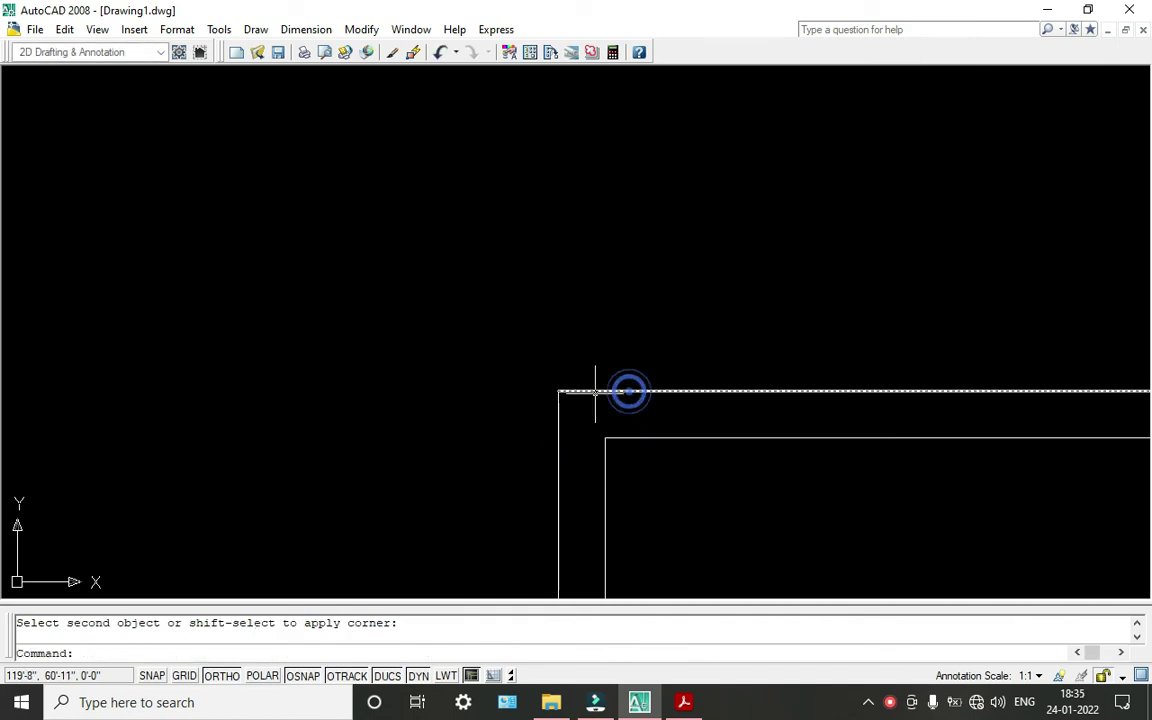
scroll(629, 391, "down", 4)
key("Return")
scroll(864, 350, "up", 6)
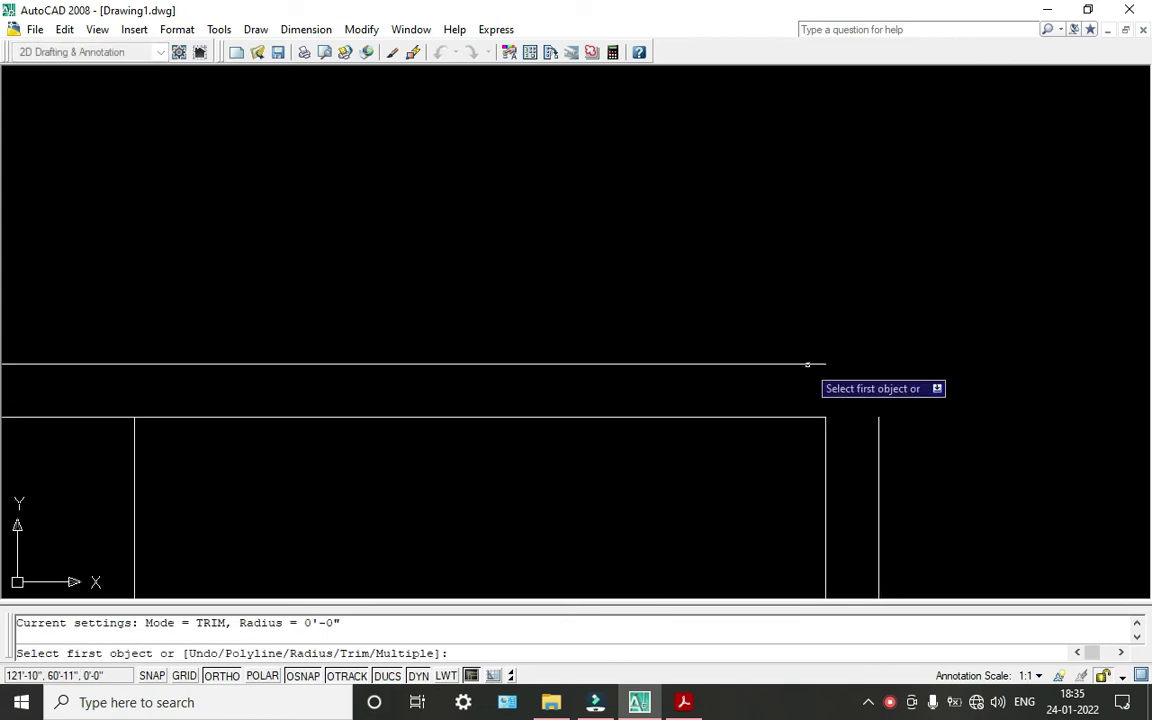
left_click(808, 364)
left_click(879, 440)
key("Return")
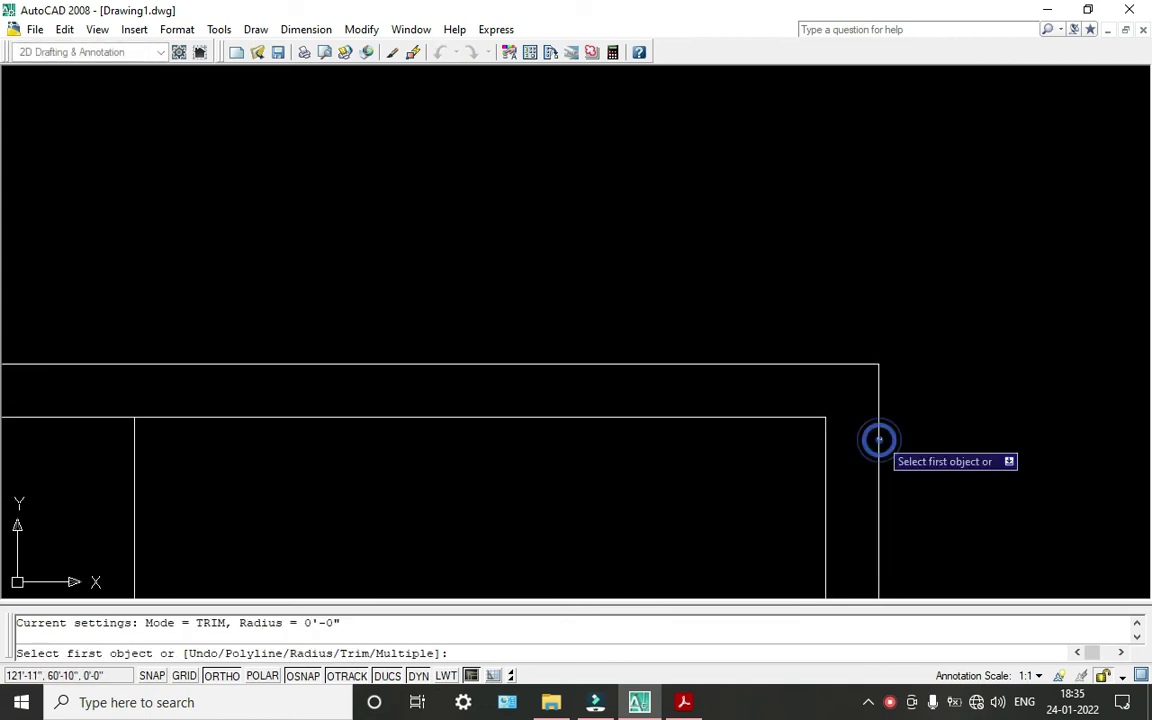
scroll(787, 406, "down", 4)
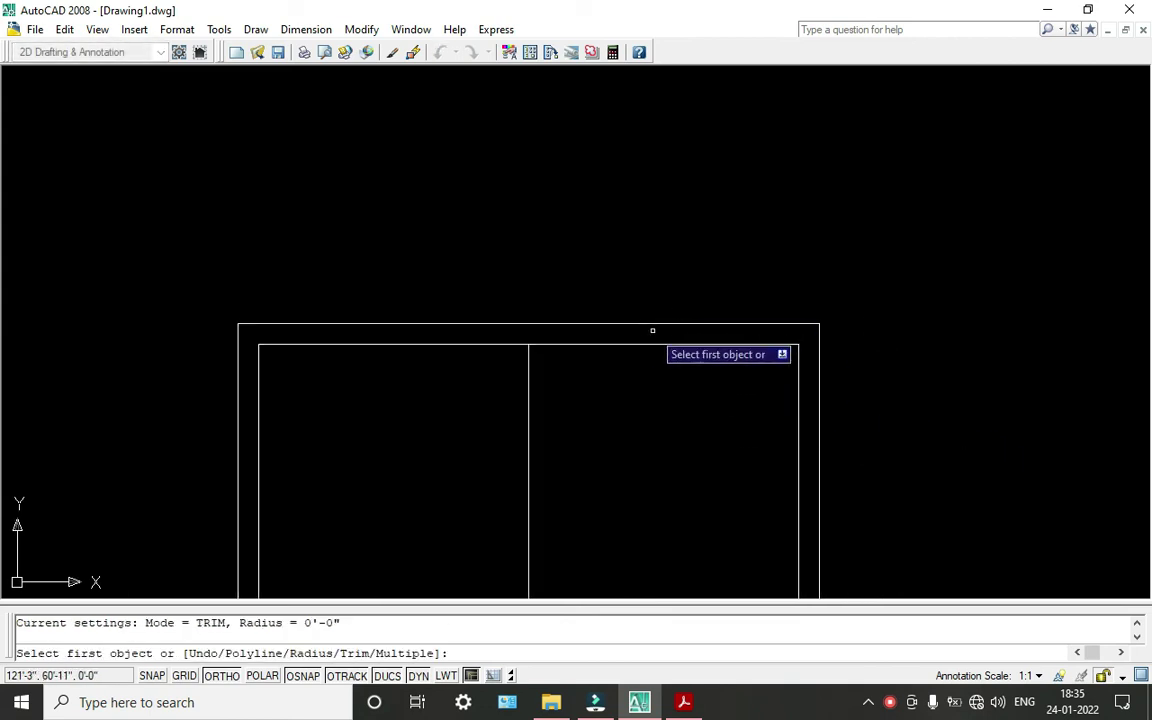
scroll(652, 330, "up", 3)
scroll(648, 352, "down", 5)
Open the Options dialog from the drawing area's shortcut menu.
right_click(646, 349)
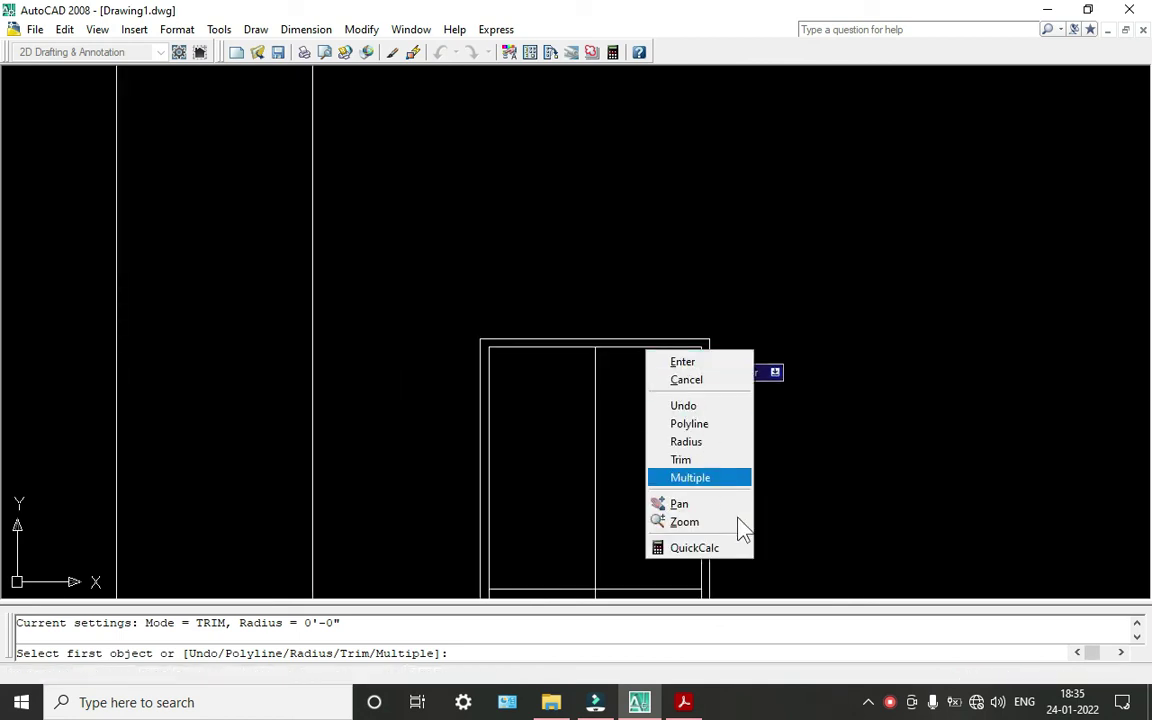
left_click(952, 477)
key("Escape")
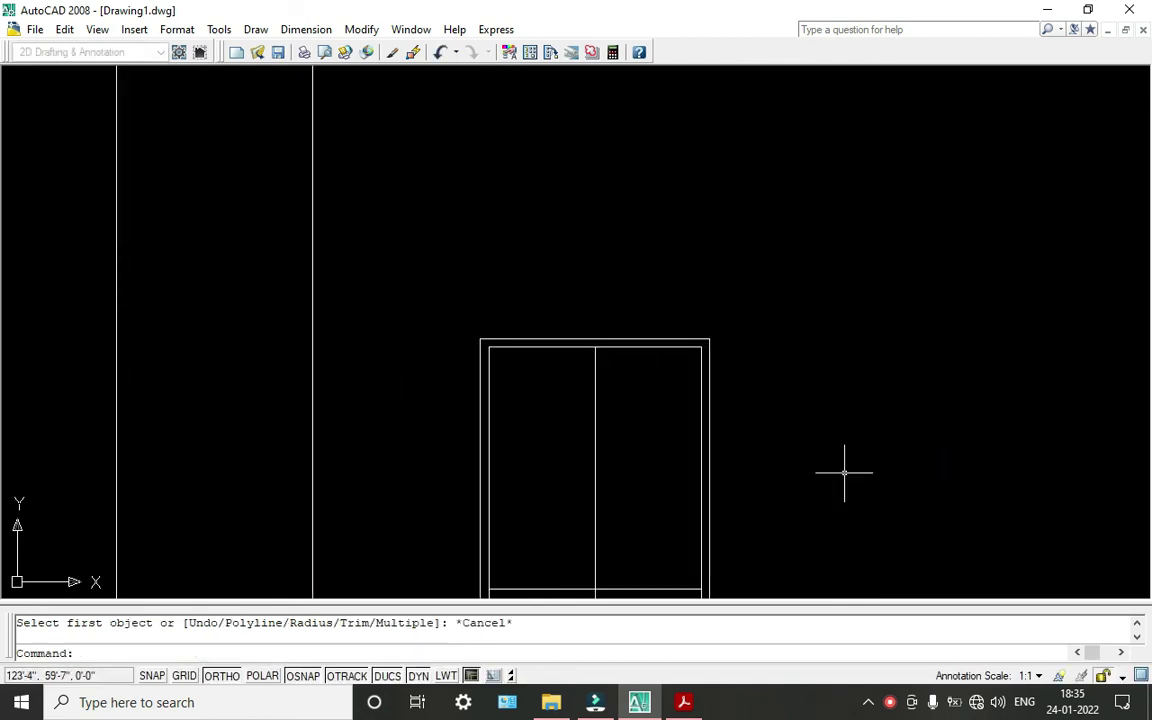
right_click(845, 472)
left_click(872, 463)
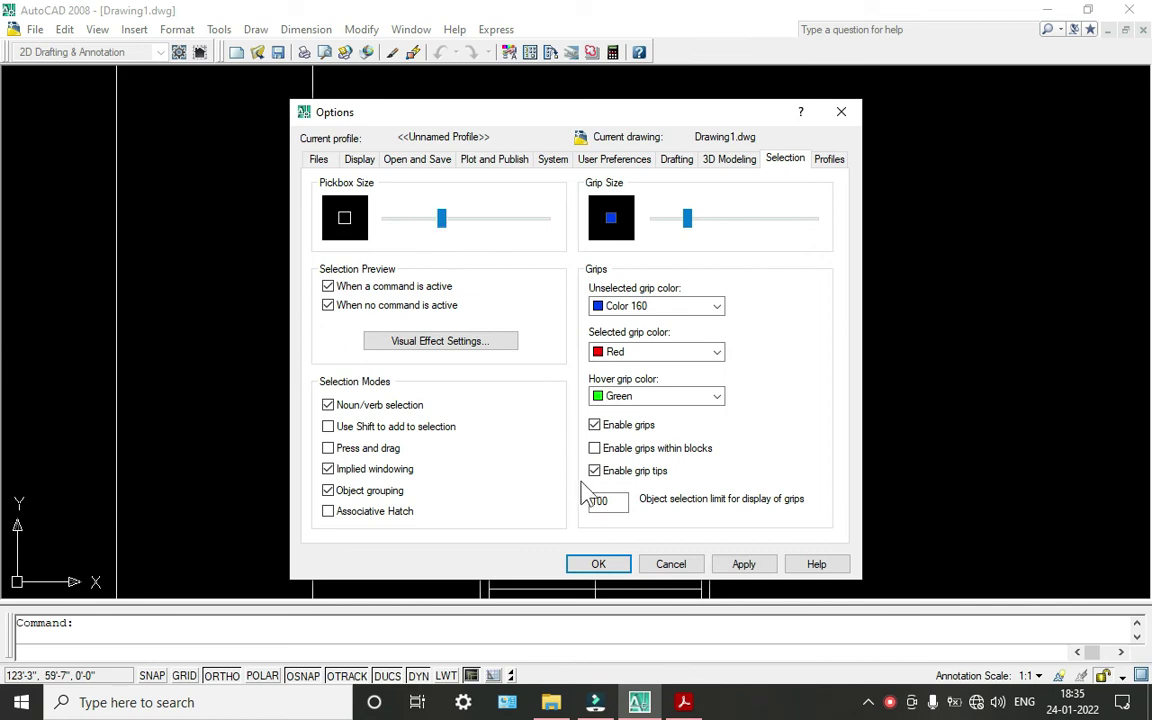
Confirm the Options dialog with OK and bring up Save Drawing As with Ctrl+S.
left_click(598, 564)
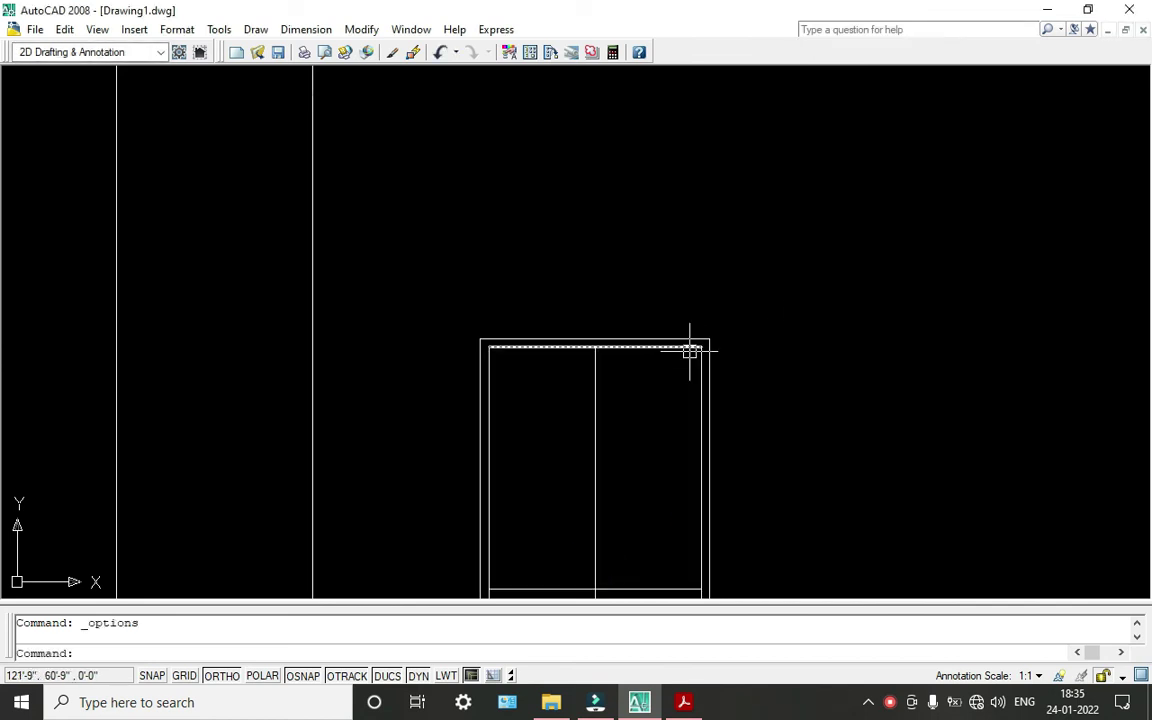
scroll(690, 350, "up", 6)
scroll(725, 290, "down", 6)
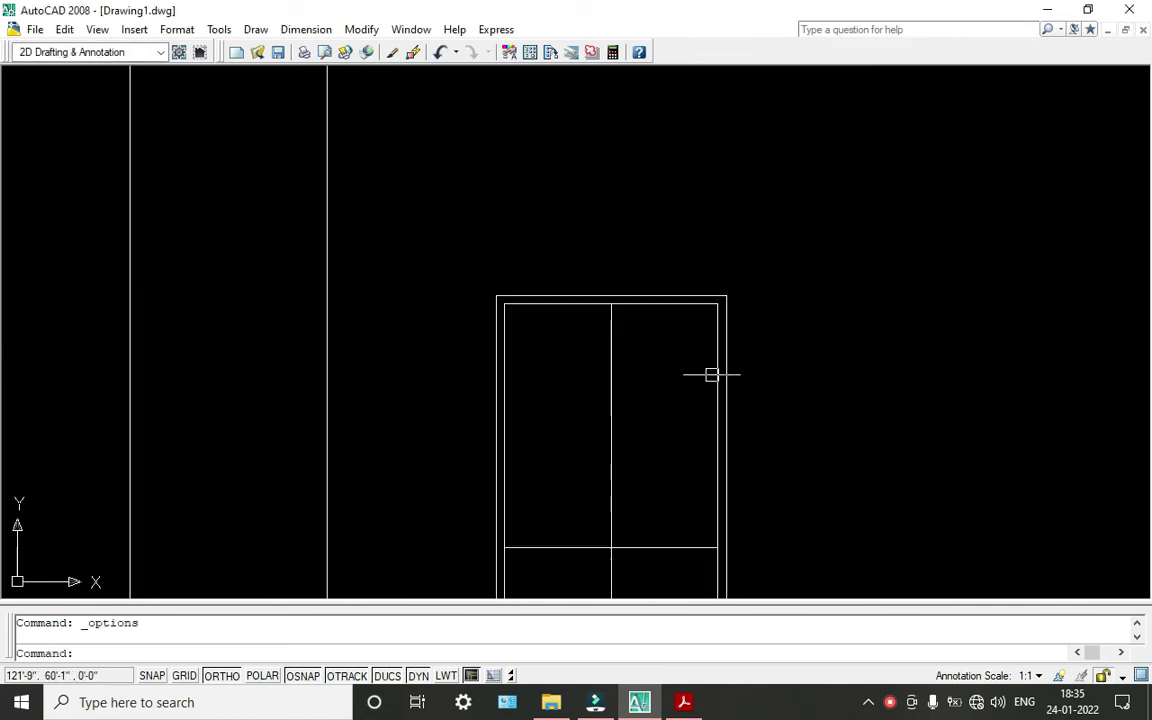
middle_click_drag(658, 417, 627, 325)
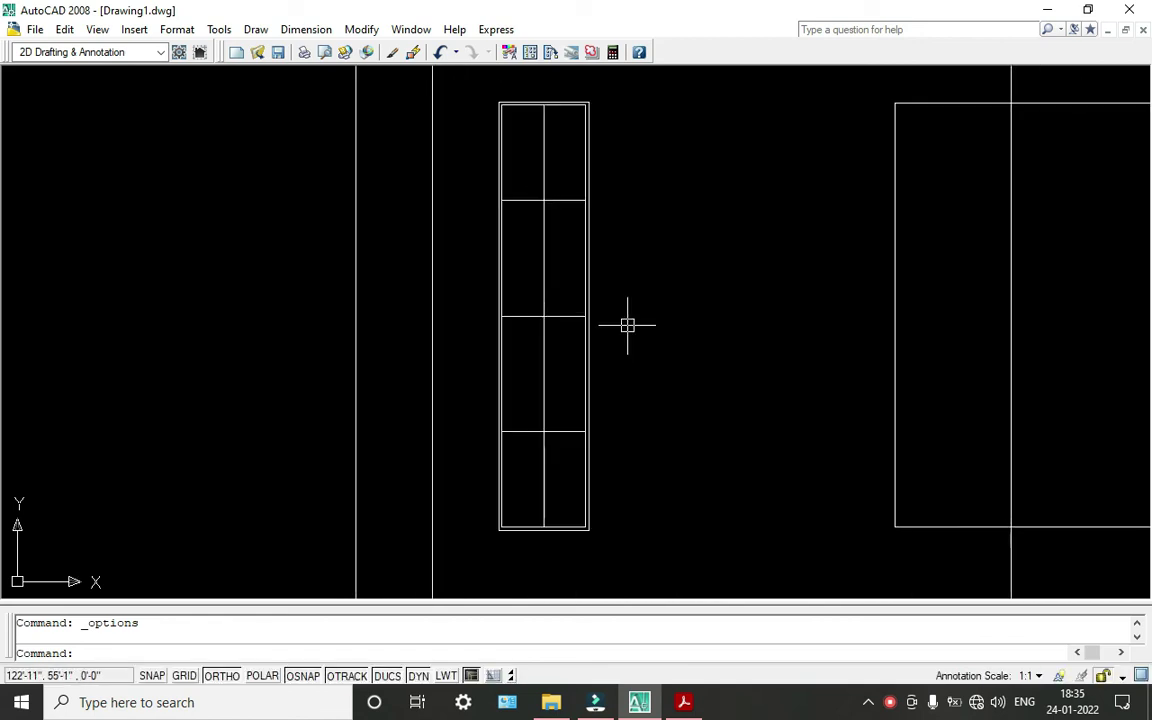
key("ctrl+s")
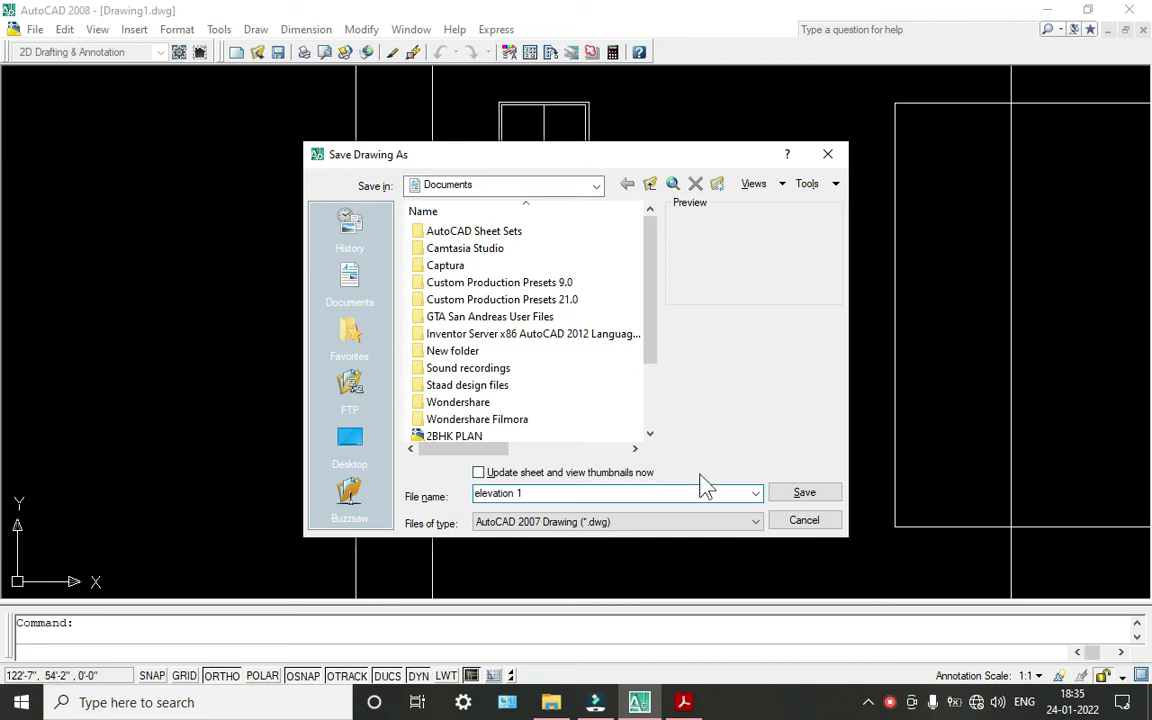
Save the drawing to Documents as 'elevation 1.dwg'.
scroll(505, 412, "down", 2)
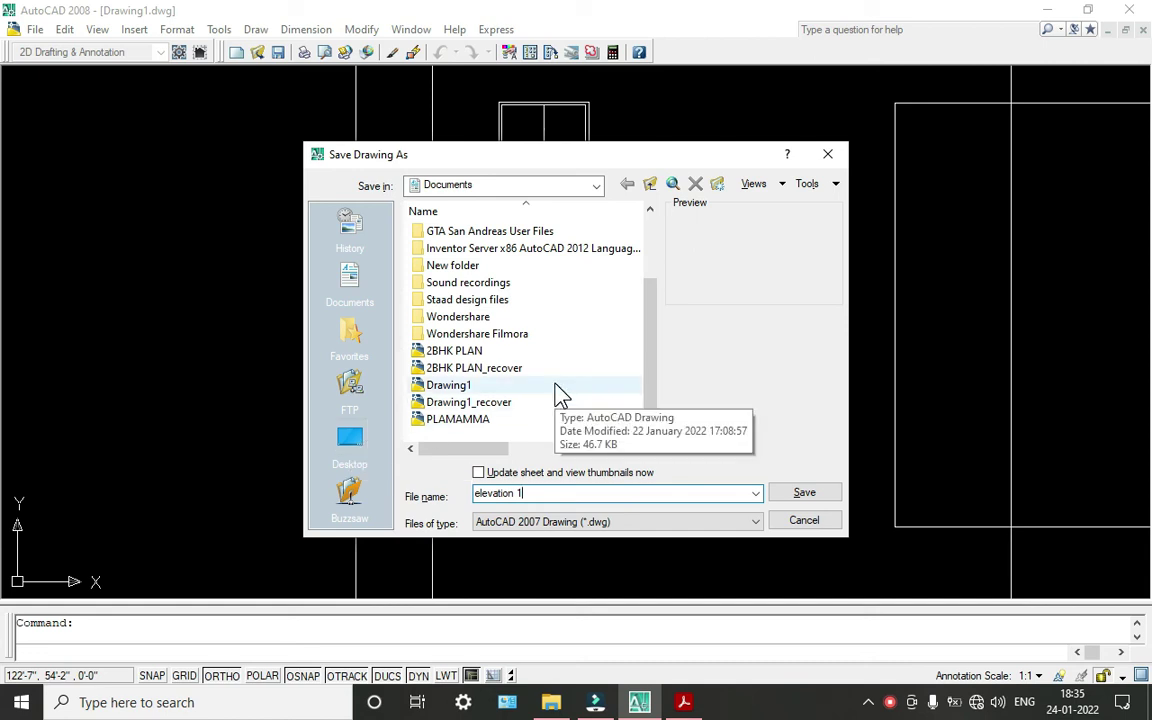
left_click(810, 492)
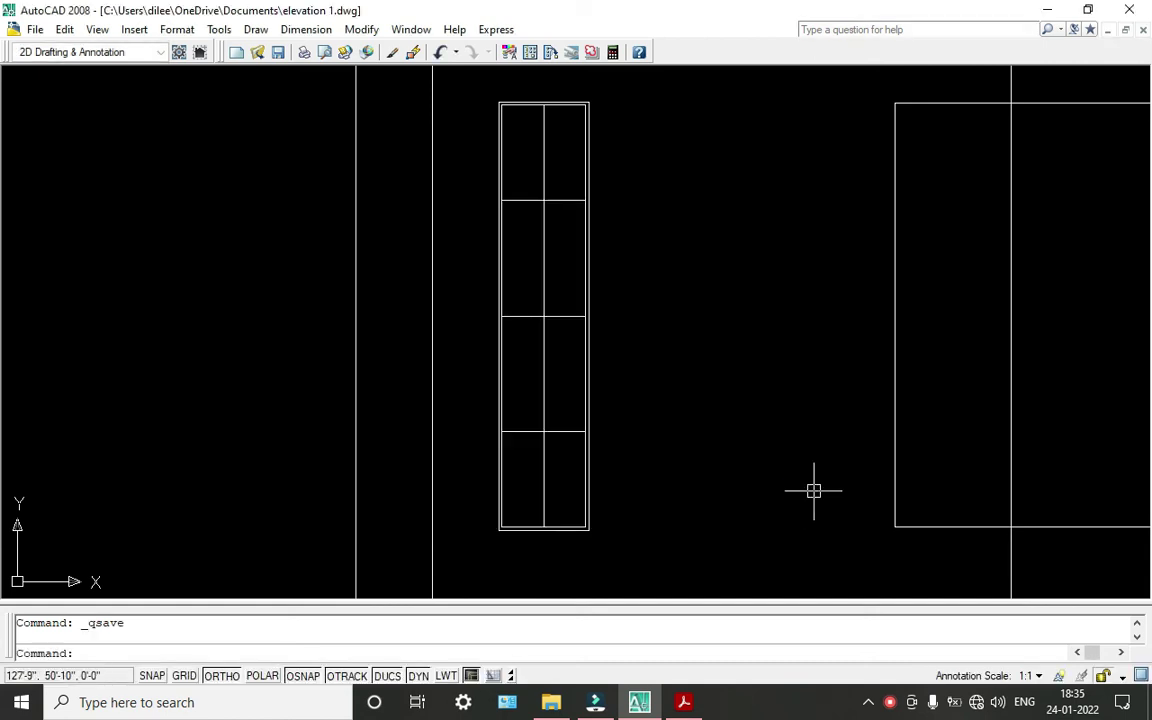
scroll(812, 490, "down", 8)
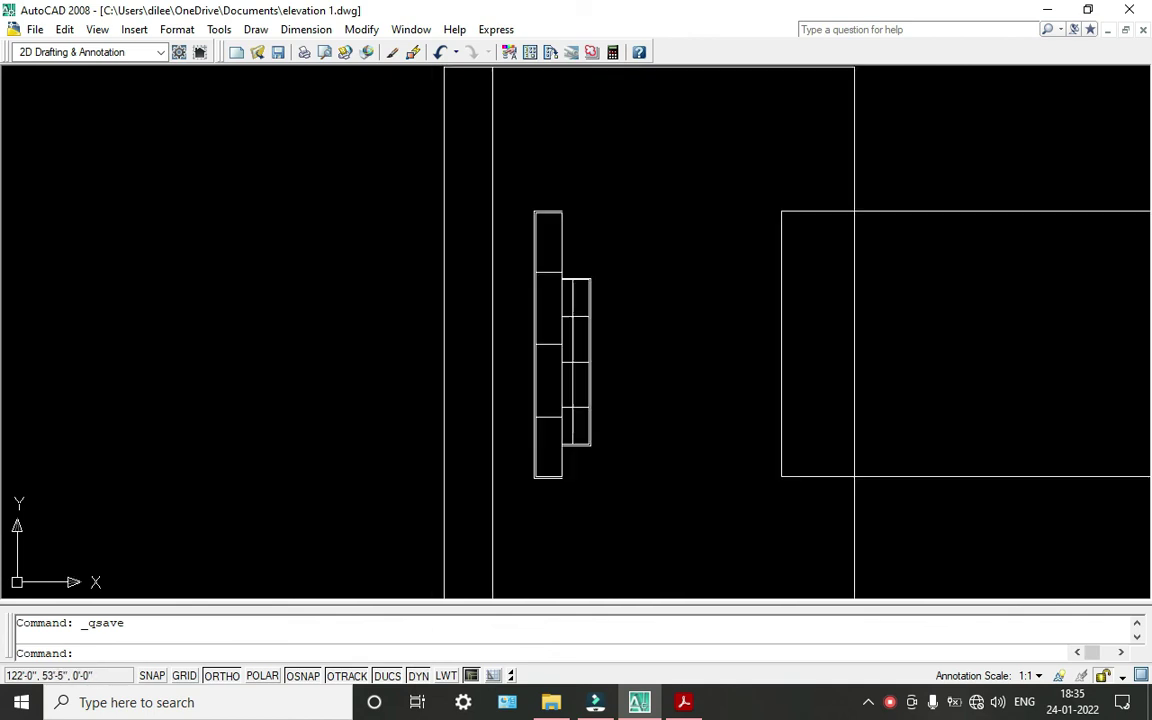
scroll(622, 391, "up", 5)
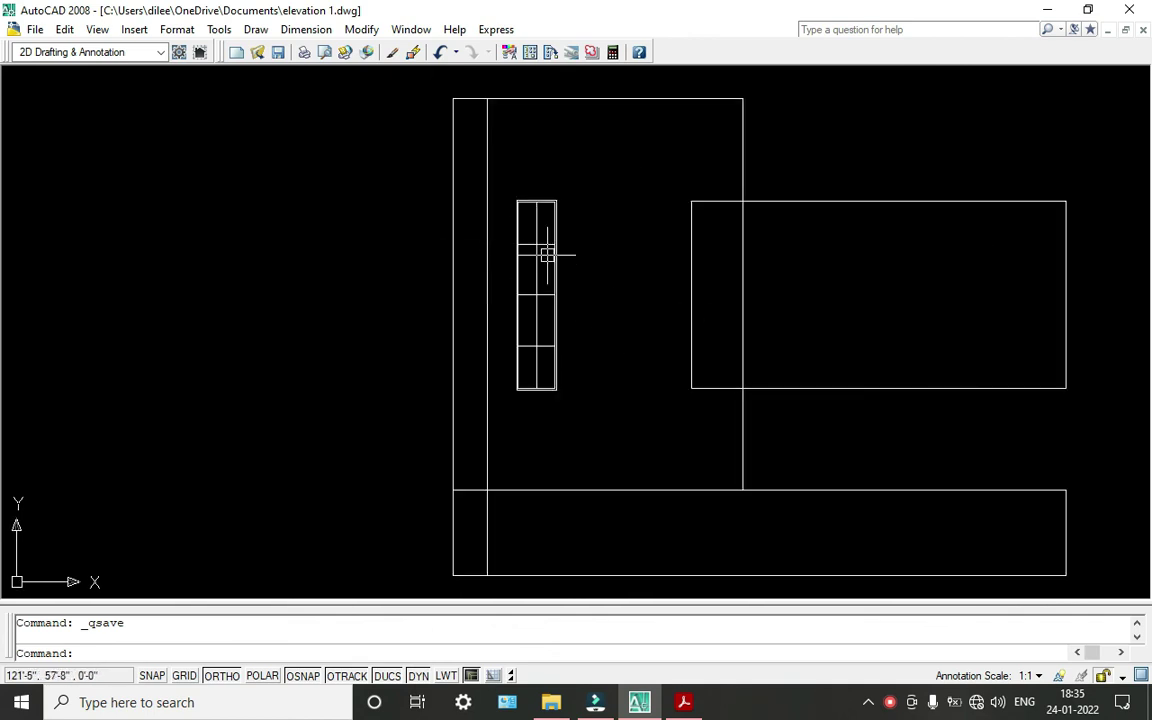
middle_click_drag(530, 247, 524, 316)
scroll(524, 316, "up", 1)
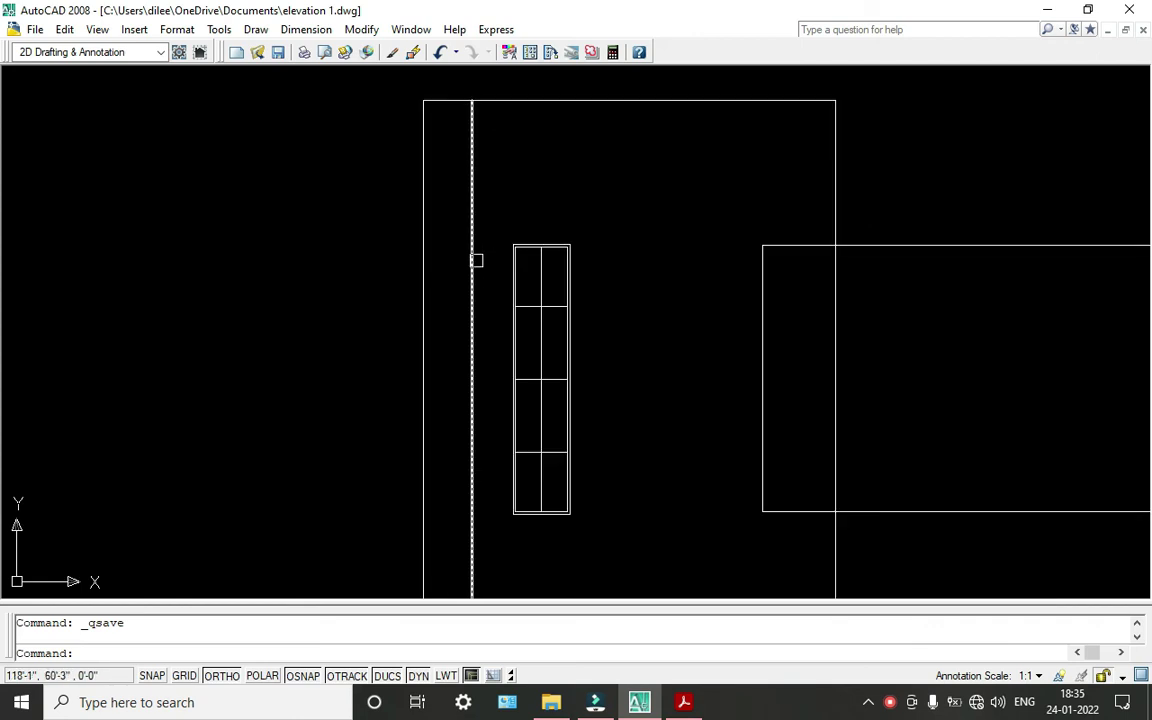
scroll(447, 149, "up", 1)
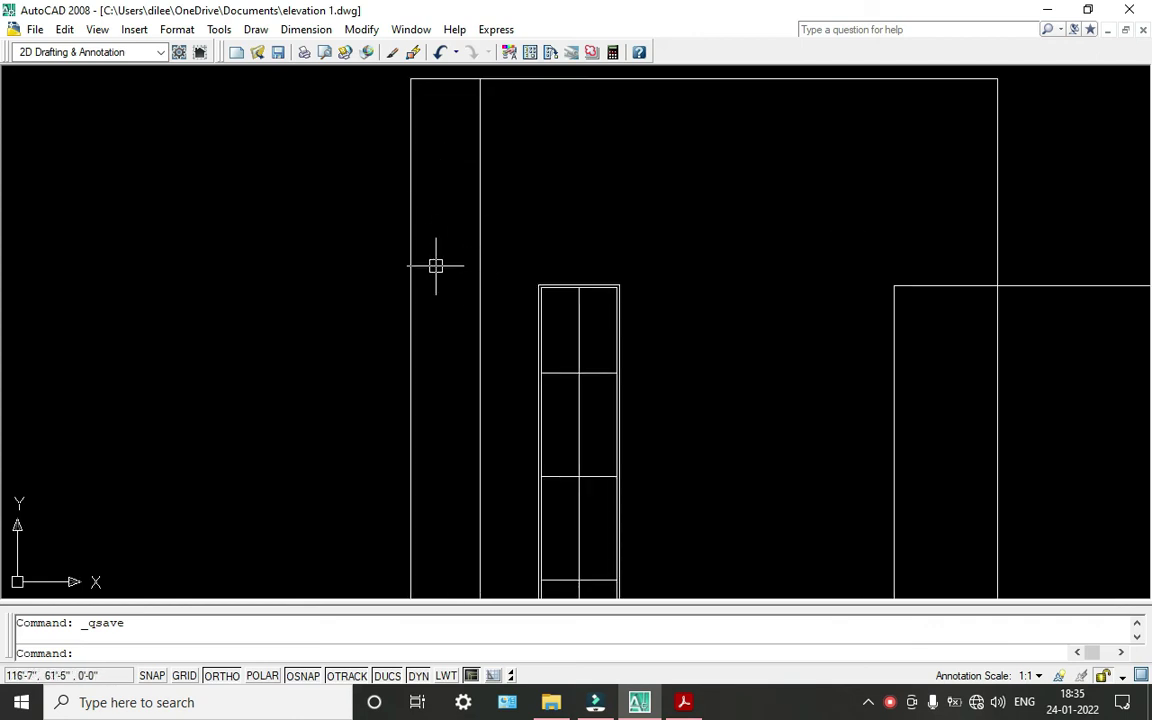
scroll(589, 342, "down", 2)
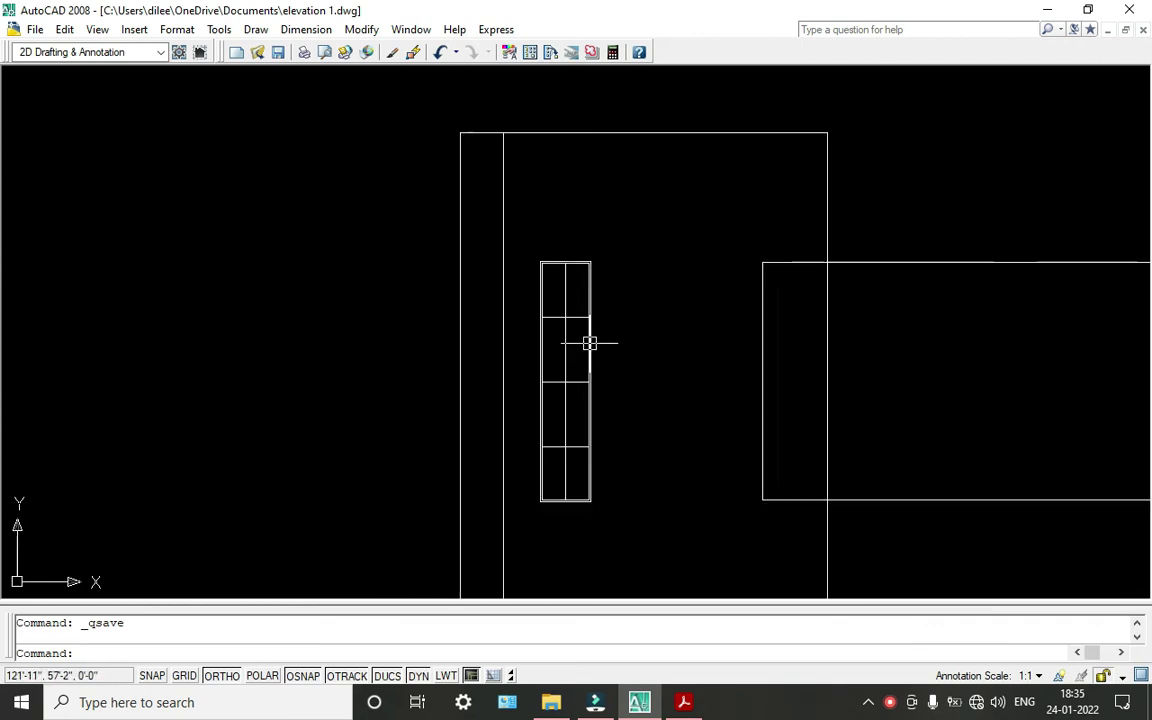
middle_click_drag(589, 342, 588, 324)
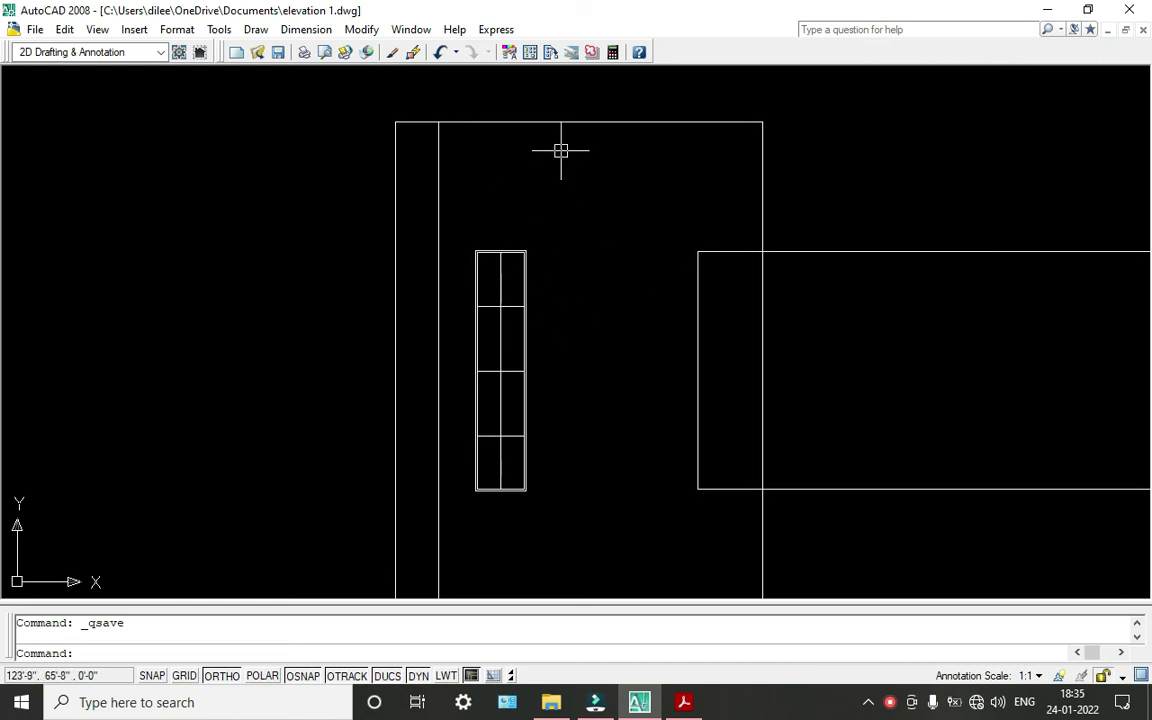
scroll(581, 380, "down", 2)
middle_click_drag(581, 380, 506, 227)
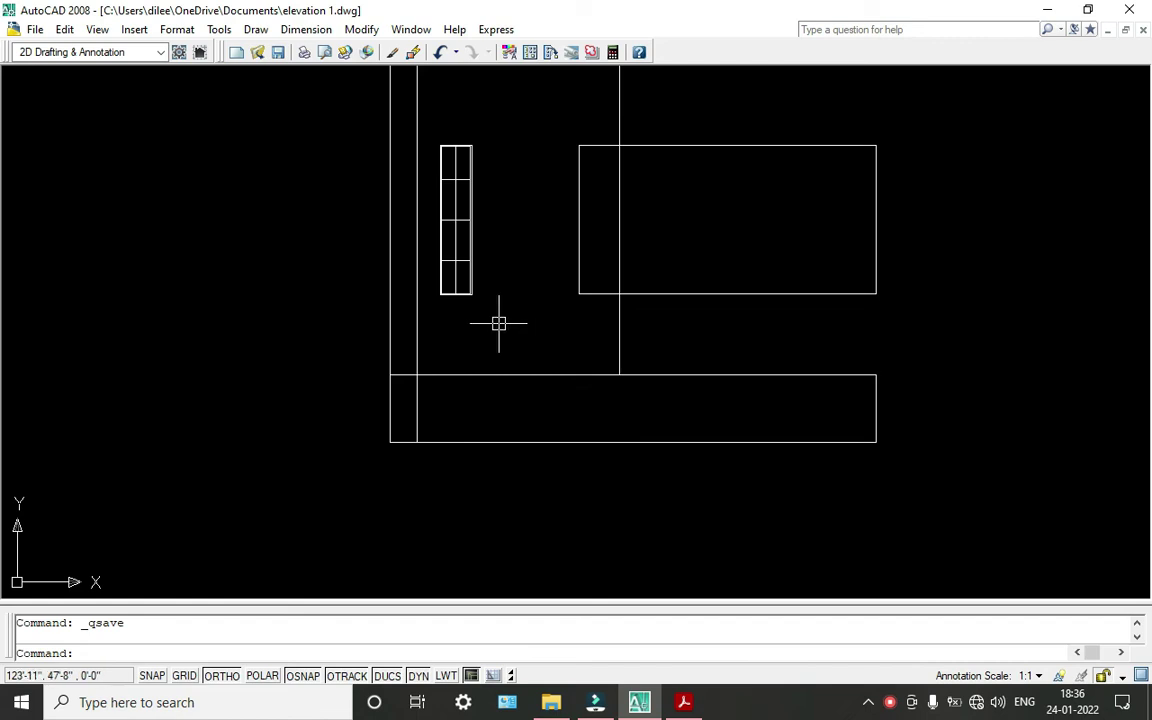
scroll(499, 323, "up", 2)
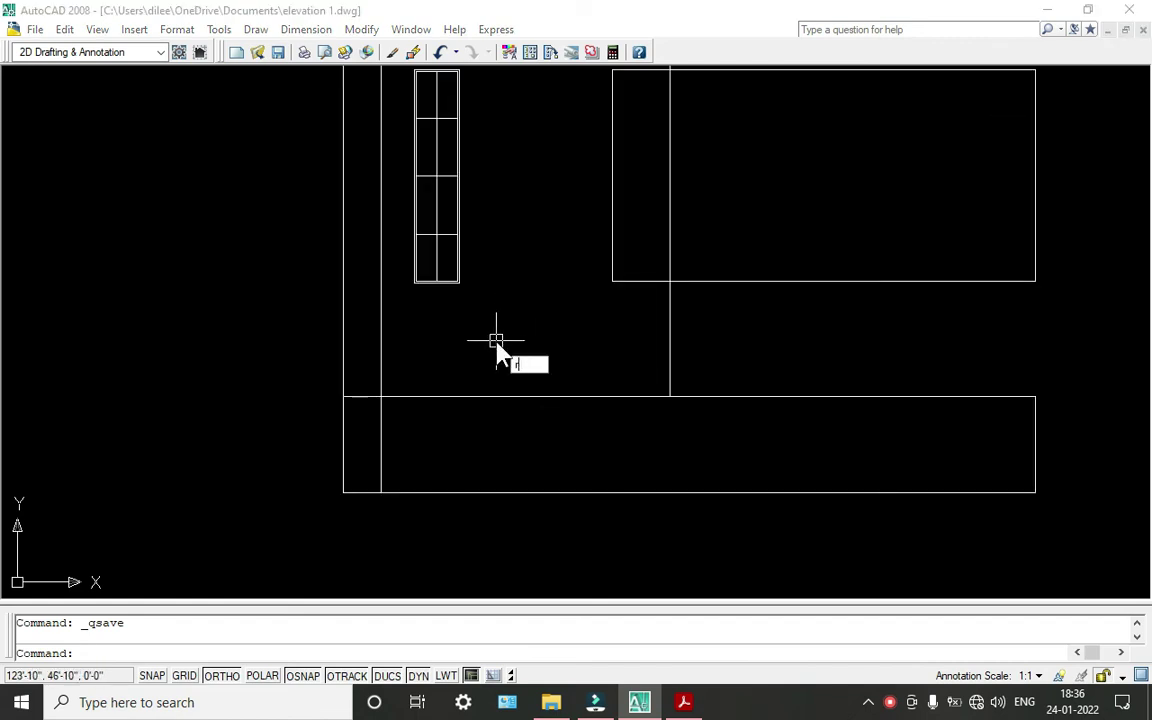
Start a REC rectangle with its first corner on the line below the window's right edge.
type("rec")
key("Return")
scroll(520, 385, "up", 3)
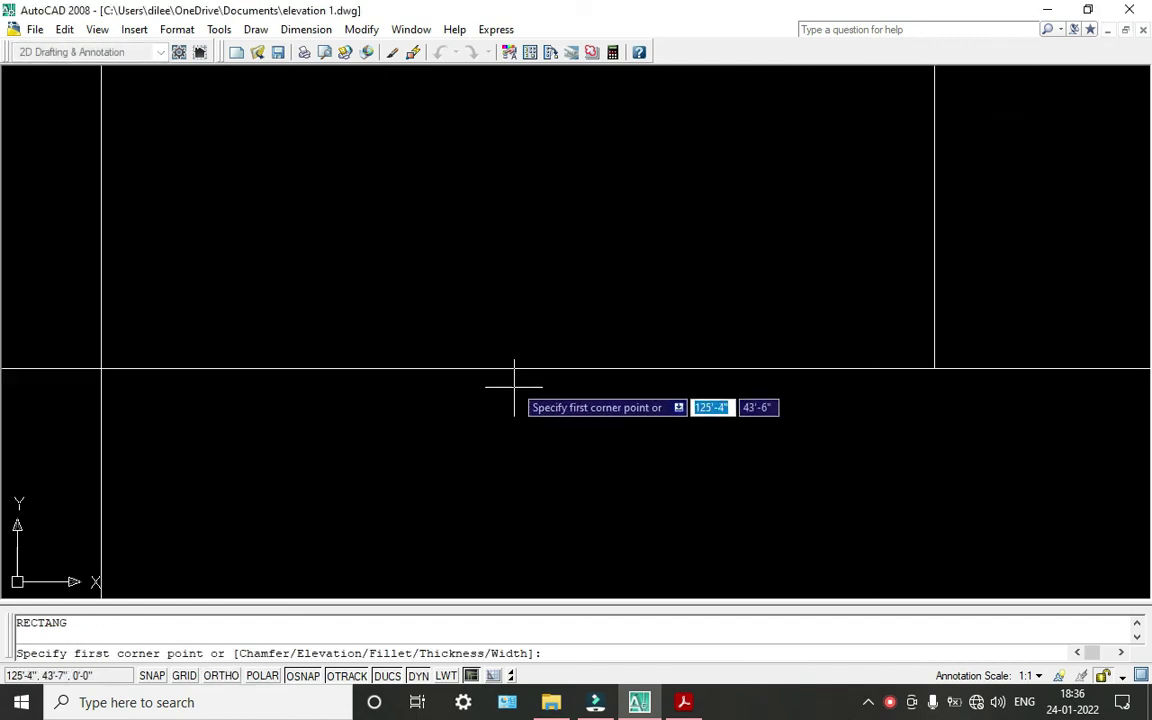
scroll(545, 369, "down", 2)
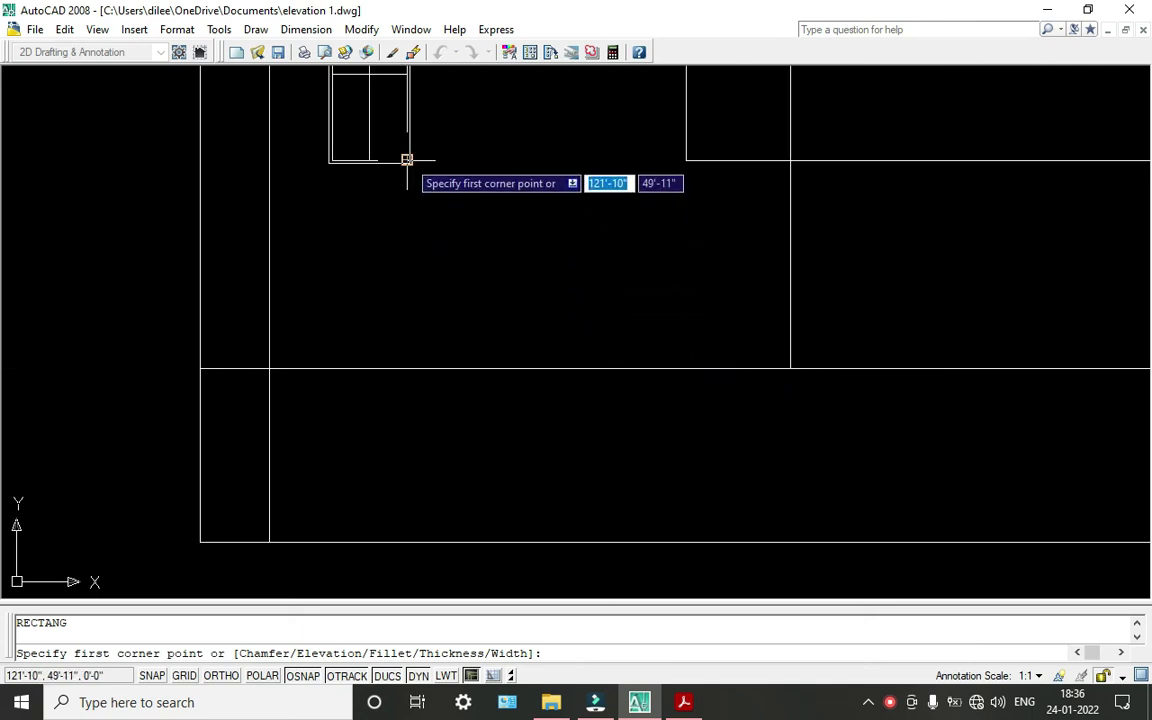
left_click(407, 367)
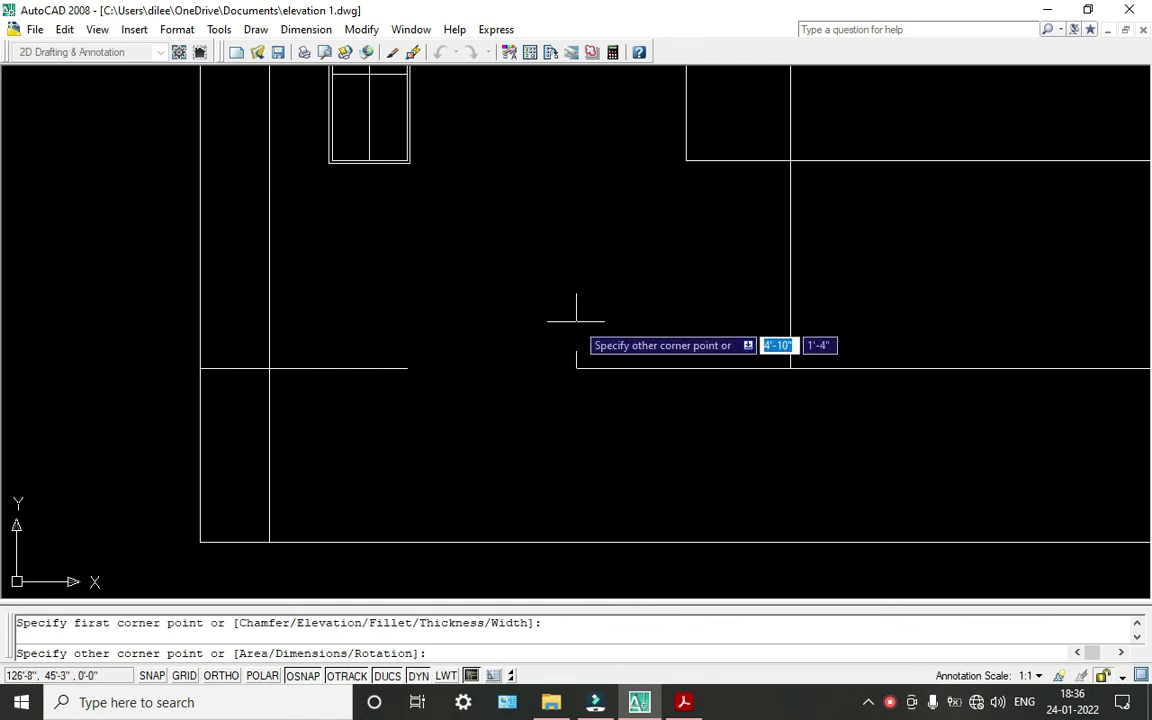
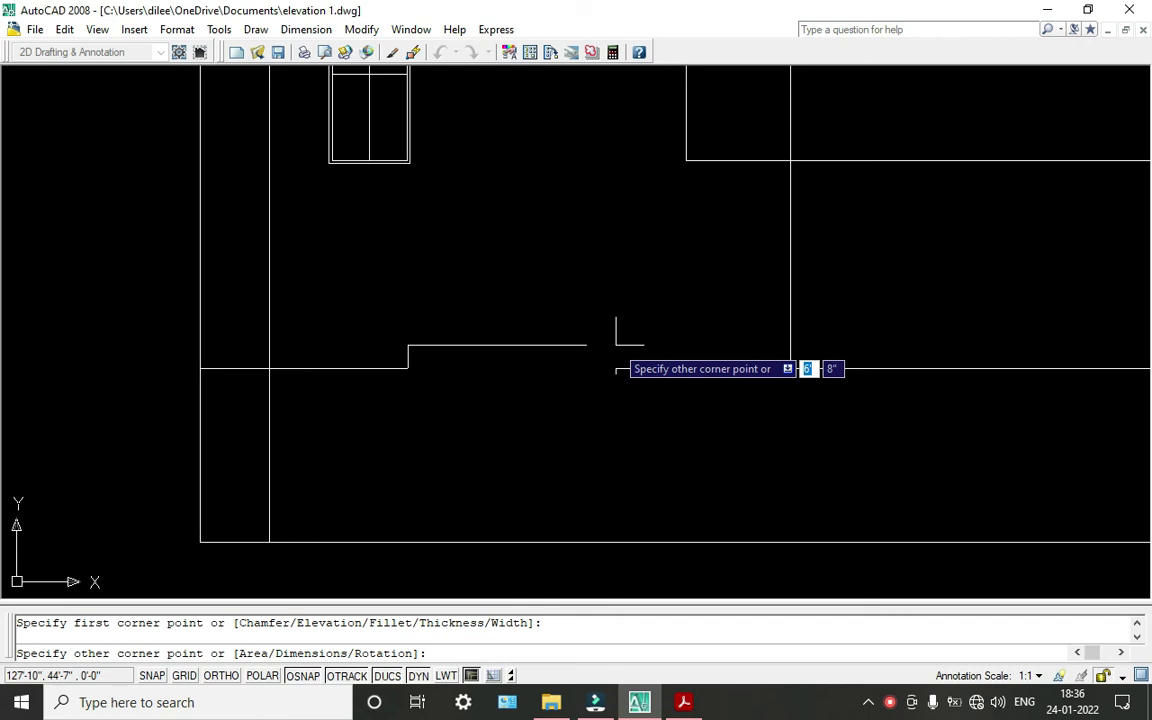
Finish the thin tread rectangle on the ground line and select it for copying.
left_click(615, 345)
scroll(576, 280, "down", 4)
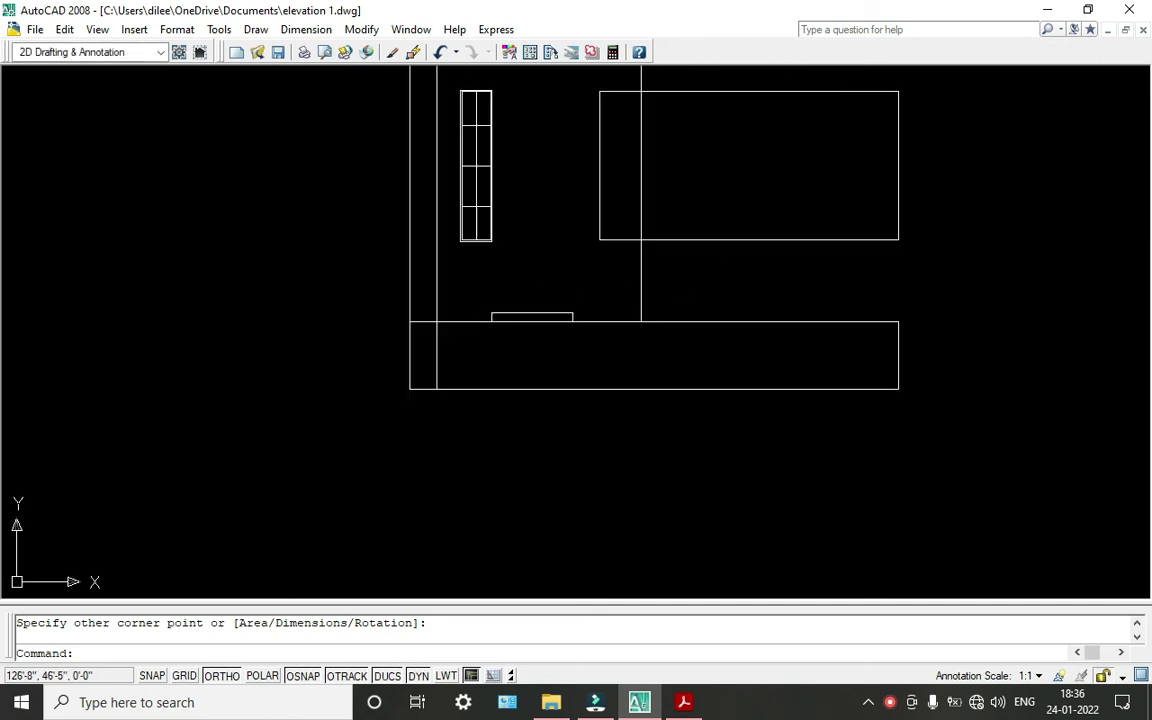
type("co")
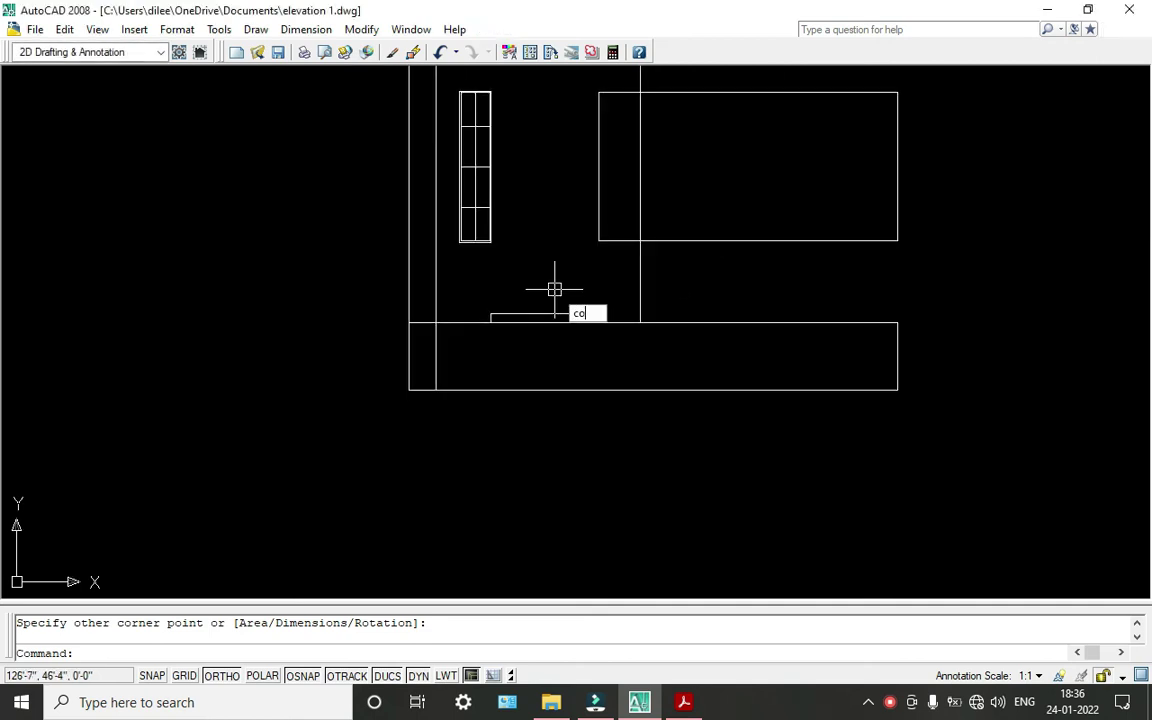
key("Return")
scroll(558, 293, "up", 4)
left_click(608, 369)
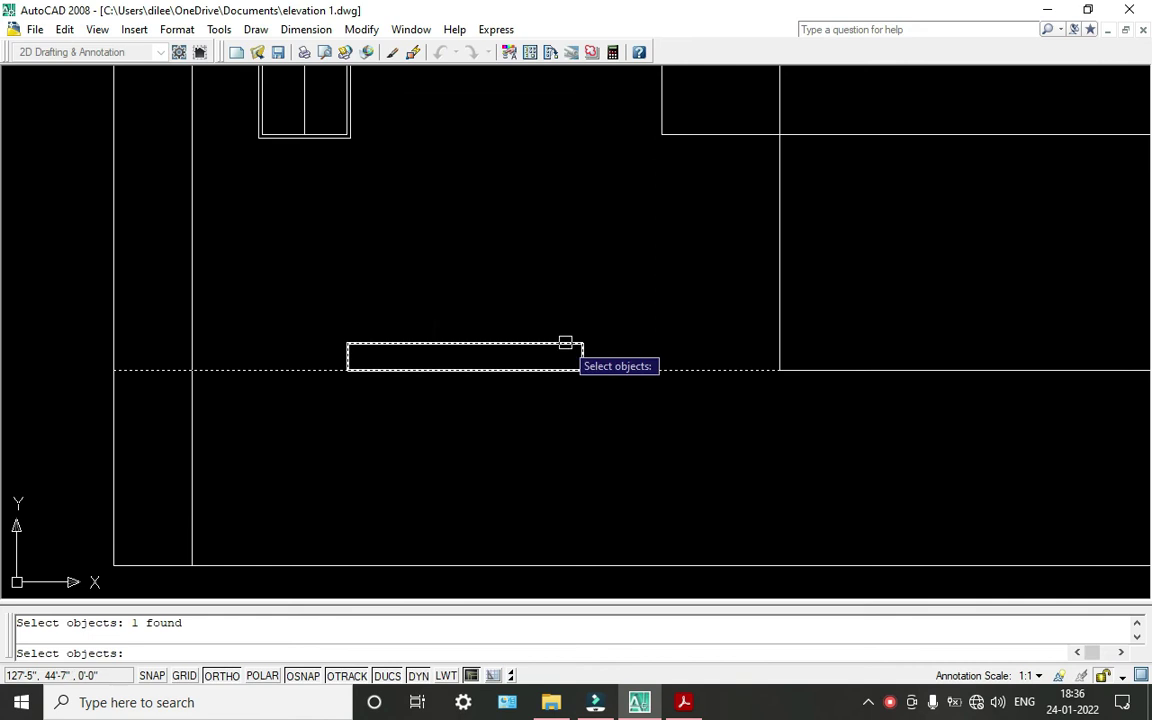
key("Escape")
key("Return")
left_click(573, 342)
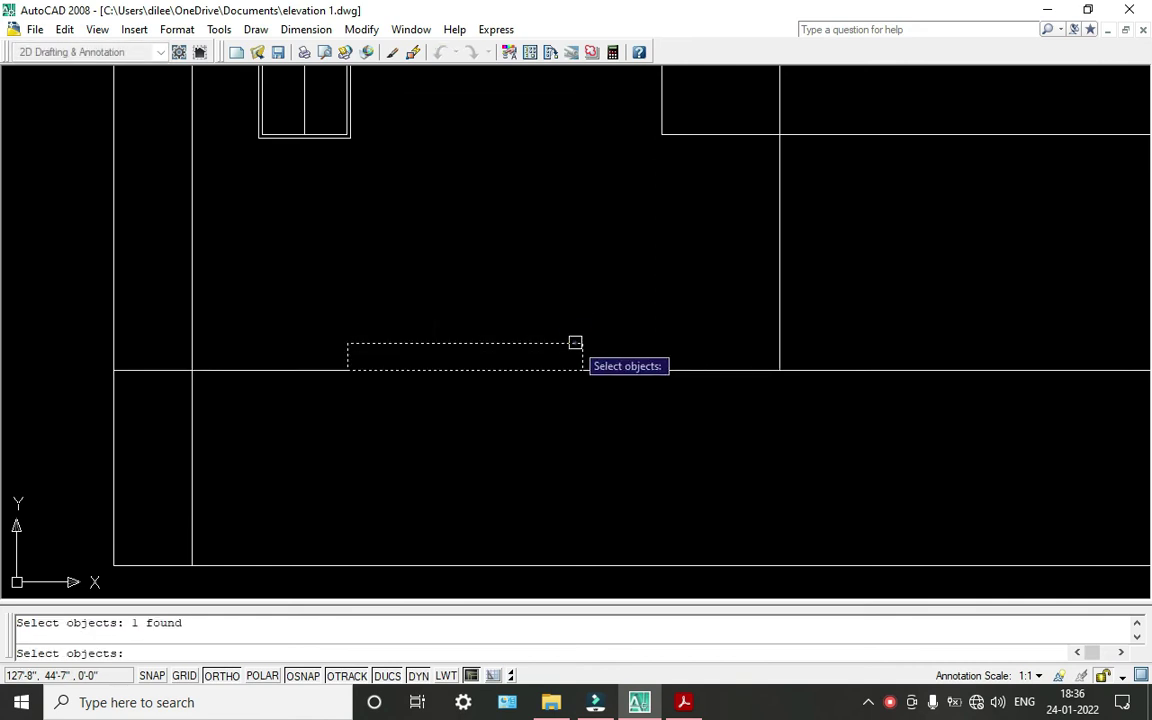
key("Return")
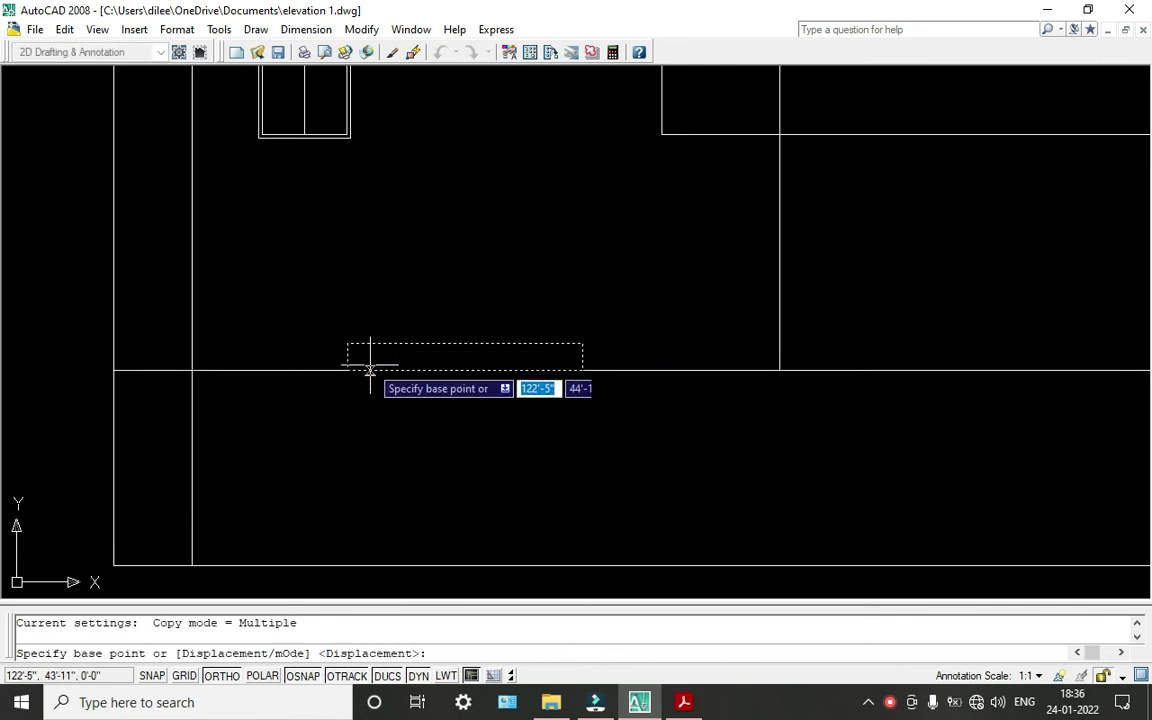
Stack four copies of the tread upward from its lower-left corner, forming five evenly spaced steps.
scroll(368, 360, "up", 2)
left_click(321, 377)
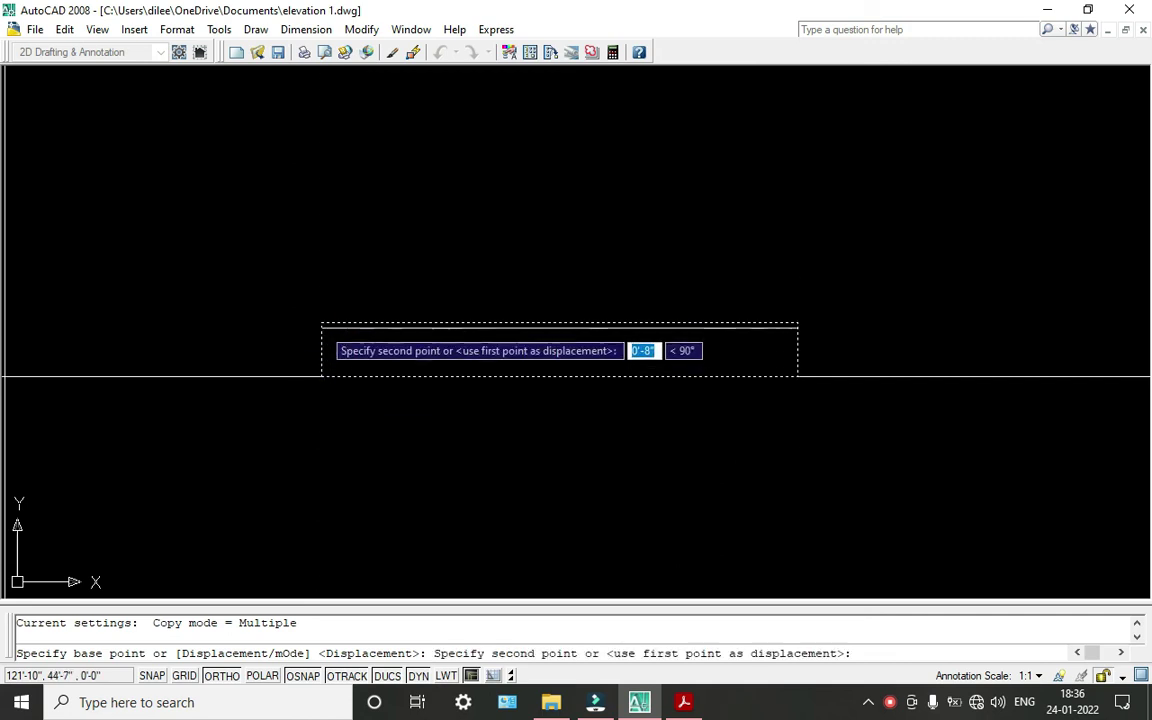
left_click(321, 322)
left_click(321, 268)
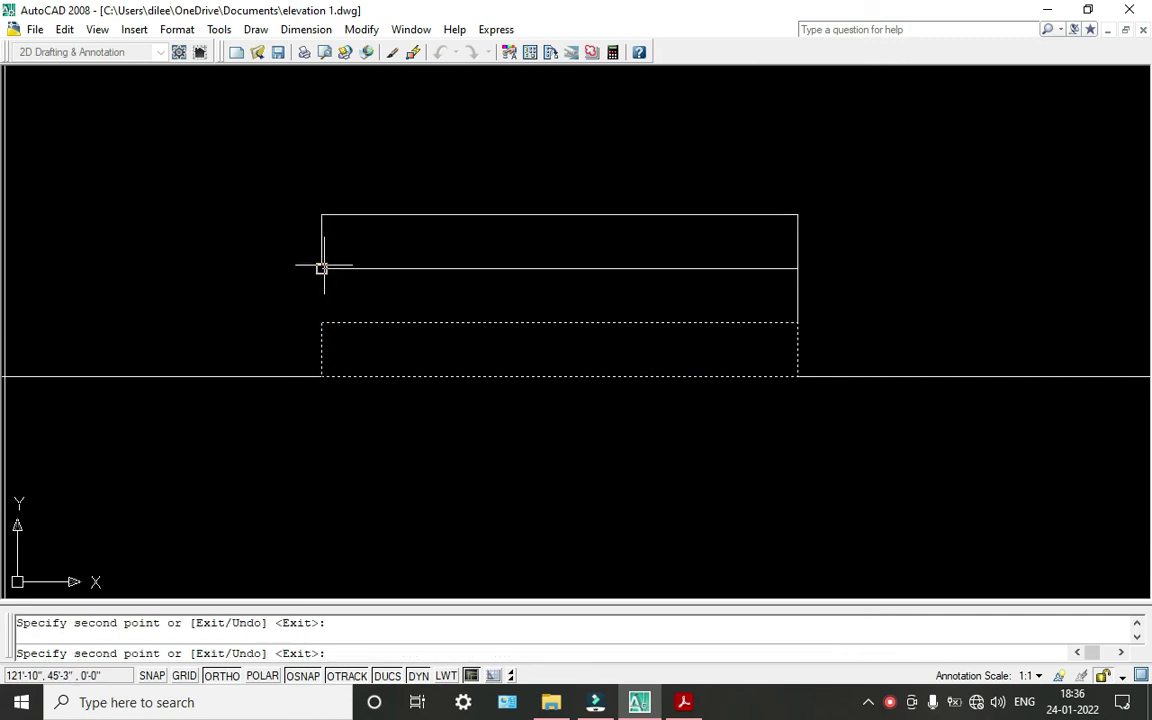
left_click(321, 214)
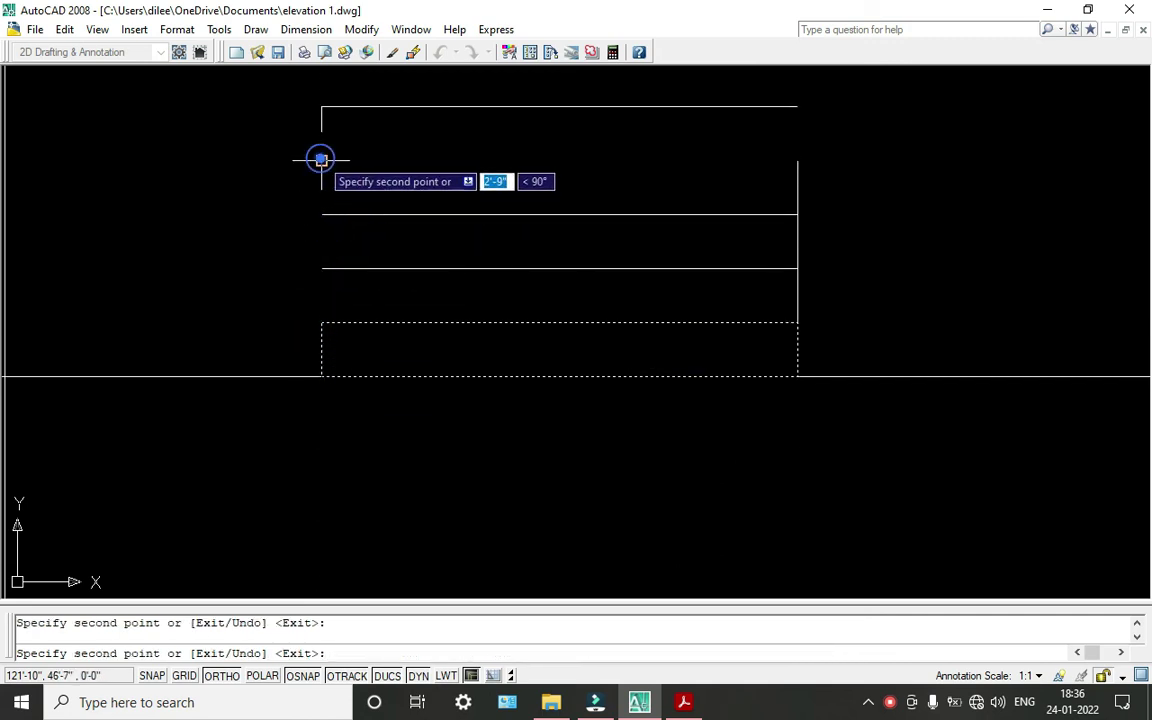
left_click(321, 160)
key("Escape")
scroll(571, 291, "down", 4)
middle_click_drag(571, 291, 572, 330)
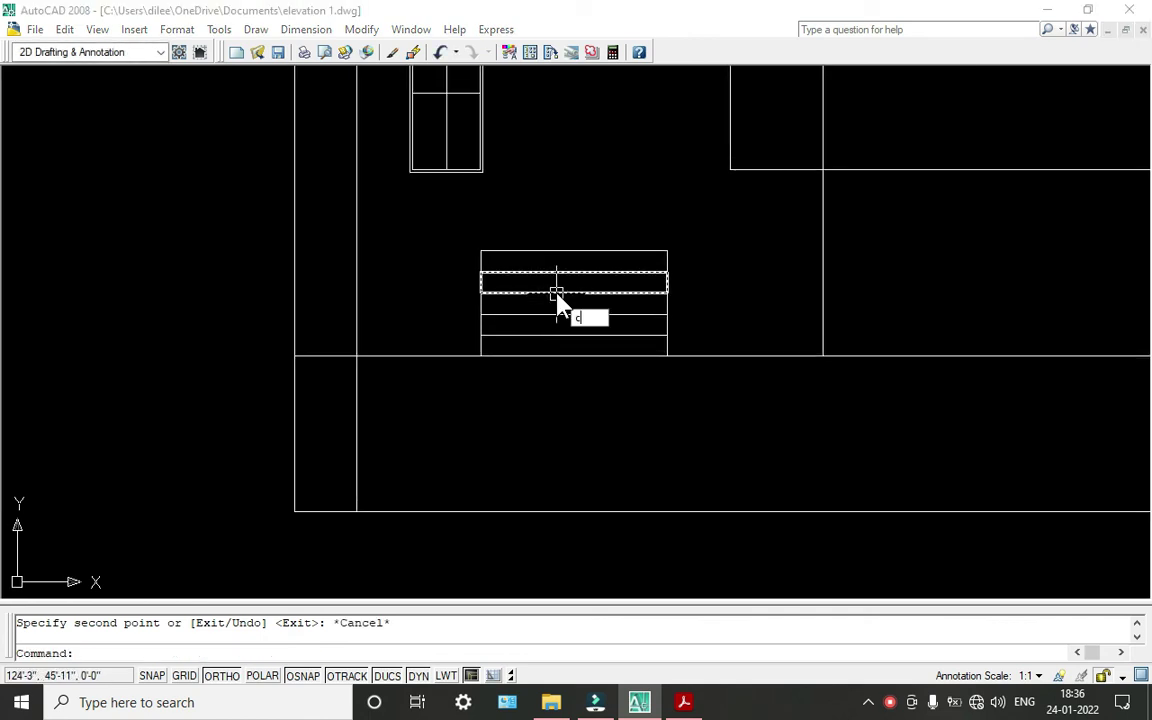
Copy the five-tread block upward twice from its lower corner to extend the staircase.
type("co")
key("Return")
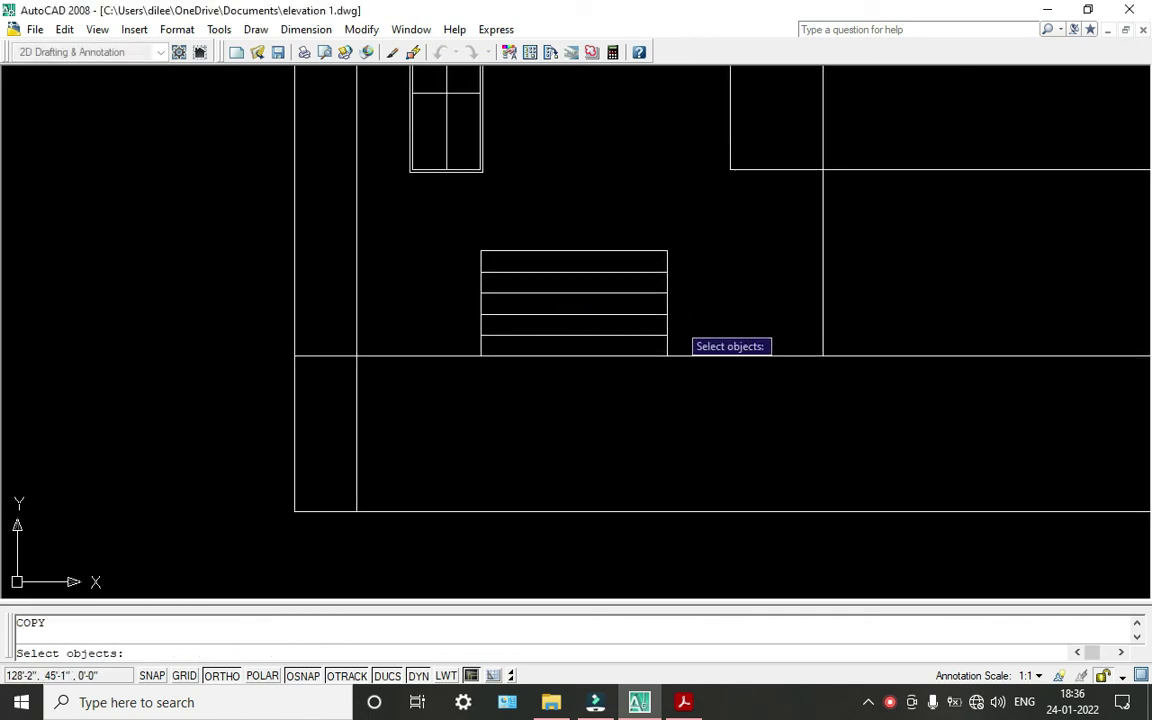
left_click(680, 341)
left_click(627, 258)
key("Return")
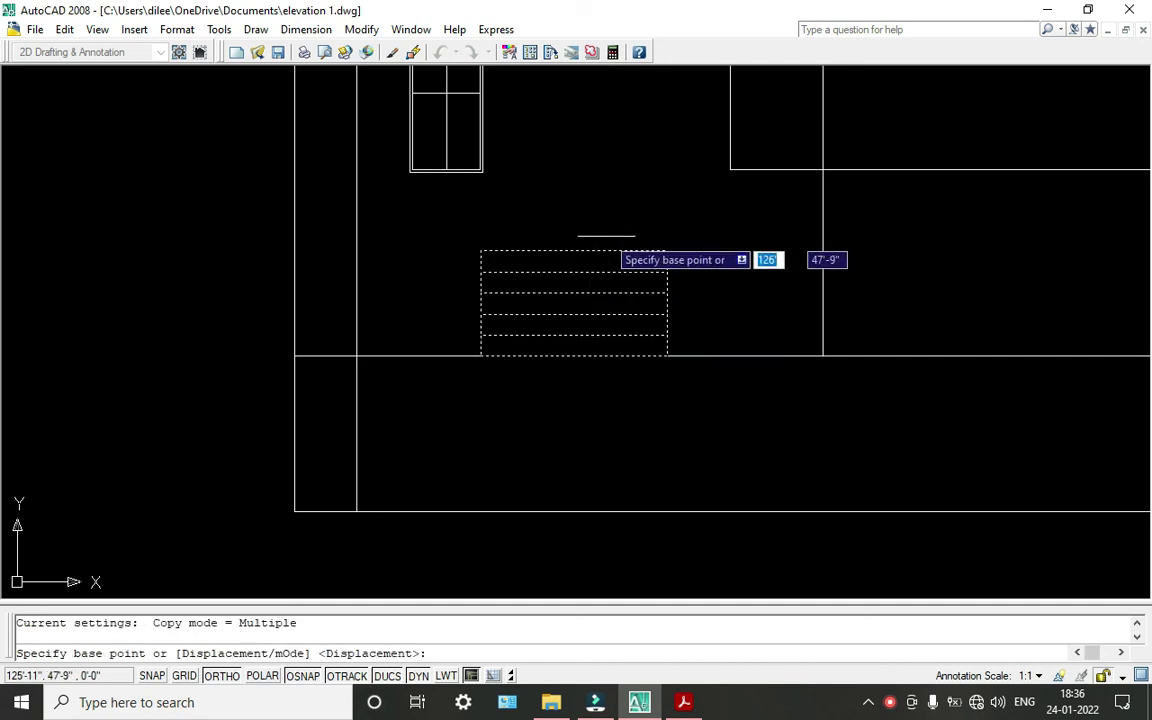
left_click(480, 356)
left_click(481, 250)
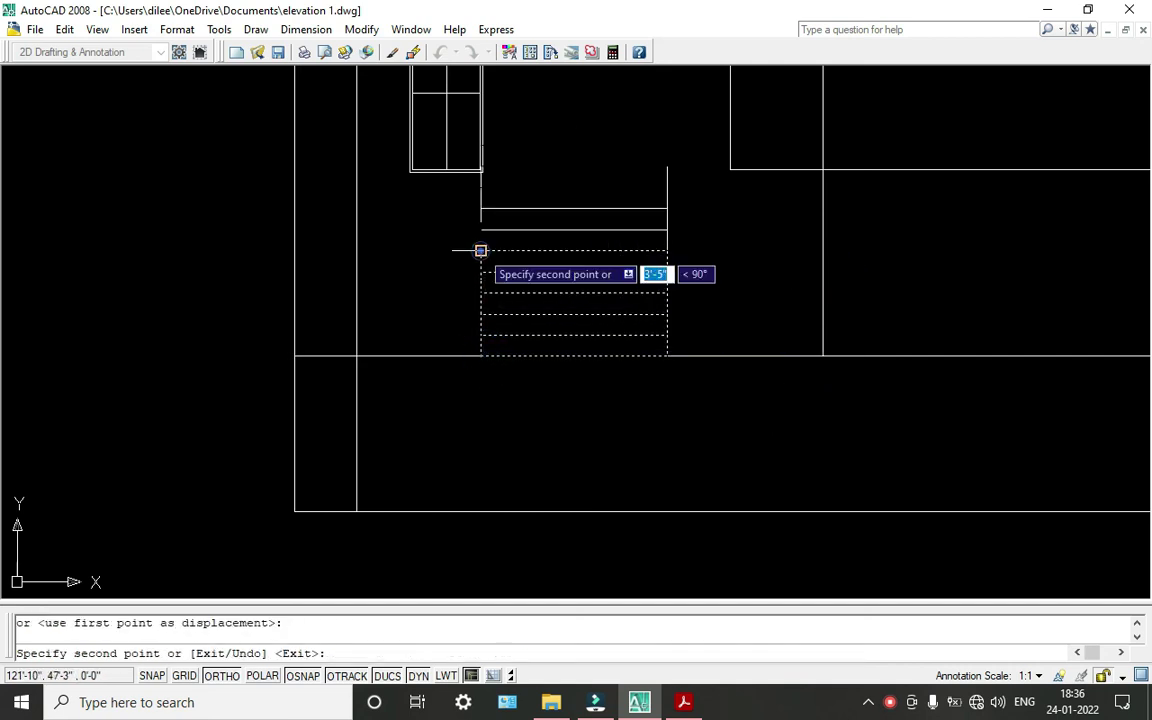
middle_click_drag(547, 197, 535, 304)
scroll(459, 248, "up", 3)
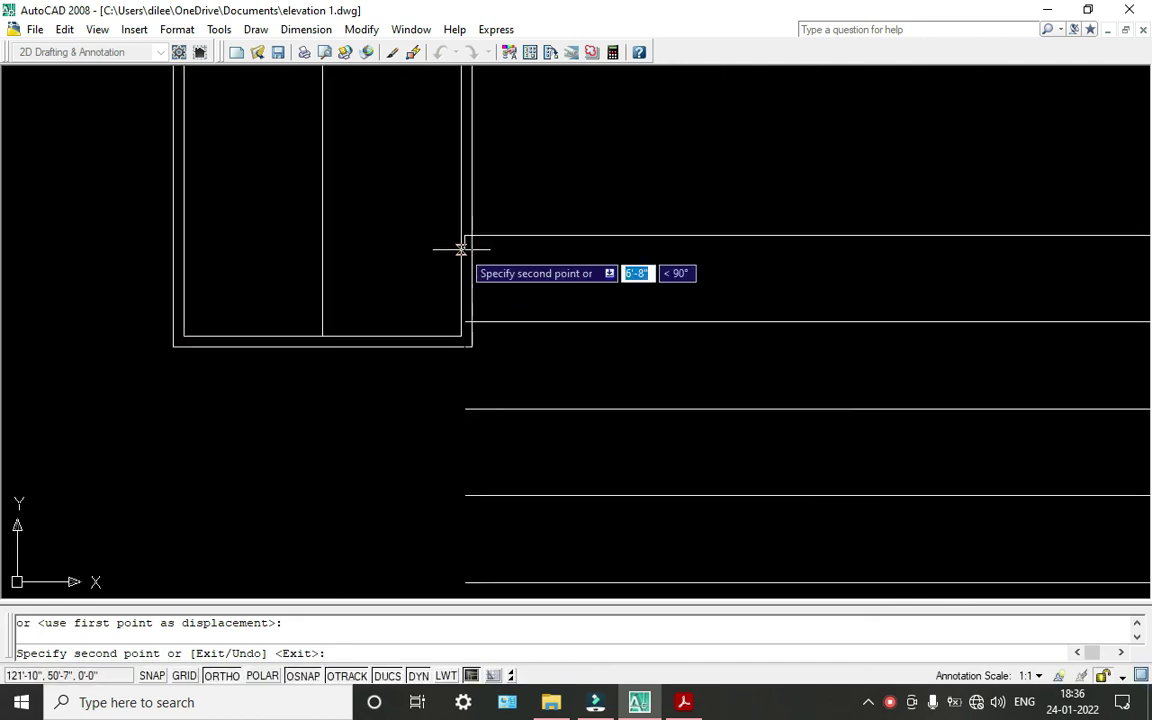
scroll(459, 248, "up", 2)
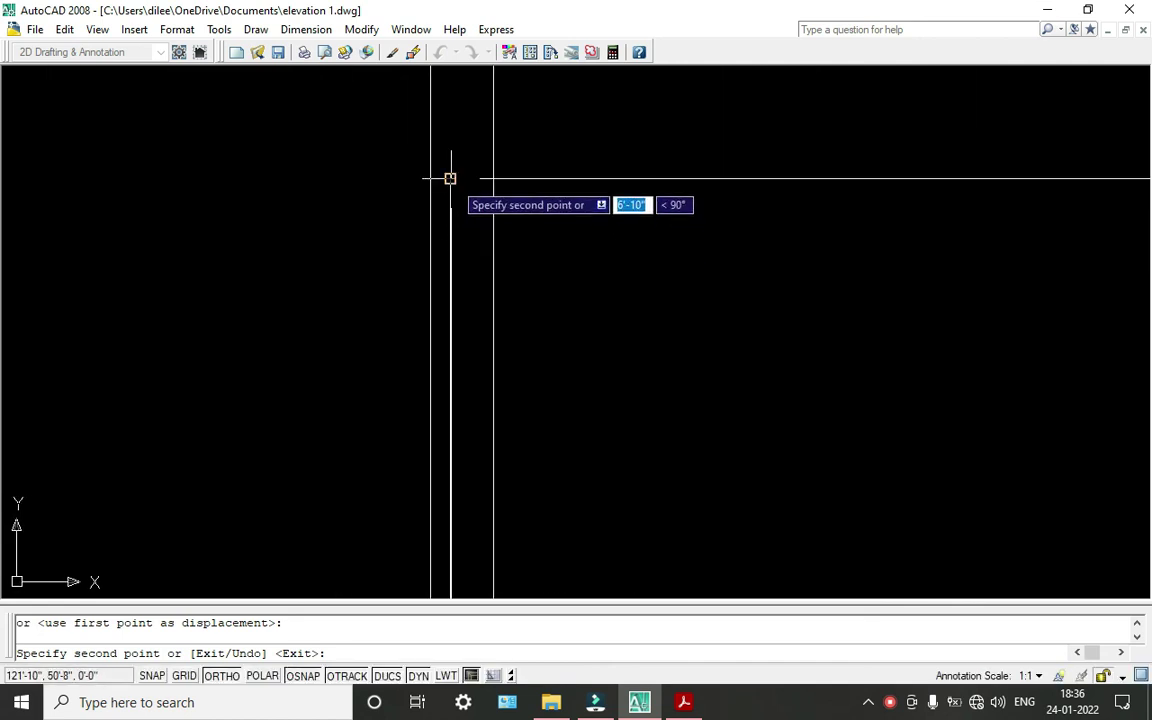
left_click(453, 180)
End the copy and select the surplus tread above the building top.
scroll(453, 180, "down", 4)
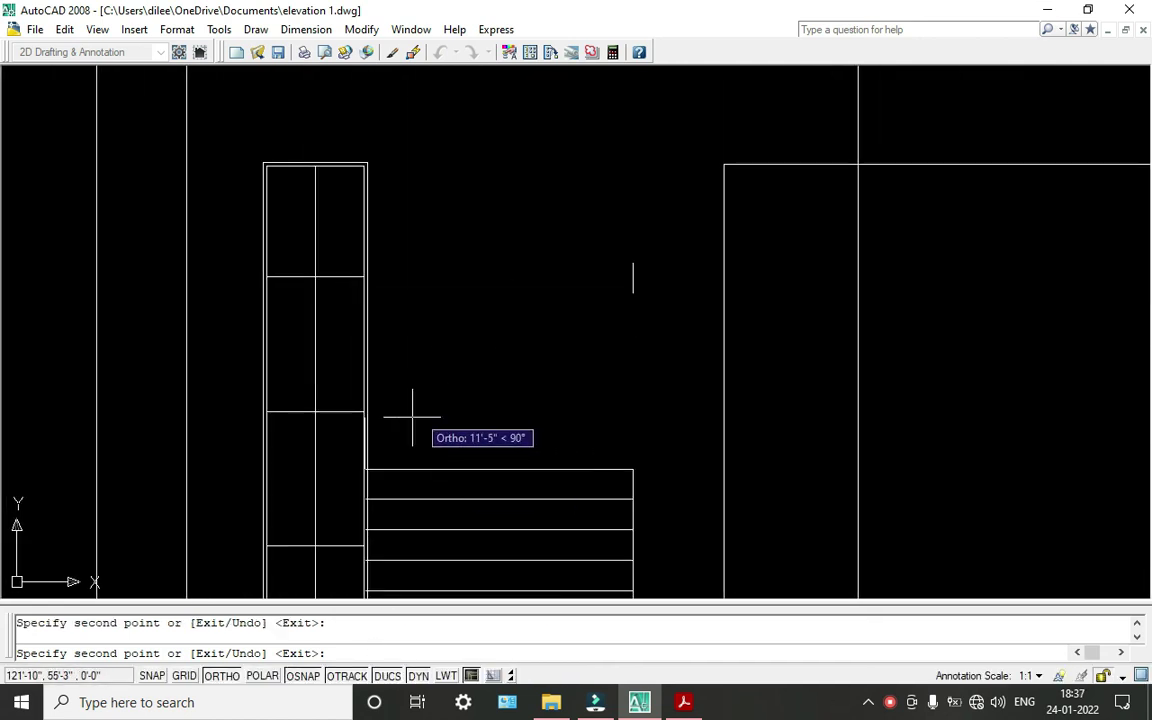
scroll(366, 470, "up", 4)
scroll(366, 470, "up", 5)
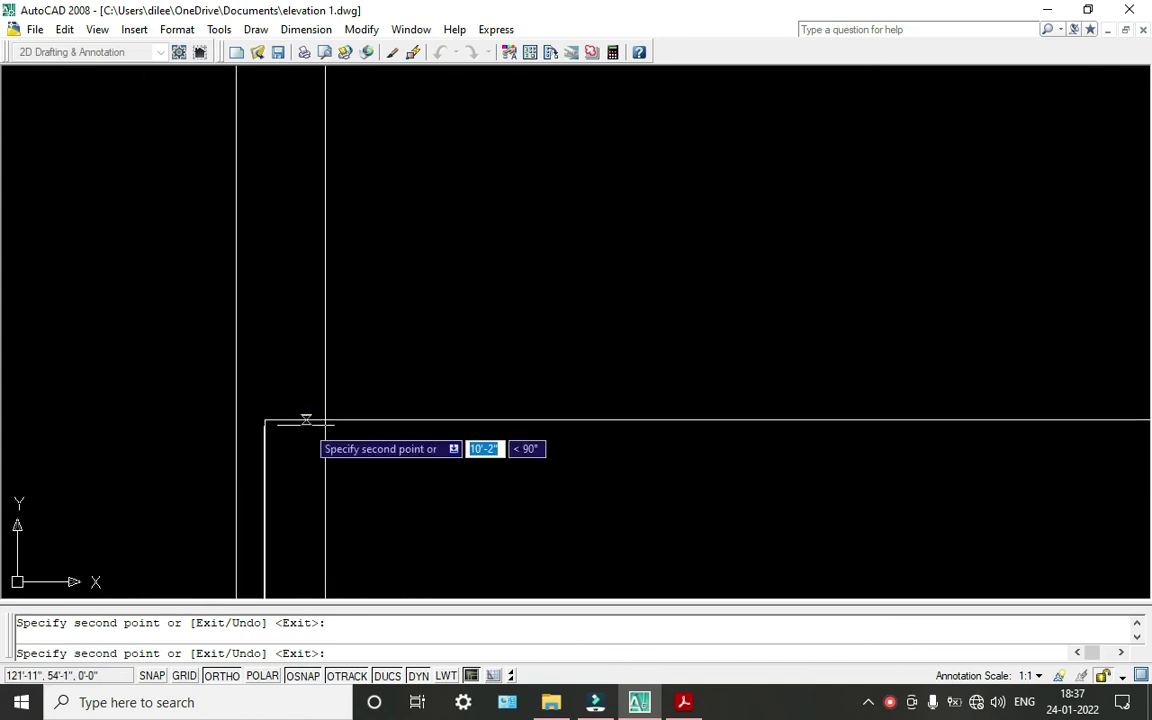
scroll(317, 392, "down", 3)
scroll(317, 392, "up", 4)
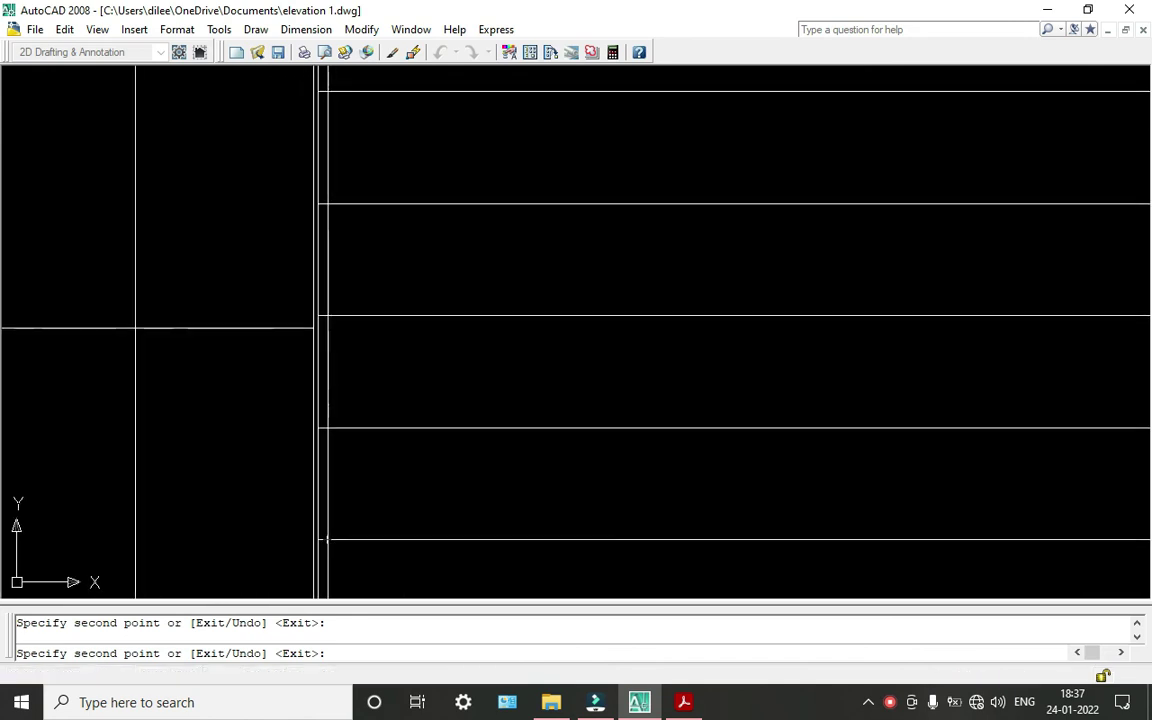
middle_click_drag(350, 444, 359, 473)
scroll(386, 490, "down", 4)
scroll(365, 437, "up", 6)
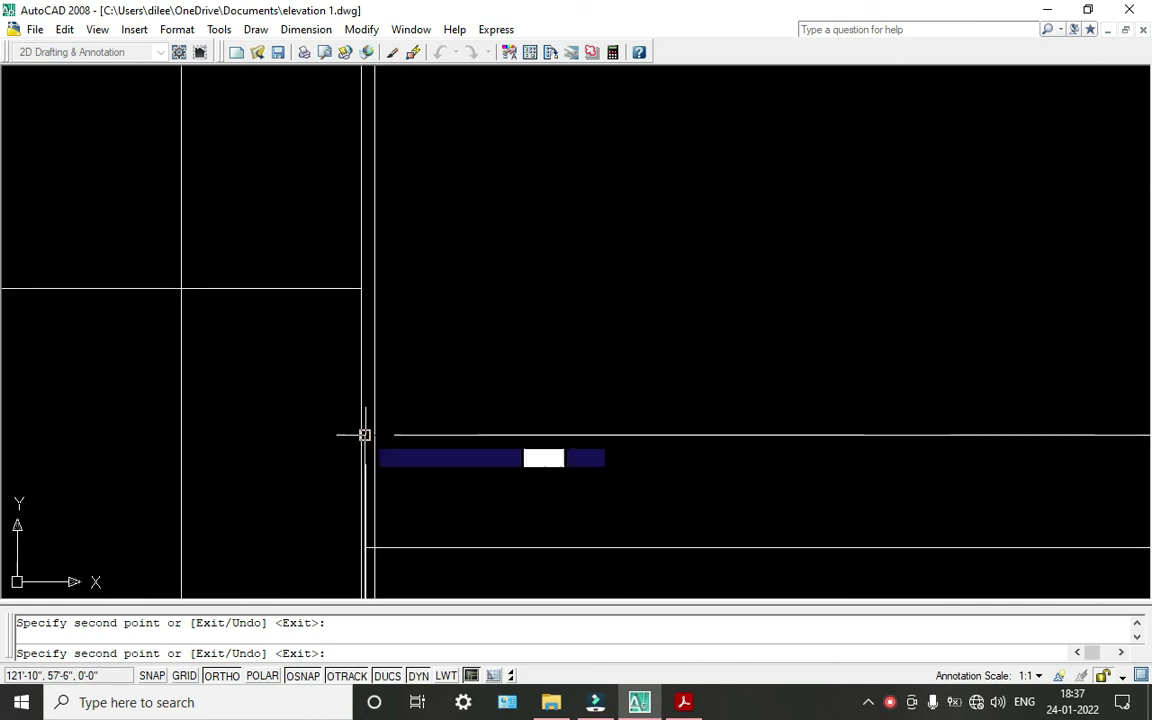
scroll(360, 437, "down", 5)
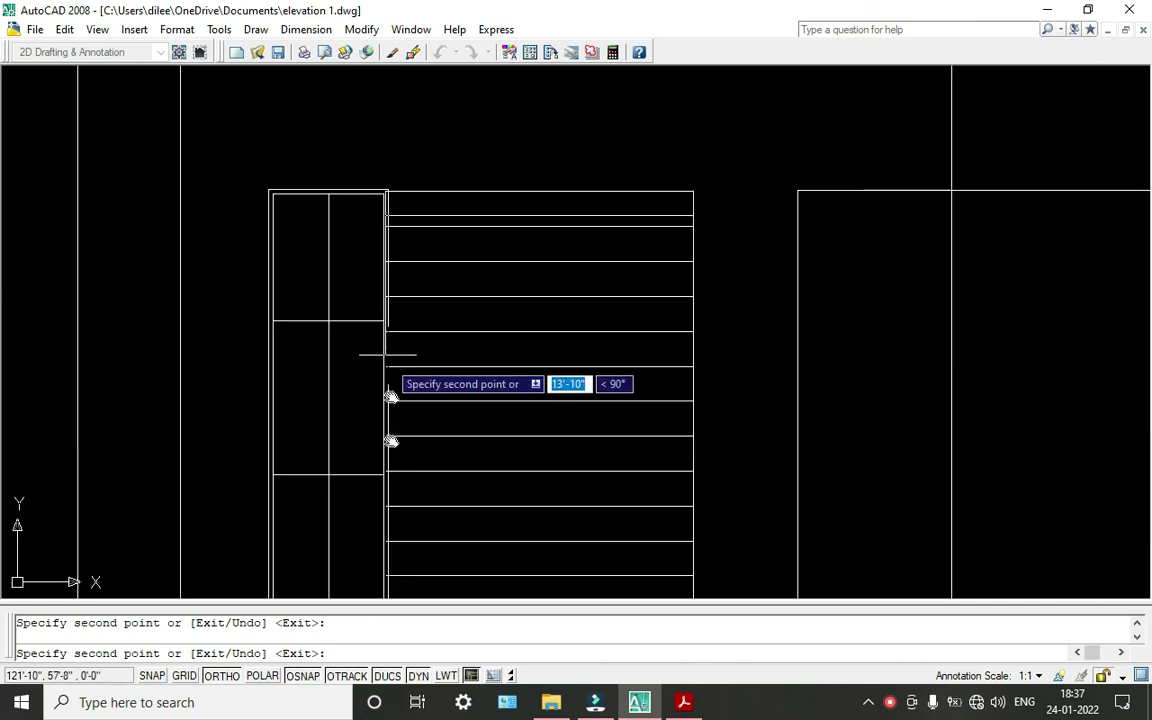
scroll(388, 347, "up", 5)
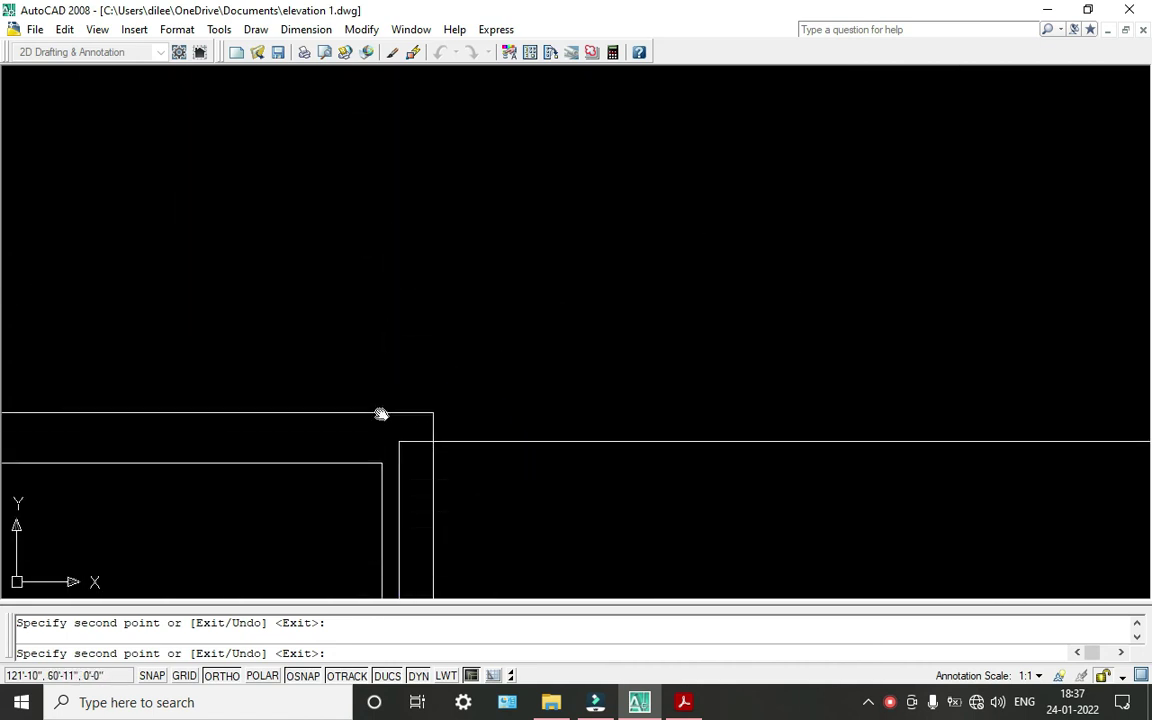
scroll(393, 440, "down", 5)
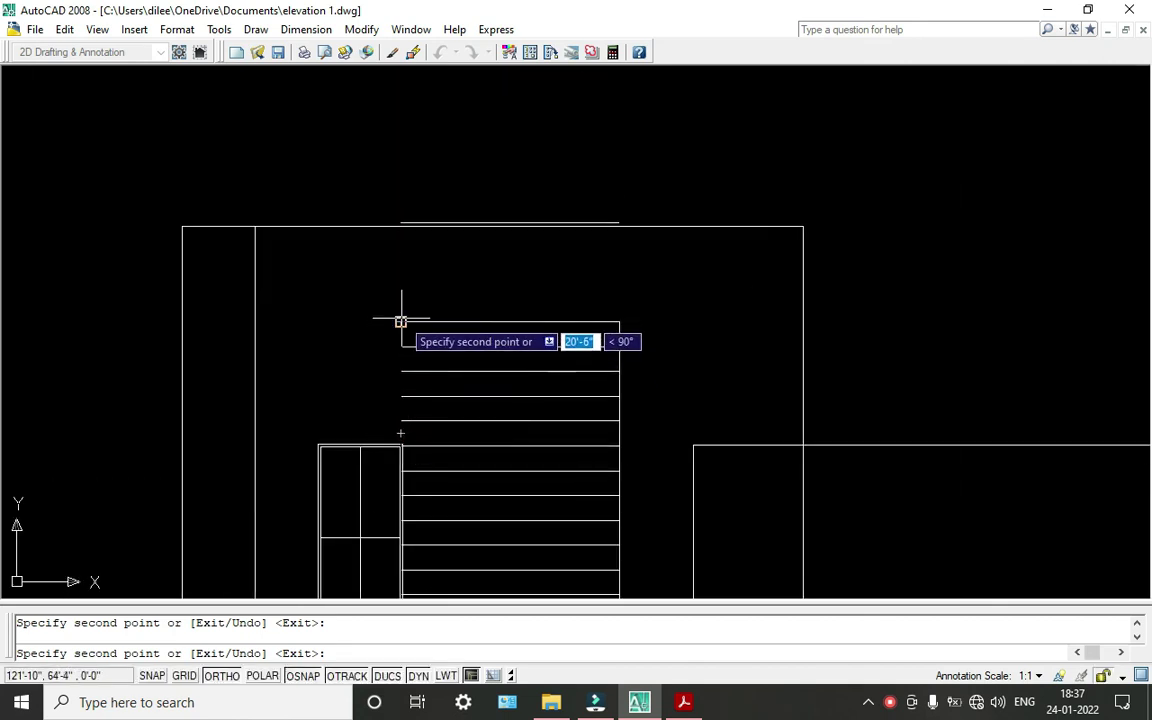
key("Escape")
scroll(489, 198, "up", 2)
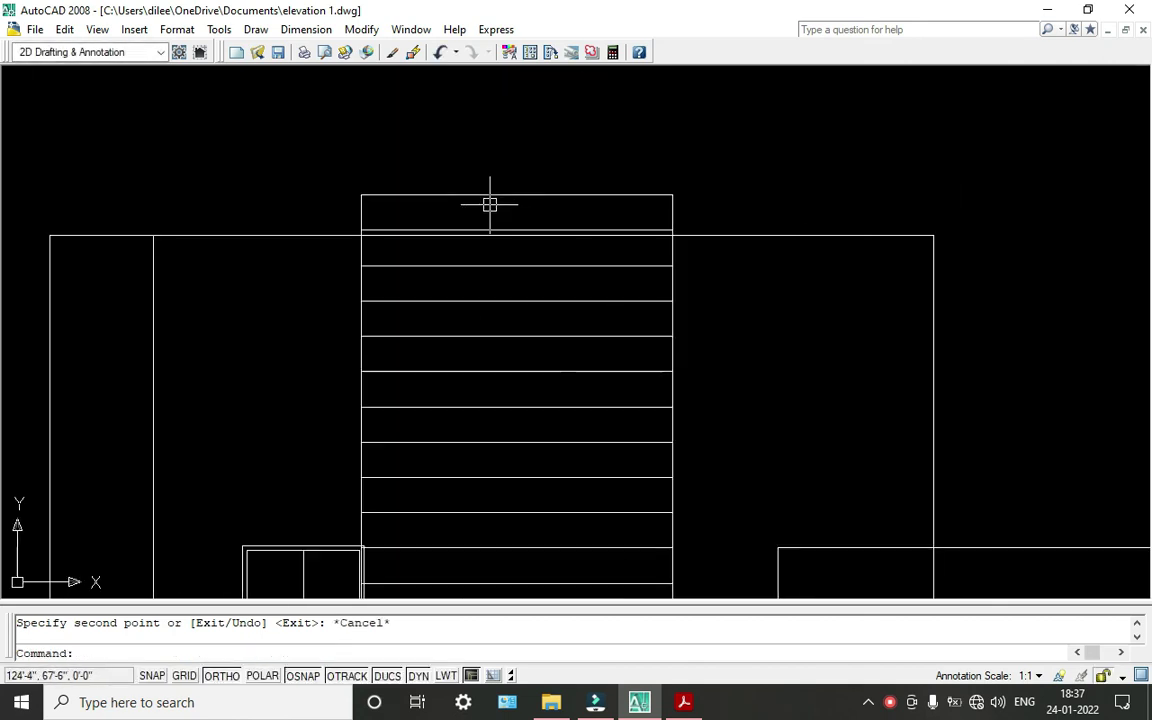
left_click(489, 194)
Delete the extra tread above the building top and zoom out to check the stair.
key("Delete")
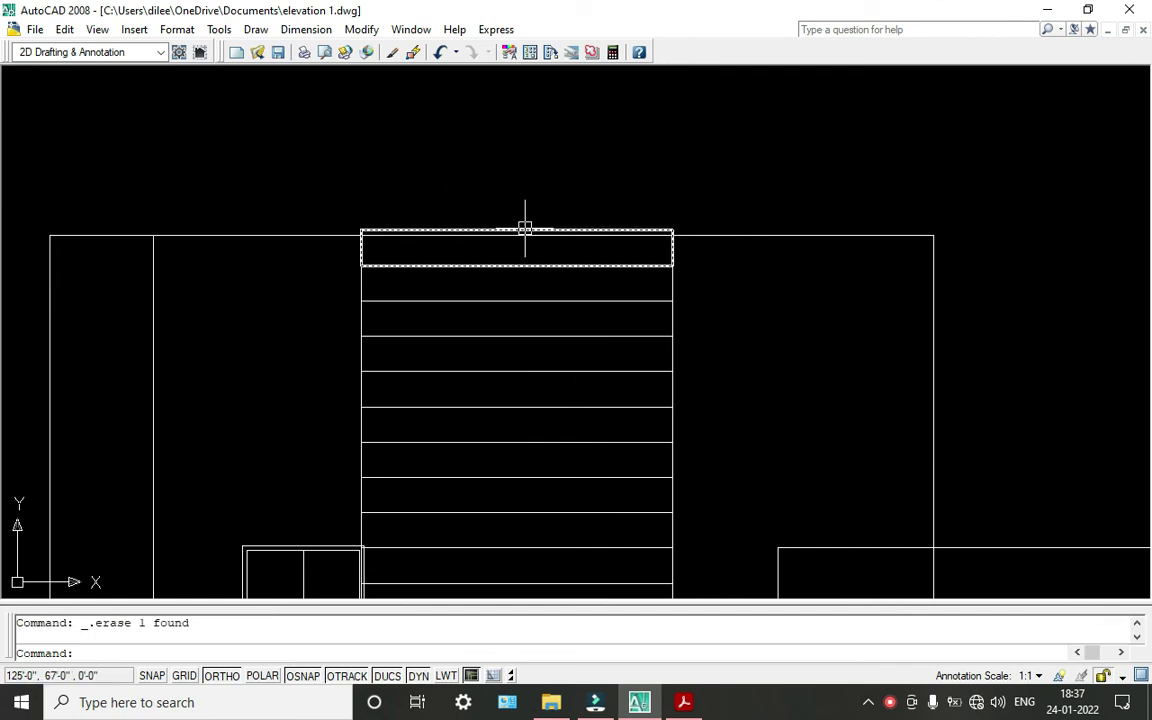
scroll(524, 228, "down", 4)
scroll(539, 292, "down", 4)
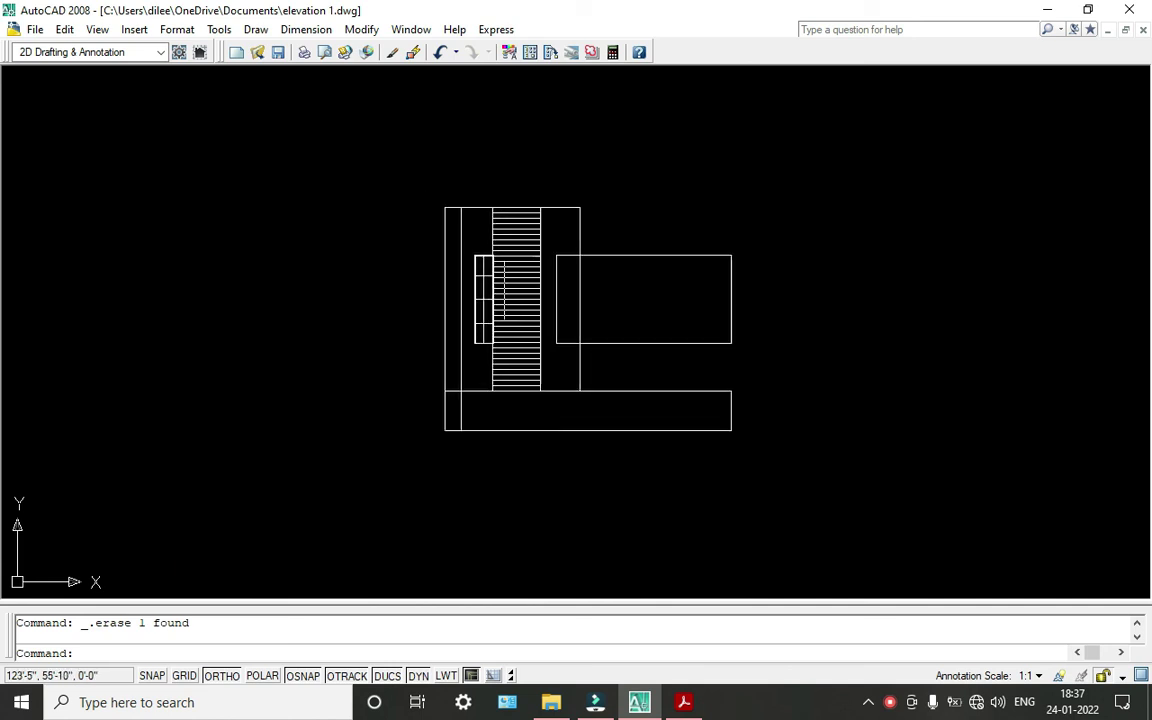
scroll(524, 369, "up", 5)
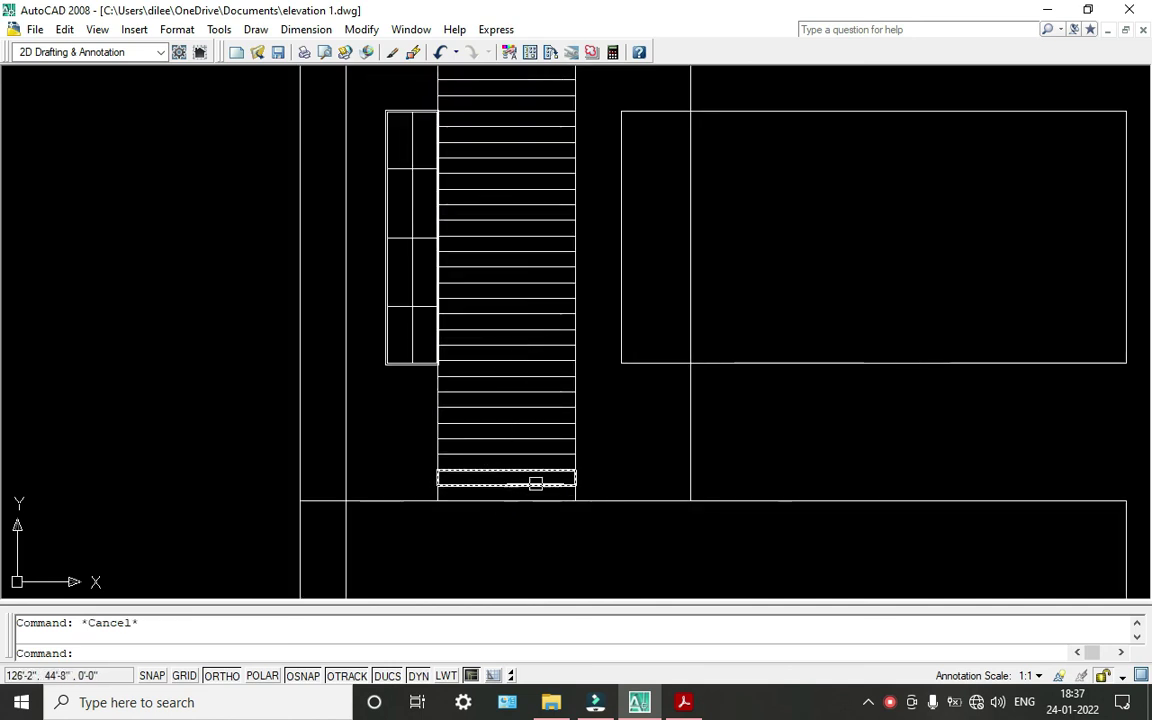
scroll(530, 478, "up", 7)
scroll(540, 545, "down", 2)
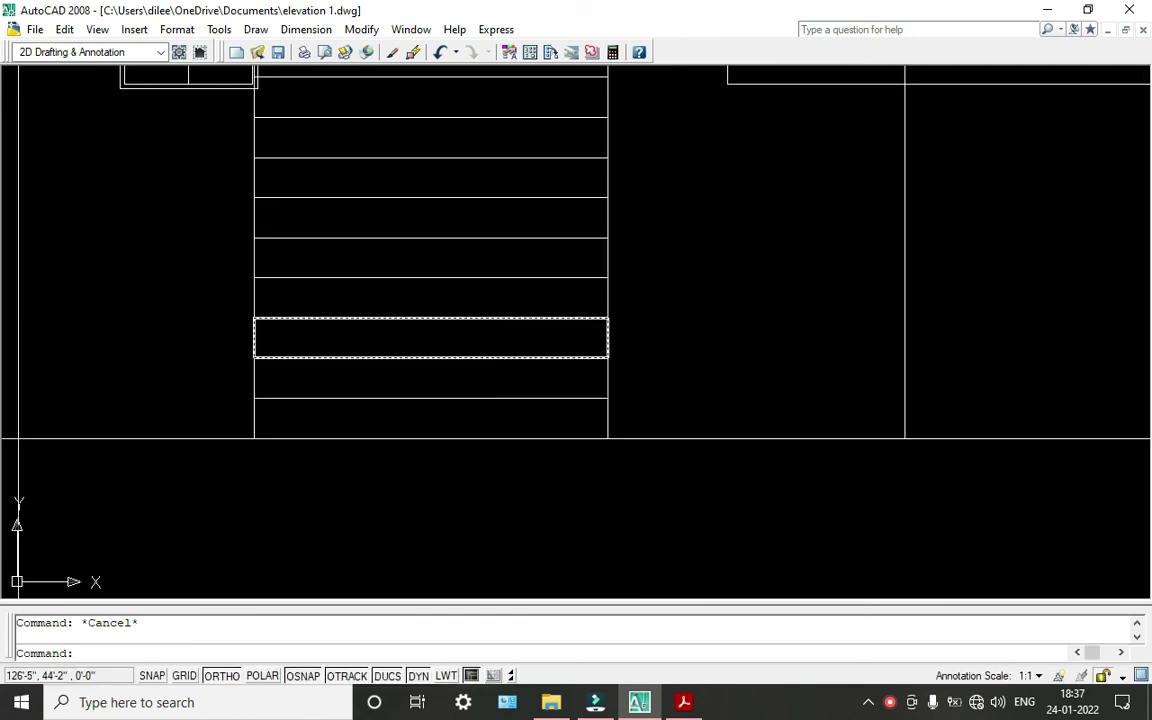
Begin a selection window over the stair treads.
left_click(533, 428)
scroll(510, 330, "down", 4)
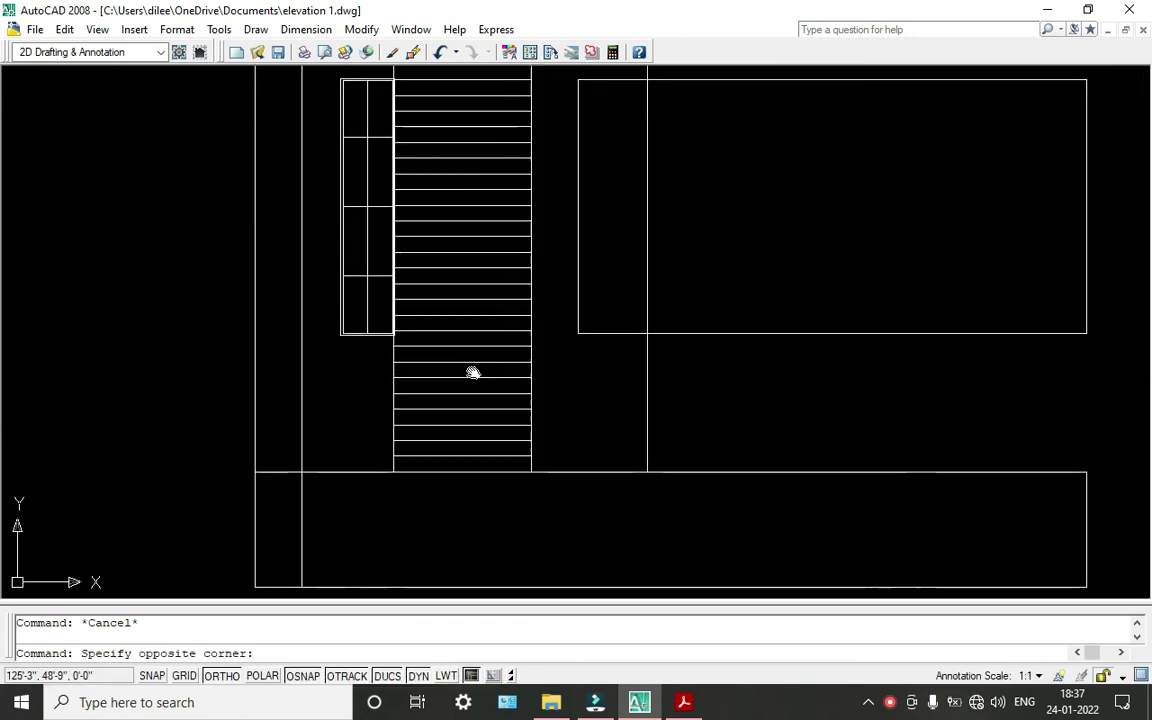
middle_click_drag(460, 181, 464, 300)
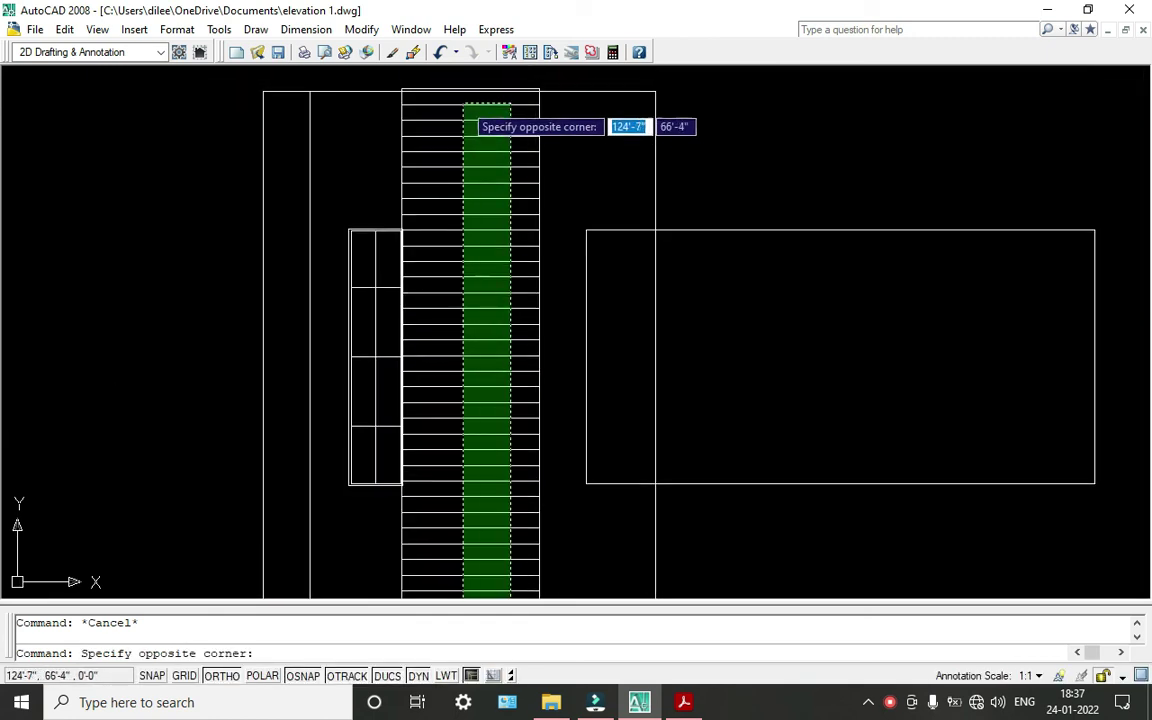
Move the 33 selected treads right and up so they sit flush inside the stair.
left_click(463, 101)
scroll(468, 256, "down", 2)
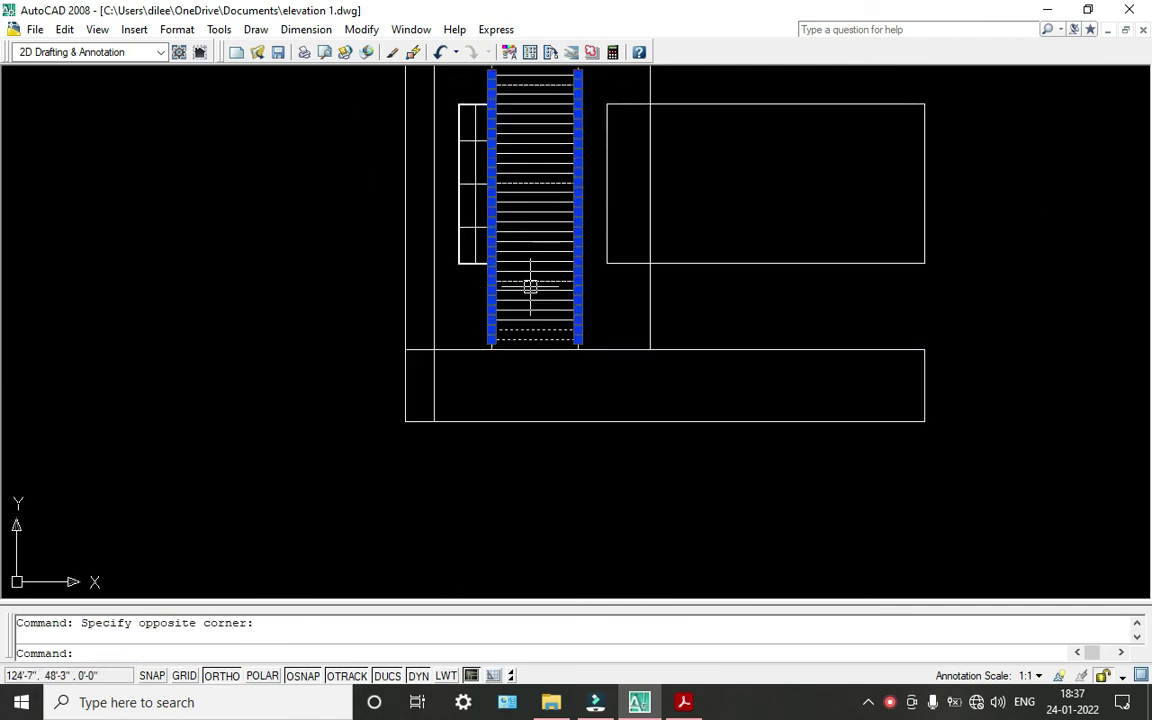
type("m")
key("Return")
scroll(470, 310, "up", 6)
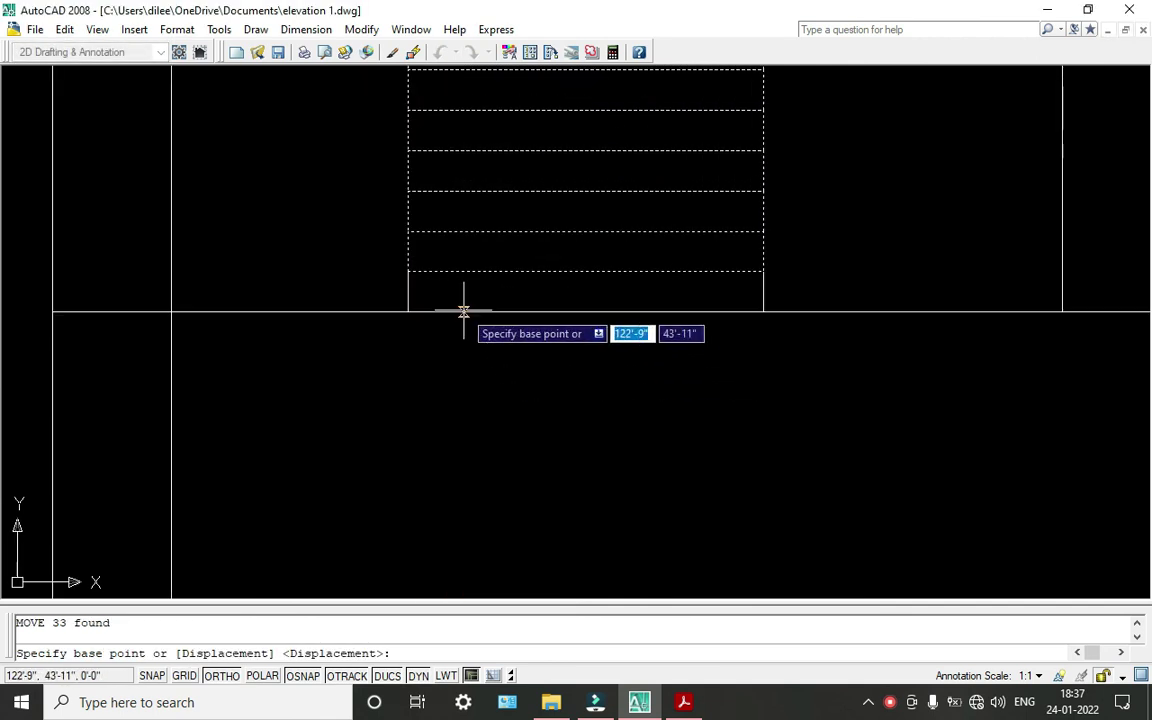
middle_click_drag(463, 311, 480, 365)
scroll(477, 352, "down", 2)
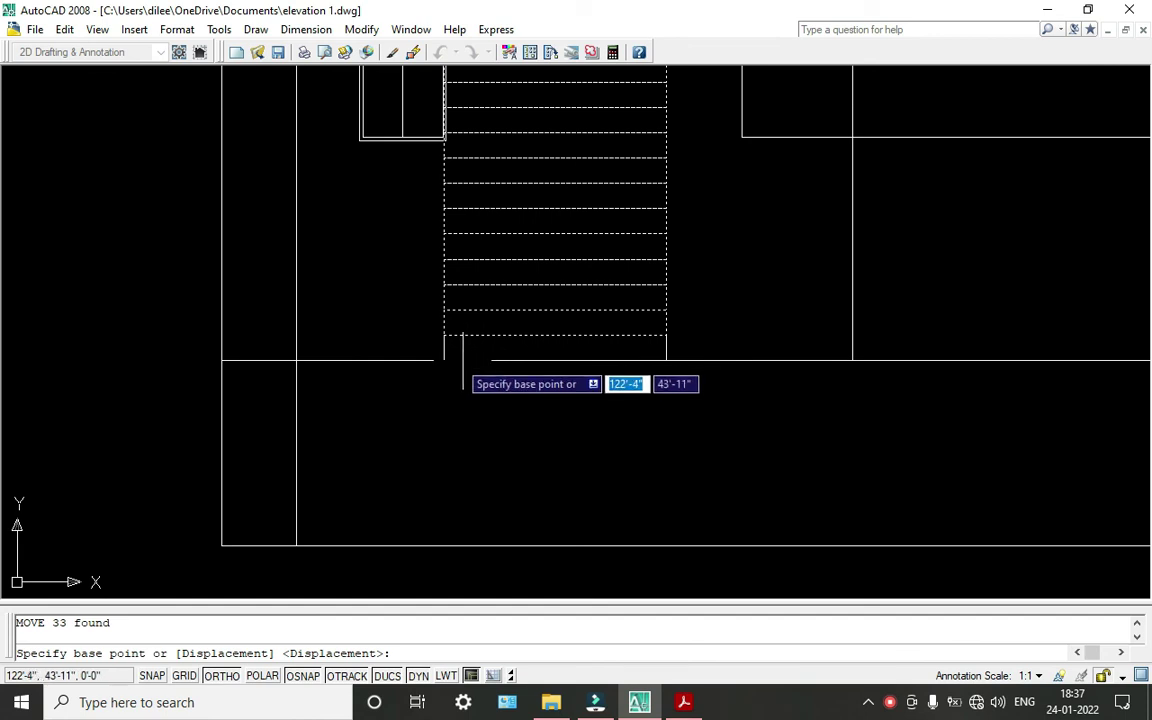
right_click(668, 373)
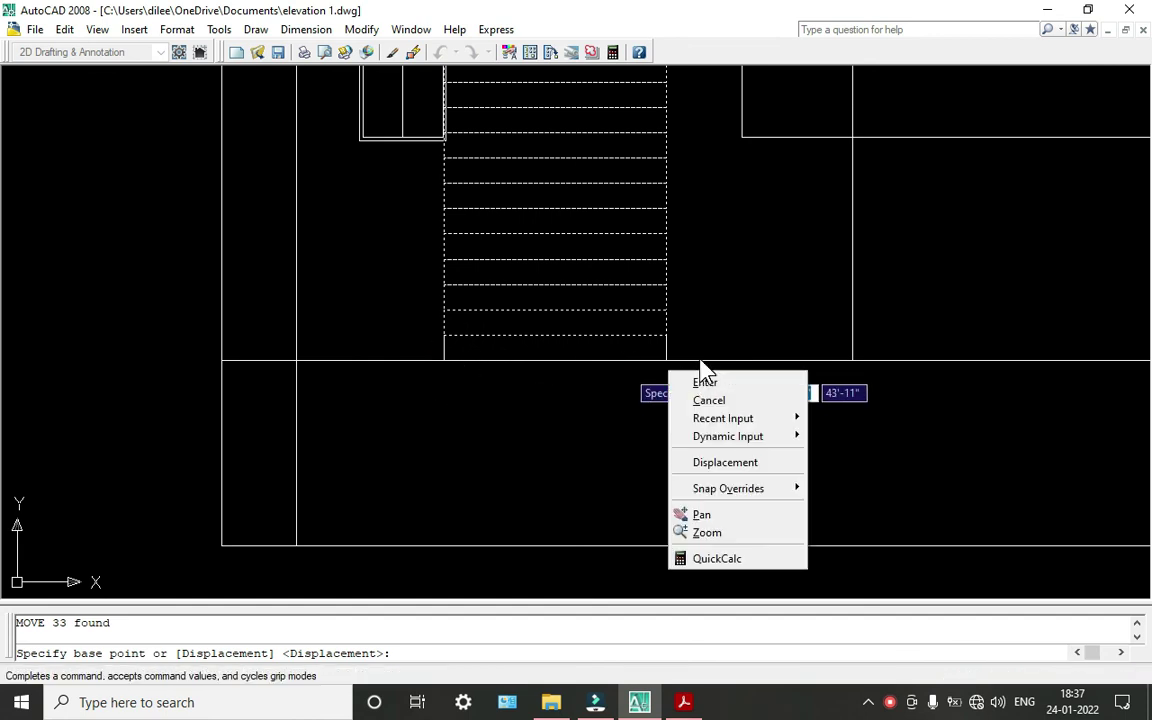
key("Escape")
left_click(666, 359)
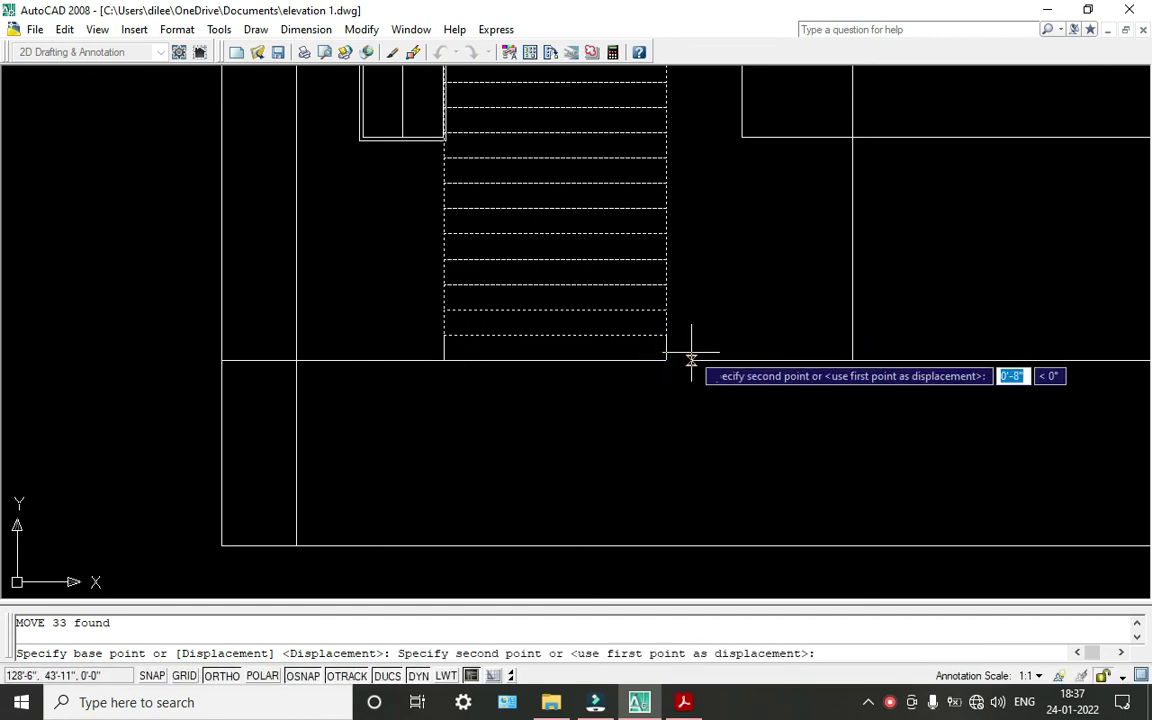
left_click(702, 357)
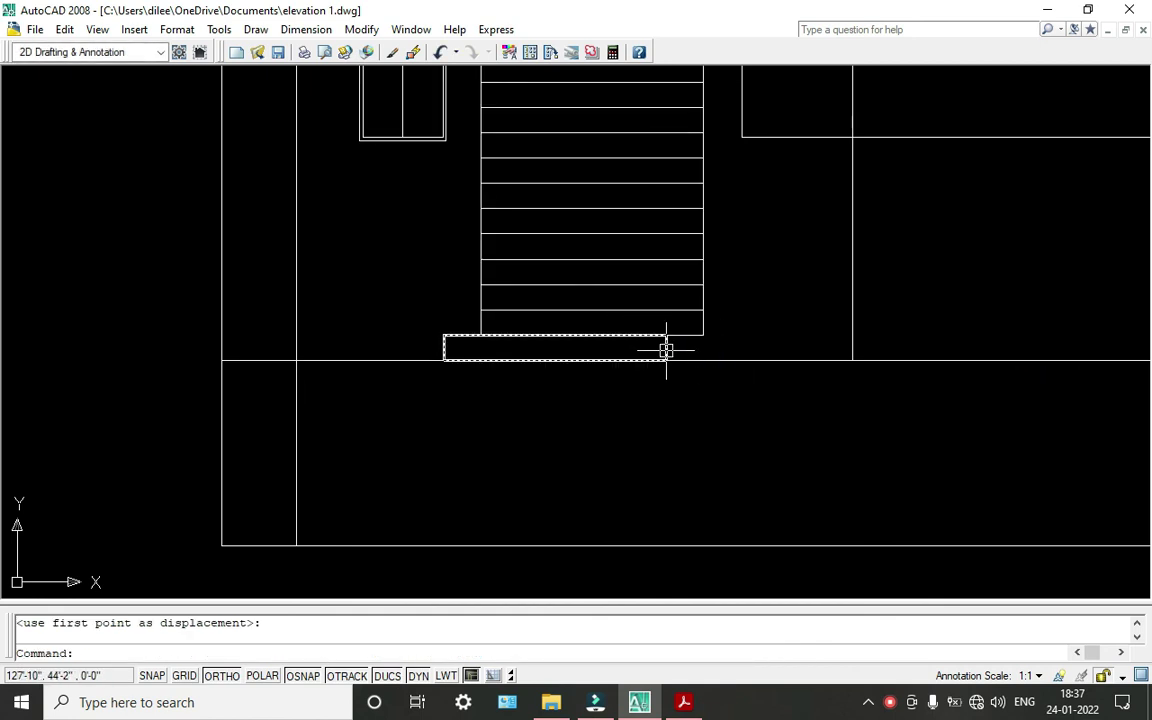
Move the single bottom tread into line with the rest of the stair stack.
type("m")
key("Return")
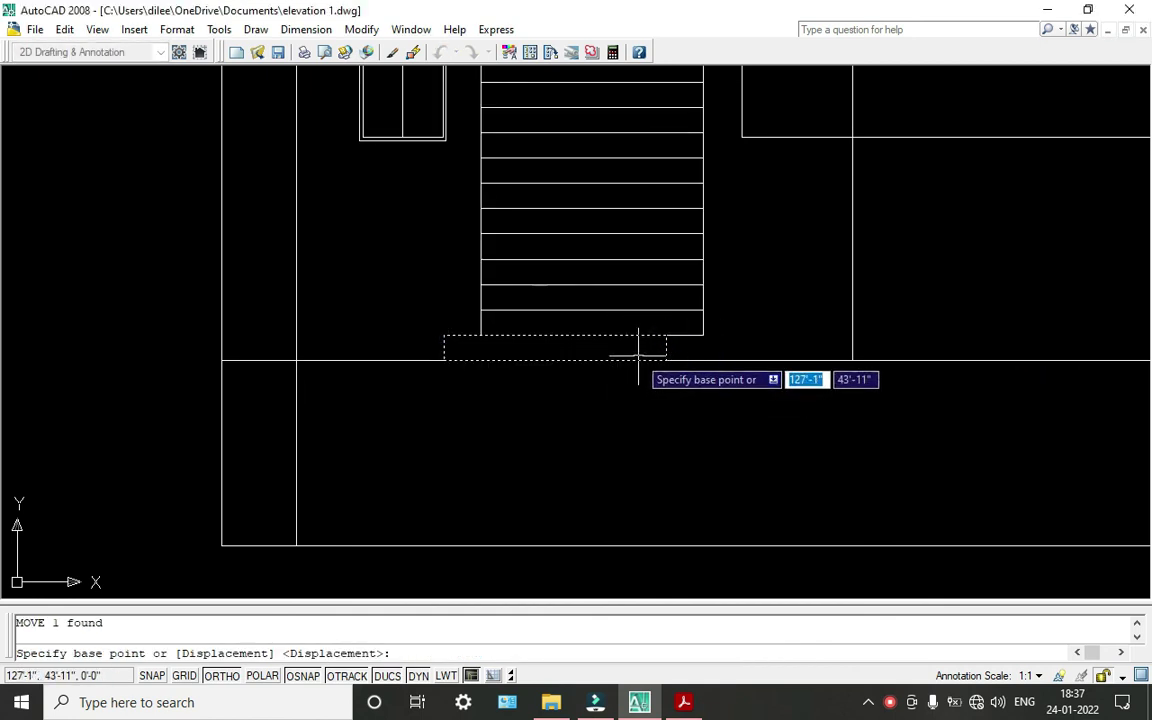
scroll(680, 330, "up", 4)
left_click(735, 286)
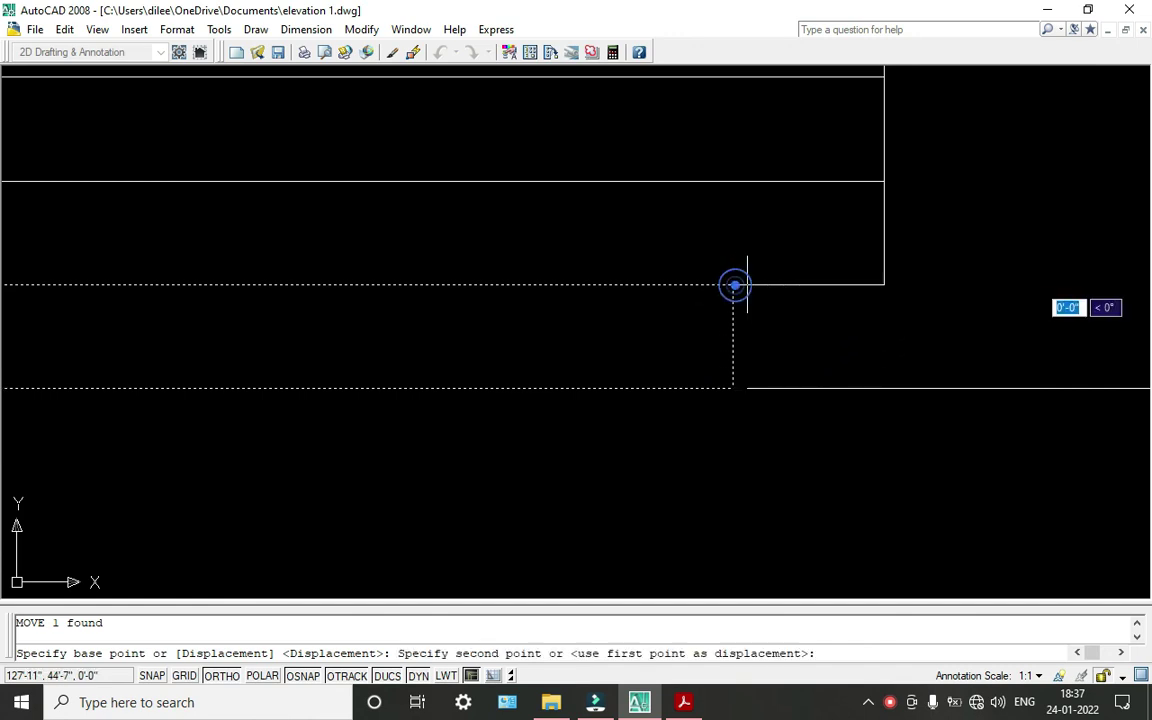
left_click(884, 285)
scroll(884, 285, "down", 6)
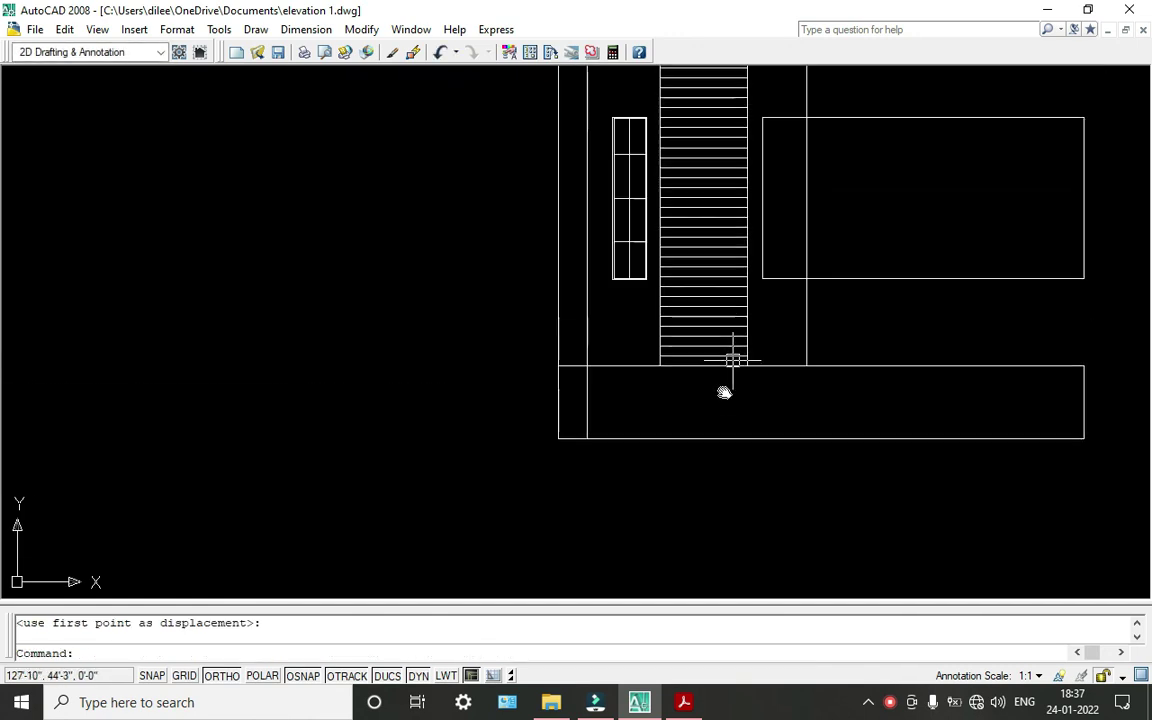
scroll(703, 330, "up", 4)
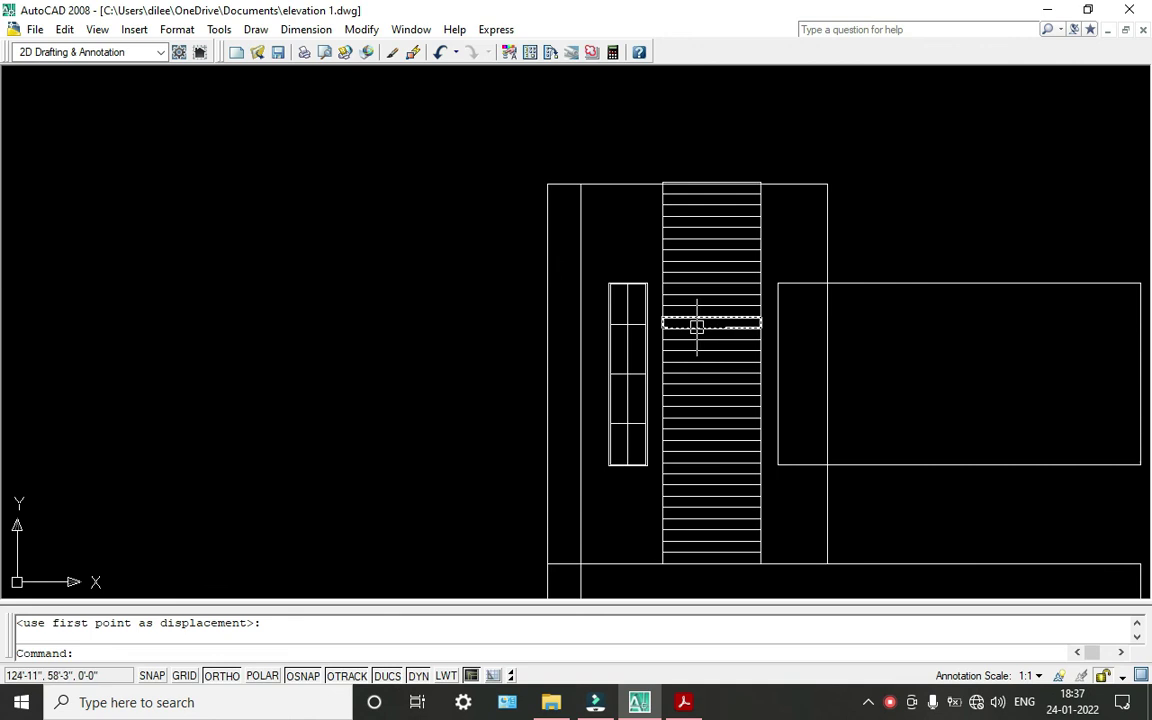
key("super")
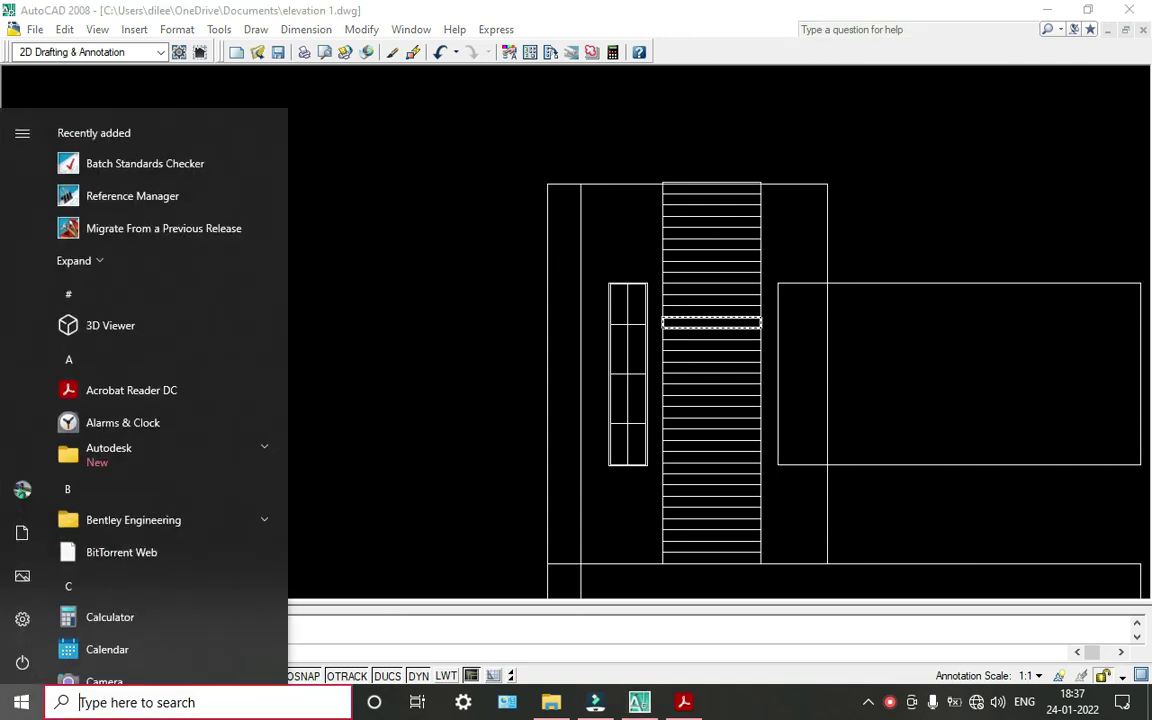
Return to the drawing, start a TRIM crossing selection, then cancel it.
left_click(750, 145)
scroll(696, 178, "up", 4)
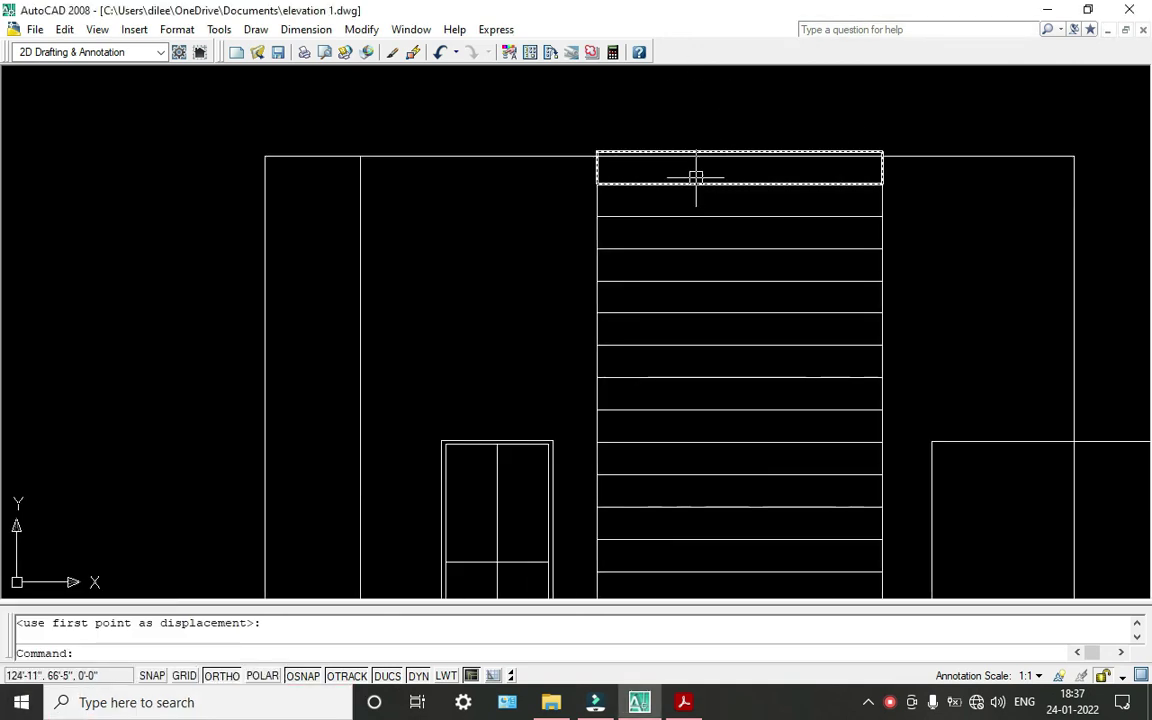
type("tr")
key("Return")
key("Return")
scroll(663, 134, "up", 5)
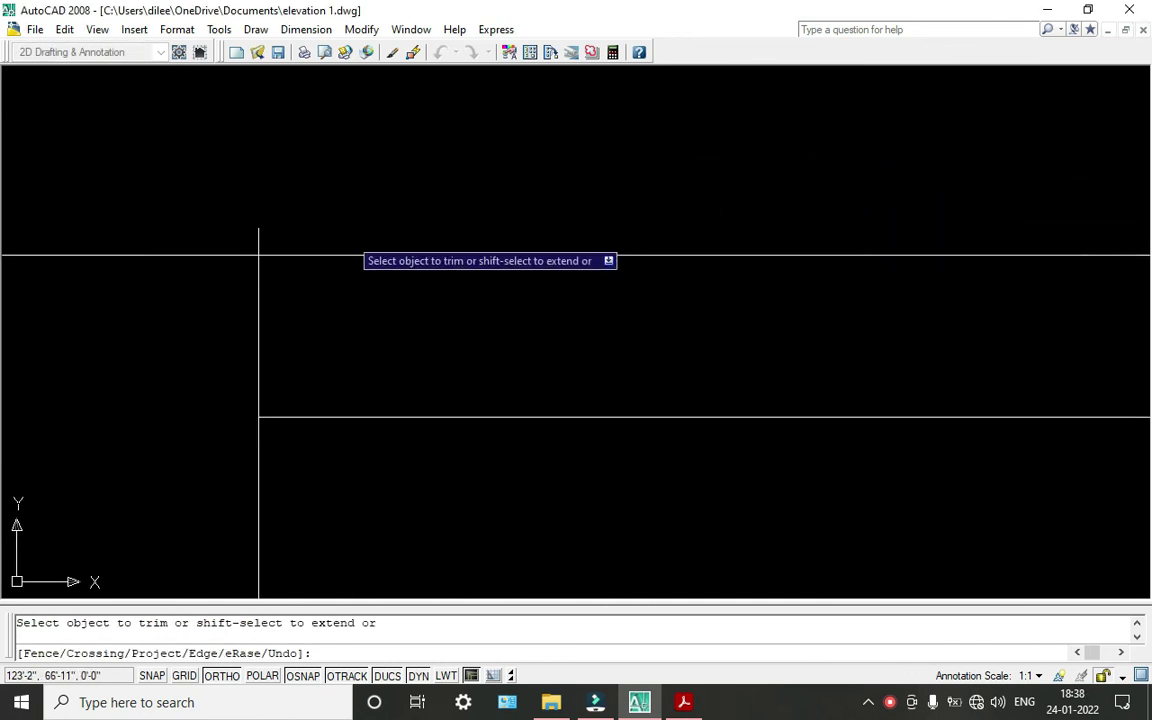
left_click(308, 224)
left_click(213, 216)
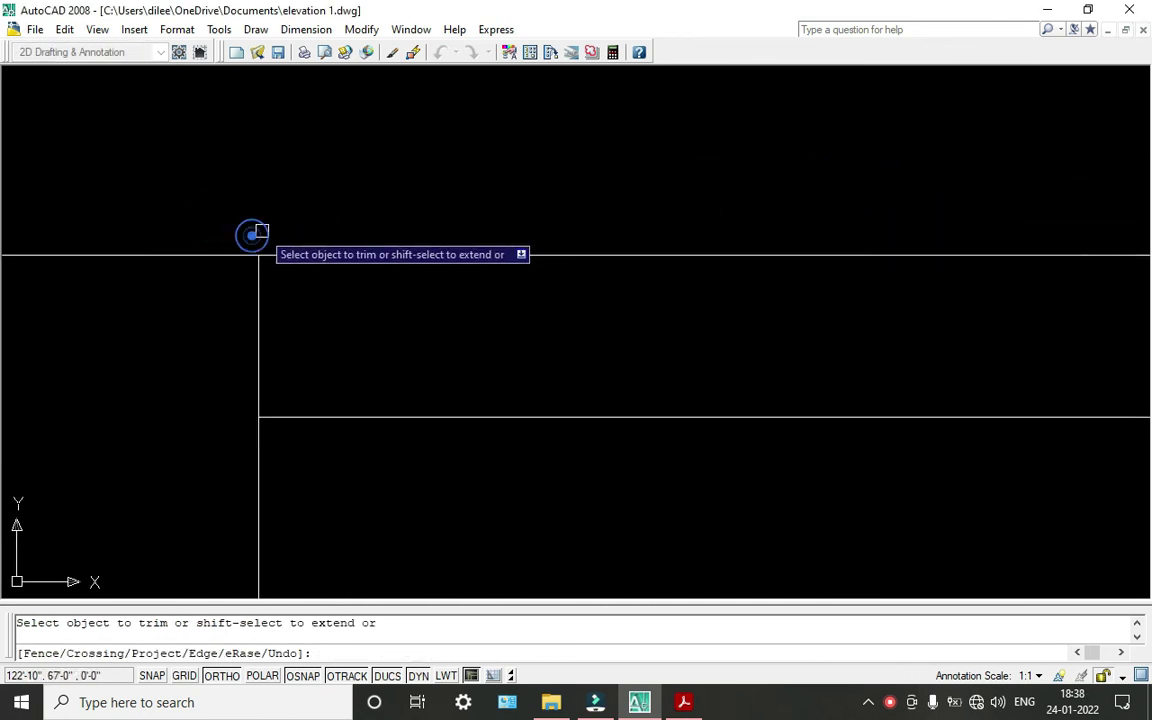
scroll(468, 234, "down", 1)
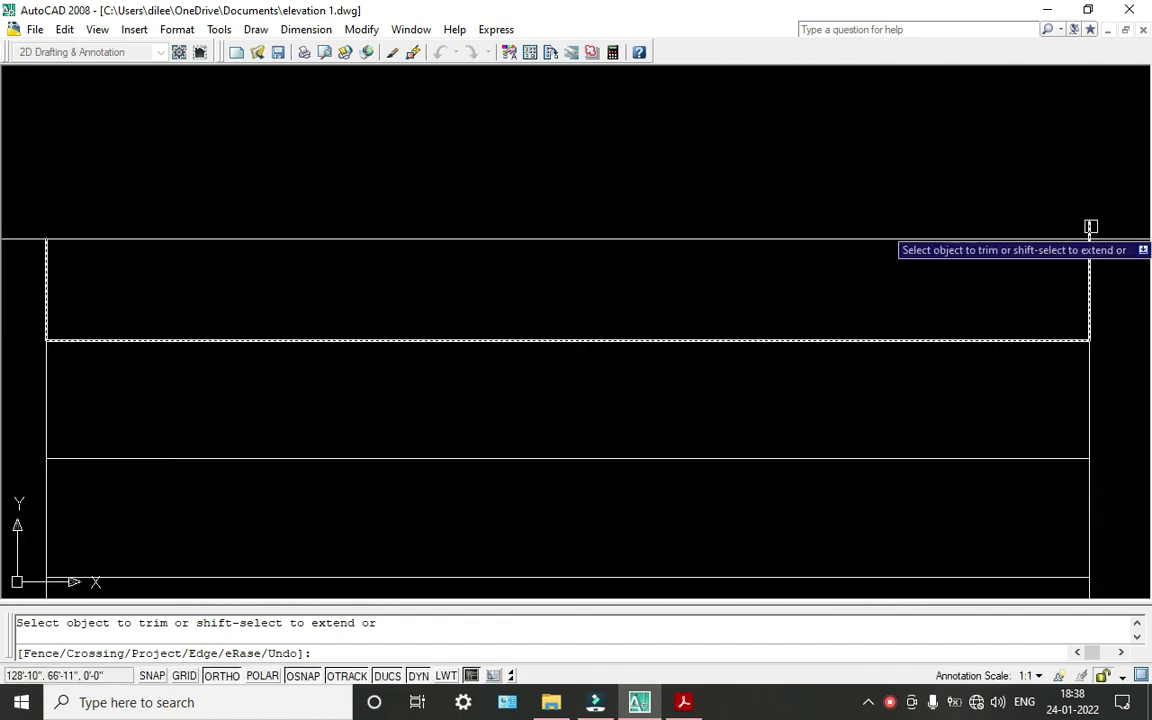
middle_click(1090, 226)
key("Escape")
Pan and zoom across the elevation to review the finished staircase.
middle_click_drag(612, 303, 612, 222)
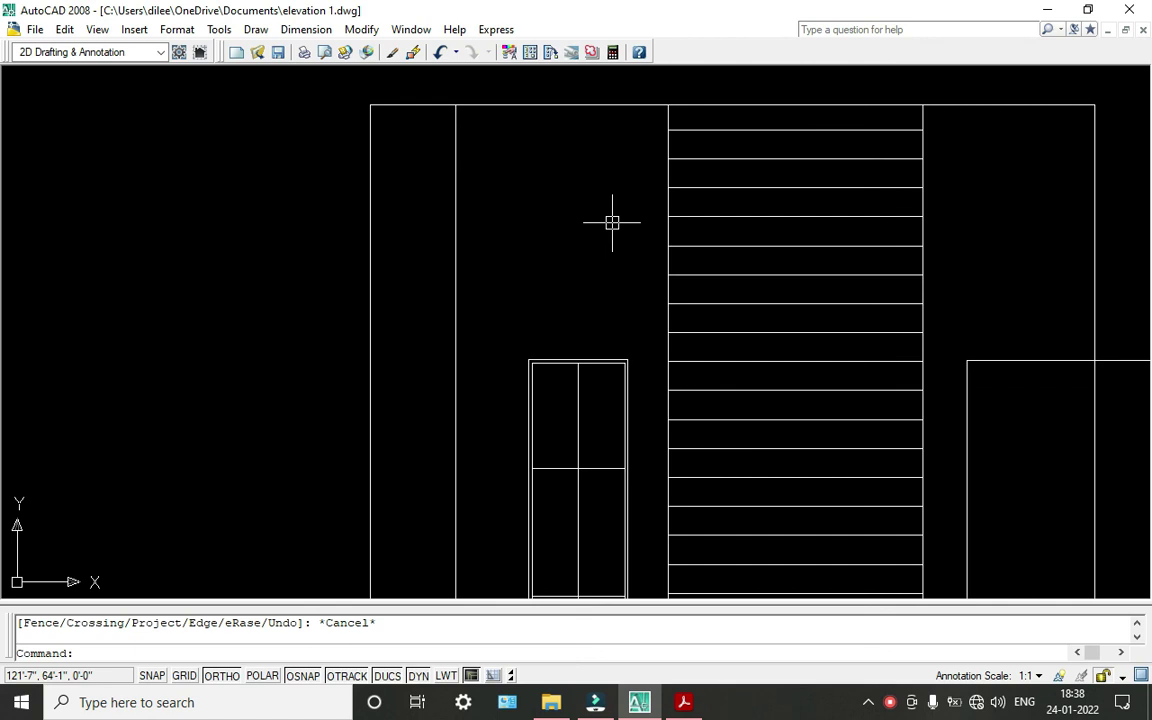
scroll(782, 311, "down", 3)
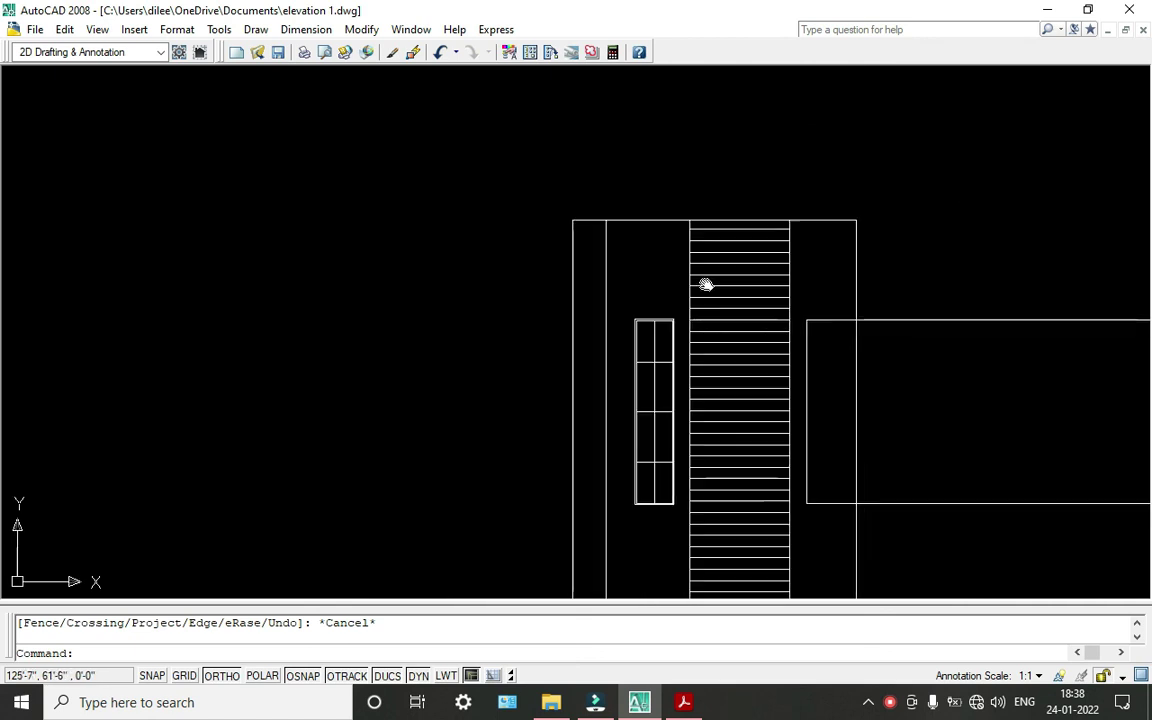
scroll(653, 509, "up", 5)
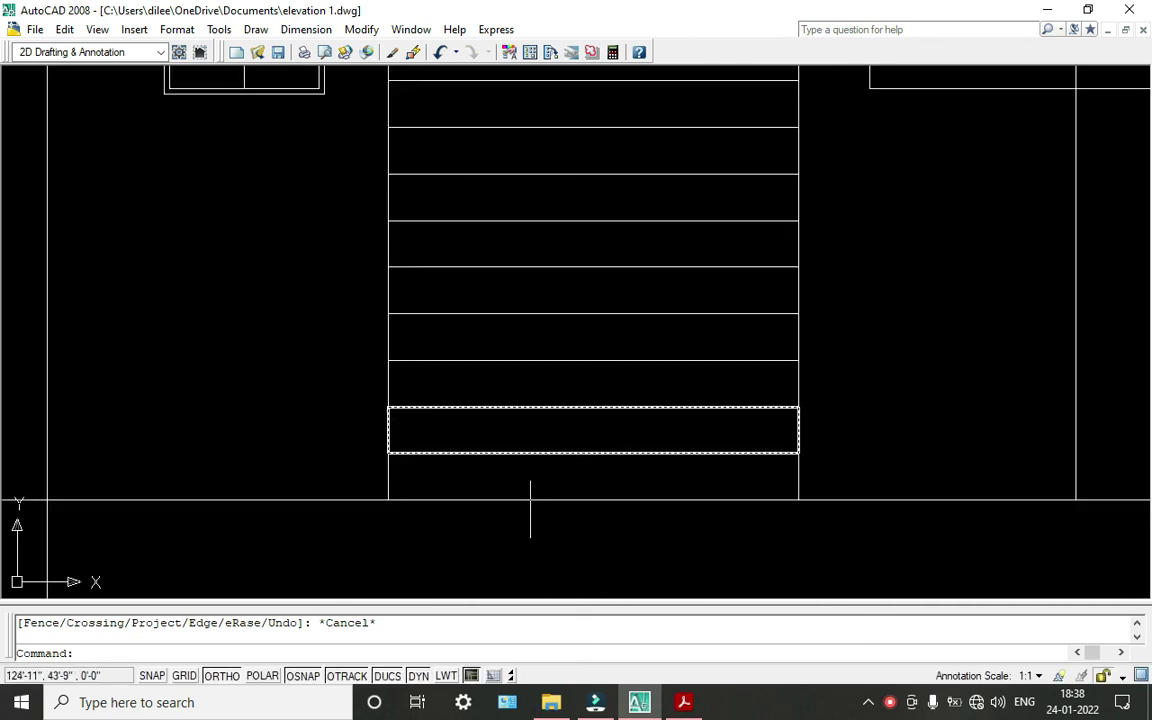
scroll(417, 468, "up", 8)
scroll(393, 455, "down", 5)
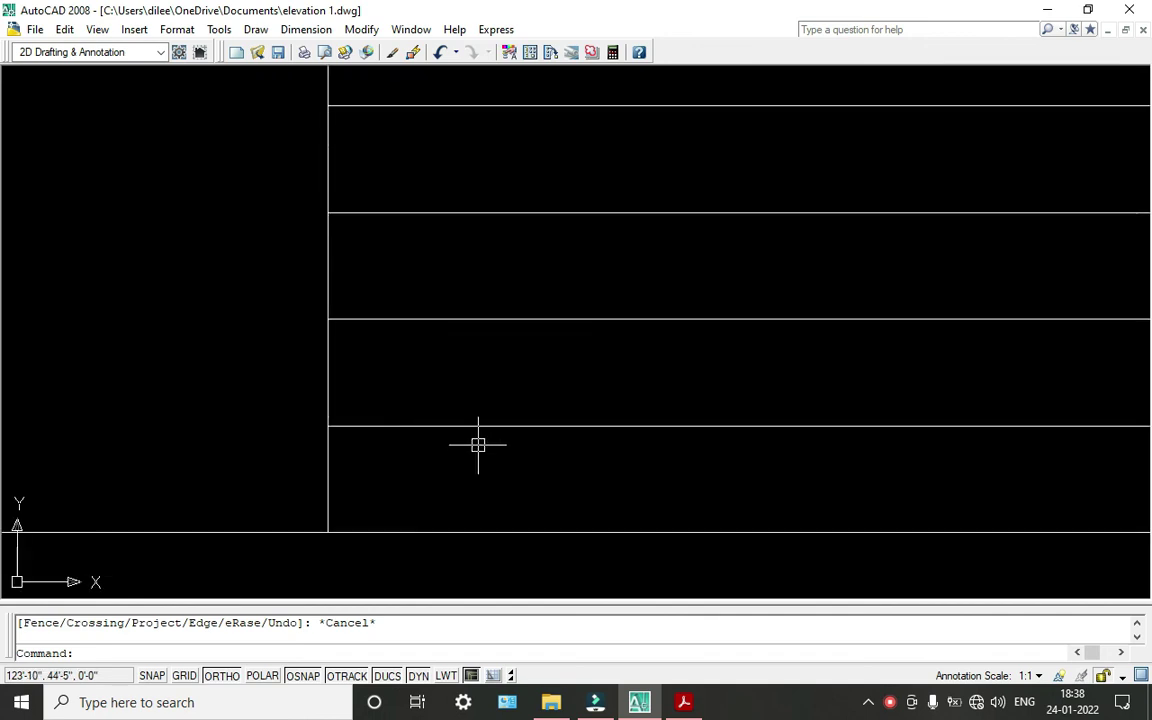
scroll(478, 445, "down", 5)
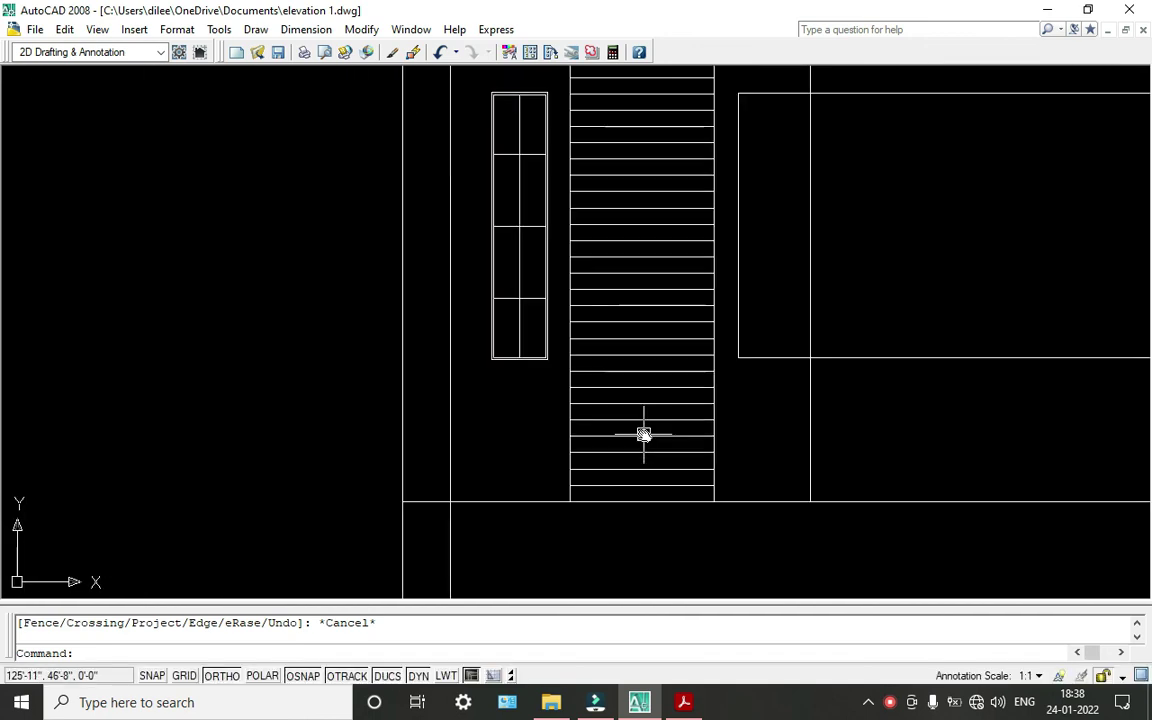
scroll(690, 190, "up", 5)
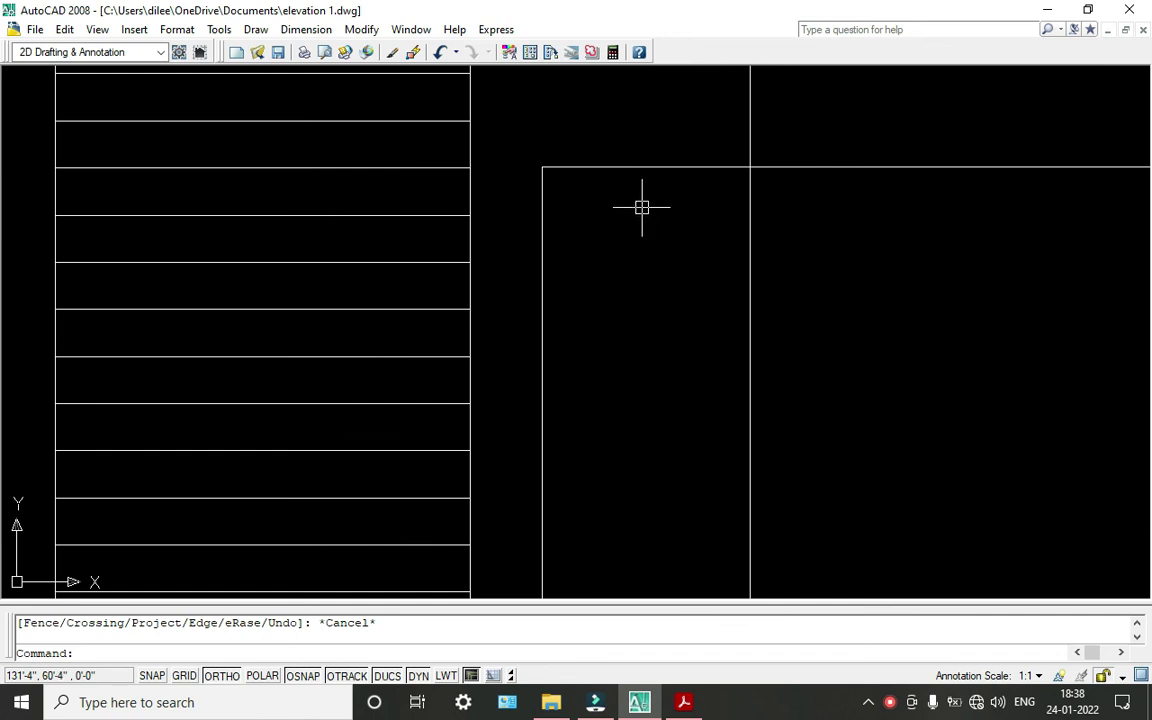
Start a 2" offset of the side block's top edge, then cancel it.
type("o")
key("Return")
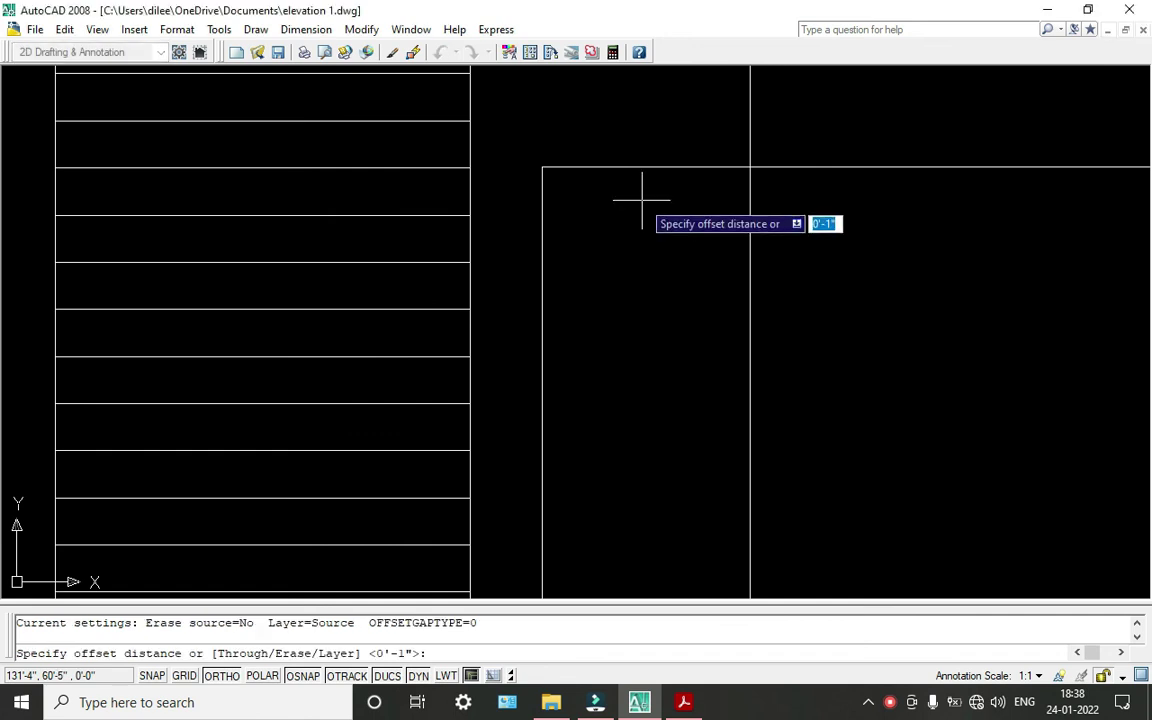
type("2\"")
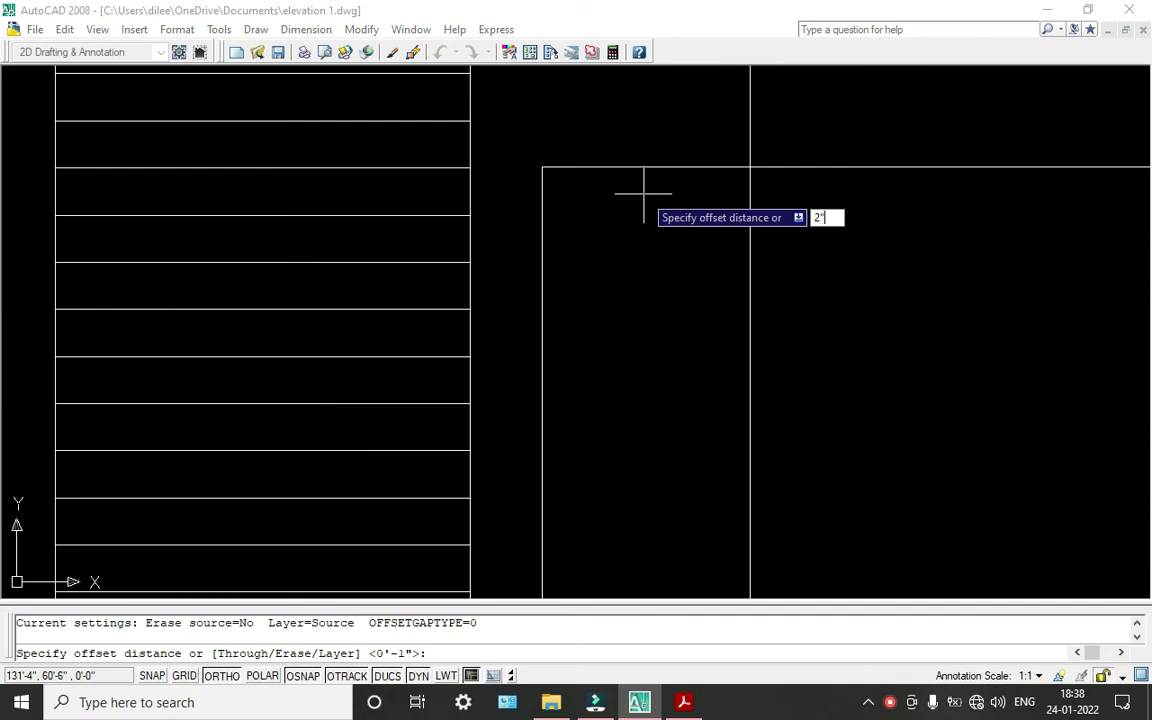
key("Return")
left_click(637, 167)
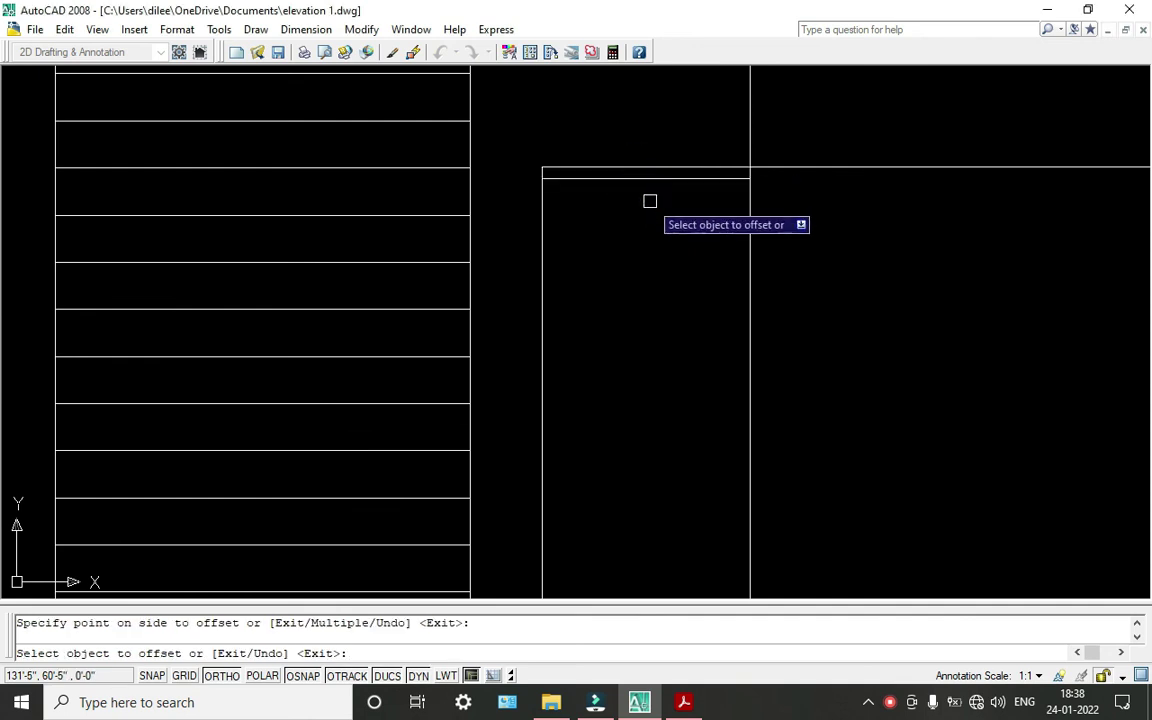
key("Escape")
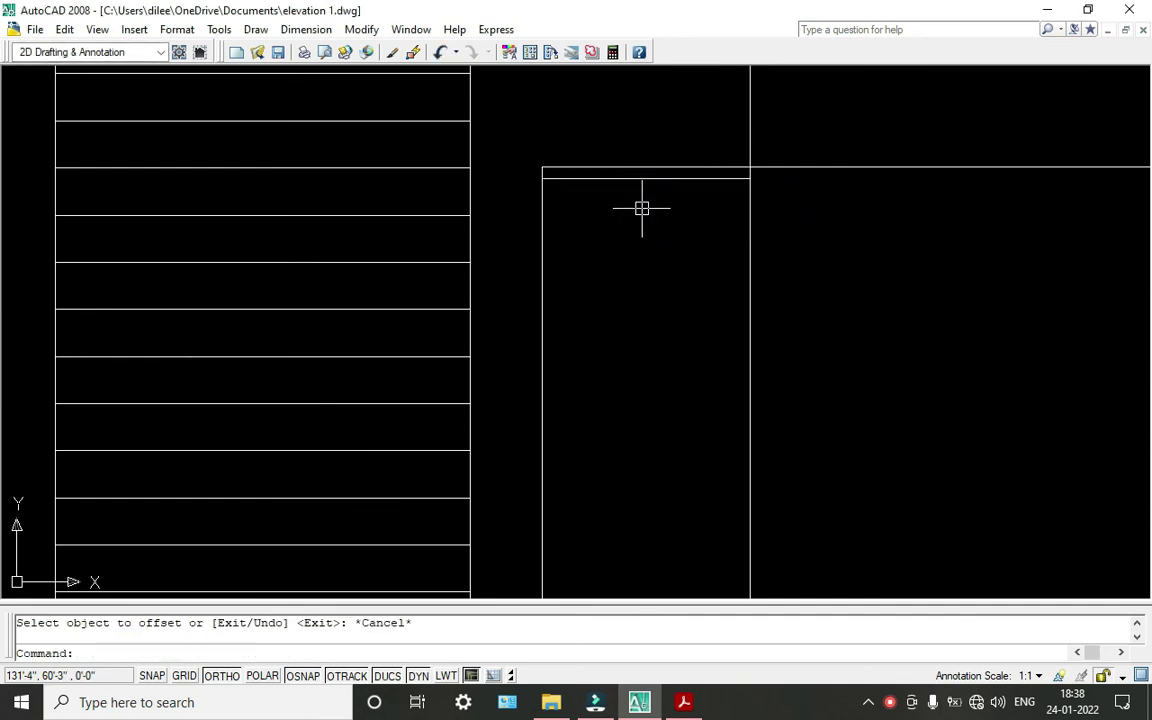
Offset the side block's top edge 1" downward as the first band line.
type("o")
key("Return")
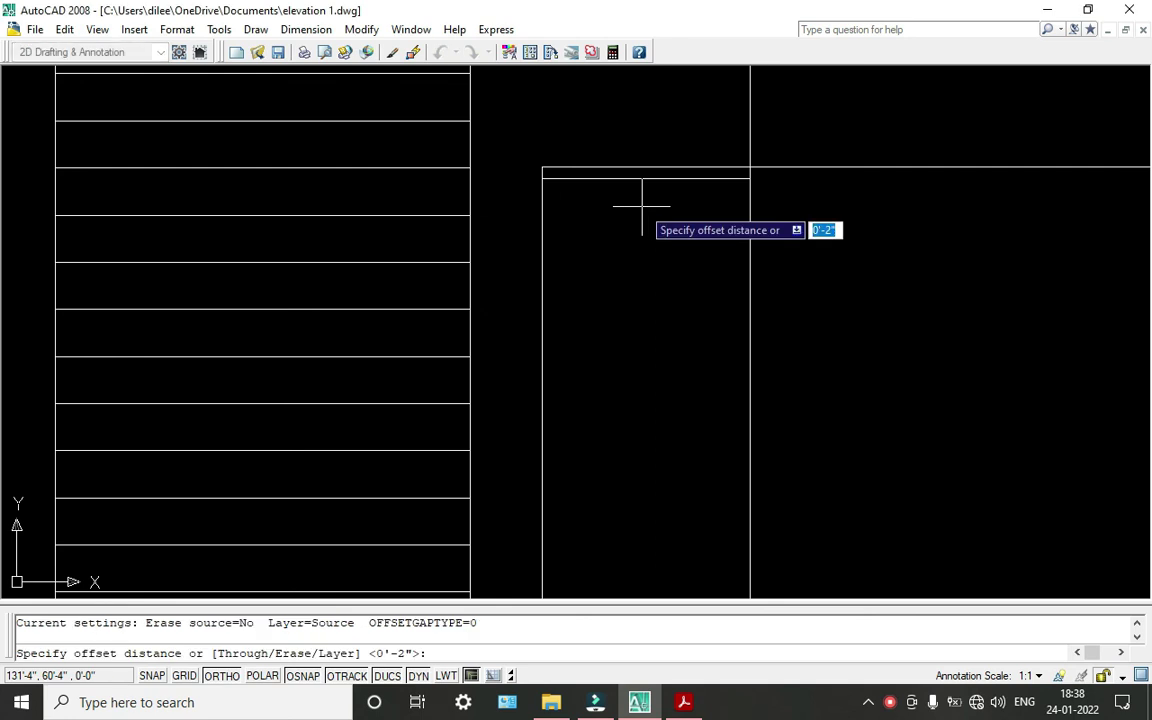
type("1\"")
key("Return")
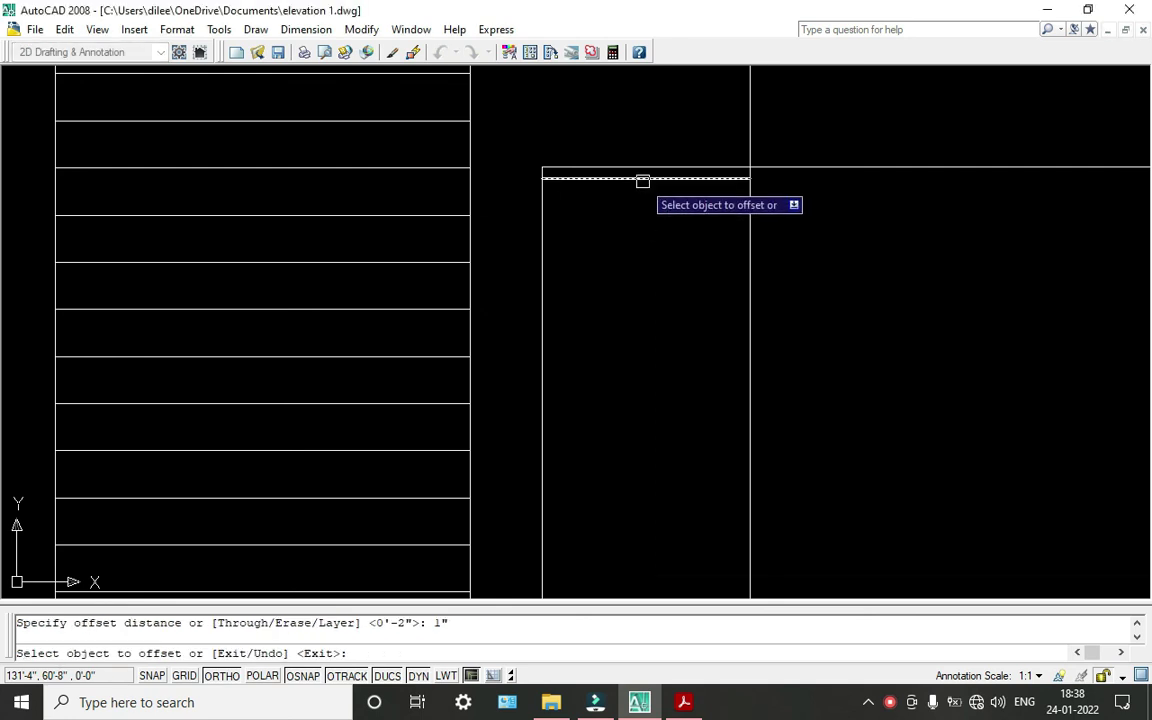
left_click(643, 181)
left_click(645, 203)
key("Escape")
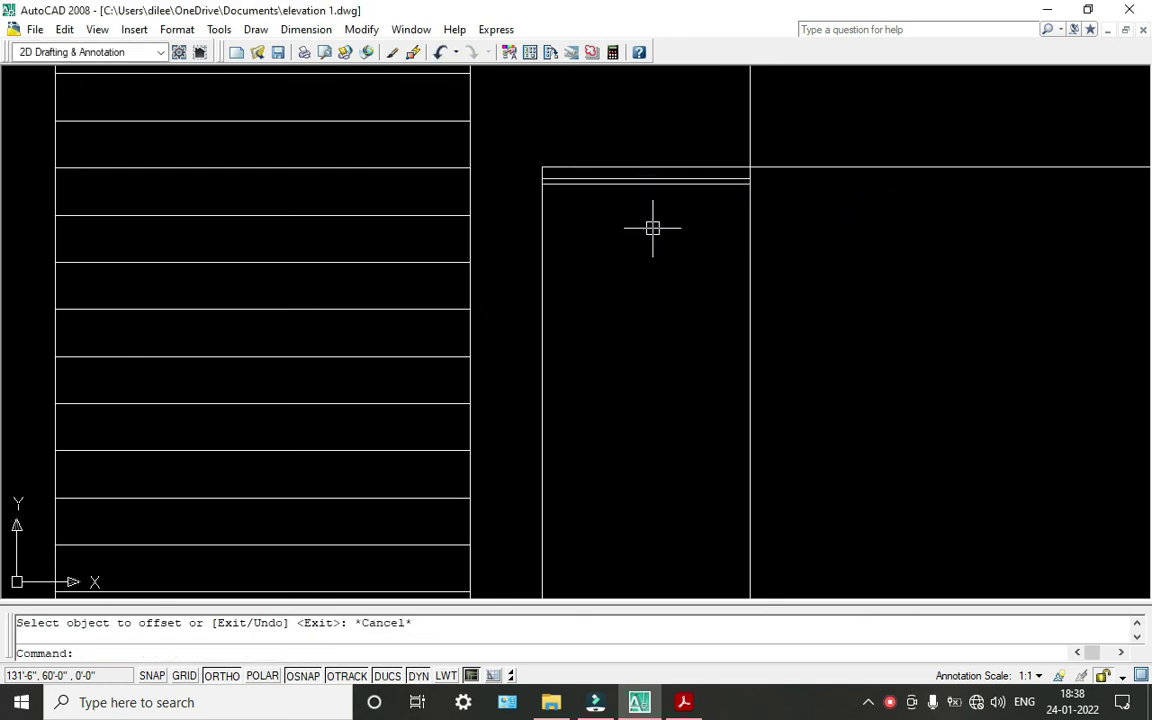
Offset the new band line a further 2" downward.
type("o")
key("Return")
type("2\"")
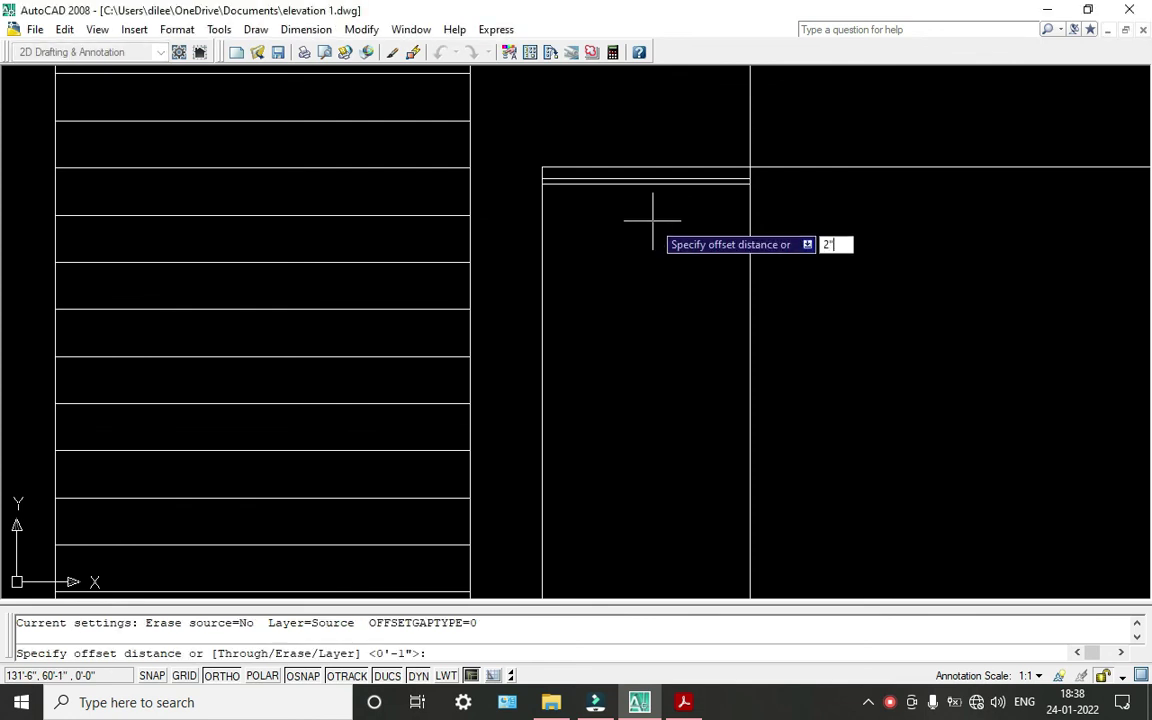
key("Return")
scroll(655, 197, "up", 5)
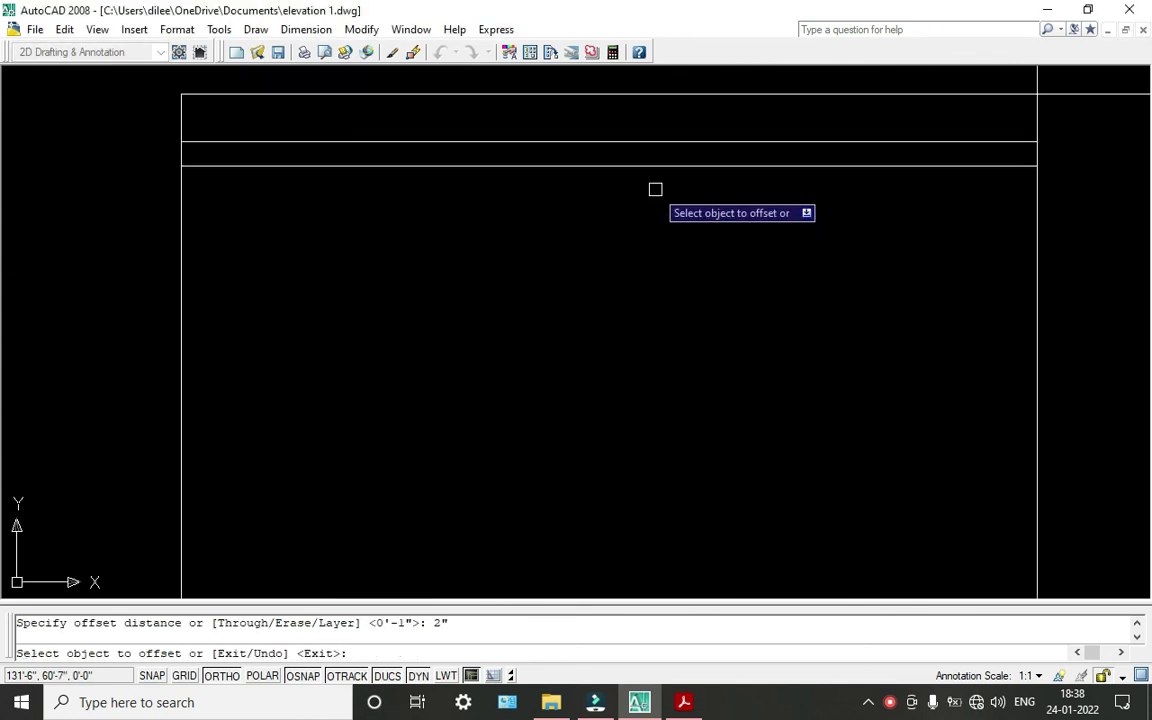
left_click(656, 168)
left_click(656, 259)
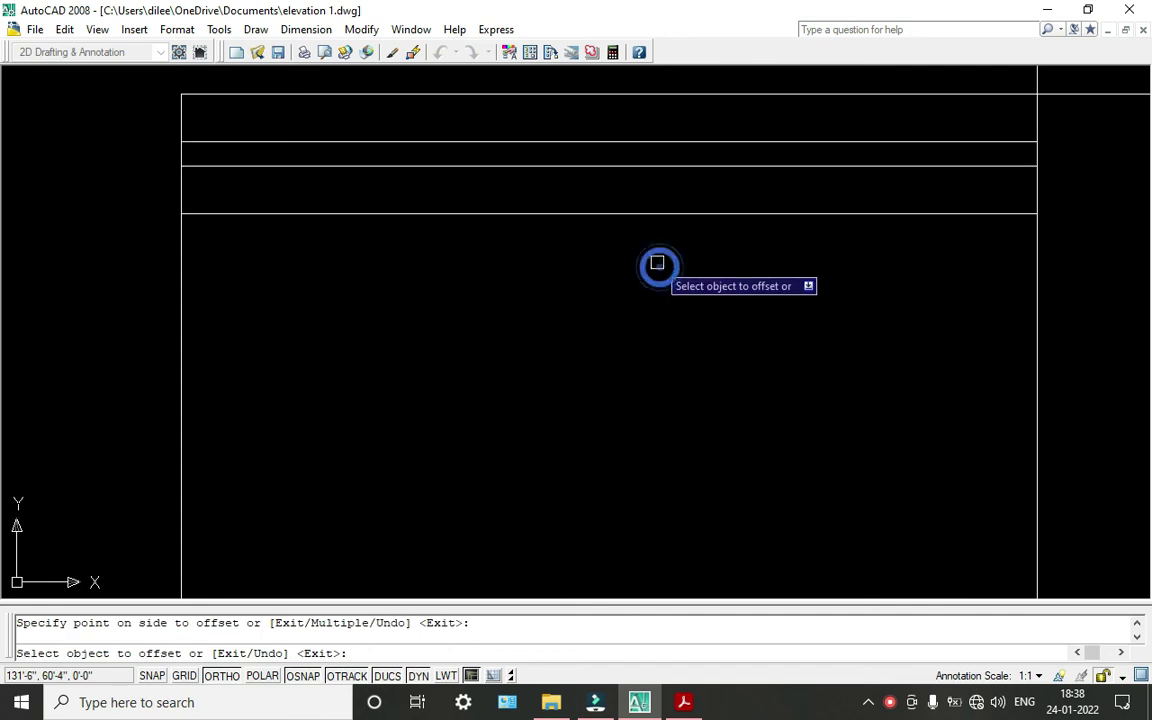
key("Escape")
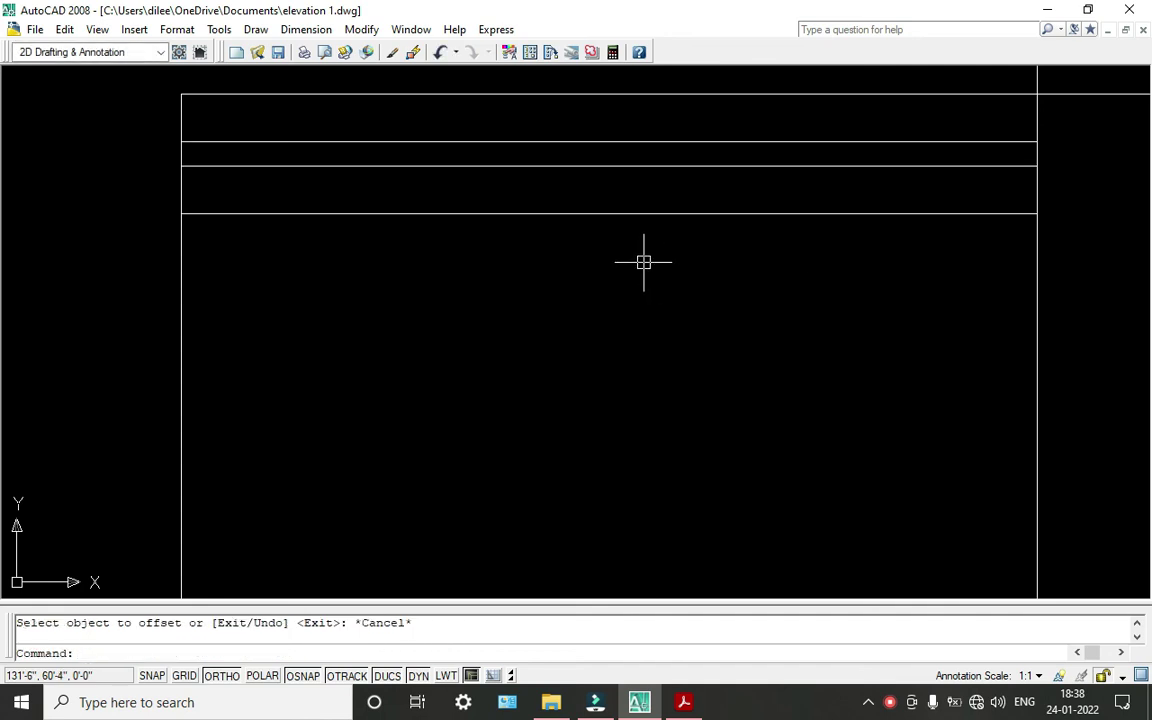
type("co")
key("Return")
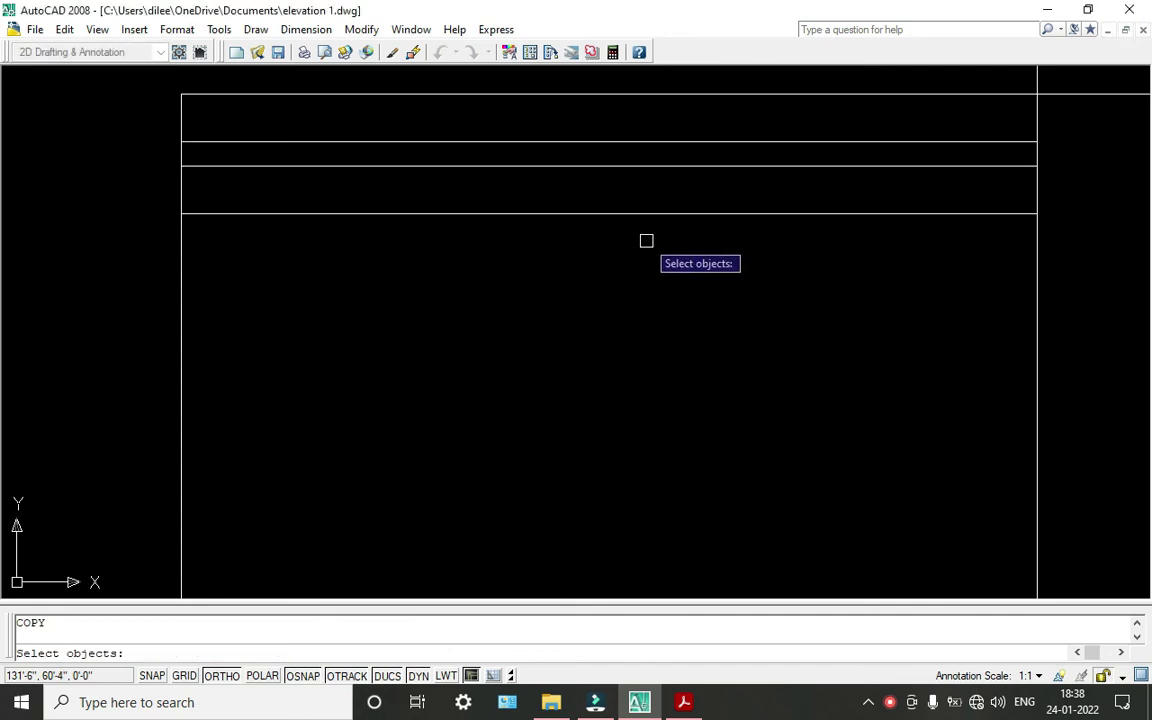
Copy the two band lines straight down four times from their left end, repeating the bands.
left_click(651, 143)
left_click(652, 165)
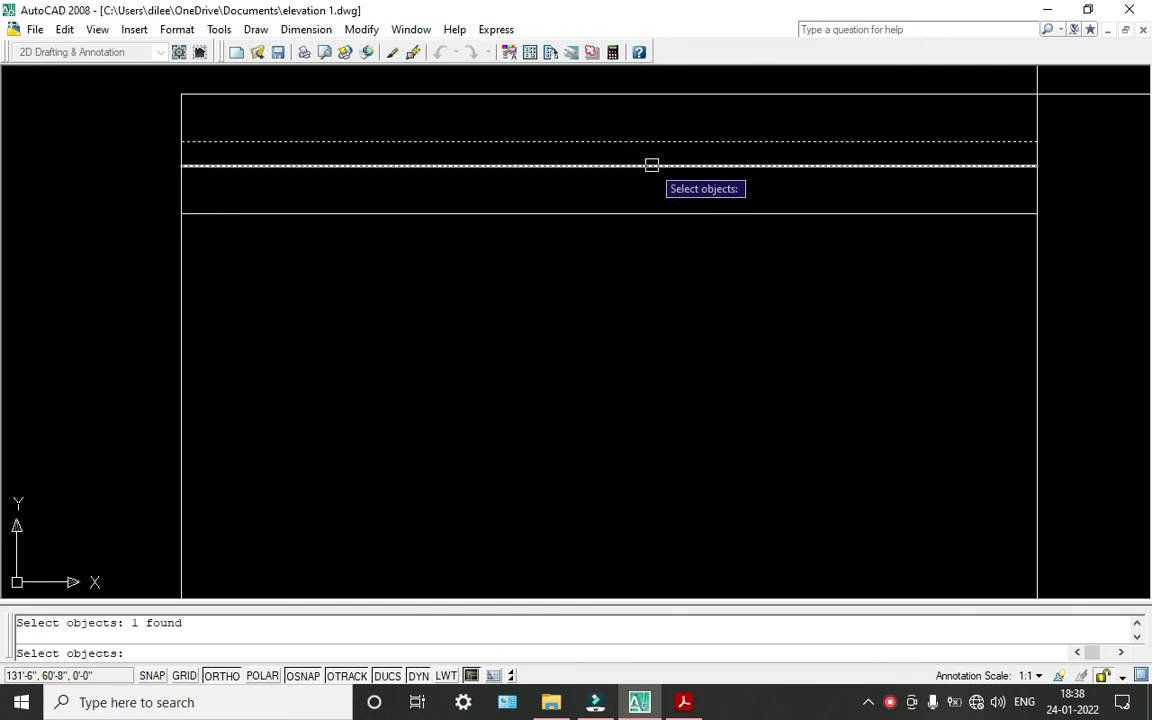
key("Return")
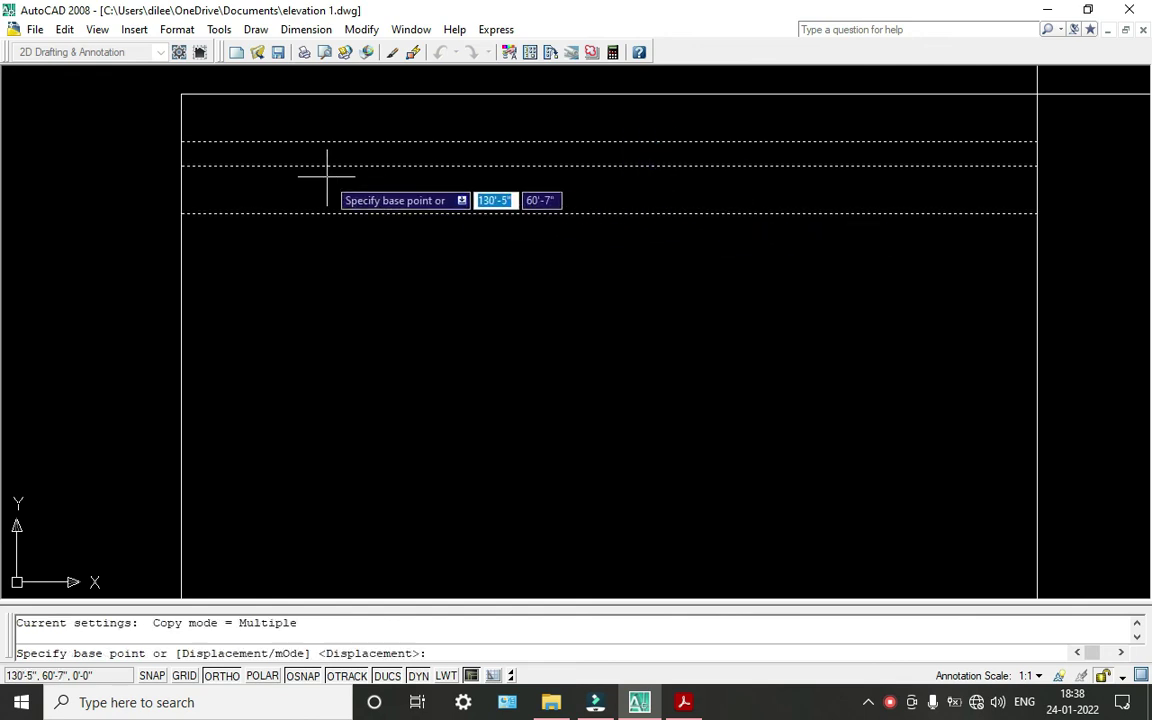
left_click(180, 140)
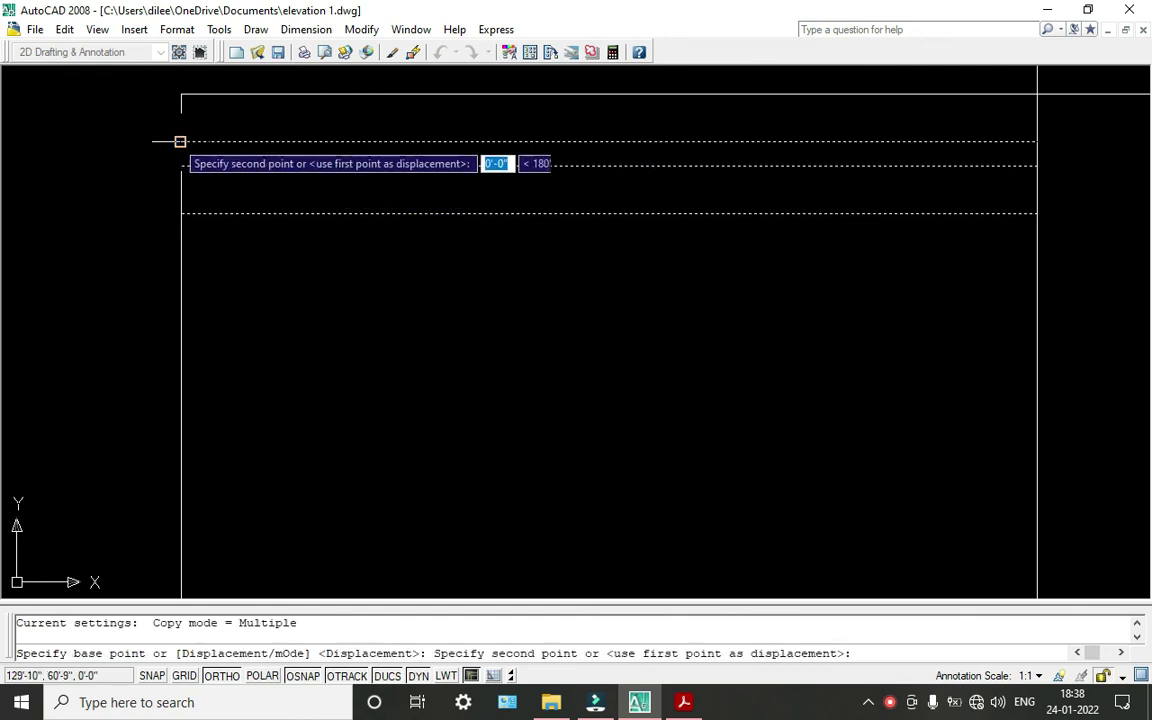
left_click(178, 213)
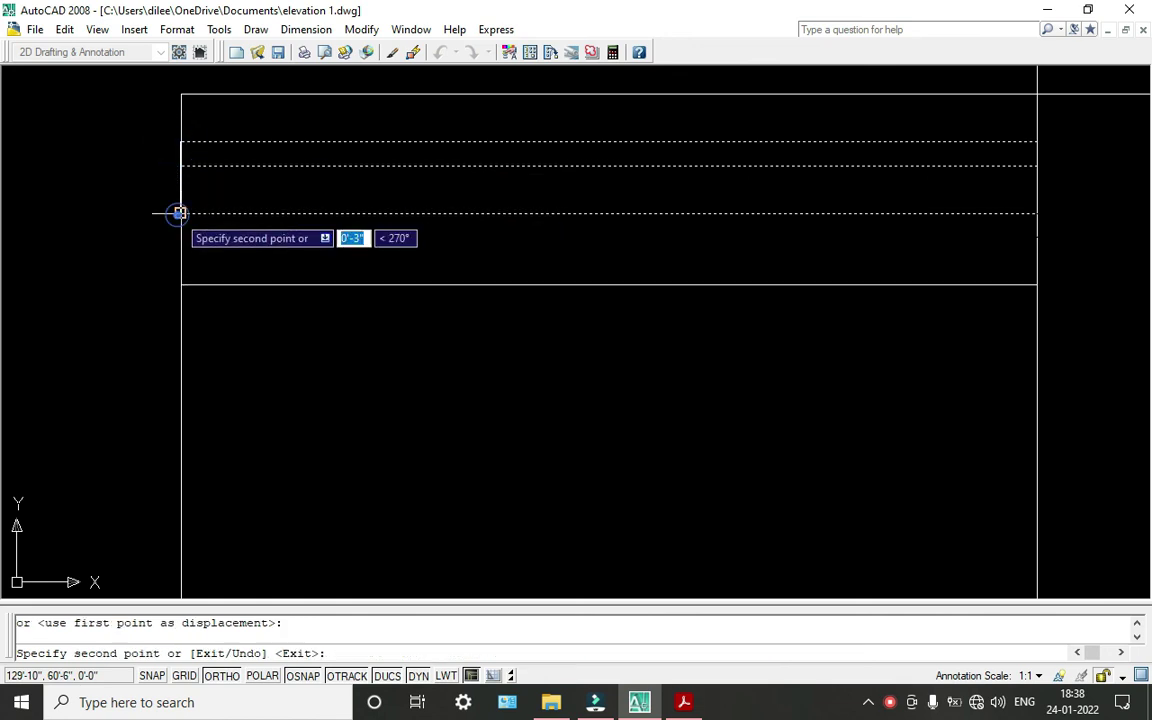
left_click(180, 284)
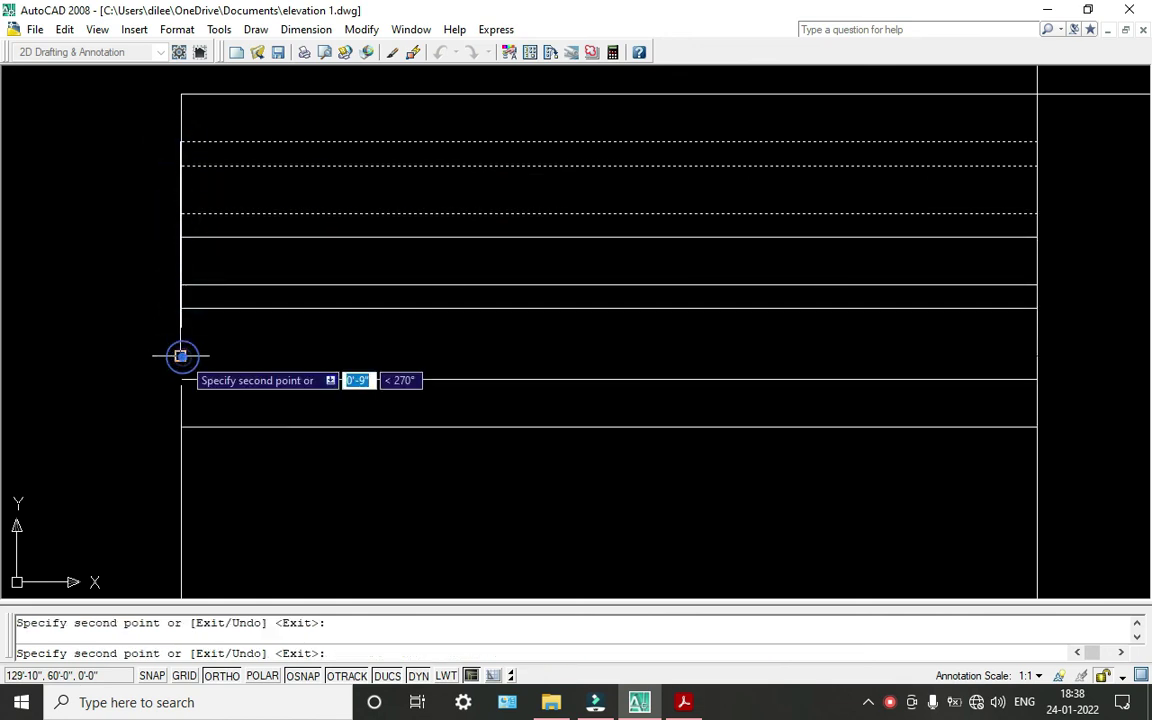
scroll(185, 320, "down", 2)
scroll(200, 310, "up", 2)
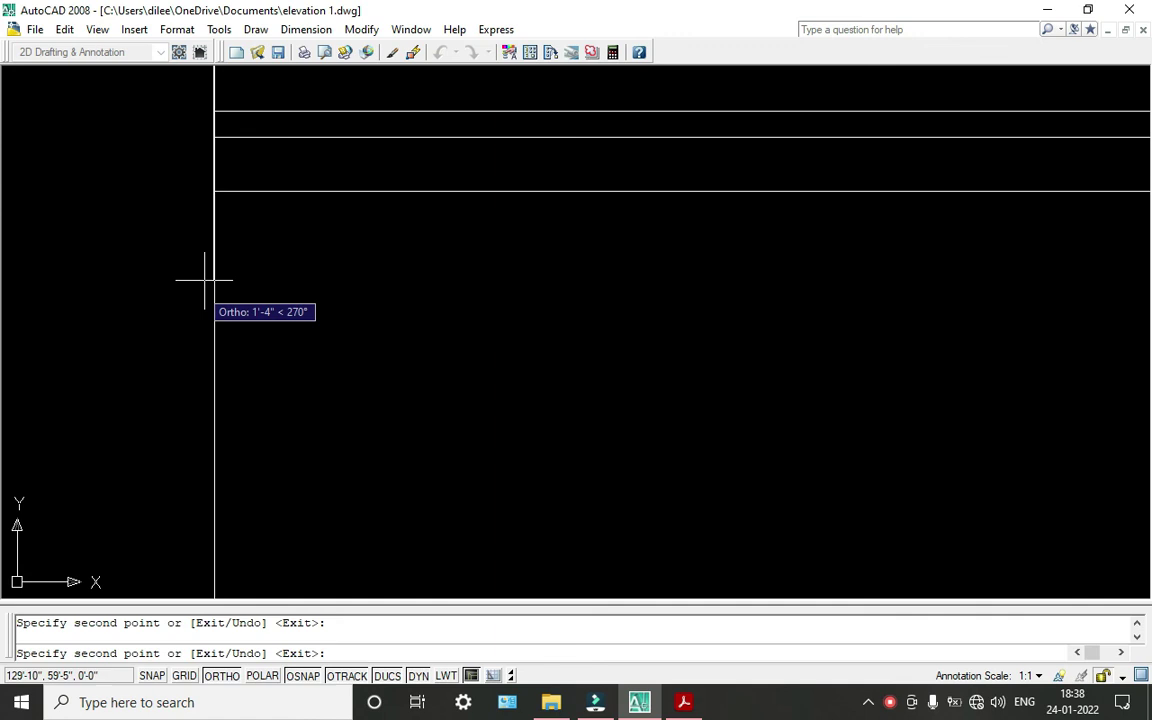
left_click(213, 190)
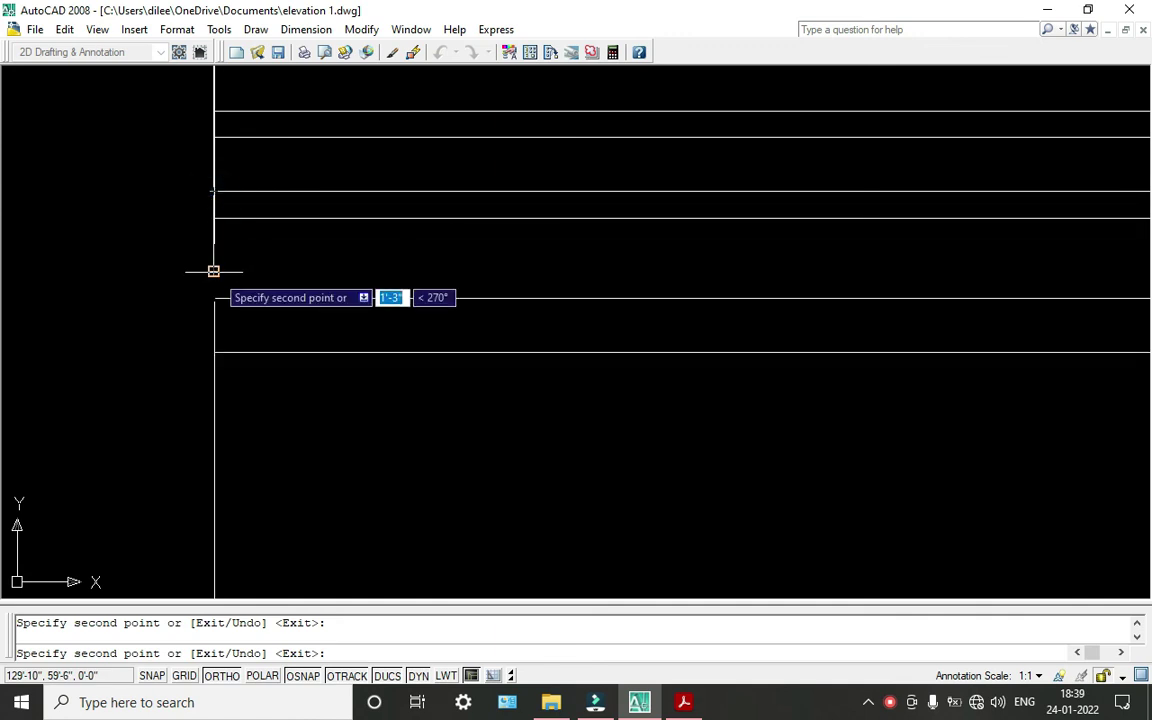
left_click(213, 272)
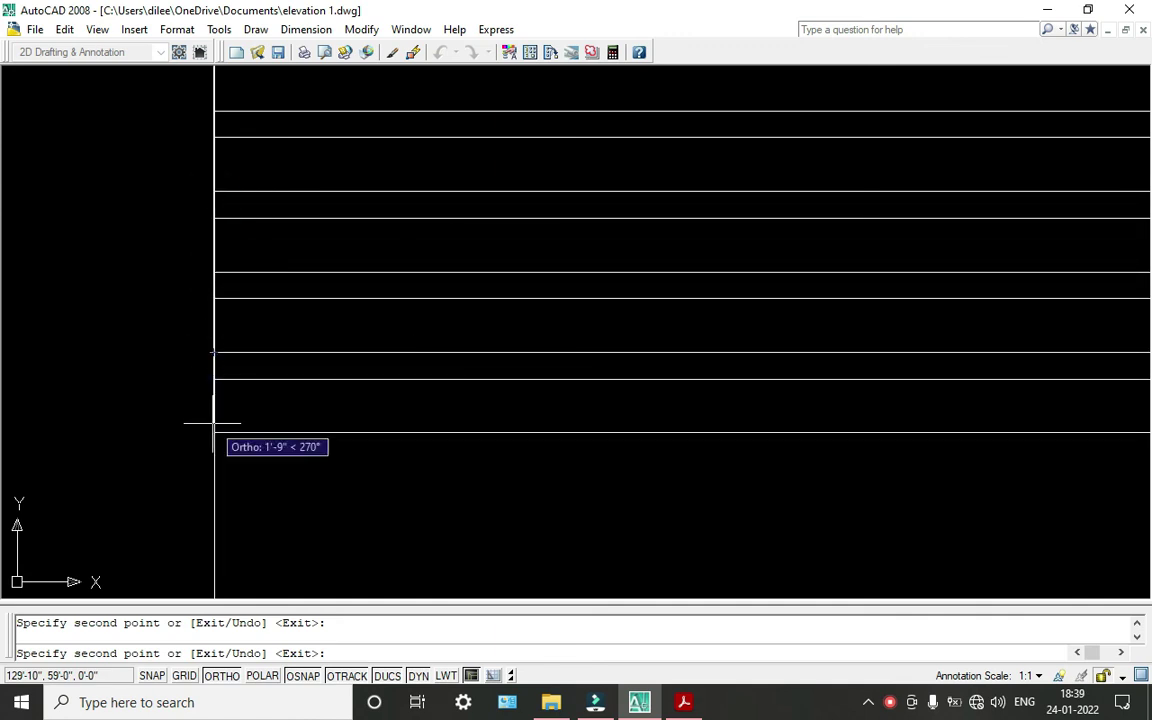
key("Escape")
scroll(249, 375, "down", 3)
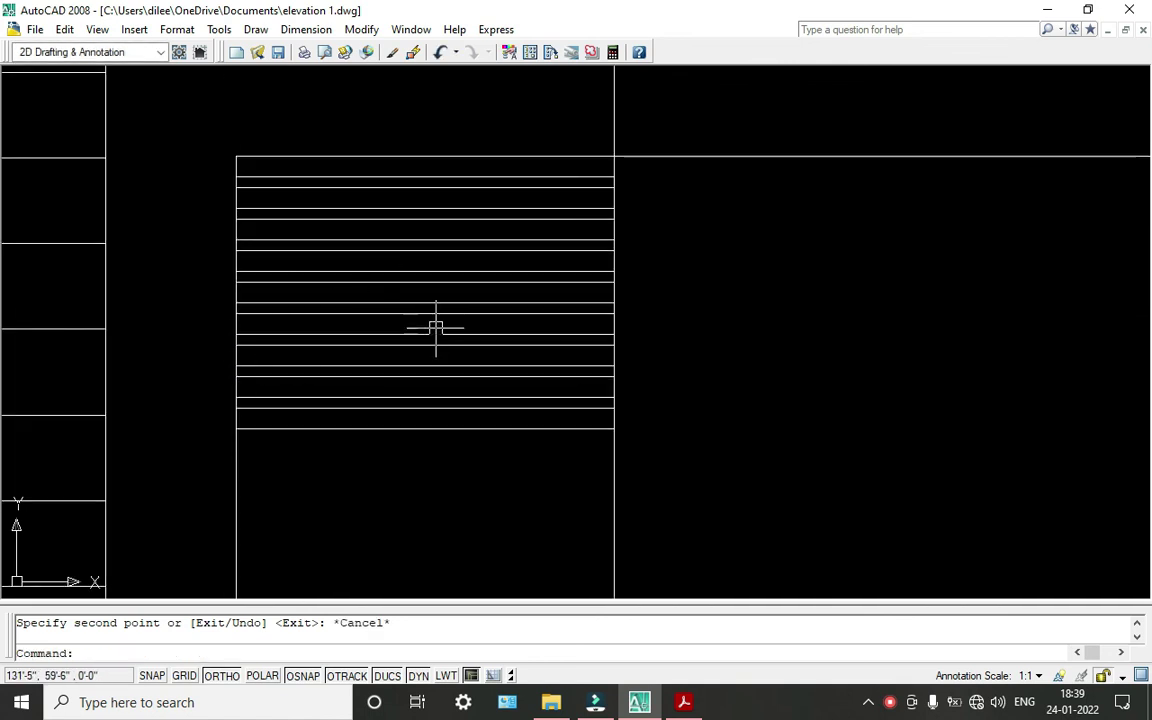
Start copying the 23 horizontal band lines with CO and set the copy base point.
type("co")
key("Return")
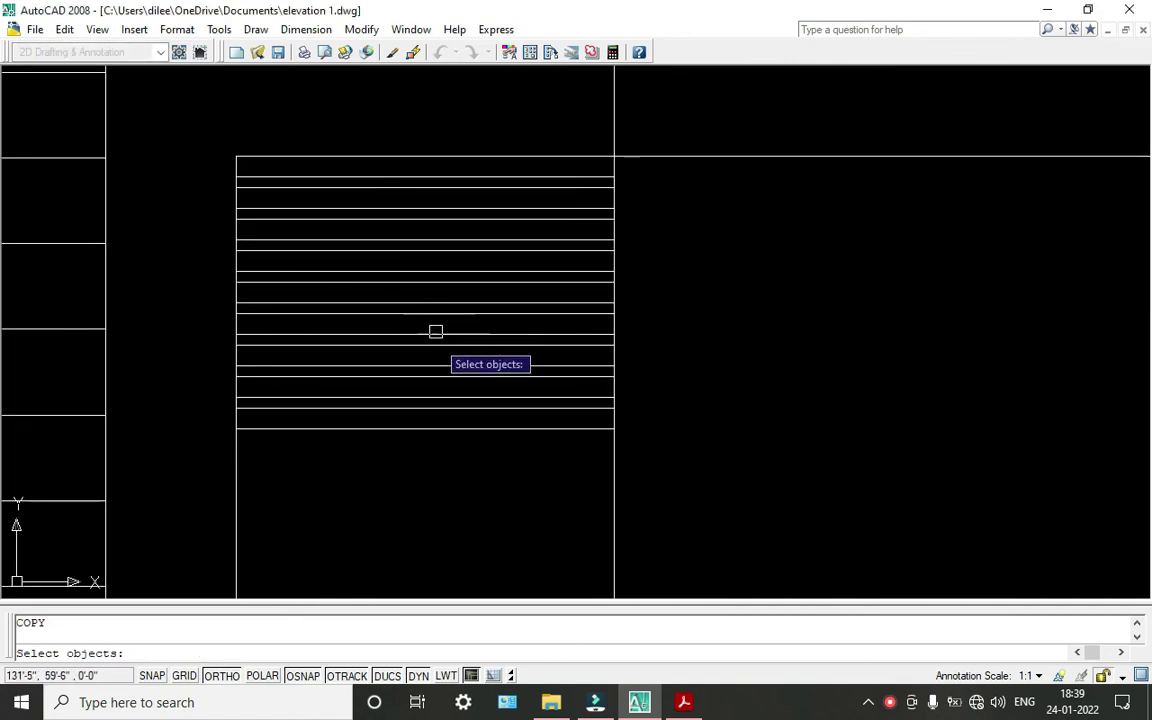
left_click(490, 469)
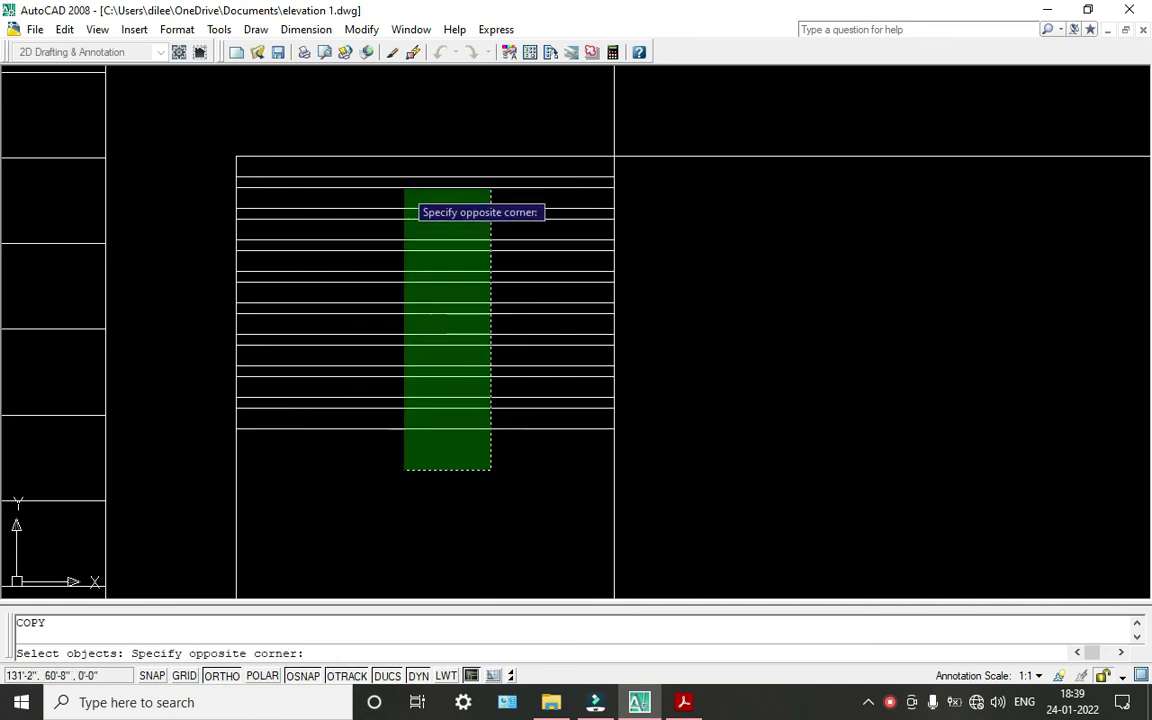
left_click(401, 186)
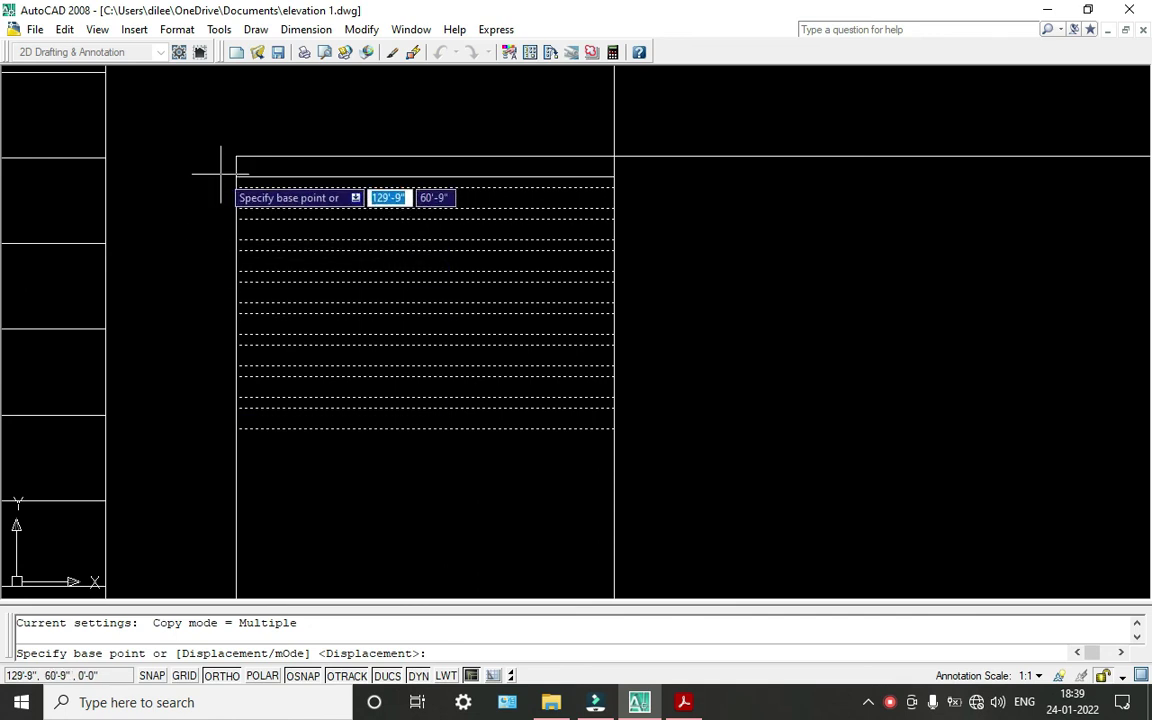
scroll(224, 176, "up", 3)
left_click(260, 199)
Place several copies of the bands further down the side block, then end the command.
scroll(280, 352, "down", 3)
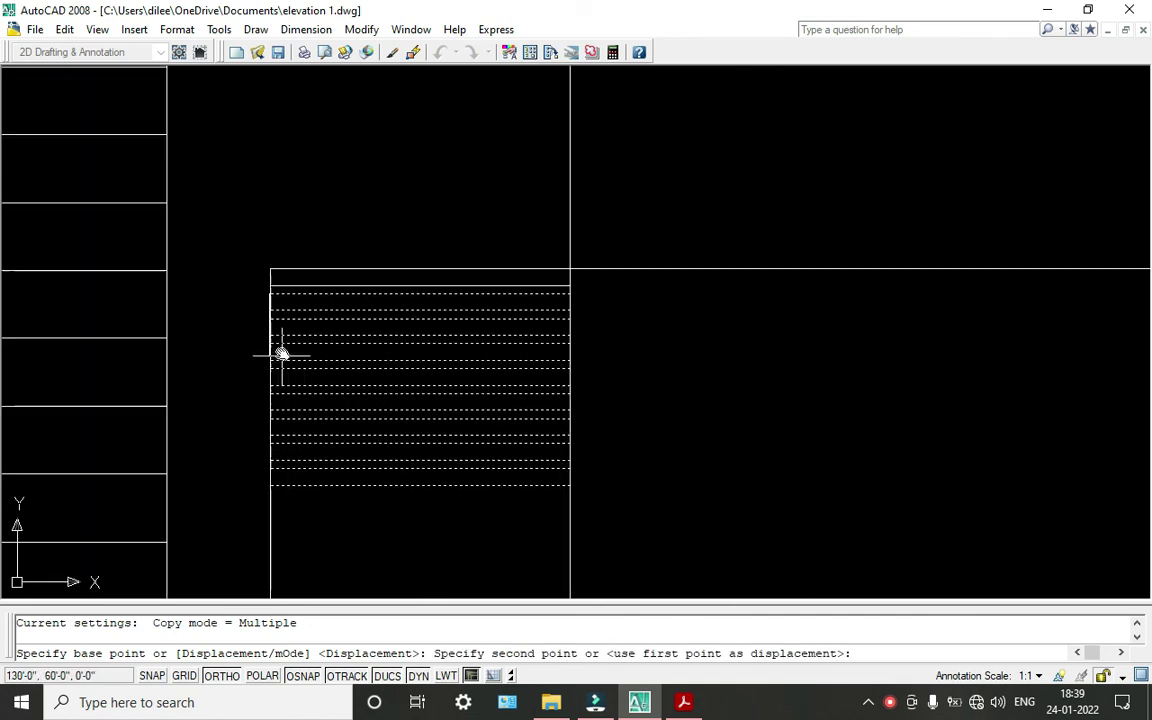
middle_click_drag(280, 352, 283, 188)
scroll(251, 188, "up", 4)
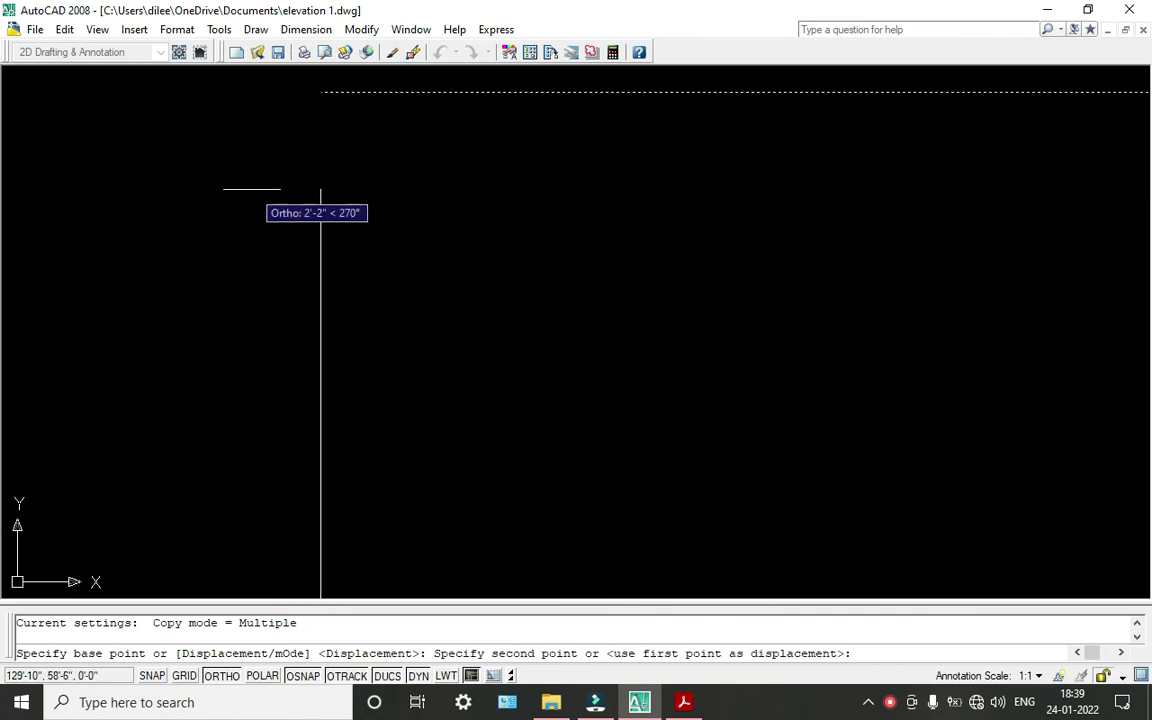
left_click(319, 92)
scroll(306, 300, "down", 3)
scroll(330, 420, "up", 3)
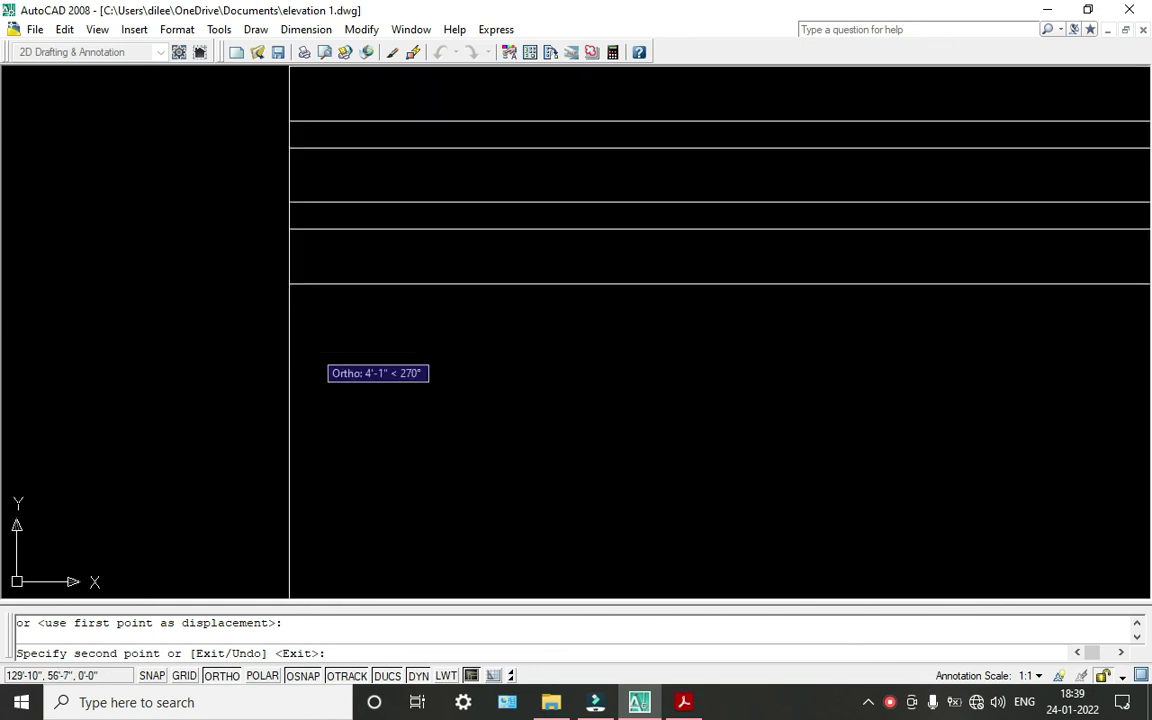
left_click(288, 283)
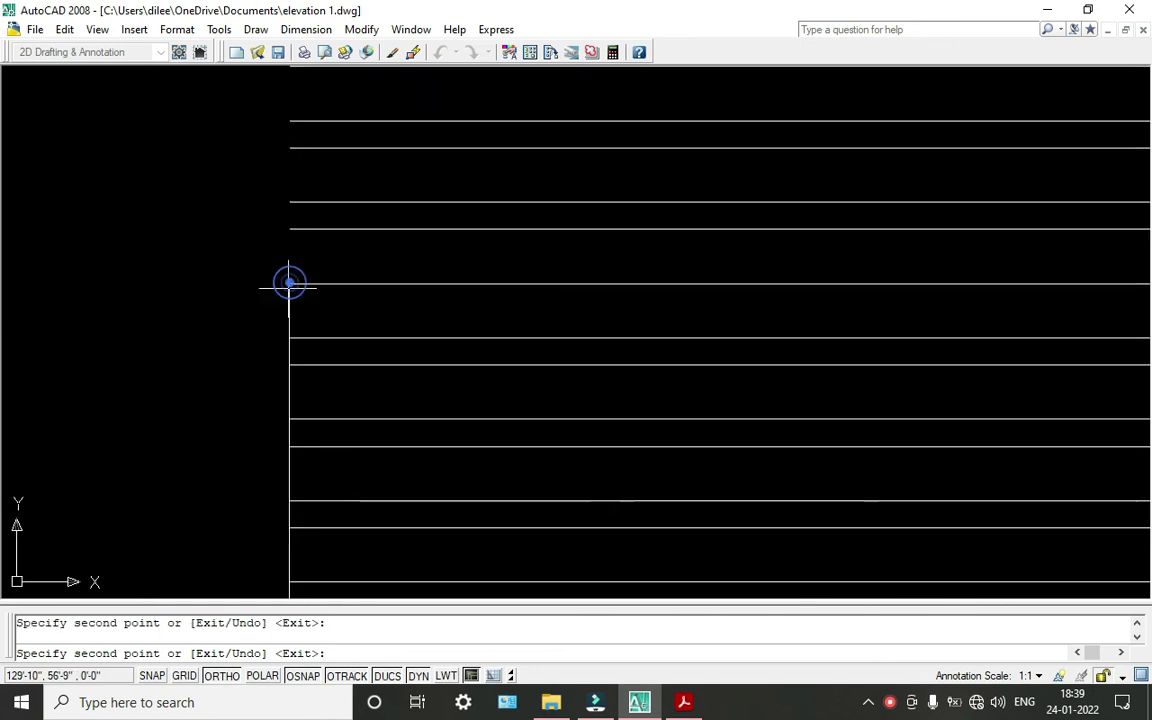
scroll(300, 220, "down", 2)
scroll(272, 192, "up", 3)
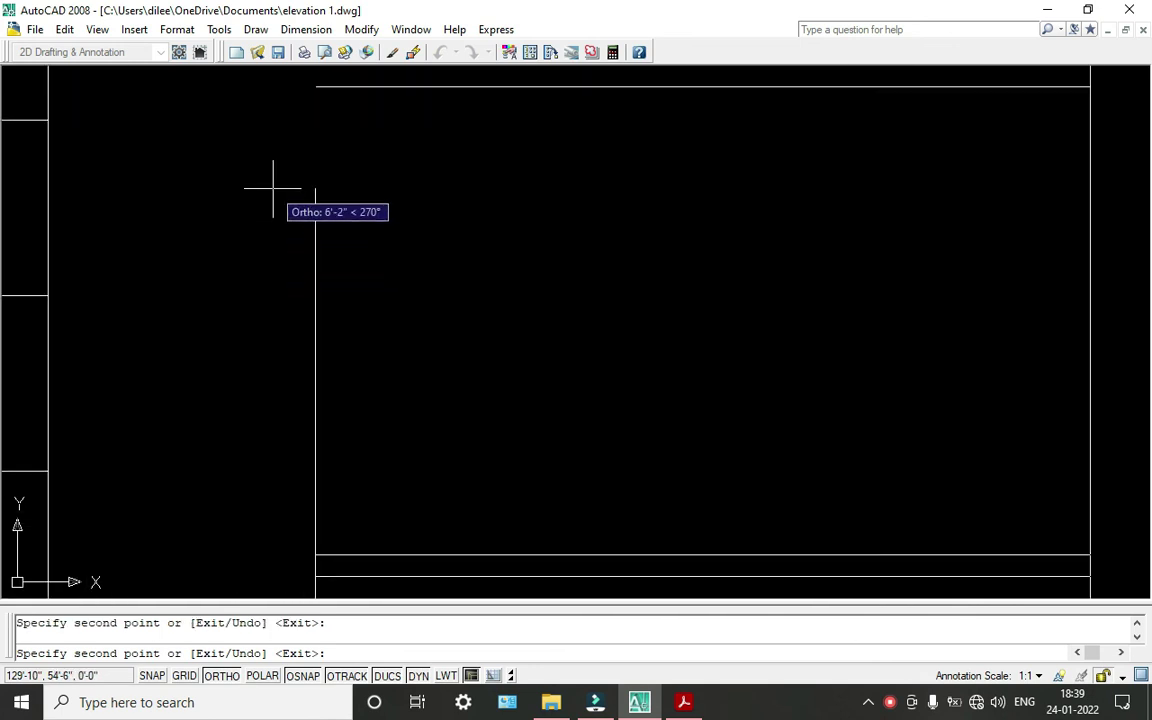
middle_click_drag(317, 162, 432, 240)
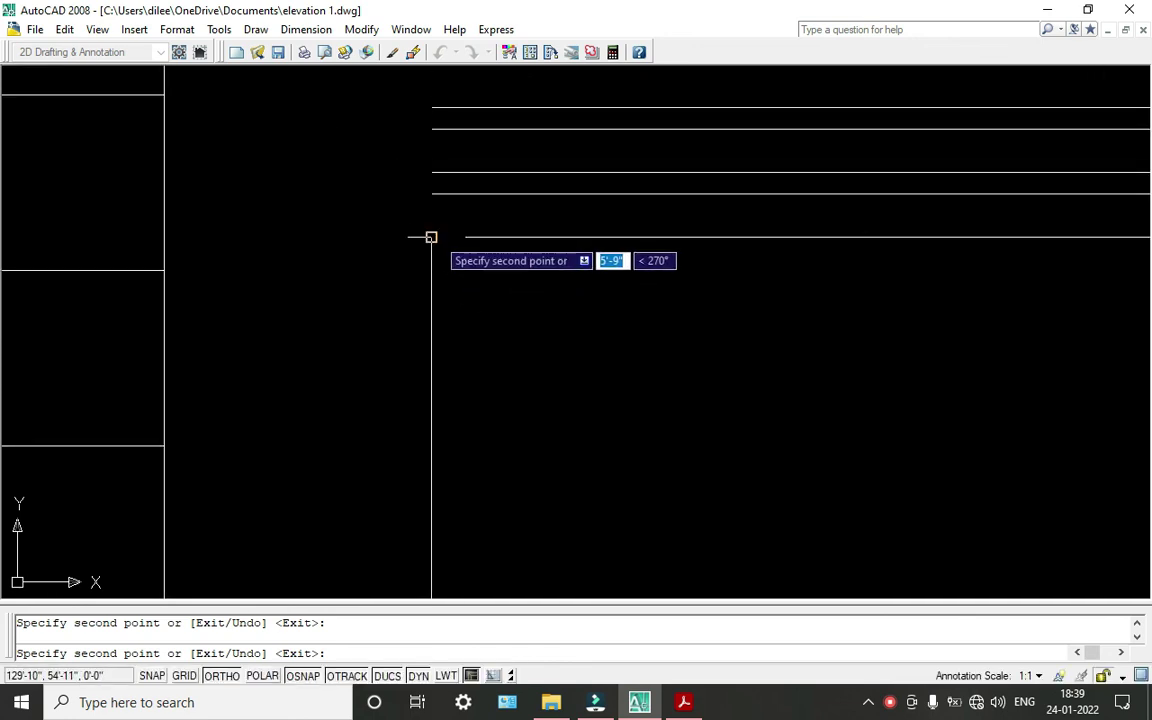
scroll(424, 265, "down", 3)
scroll(388, 265, "up", 4)
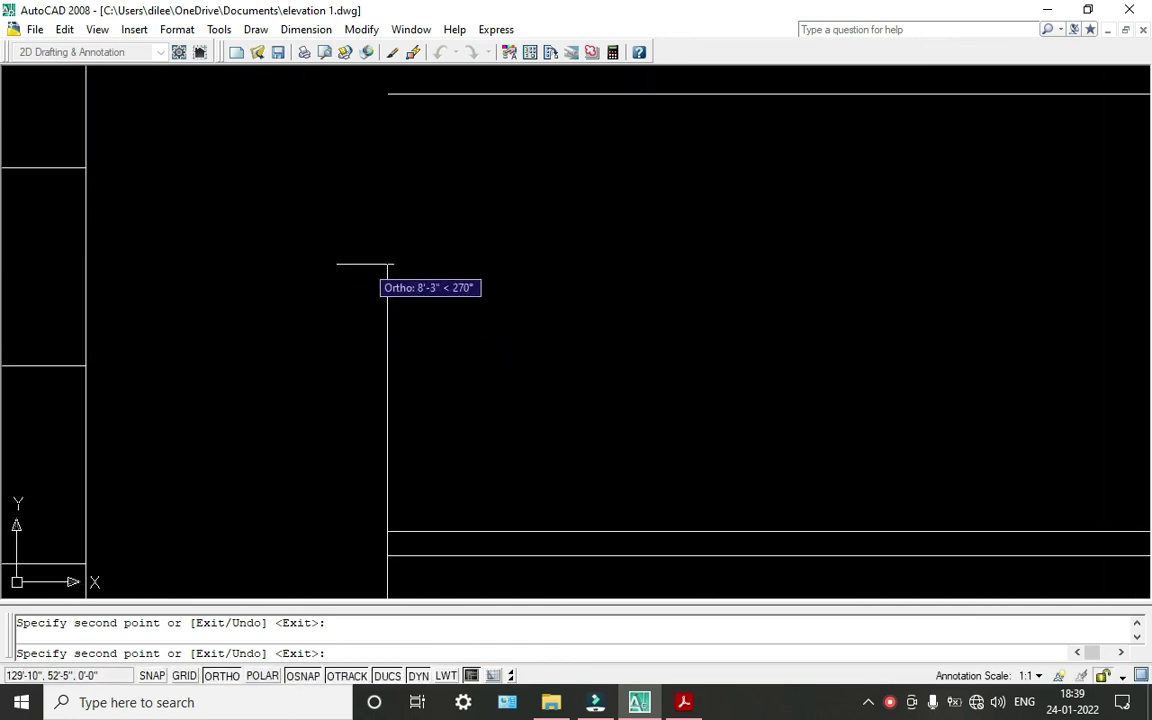
scroll(388, 265, "down", 5)
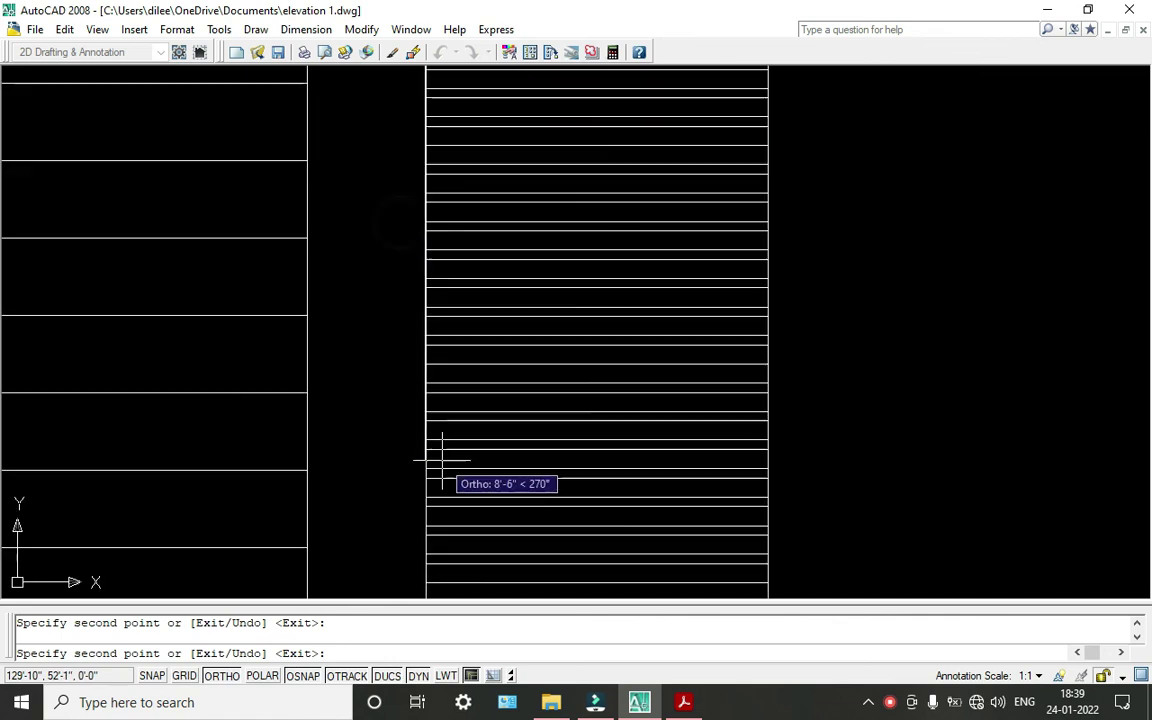
scroll(372, 207, "down", 2)
scroll(366, 330, "up", 5)
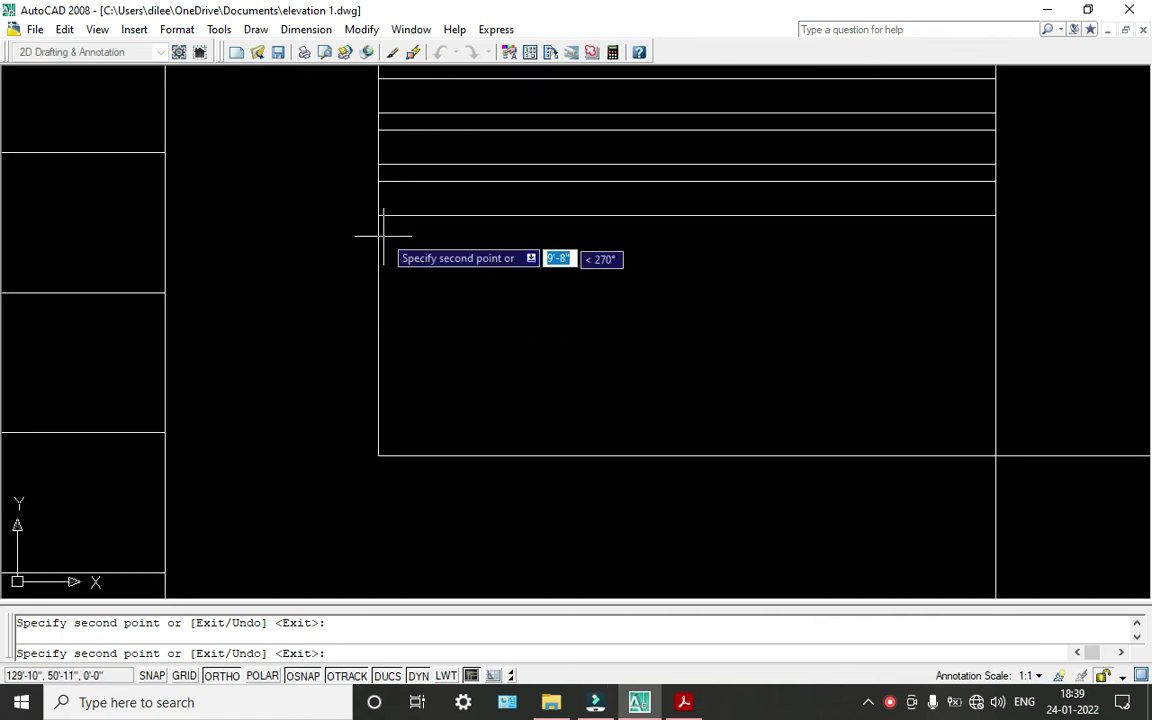
scroll(378, 213, "down", 3)
key("Escape")
scroll(509, 452, "down", 2)
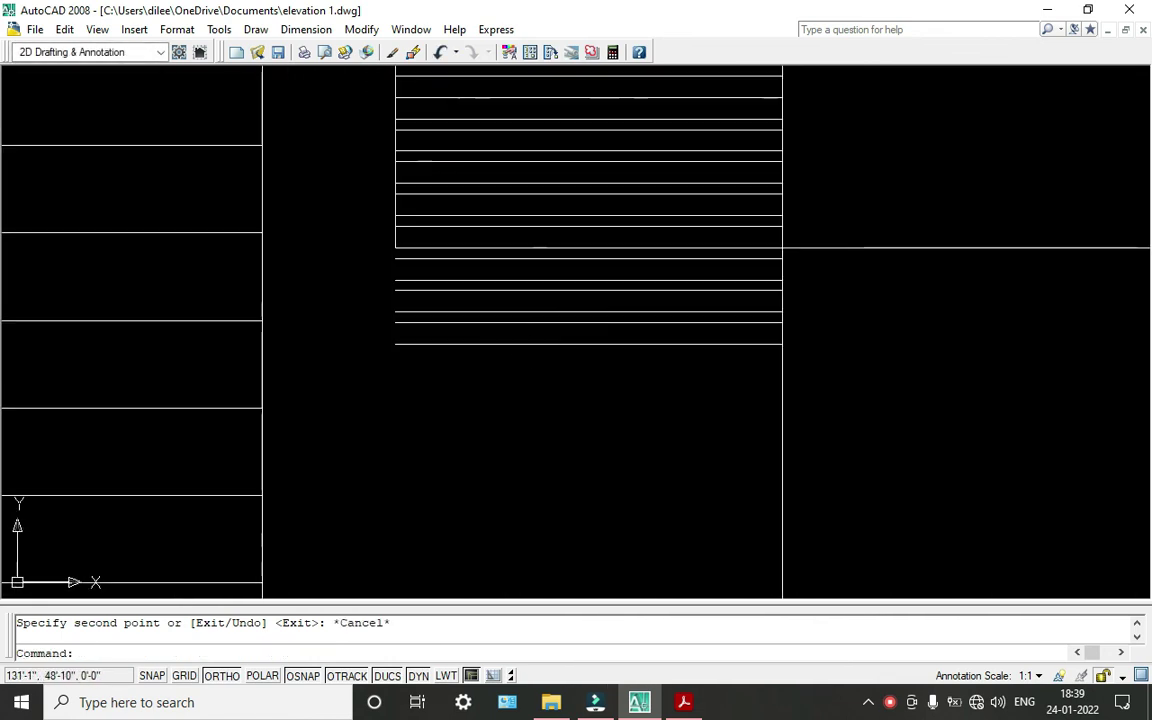
Erase the eight surplus band lines hanging below the side block.
left_click(617, 421)
left_click(502, 259)
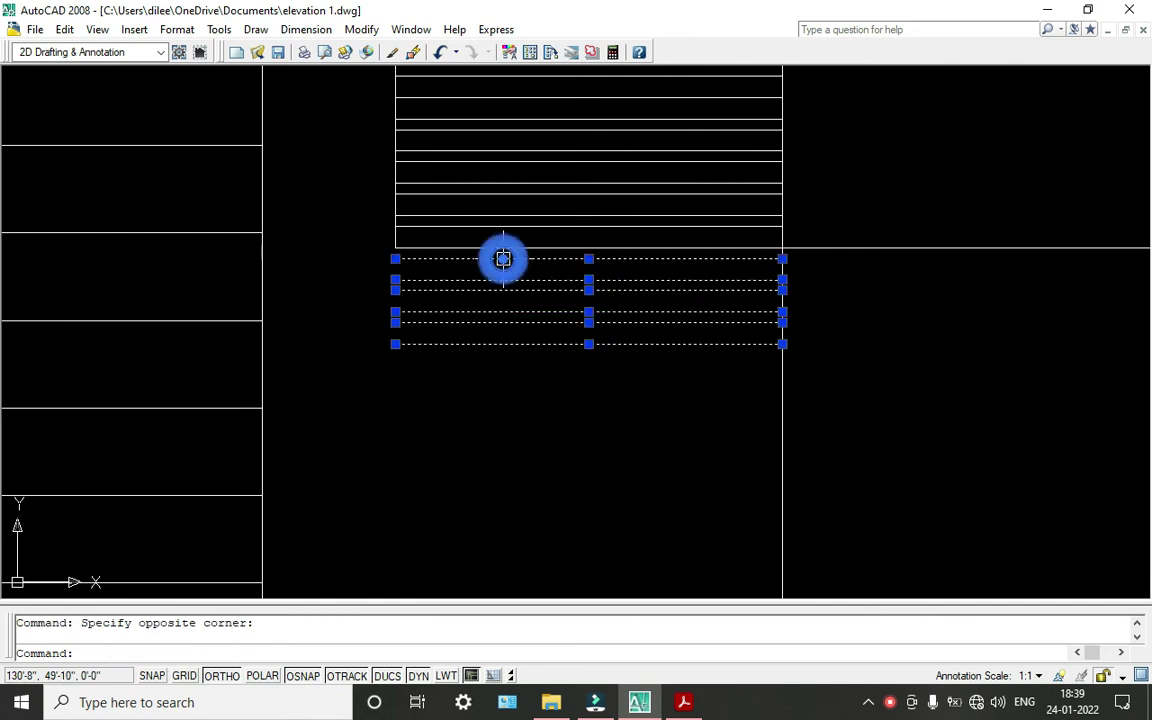
key("Delete")
middle_click_drag(509, 311, 531, 511)
scroll(466, 395, "down", 4)
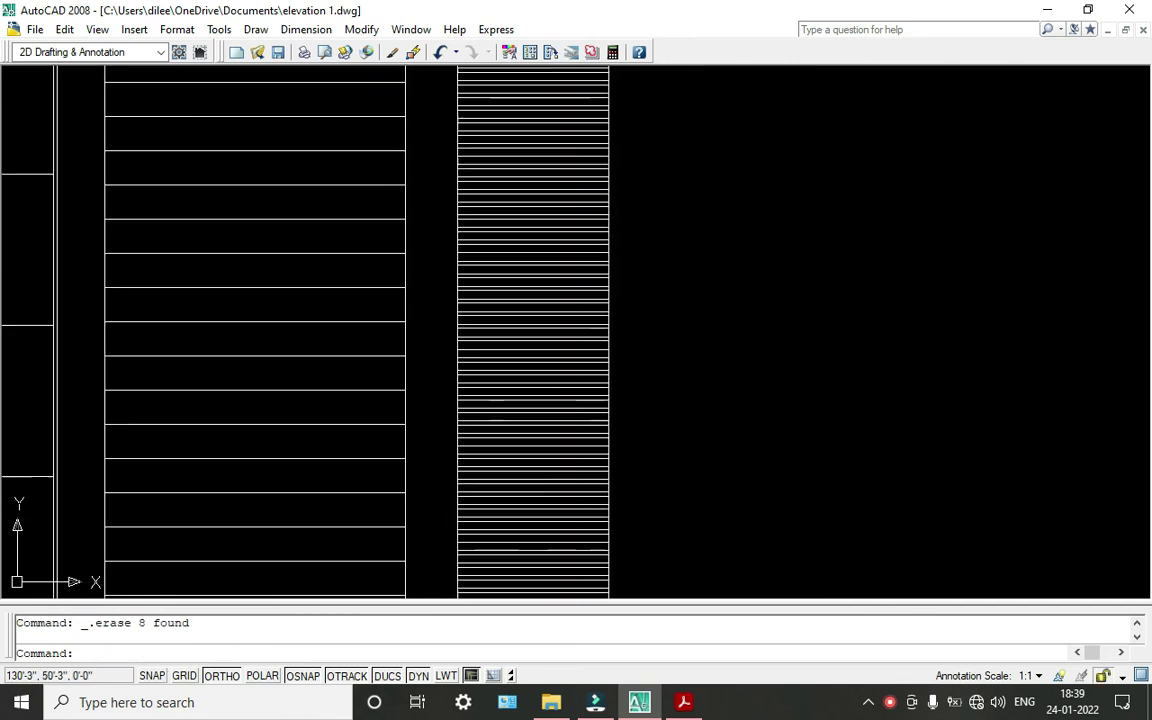
scroll(525, 267, "up", 5)
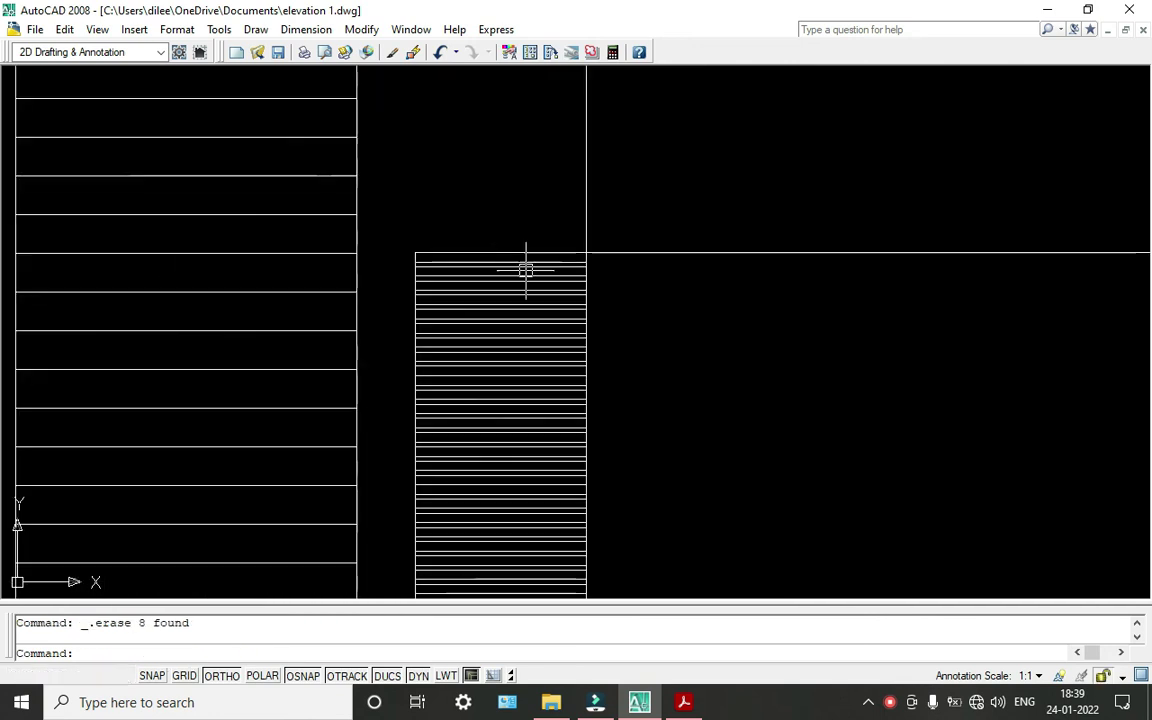
Trim the vertical segments between the horizontal bands using crossing windows.
key("Return")
scroll(420, 303, "up", 5)
left_click(417, 301)
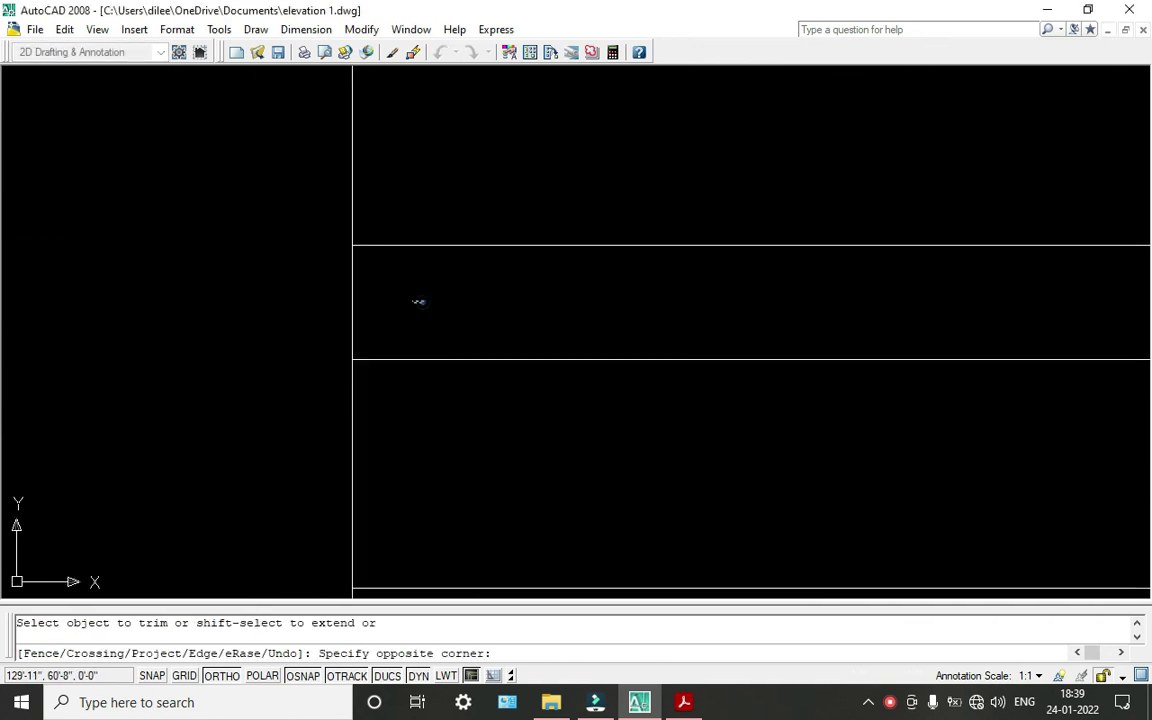
left_click(296, 298)
scroll(471, 352, "down", 7)
scroll(842, 350, "up", 3)
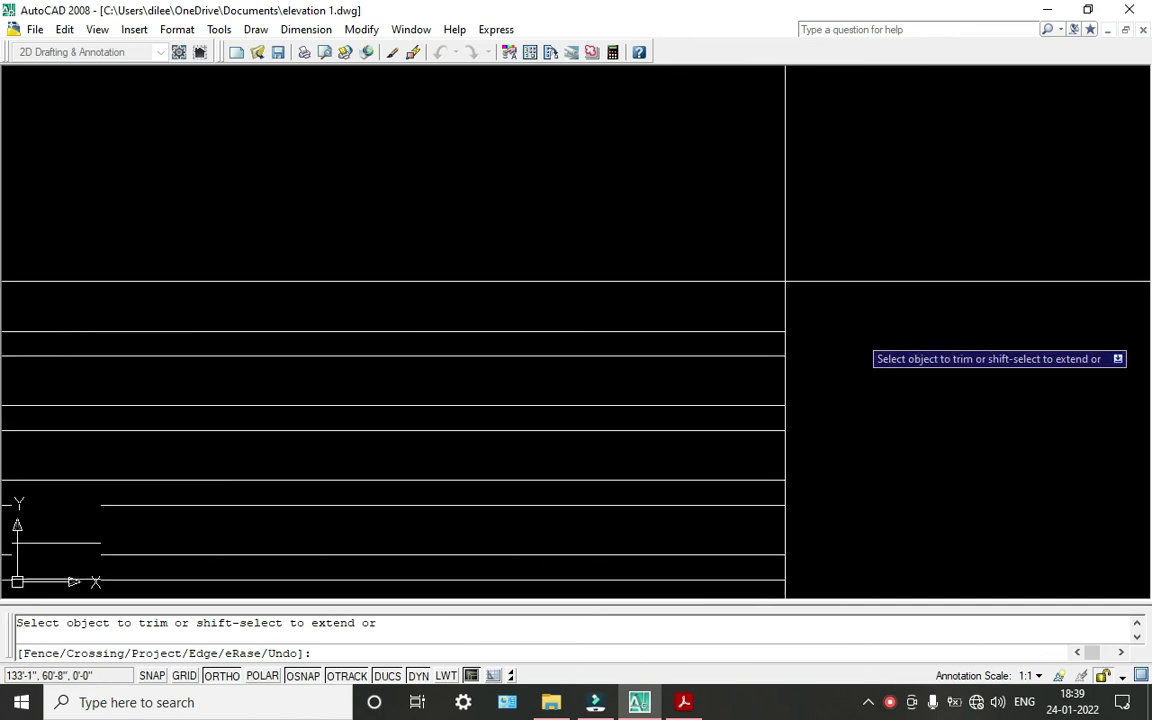
left_click(727, 352)
left_click(678, 350)
scroll(714, 379, "down", 3)
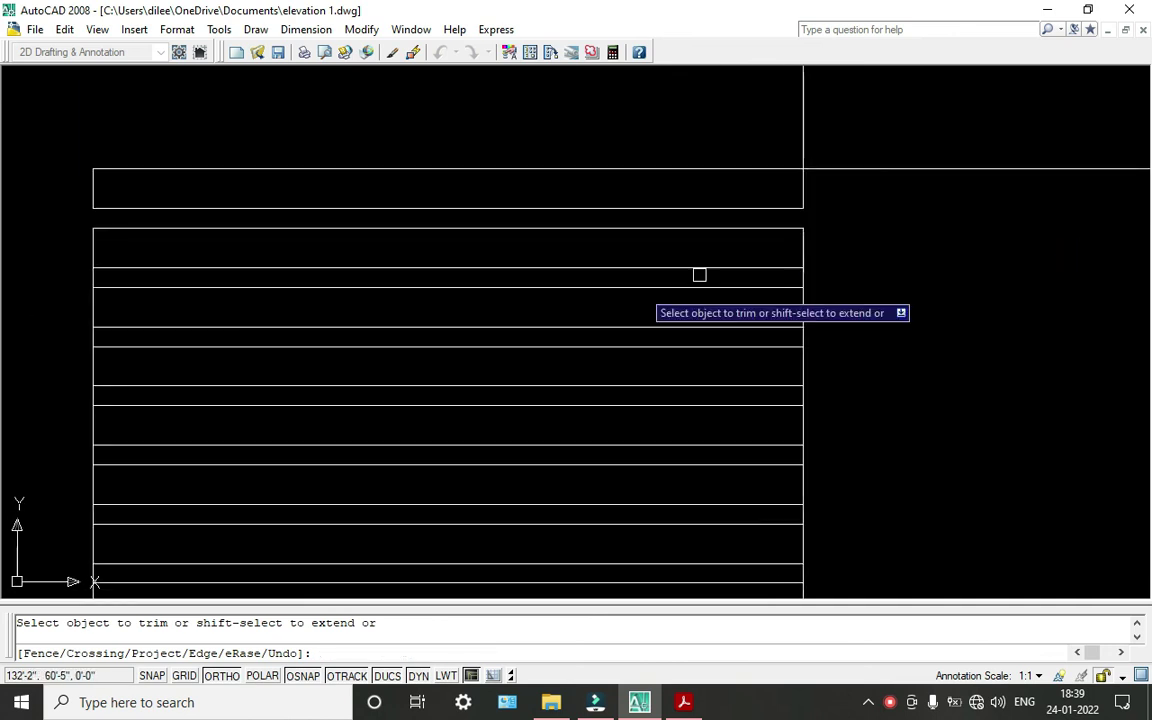
scroll(95, 285, "up", 3)
left_click(101, 255)
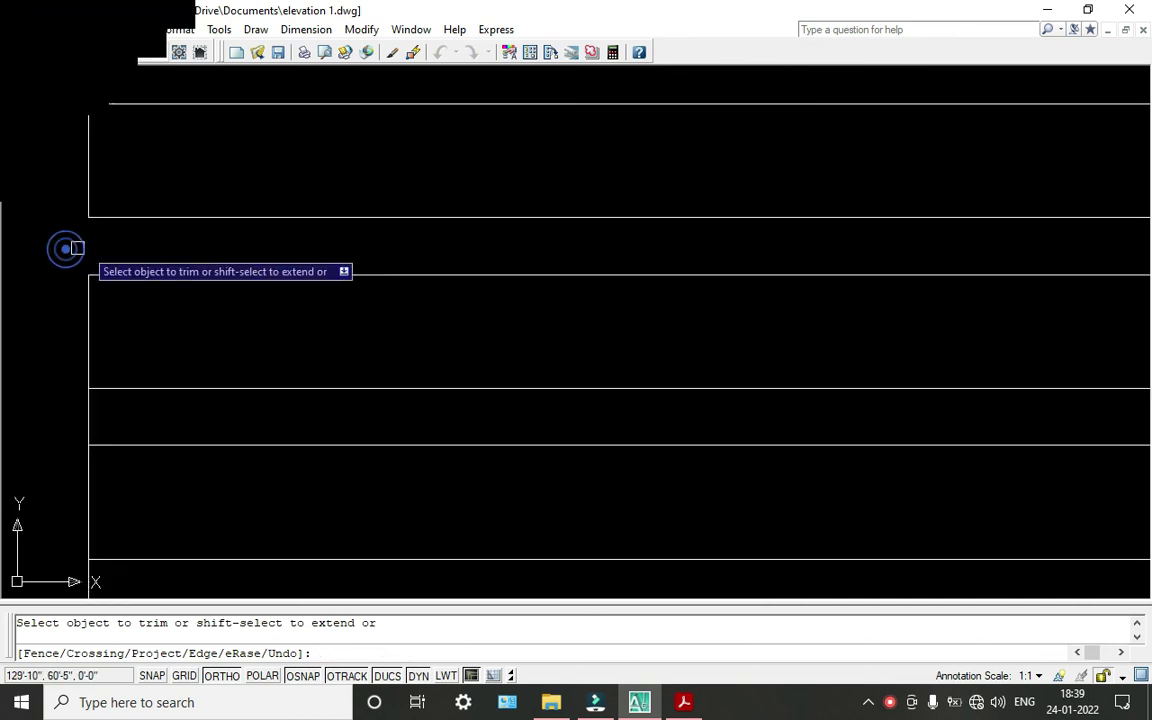